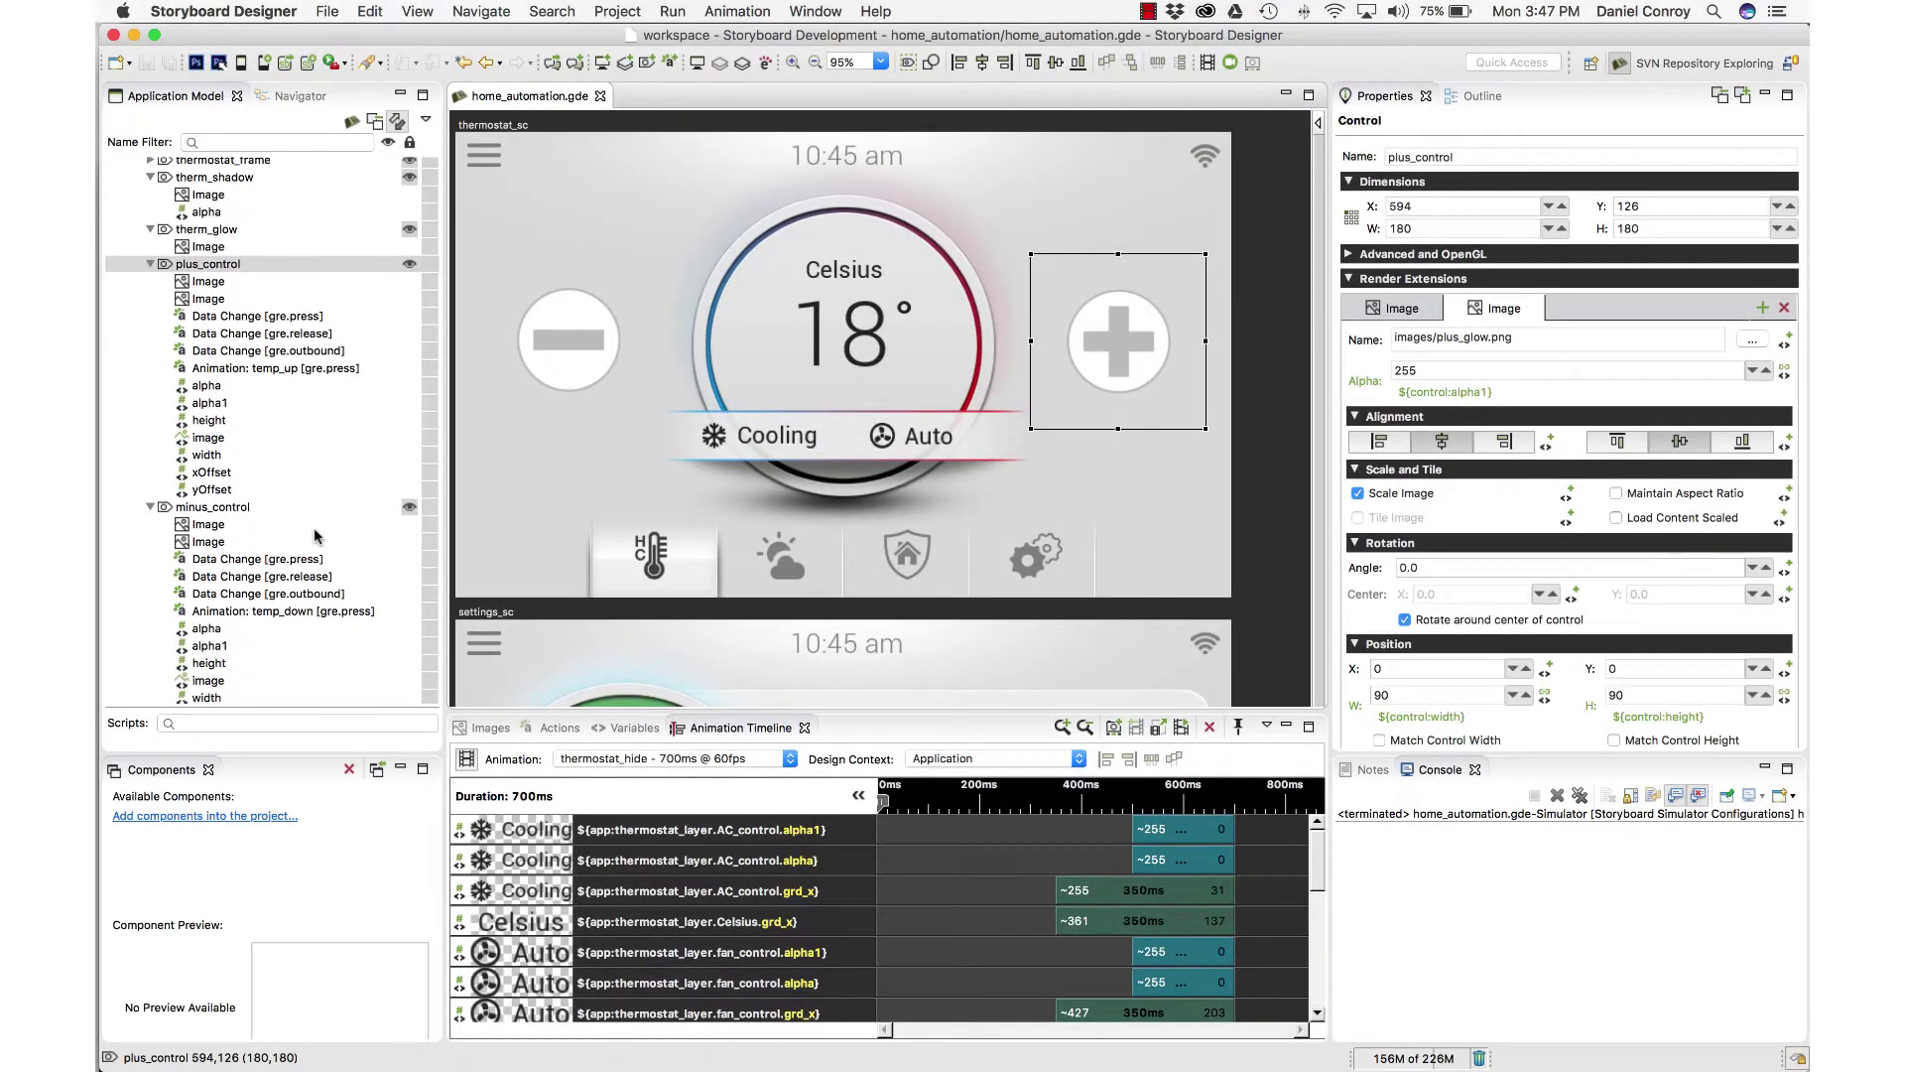
- Show the plus_control button's variables in place of the animation timeline
scroll(315, 536, down, 5)
scroll(314, 526, up, 10)
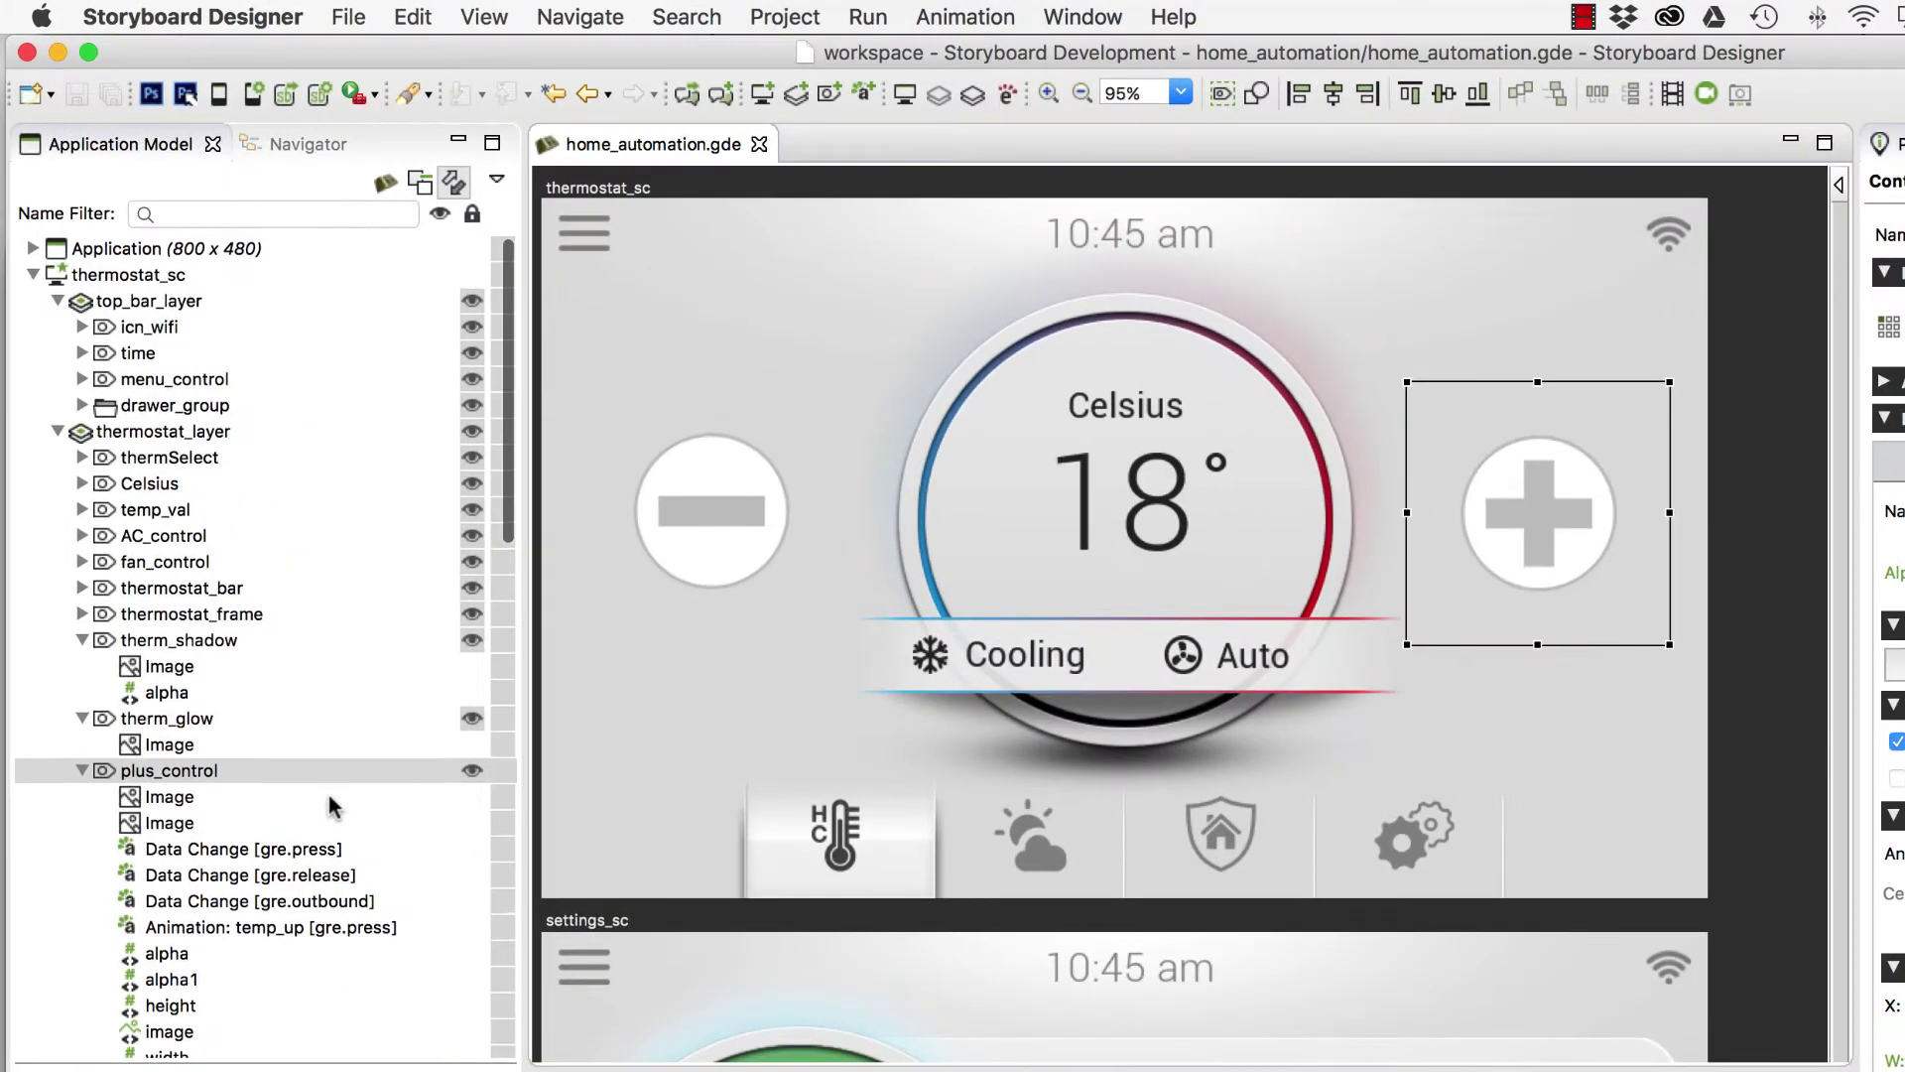
scroll(331, 807, down, 6)
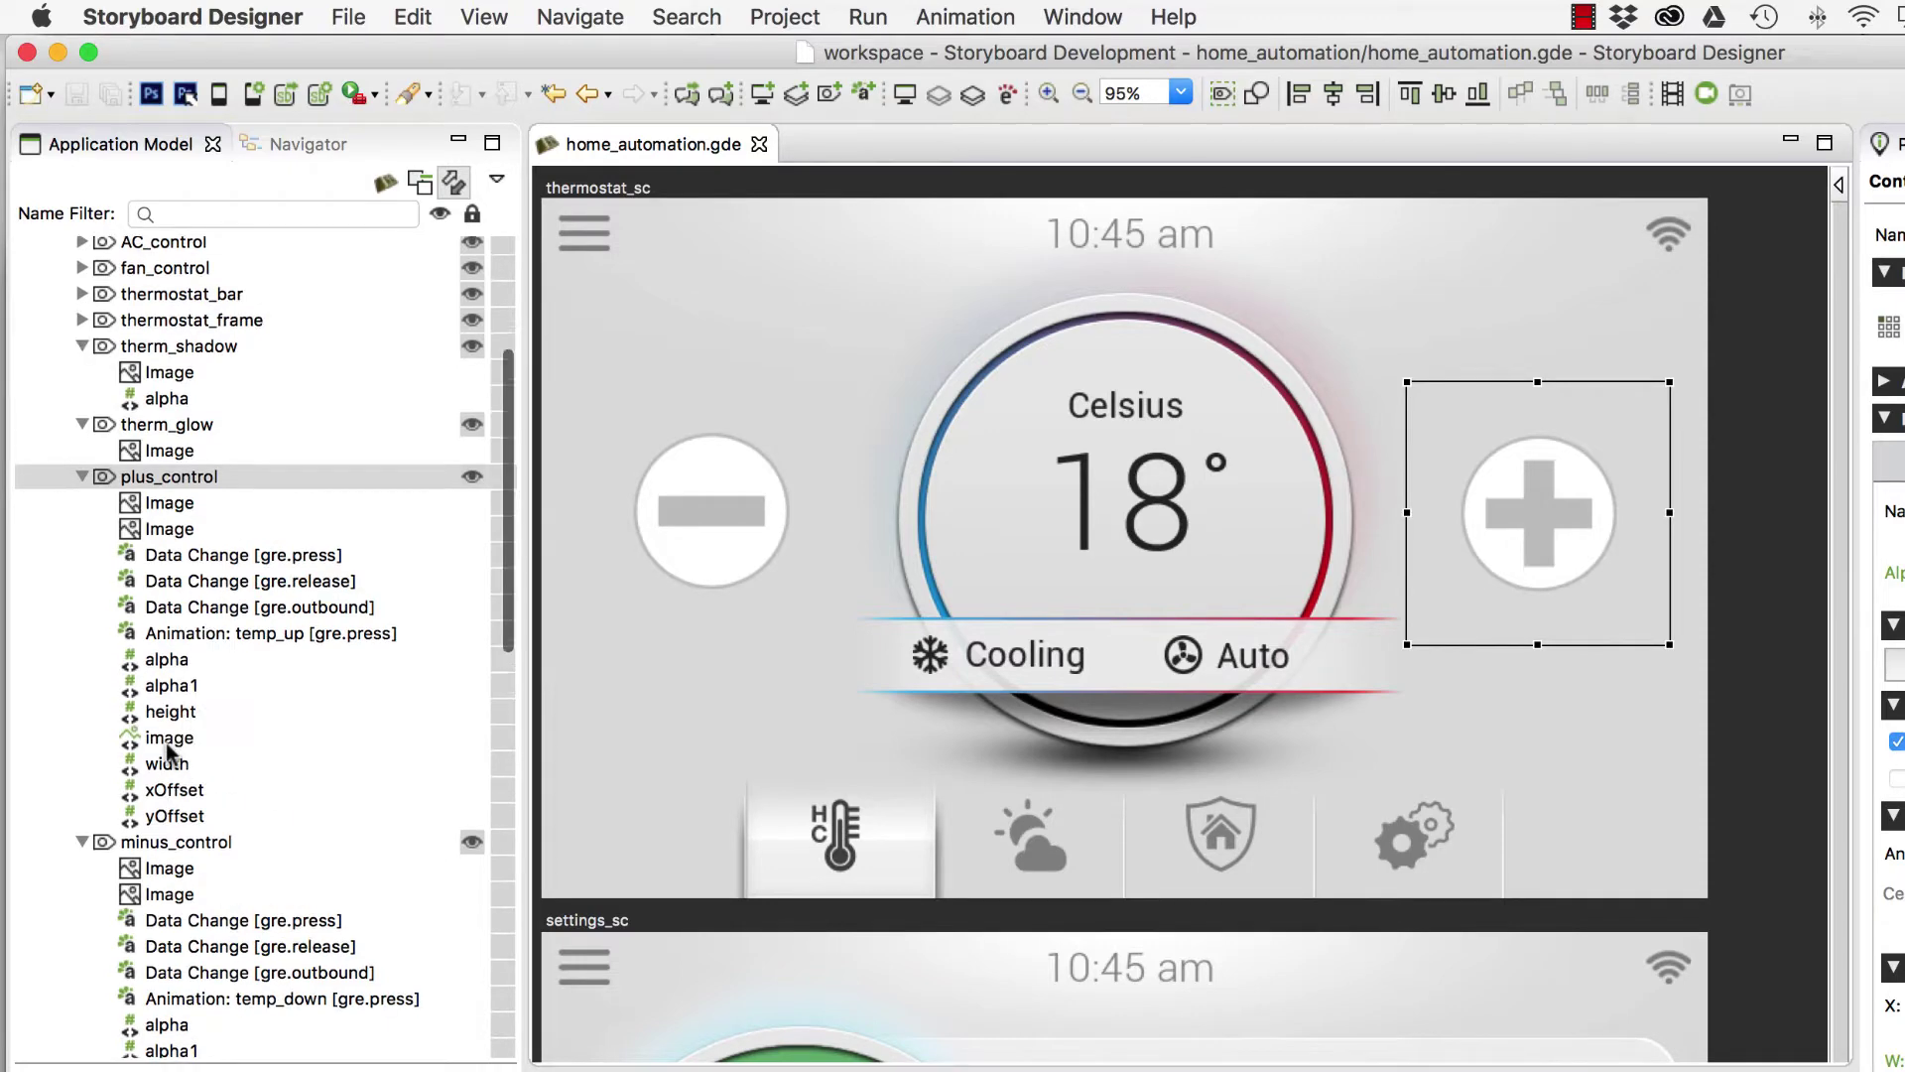
scroll(168, 751, down, 5)
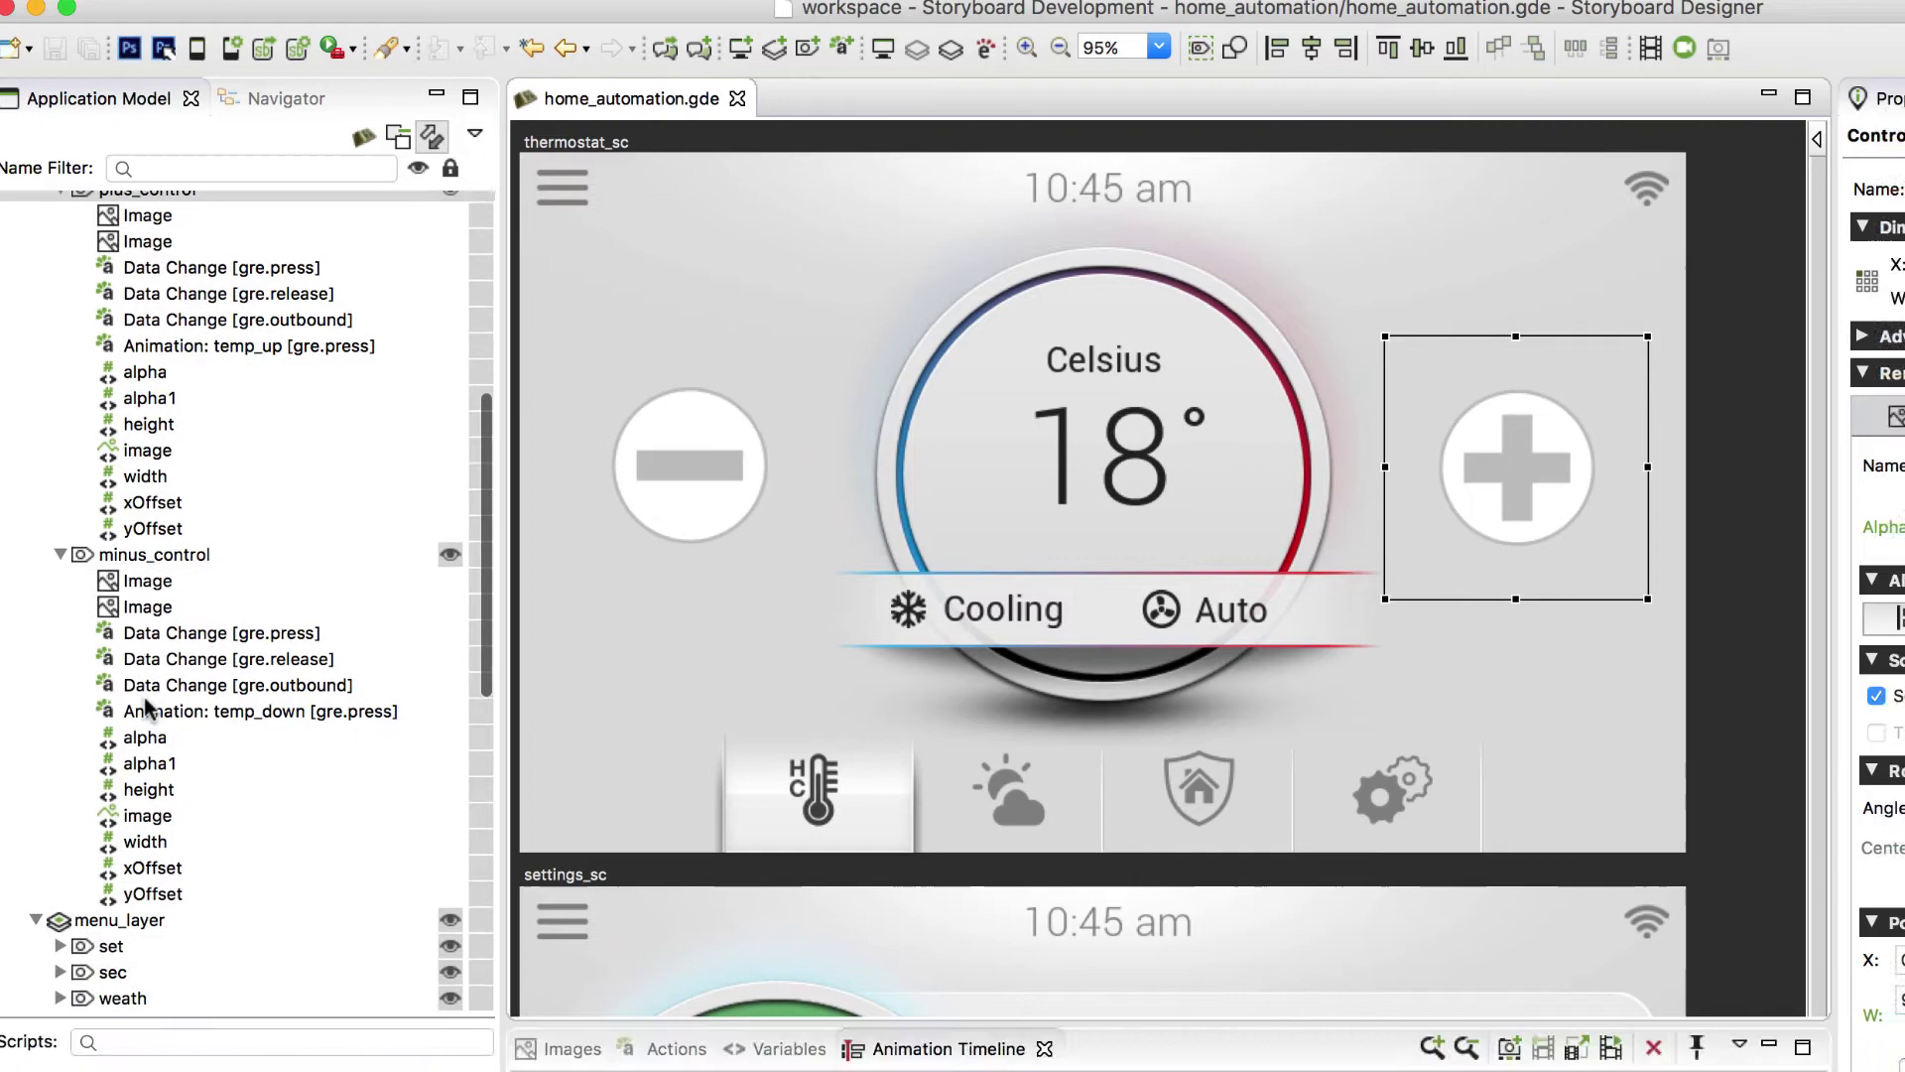
scroll(759, 845, down, 8)
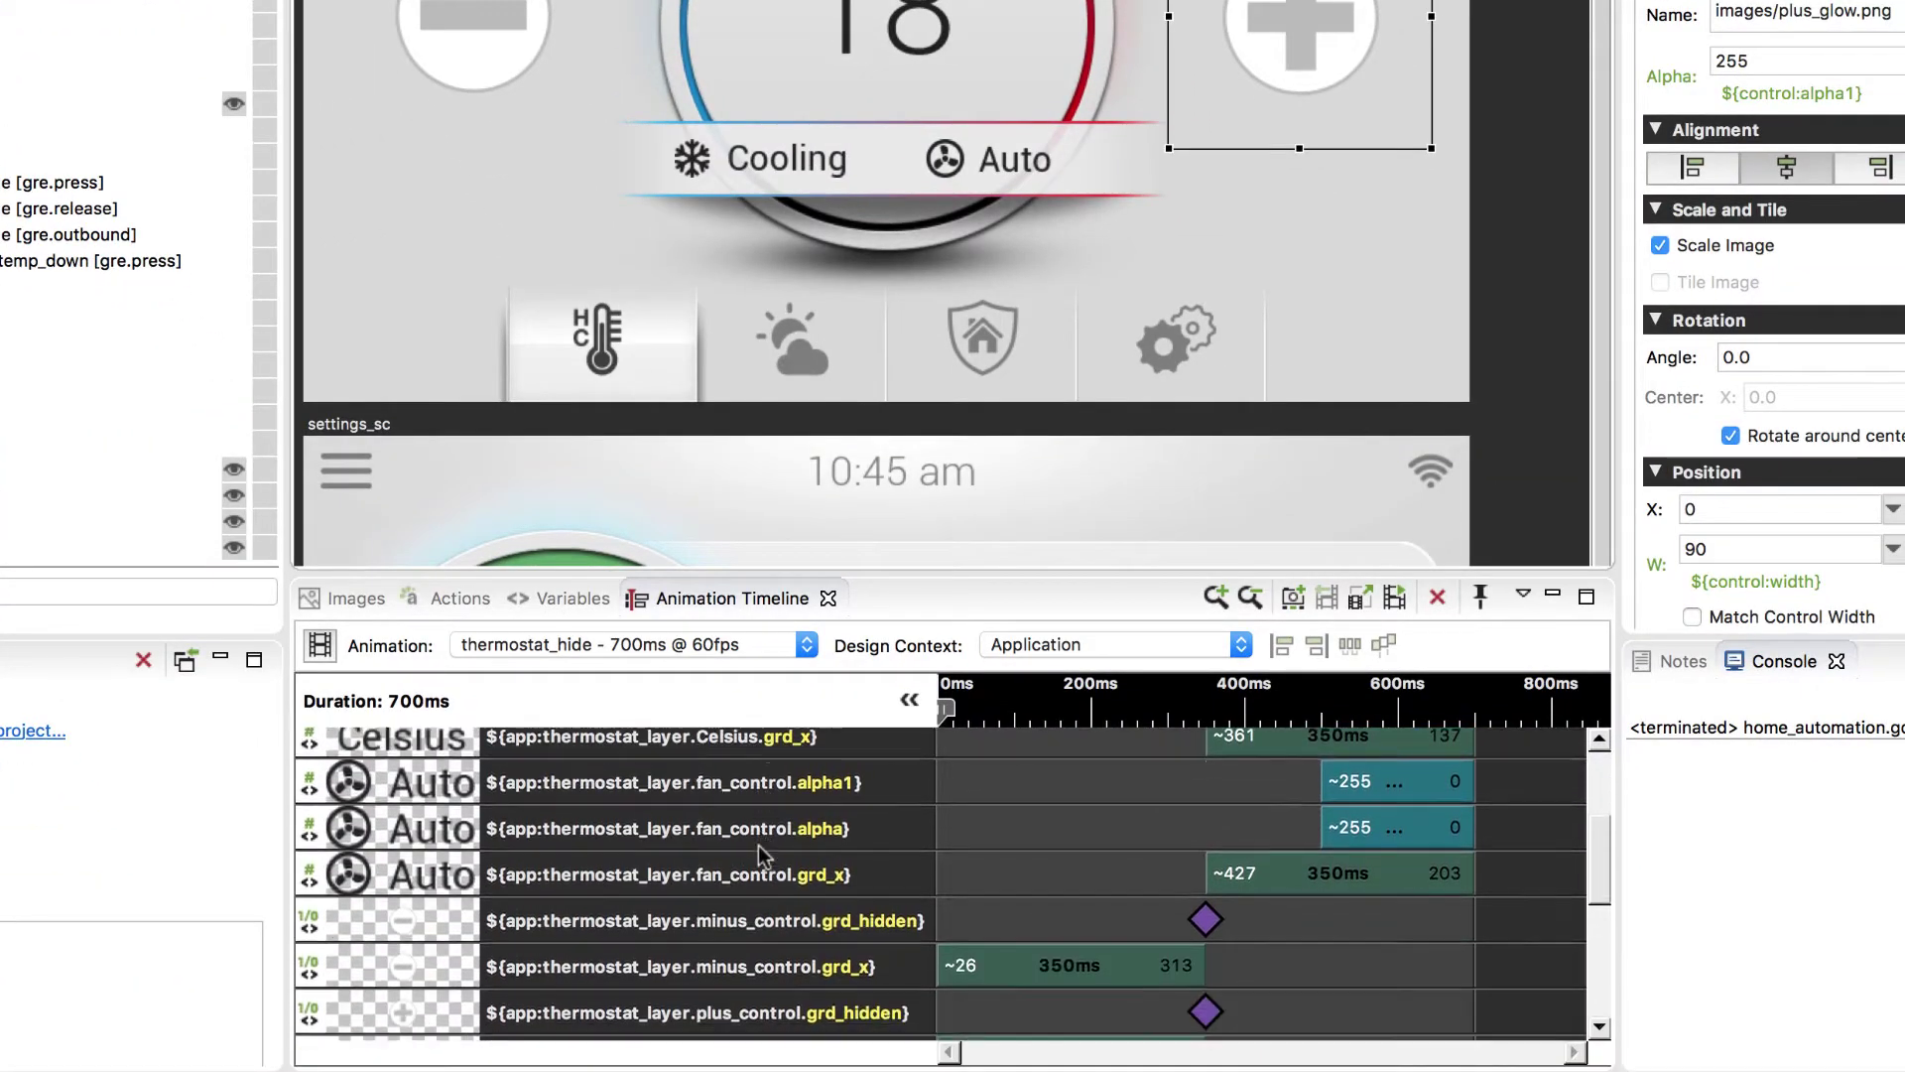
scroll(758, 845, down, 1)
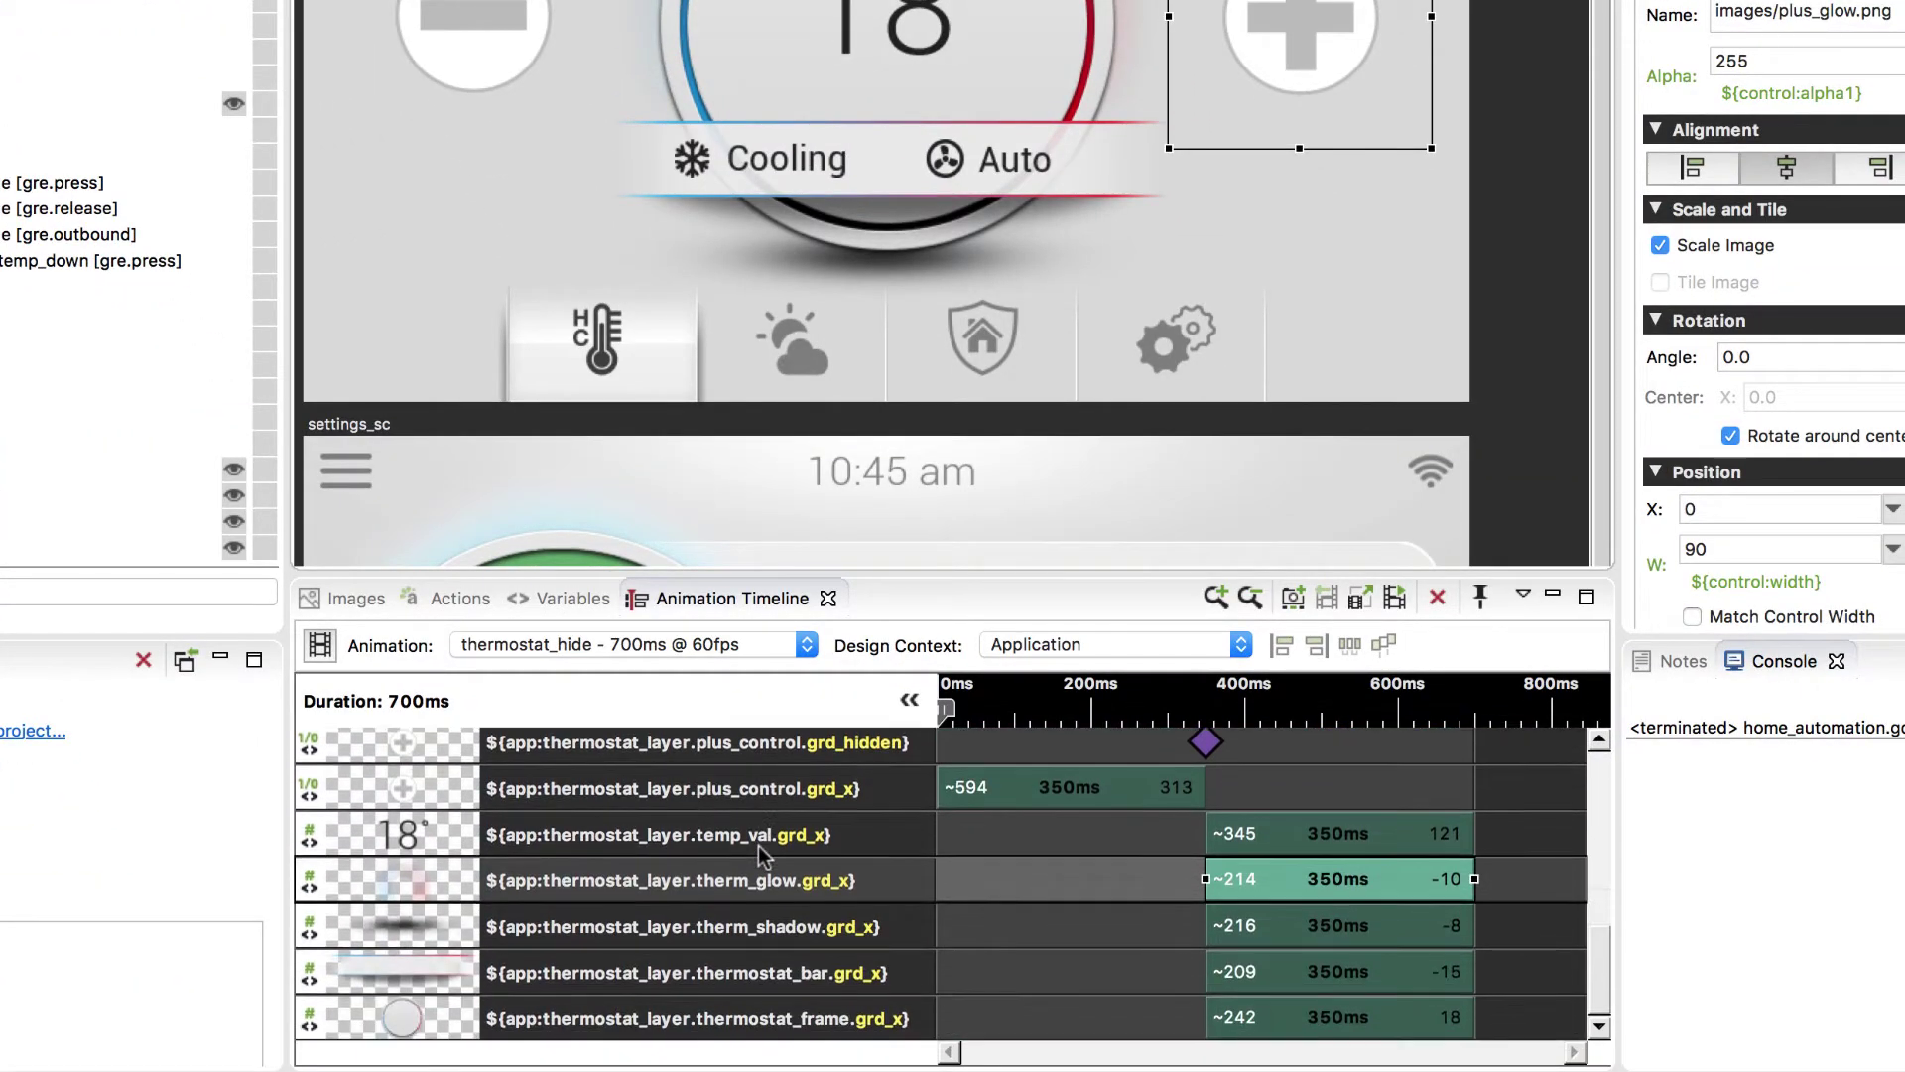
scroll(758, 846, up, 9)
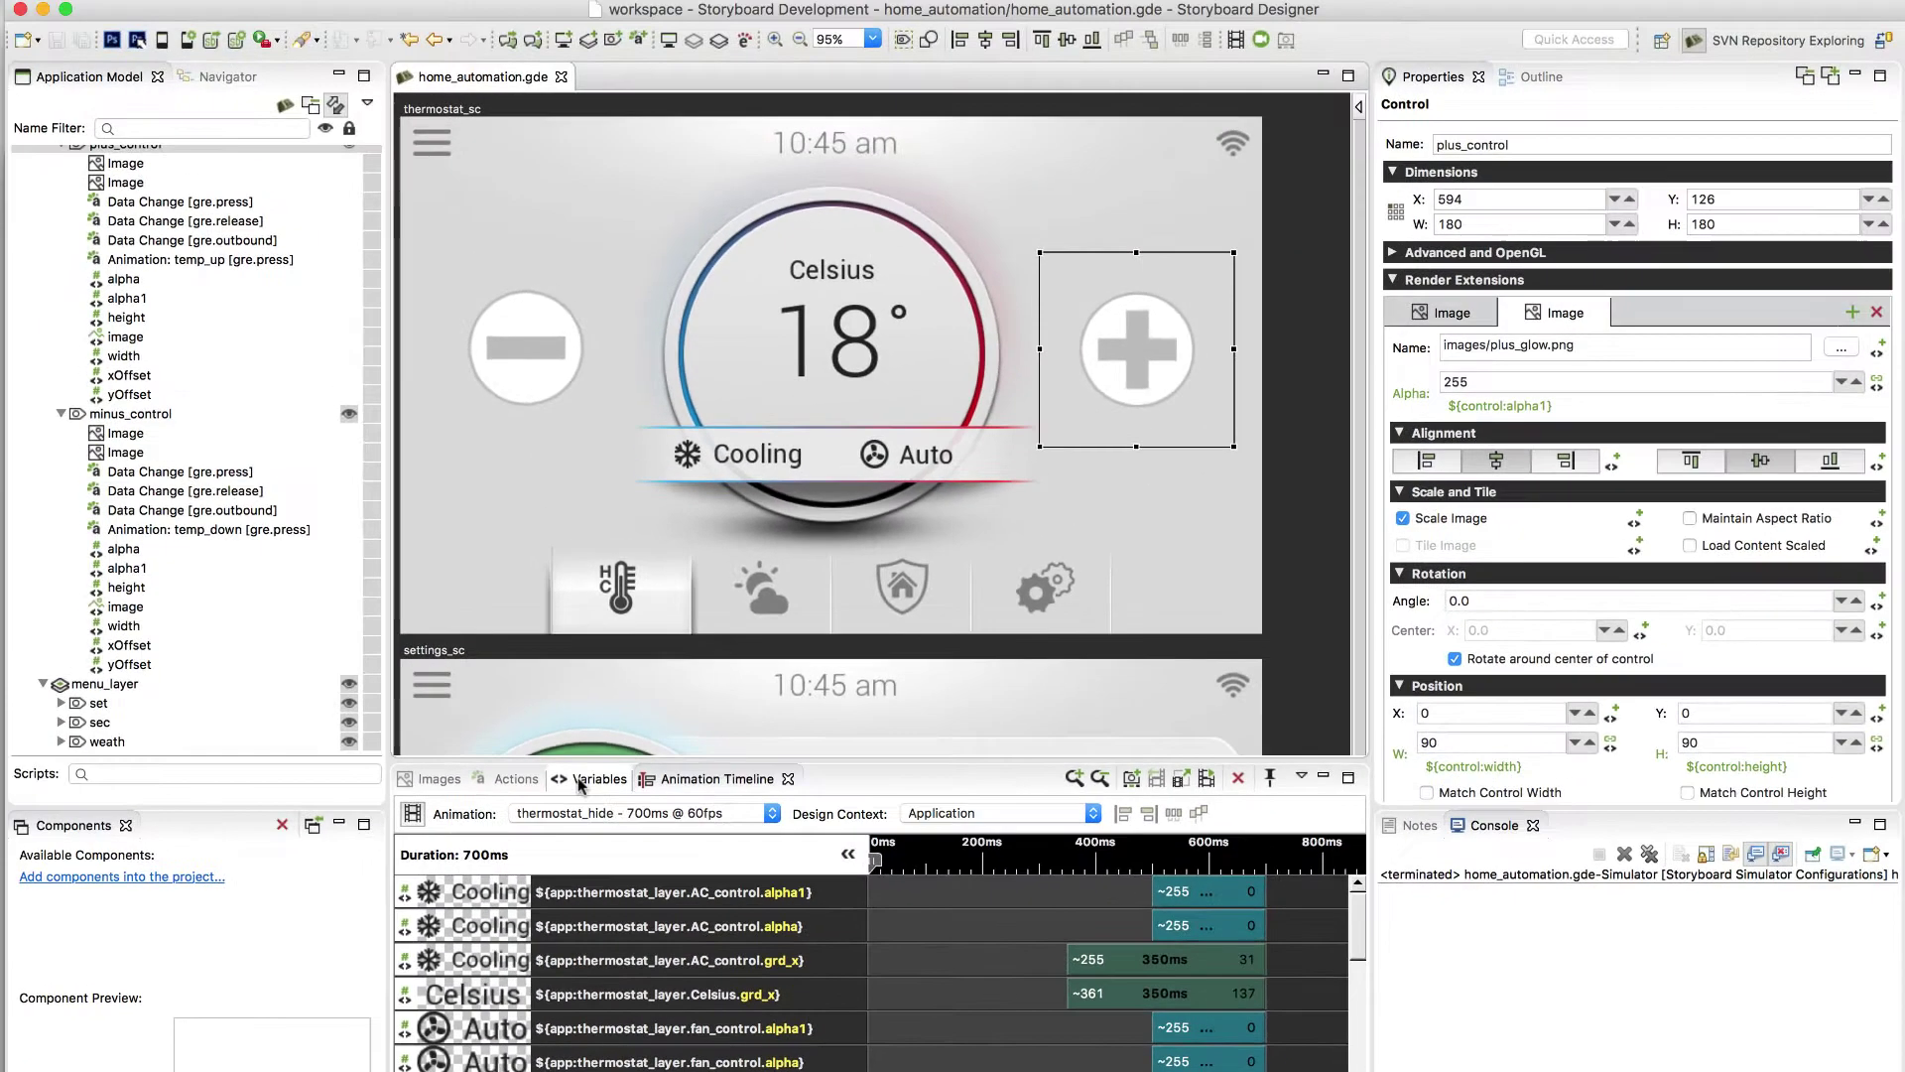
click(590, 778)
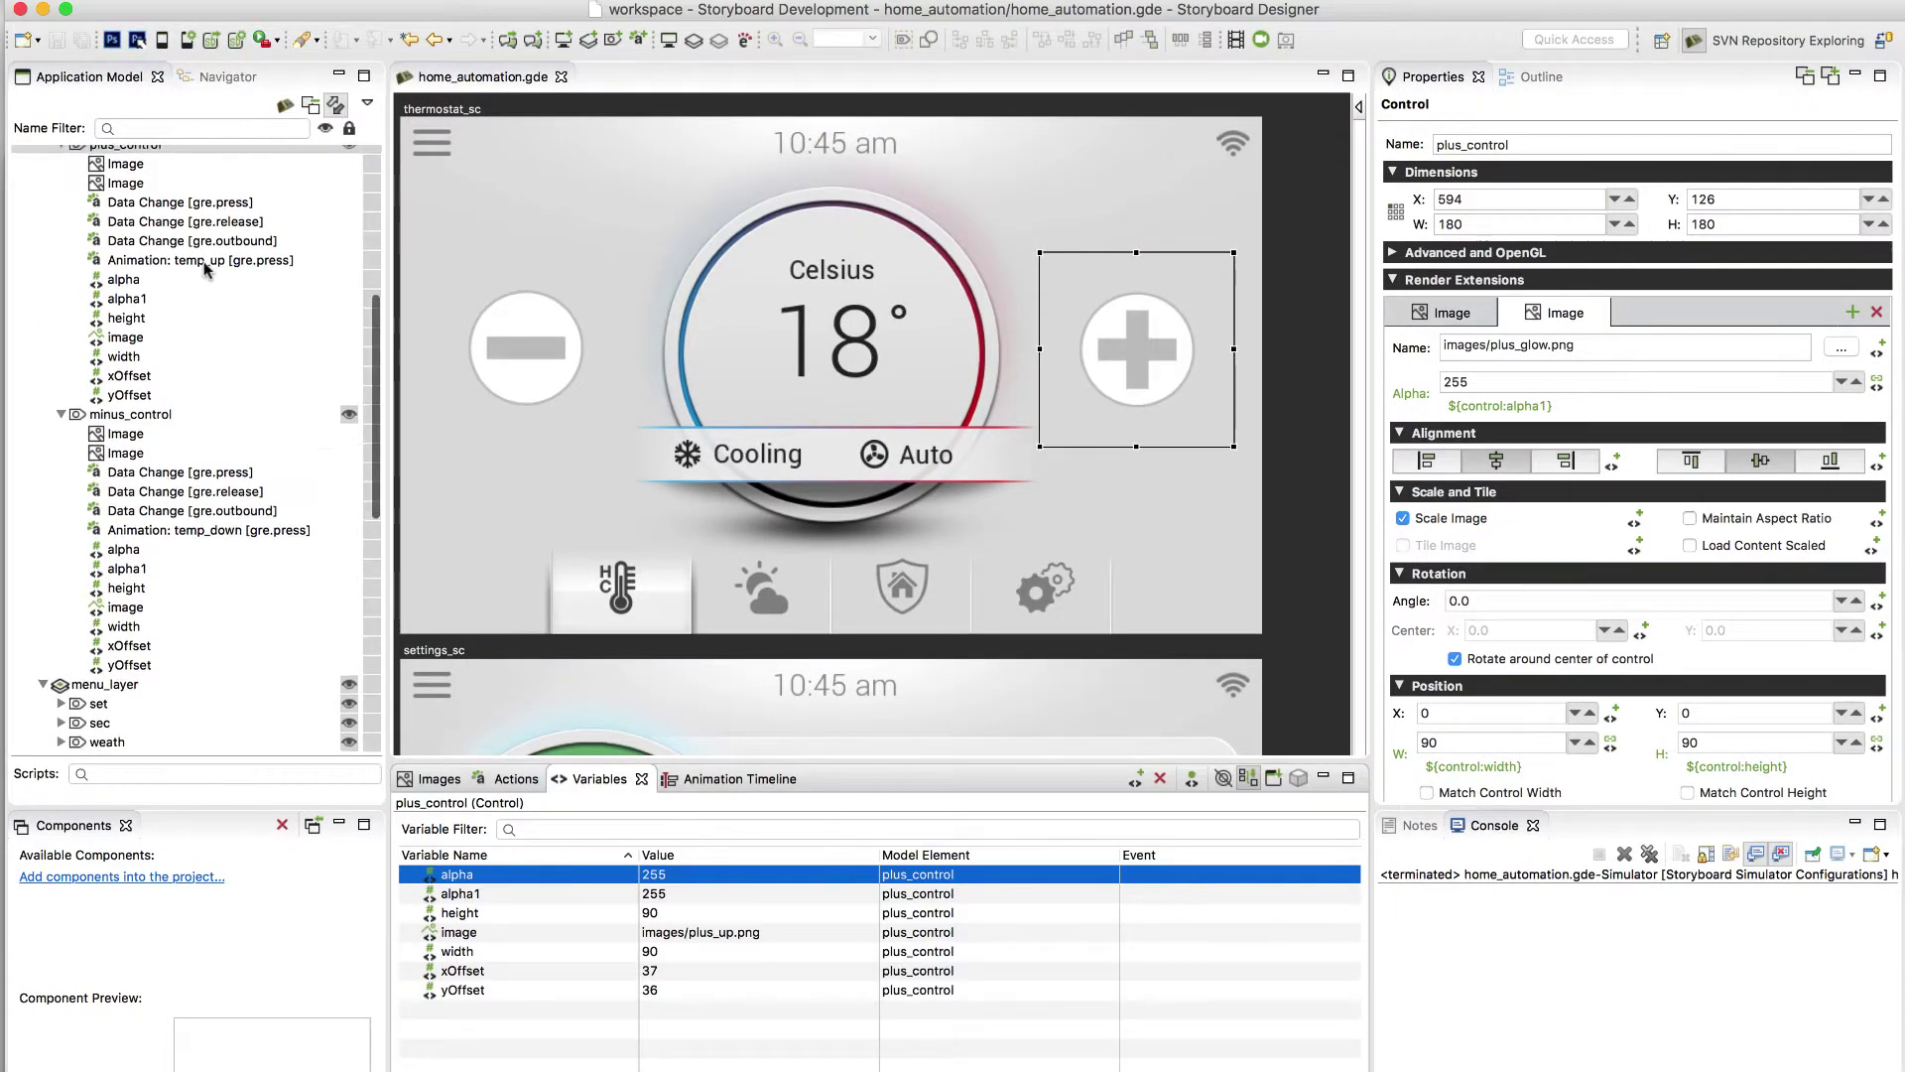
- List the whole application's variables, with alpha and alpha1 at 255
scroll(205, 265, up, 7)
click(96, 157)
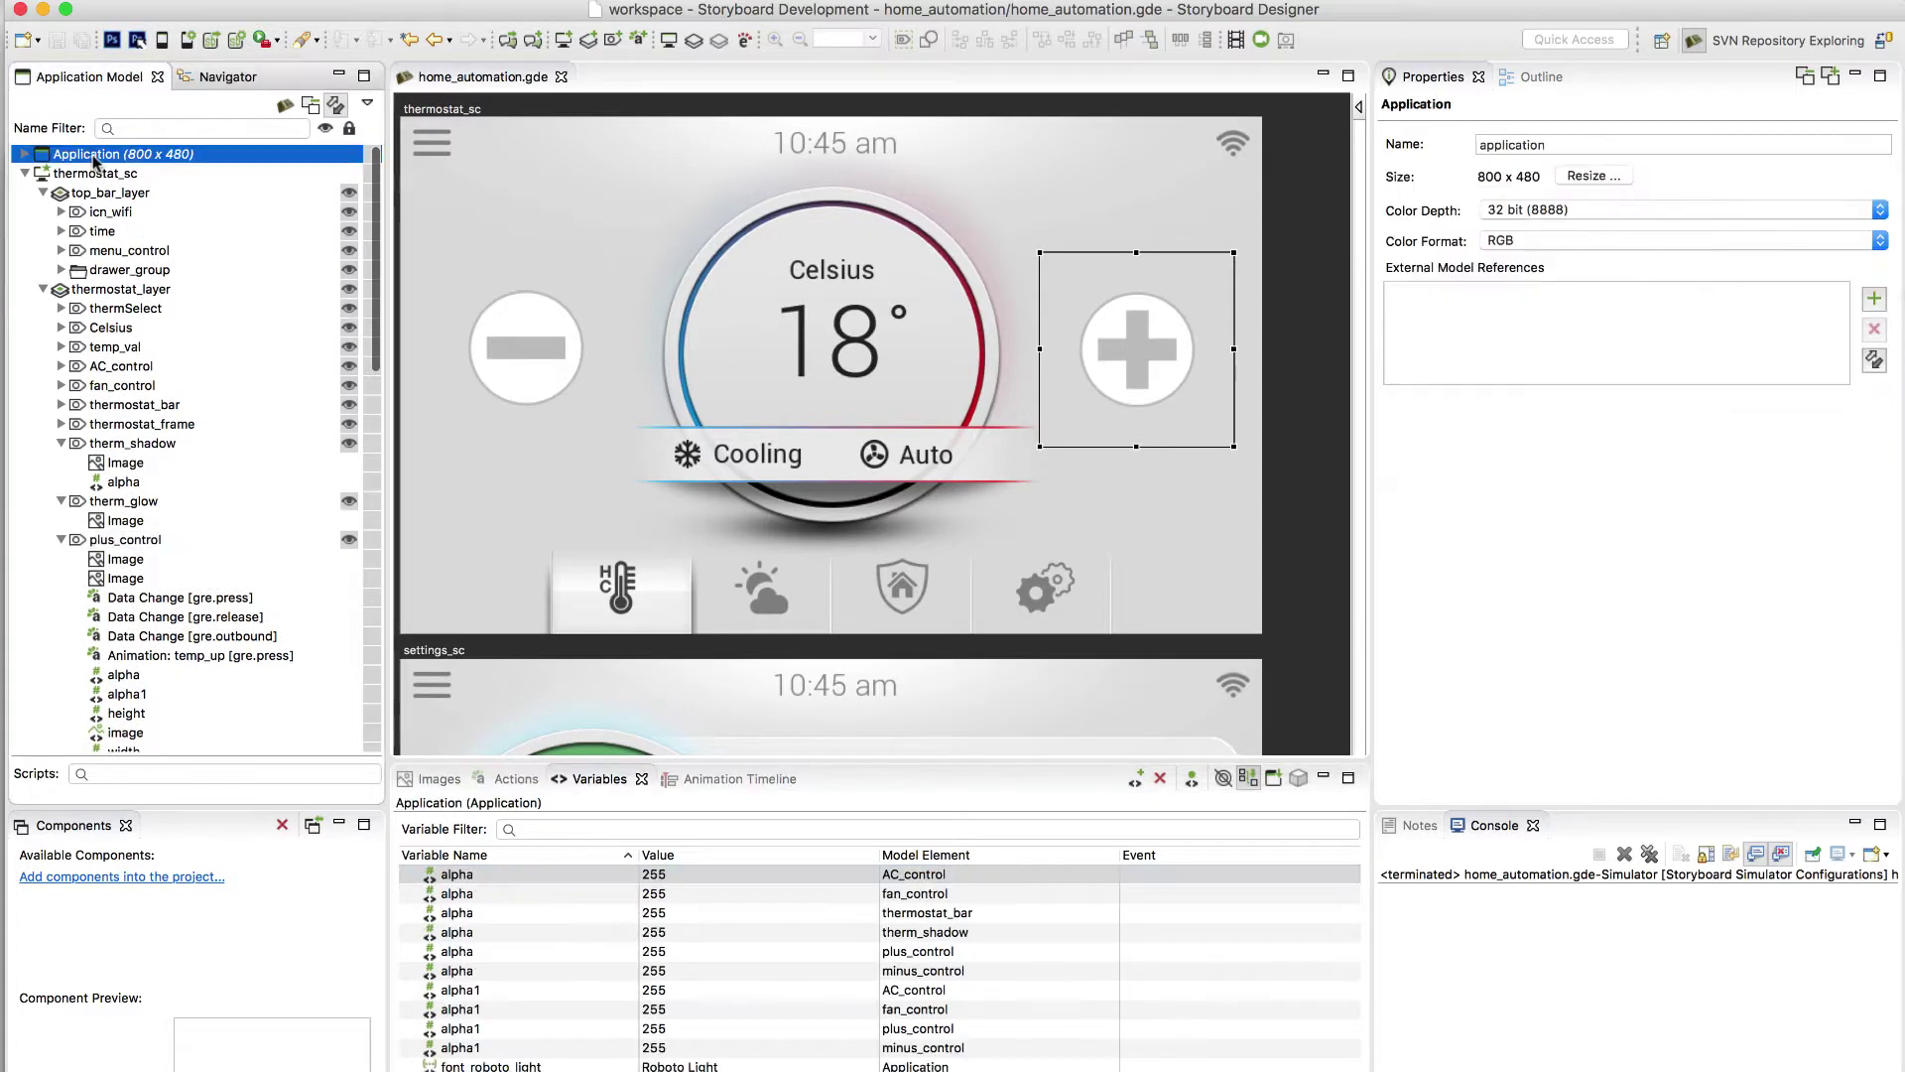
scroll(506, 918, down, 3)
scroll(508, 925, down, 5)
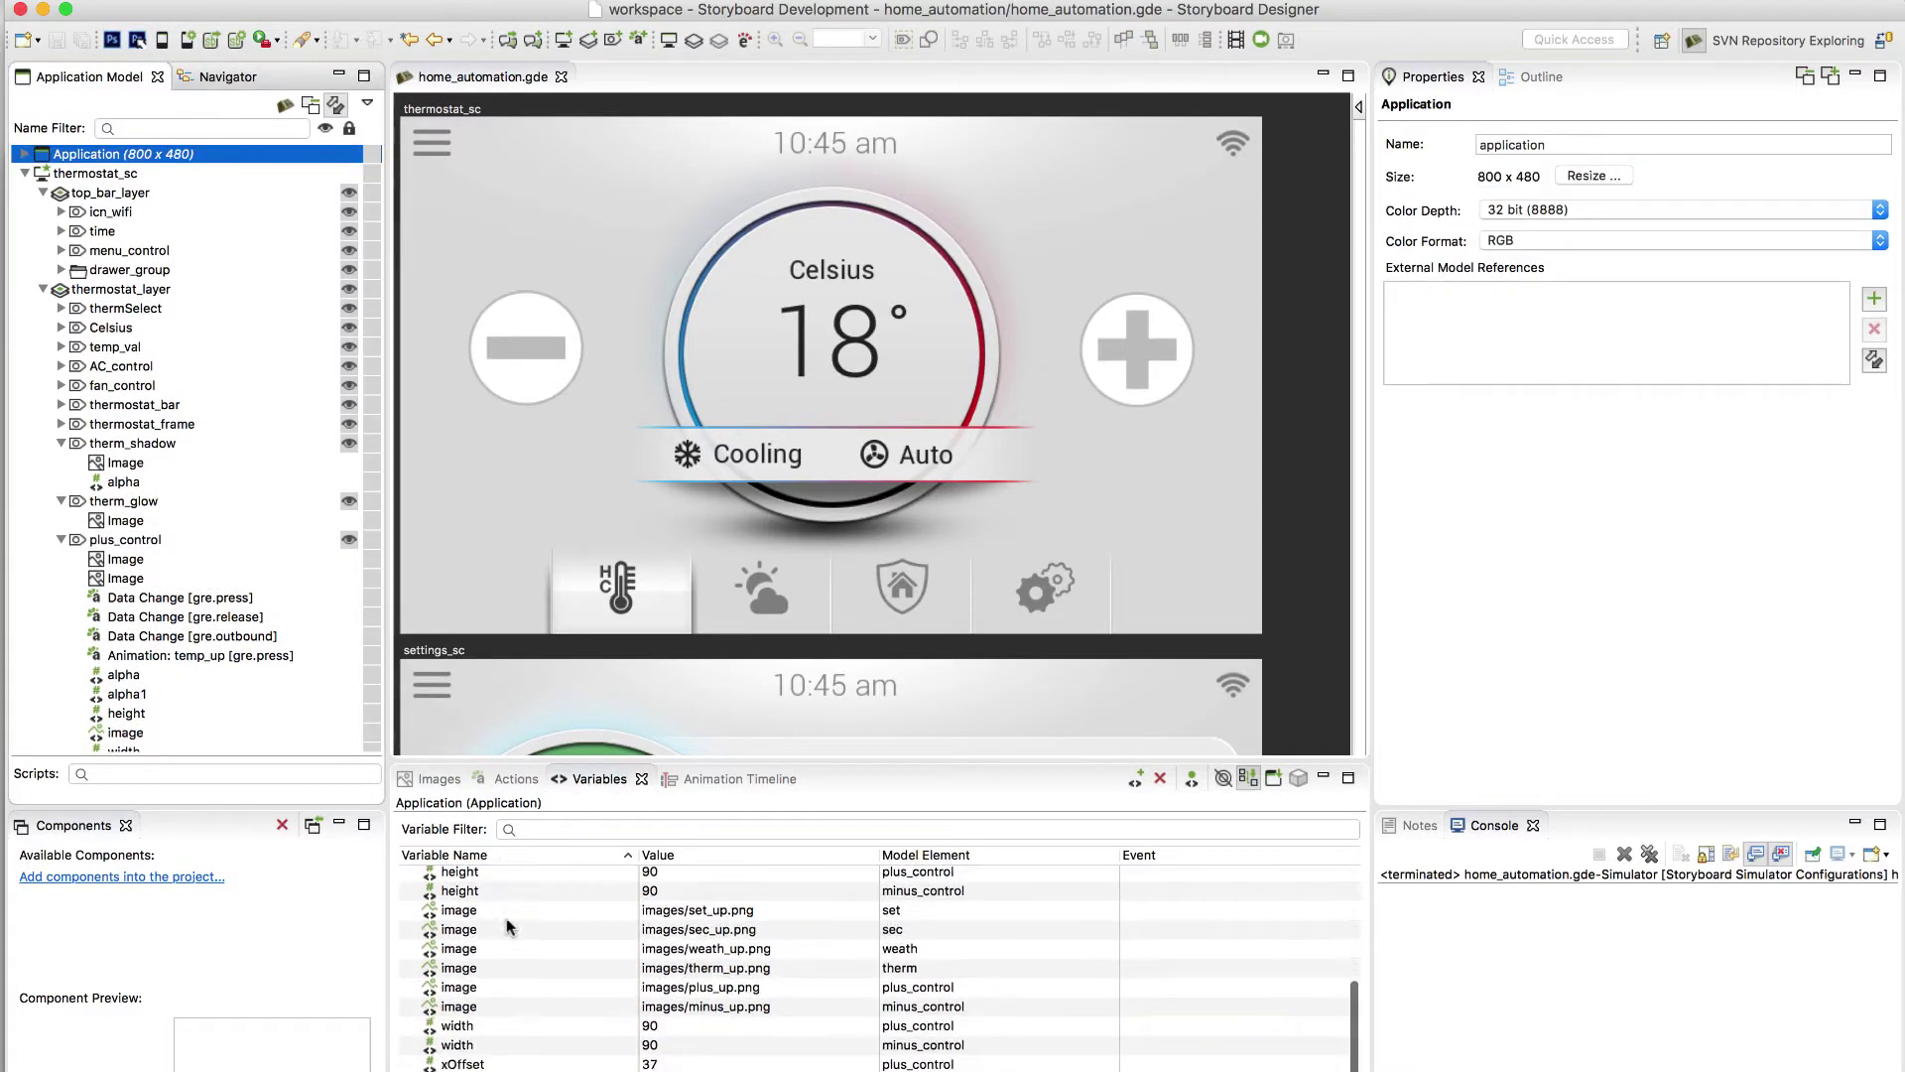
scroll(508, 925, up, 5)
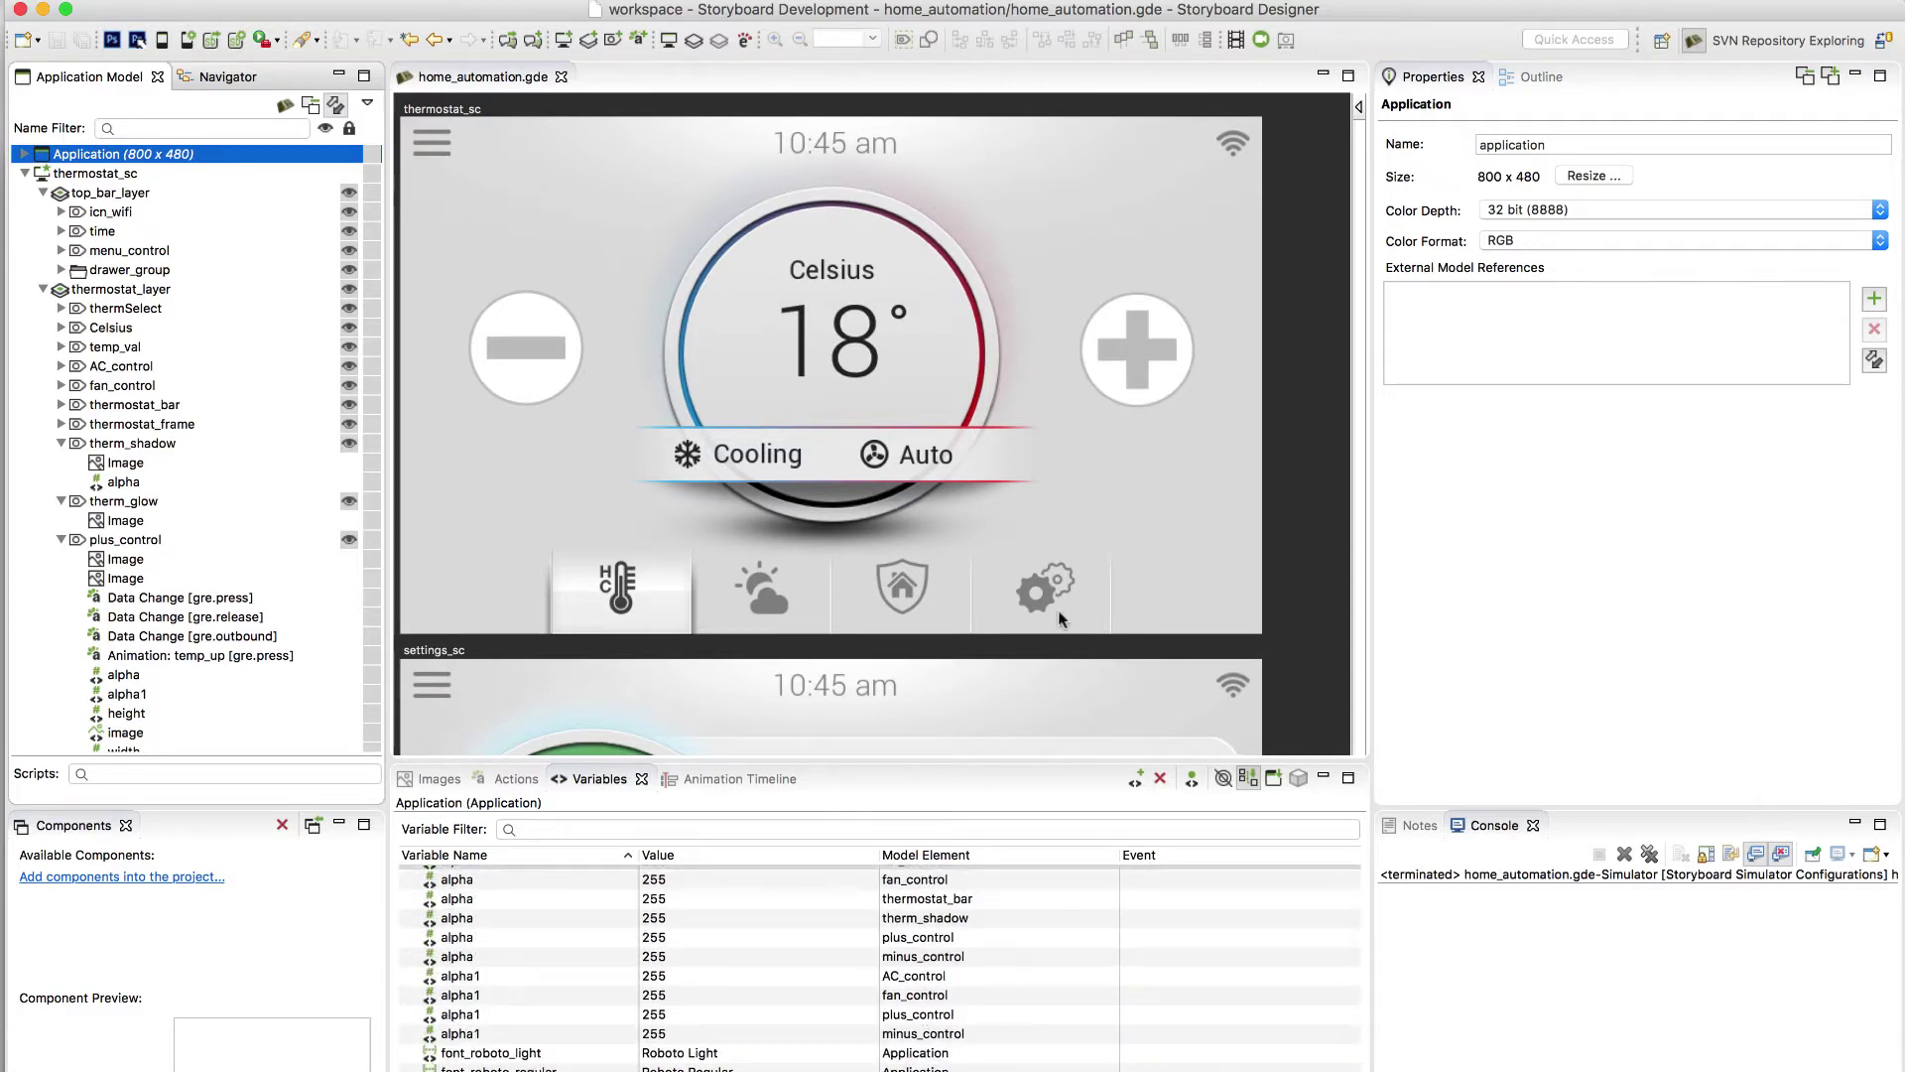
- Select the plus button, the 10:45 am time label and the Auto fan control in turn
click(1159, 392)
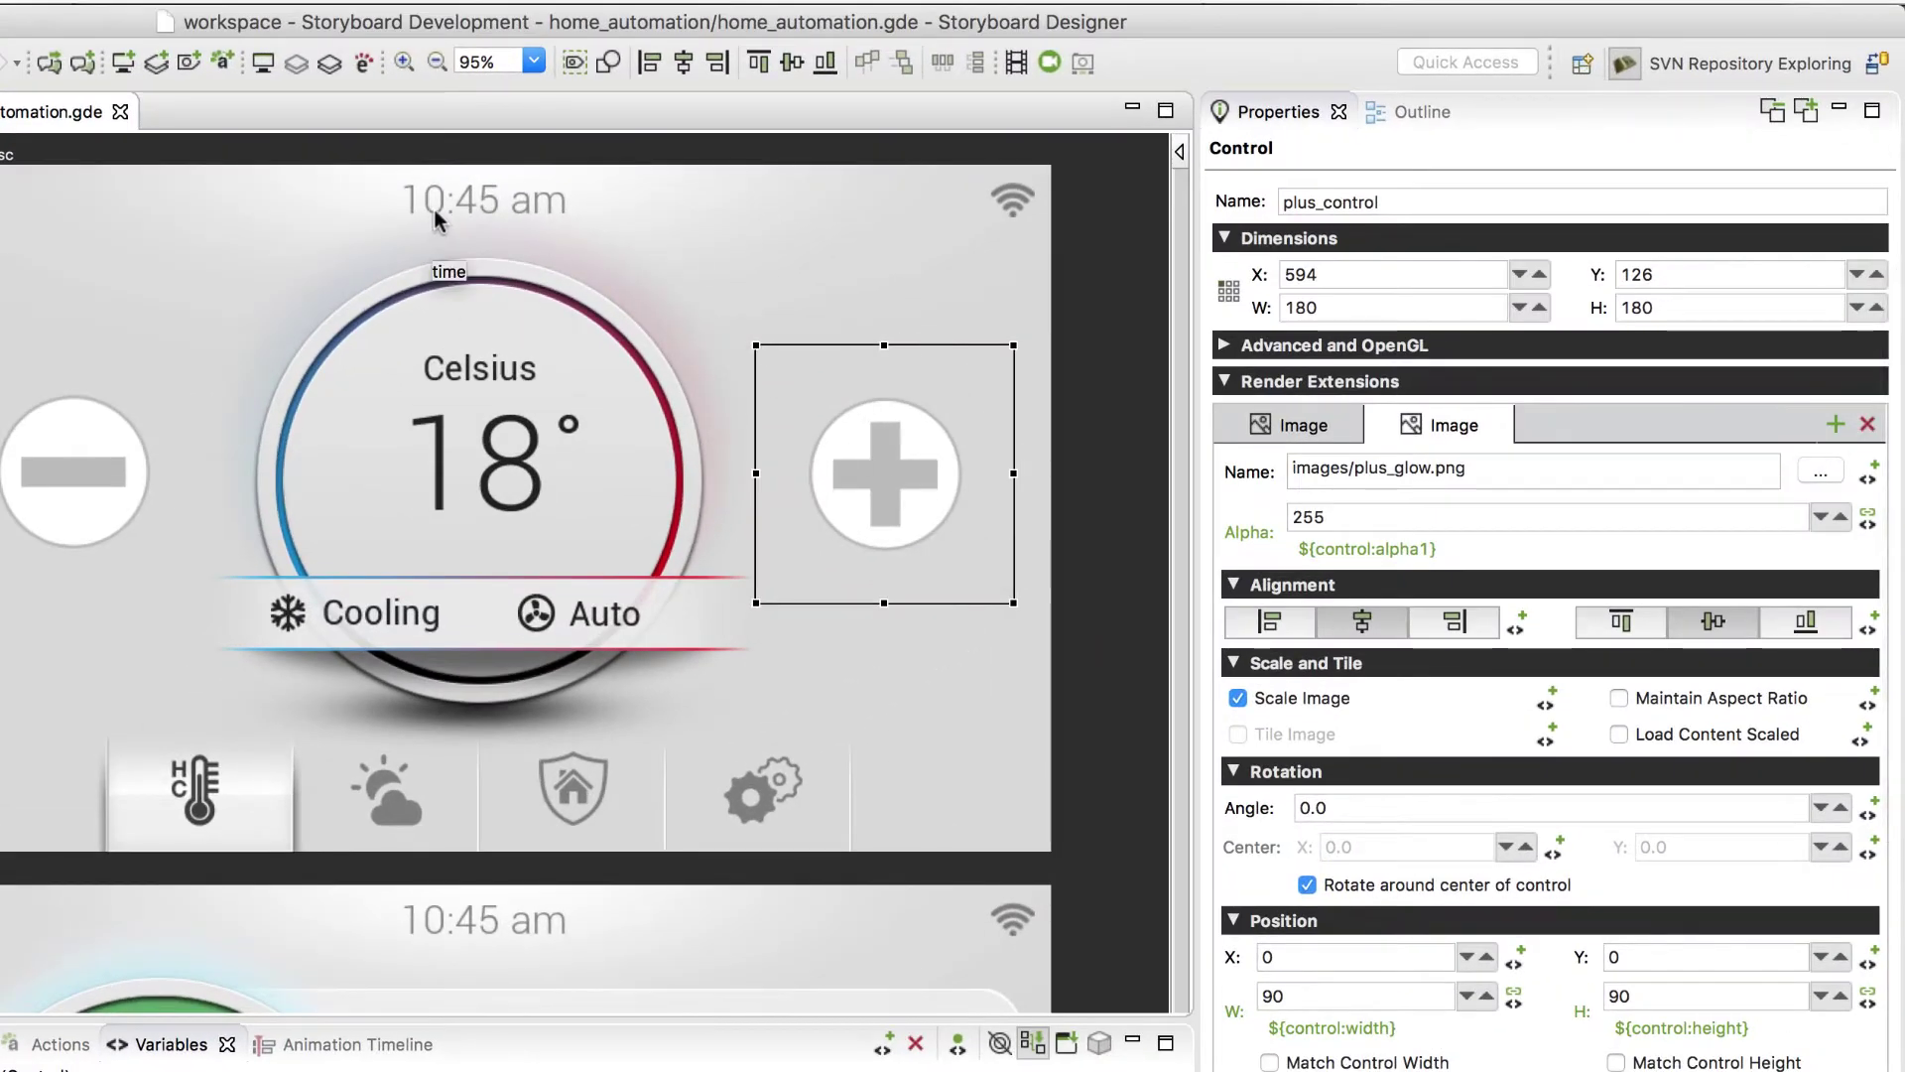
click(516, 196)
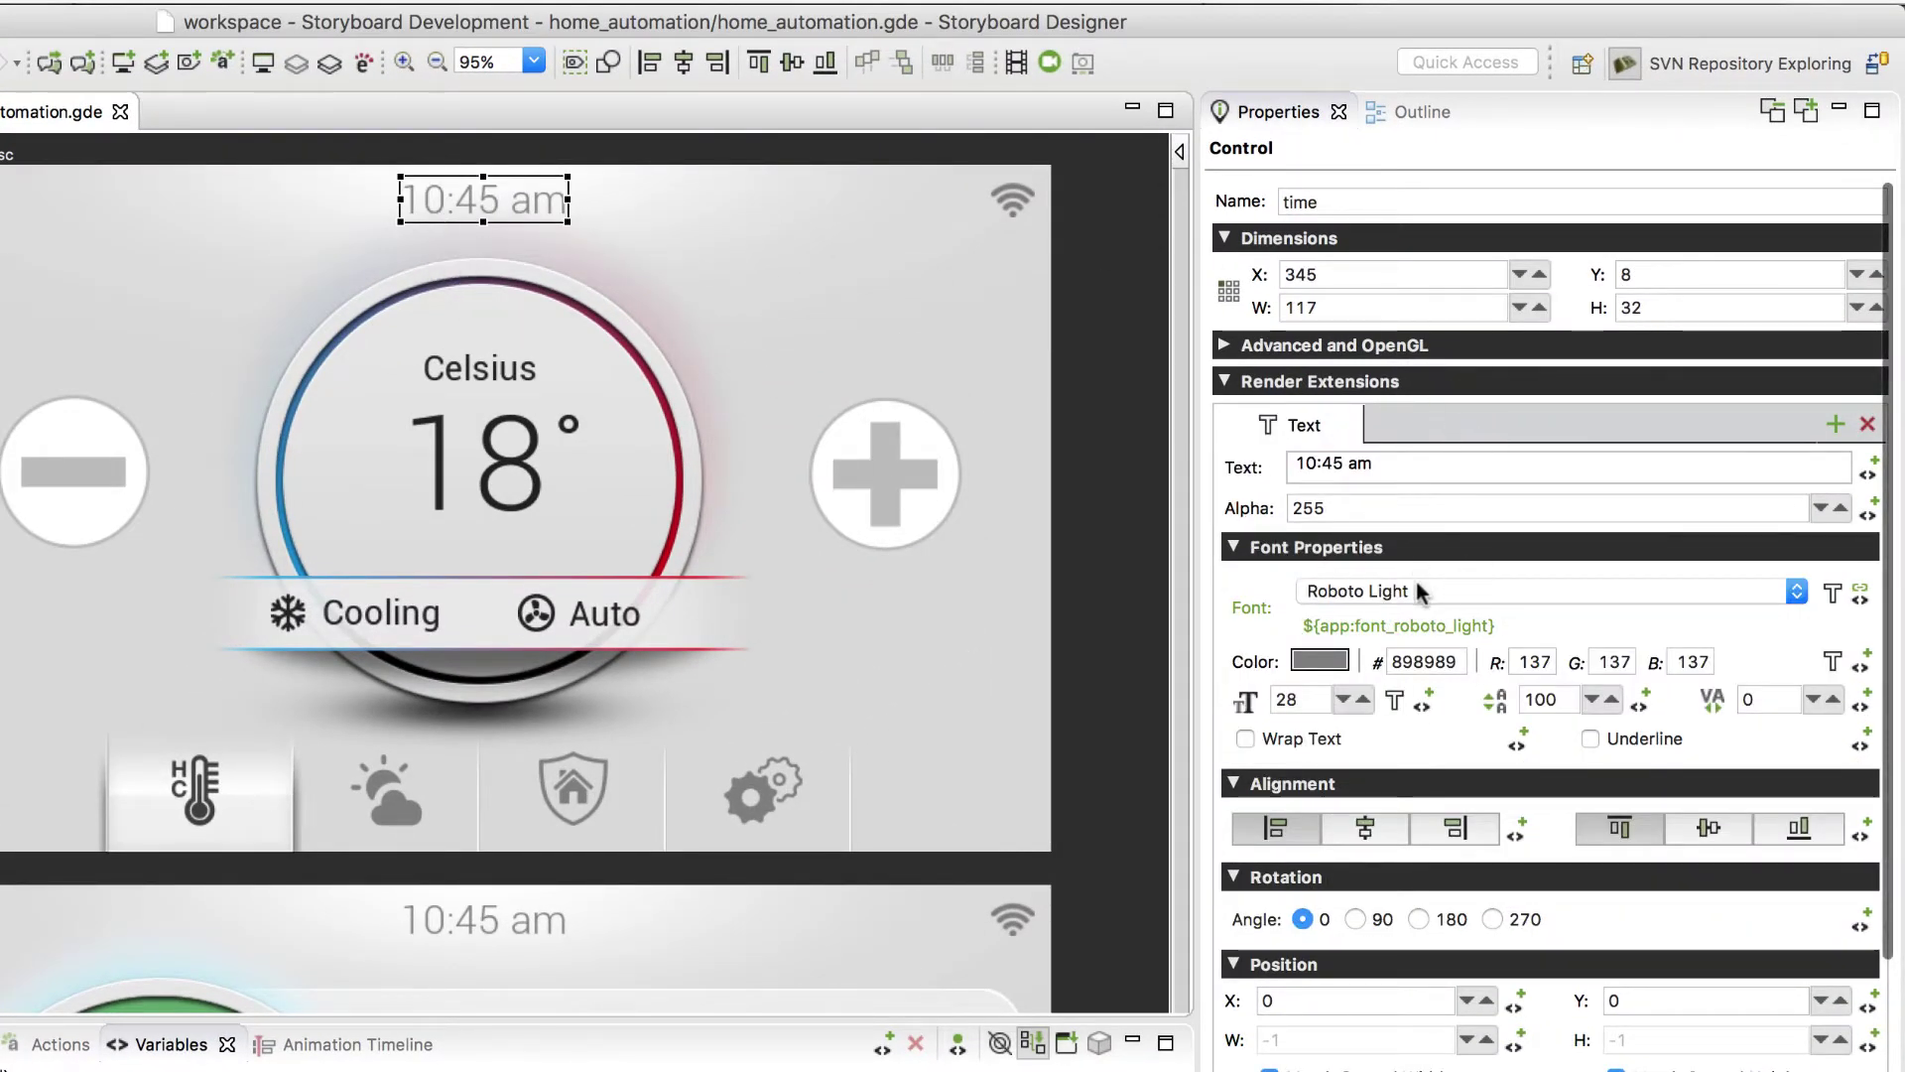
click(549, 615)
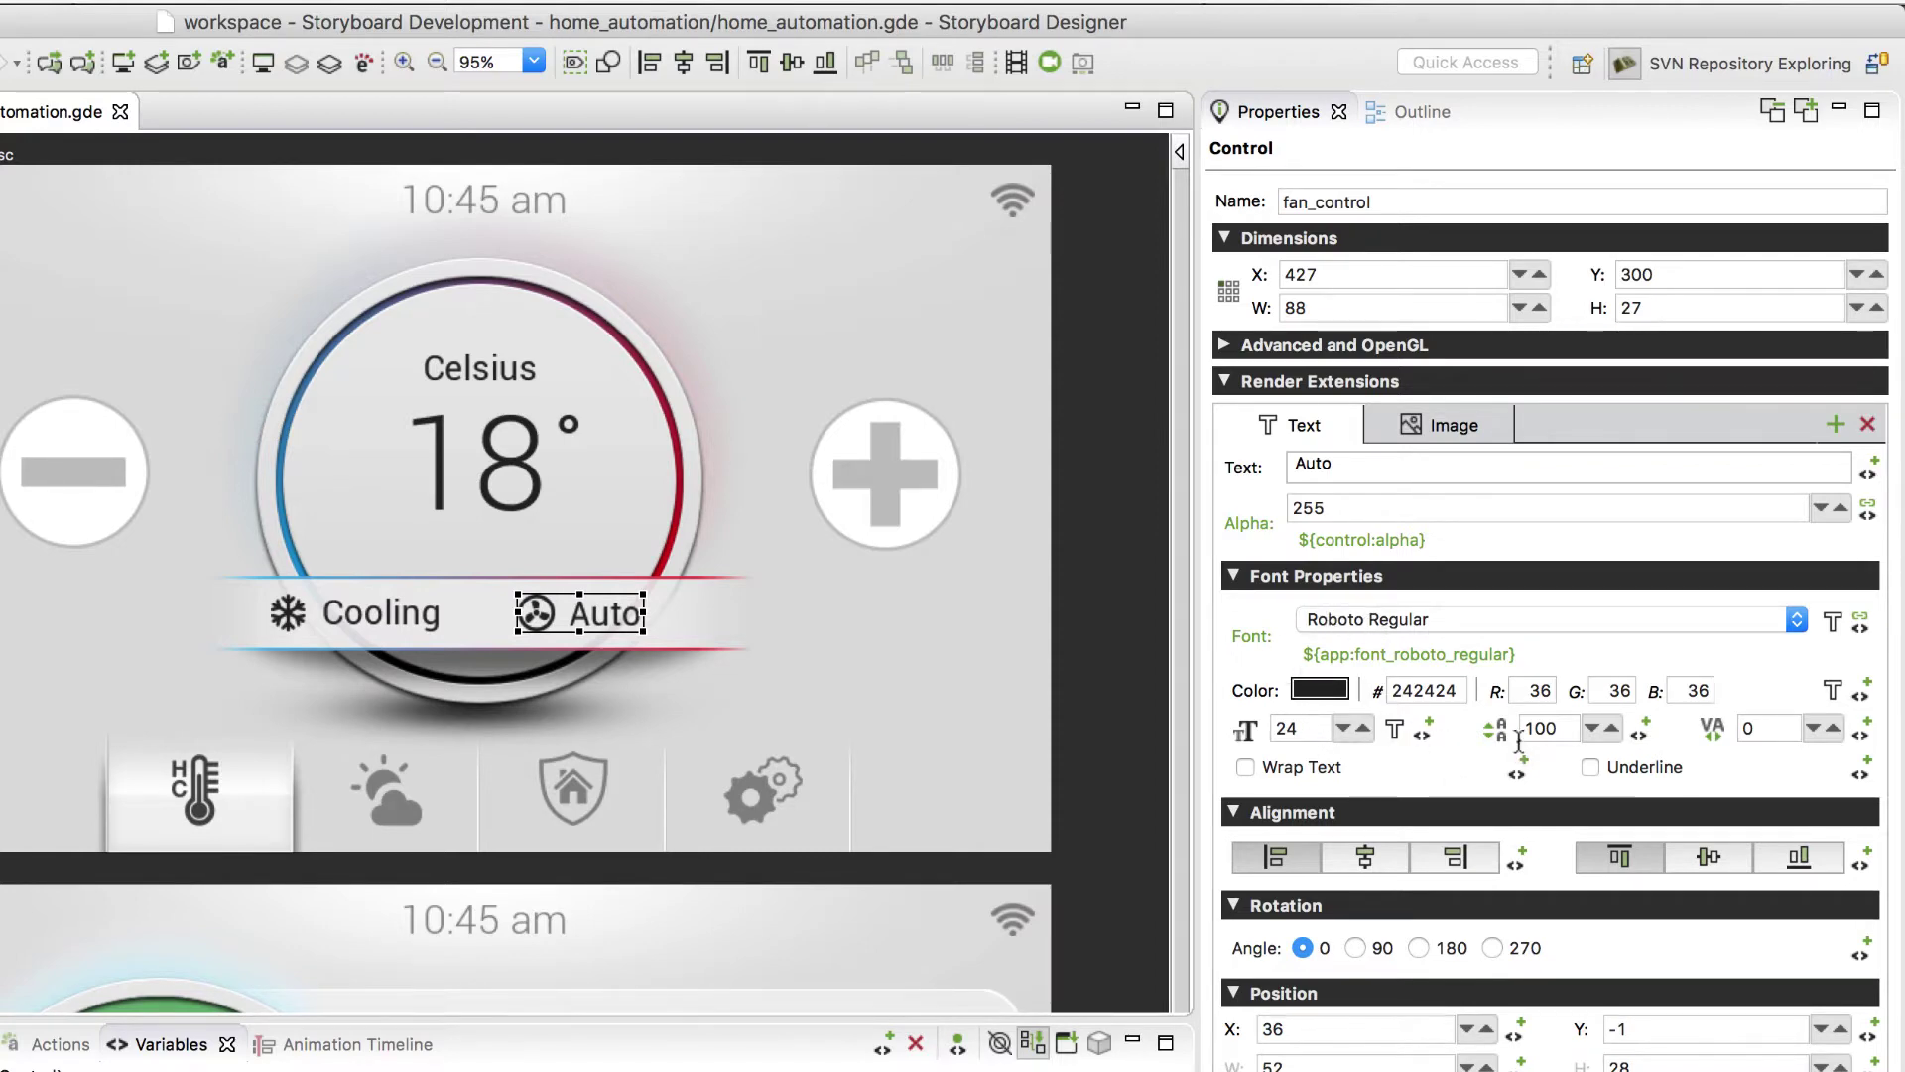
- Toggle the fan control's Tile Image on and off, then return to the thermostat_hide timeline
click(1461, 428)
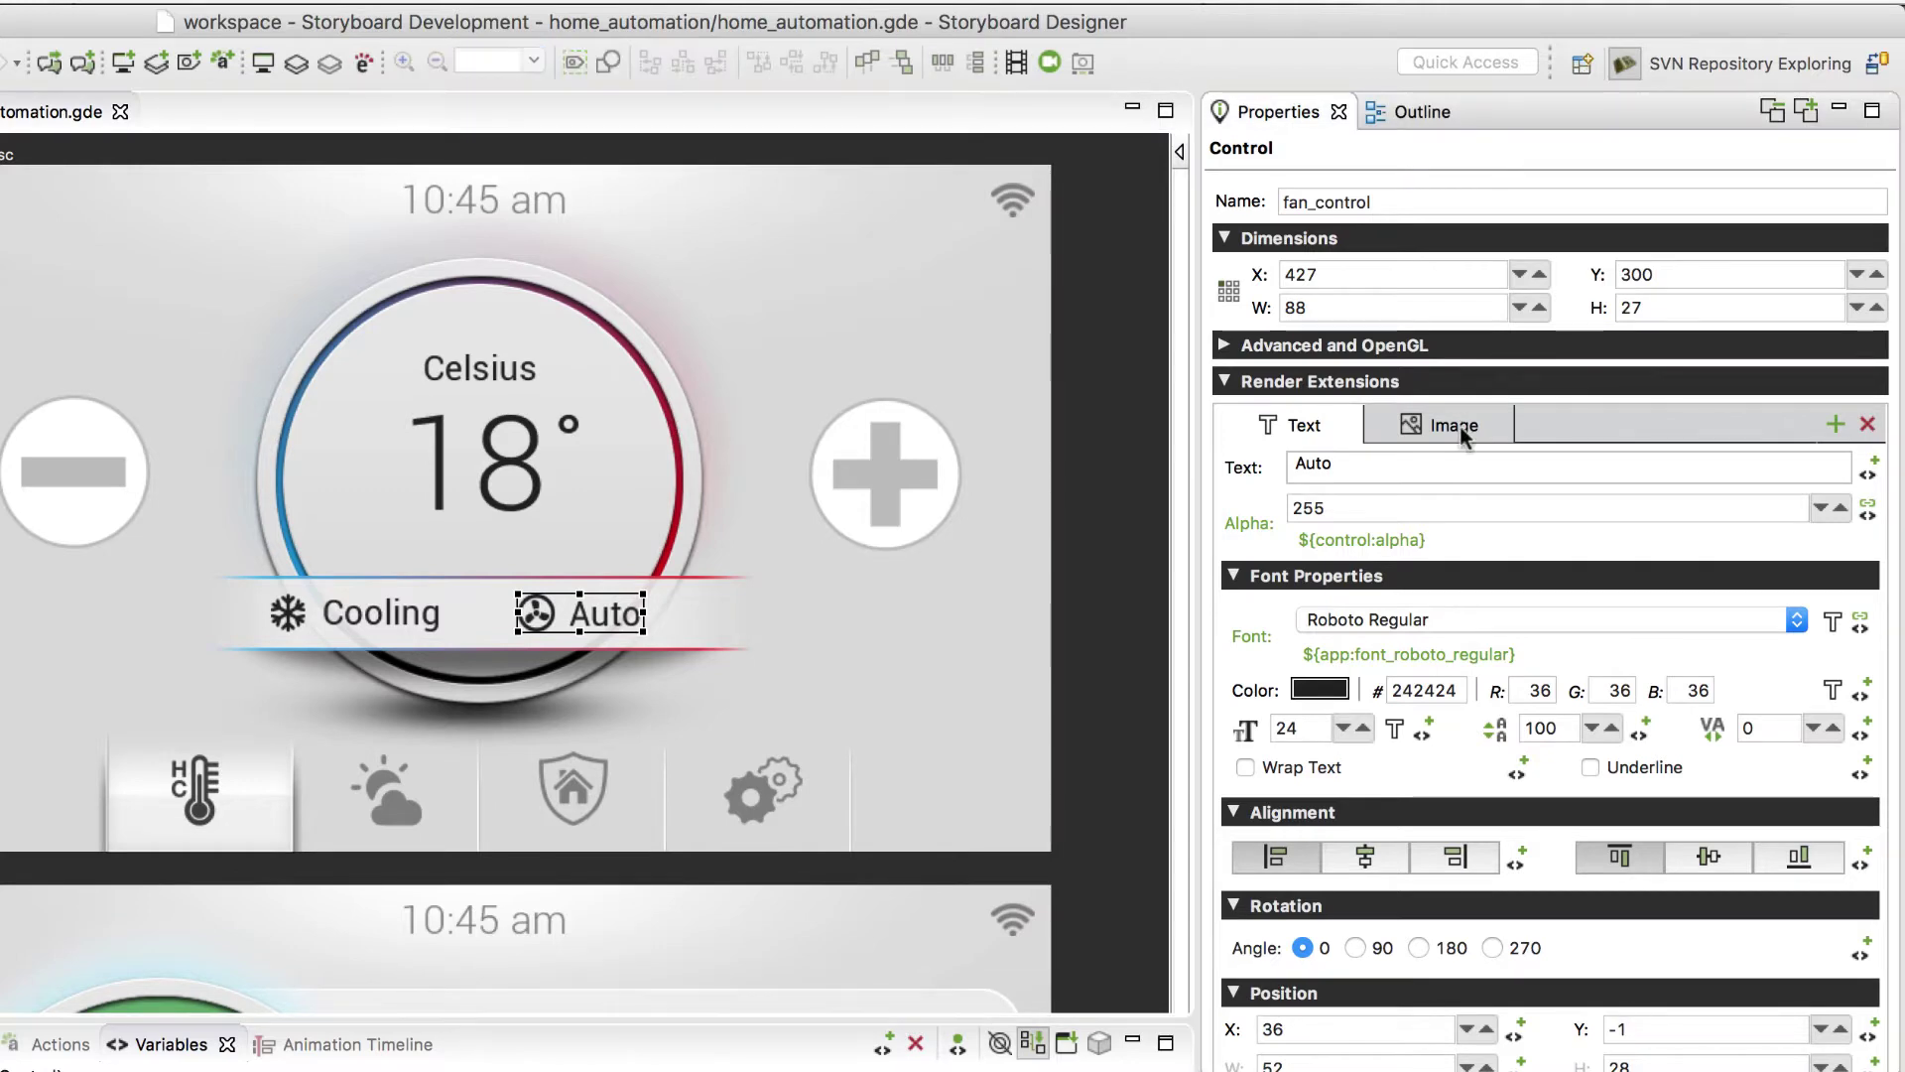
click(1239, 735)
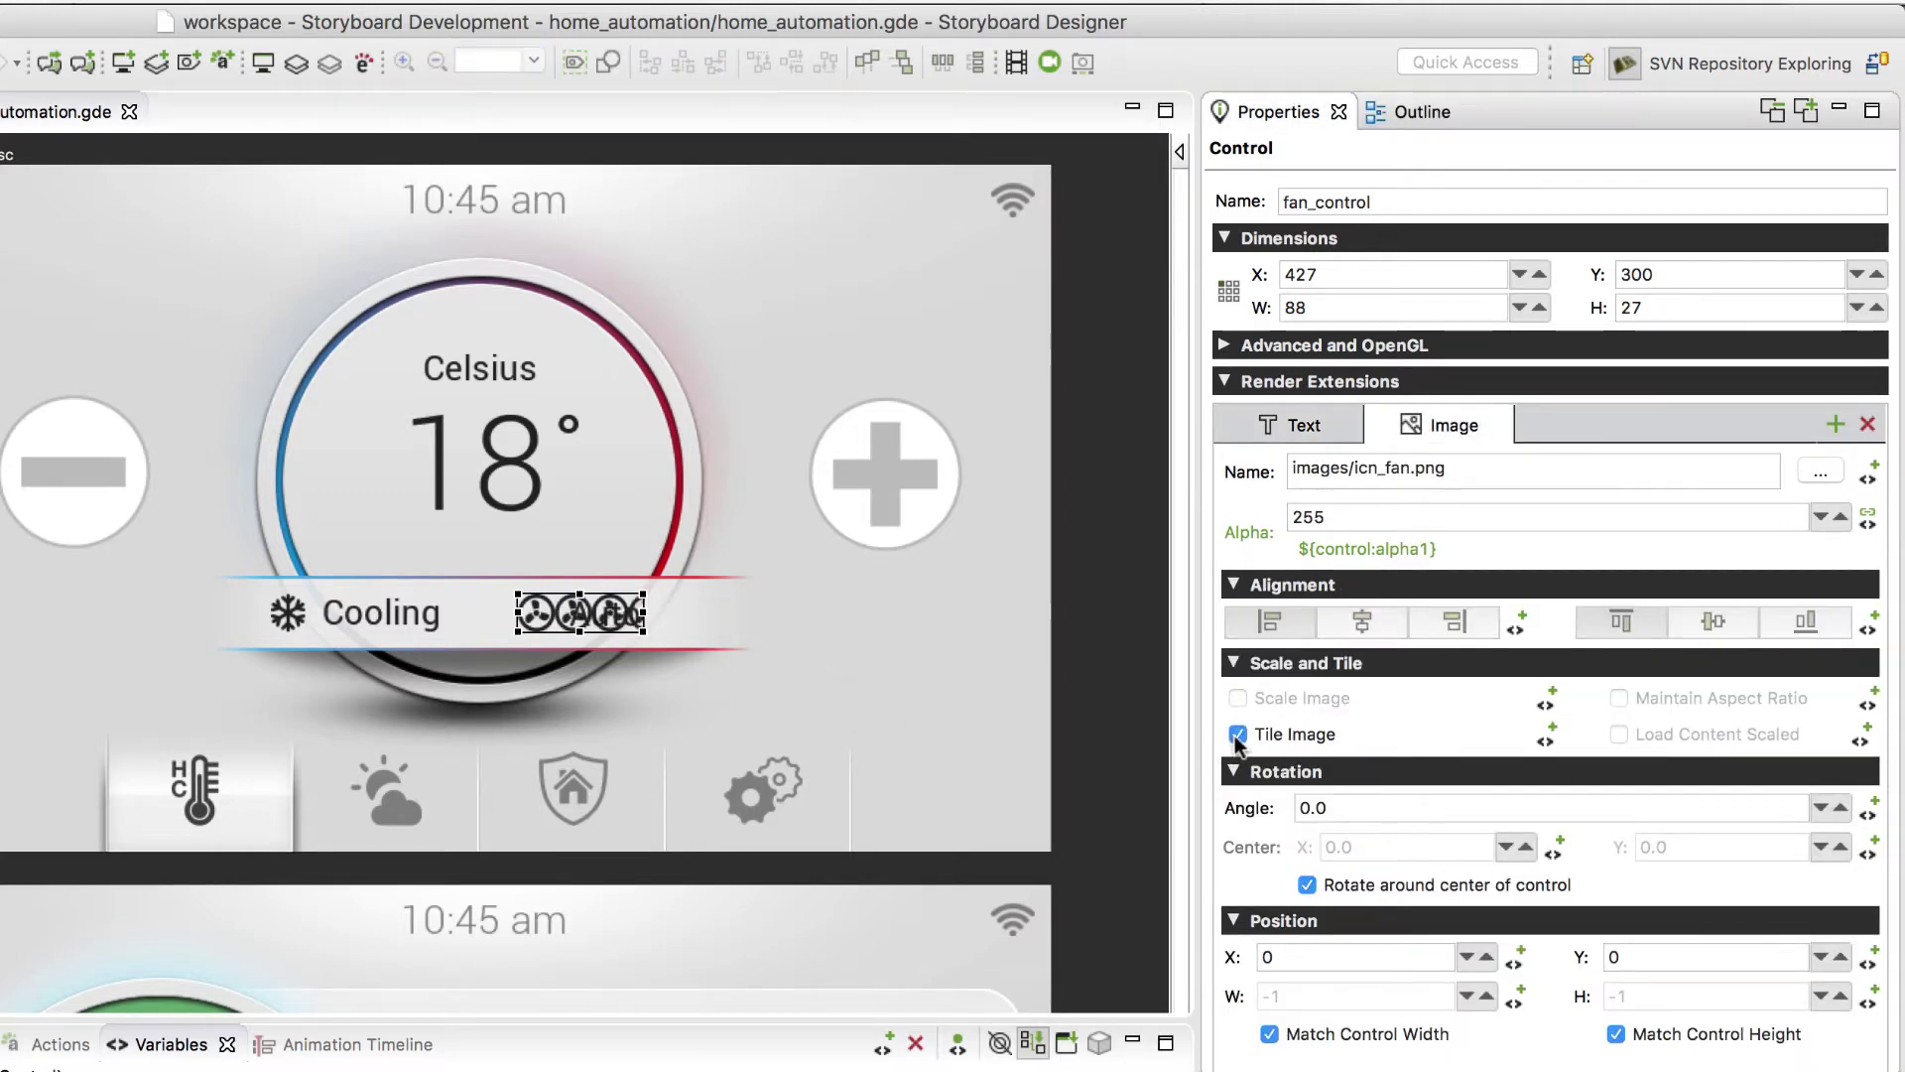
click(1238, 735)
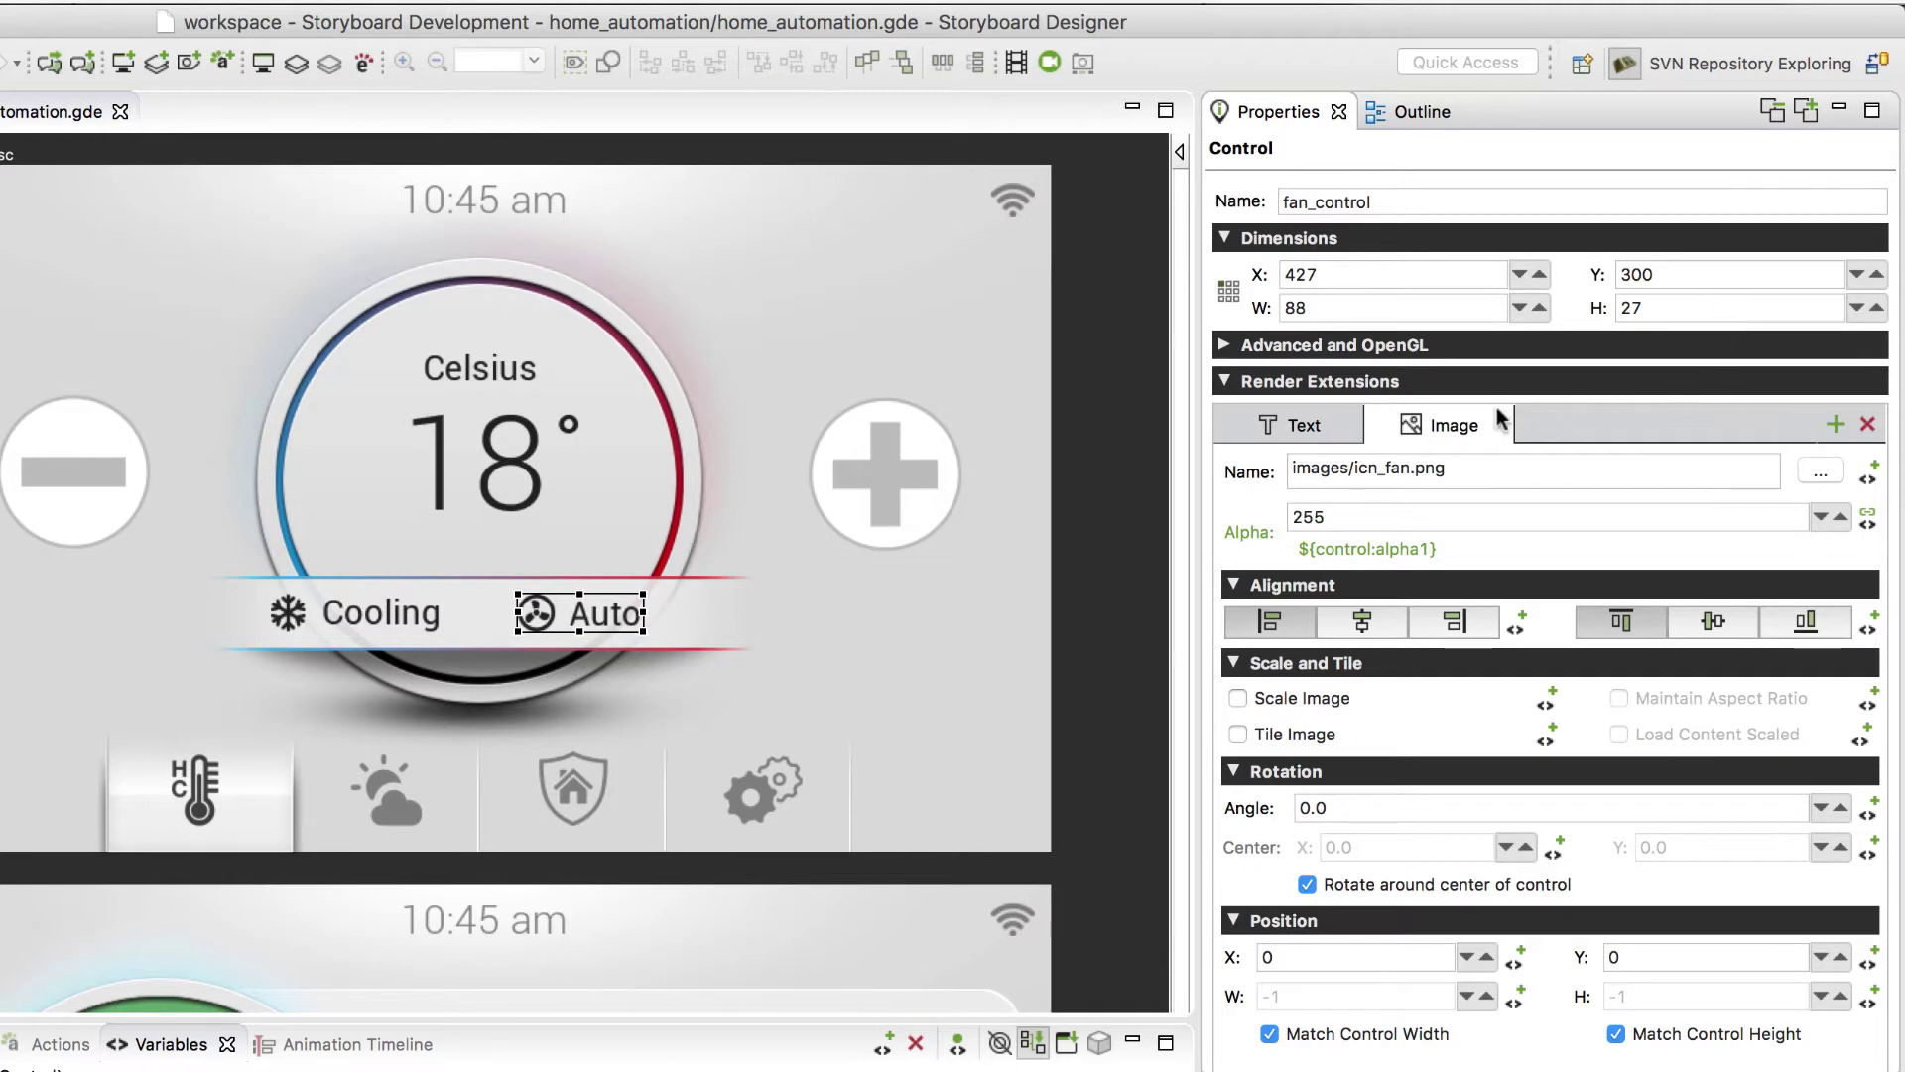
click(495, 211)
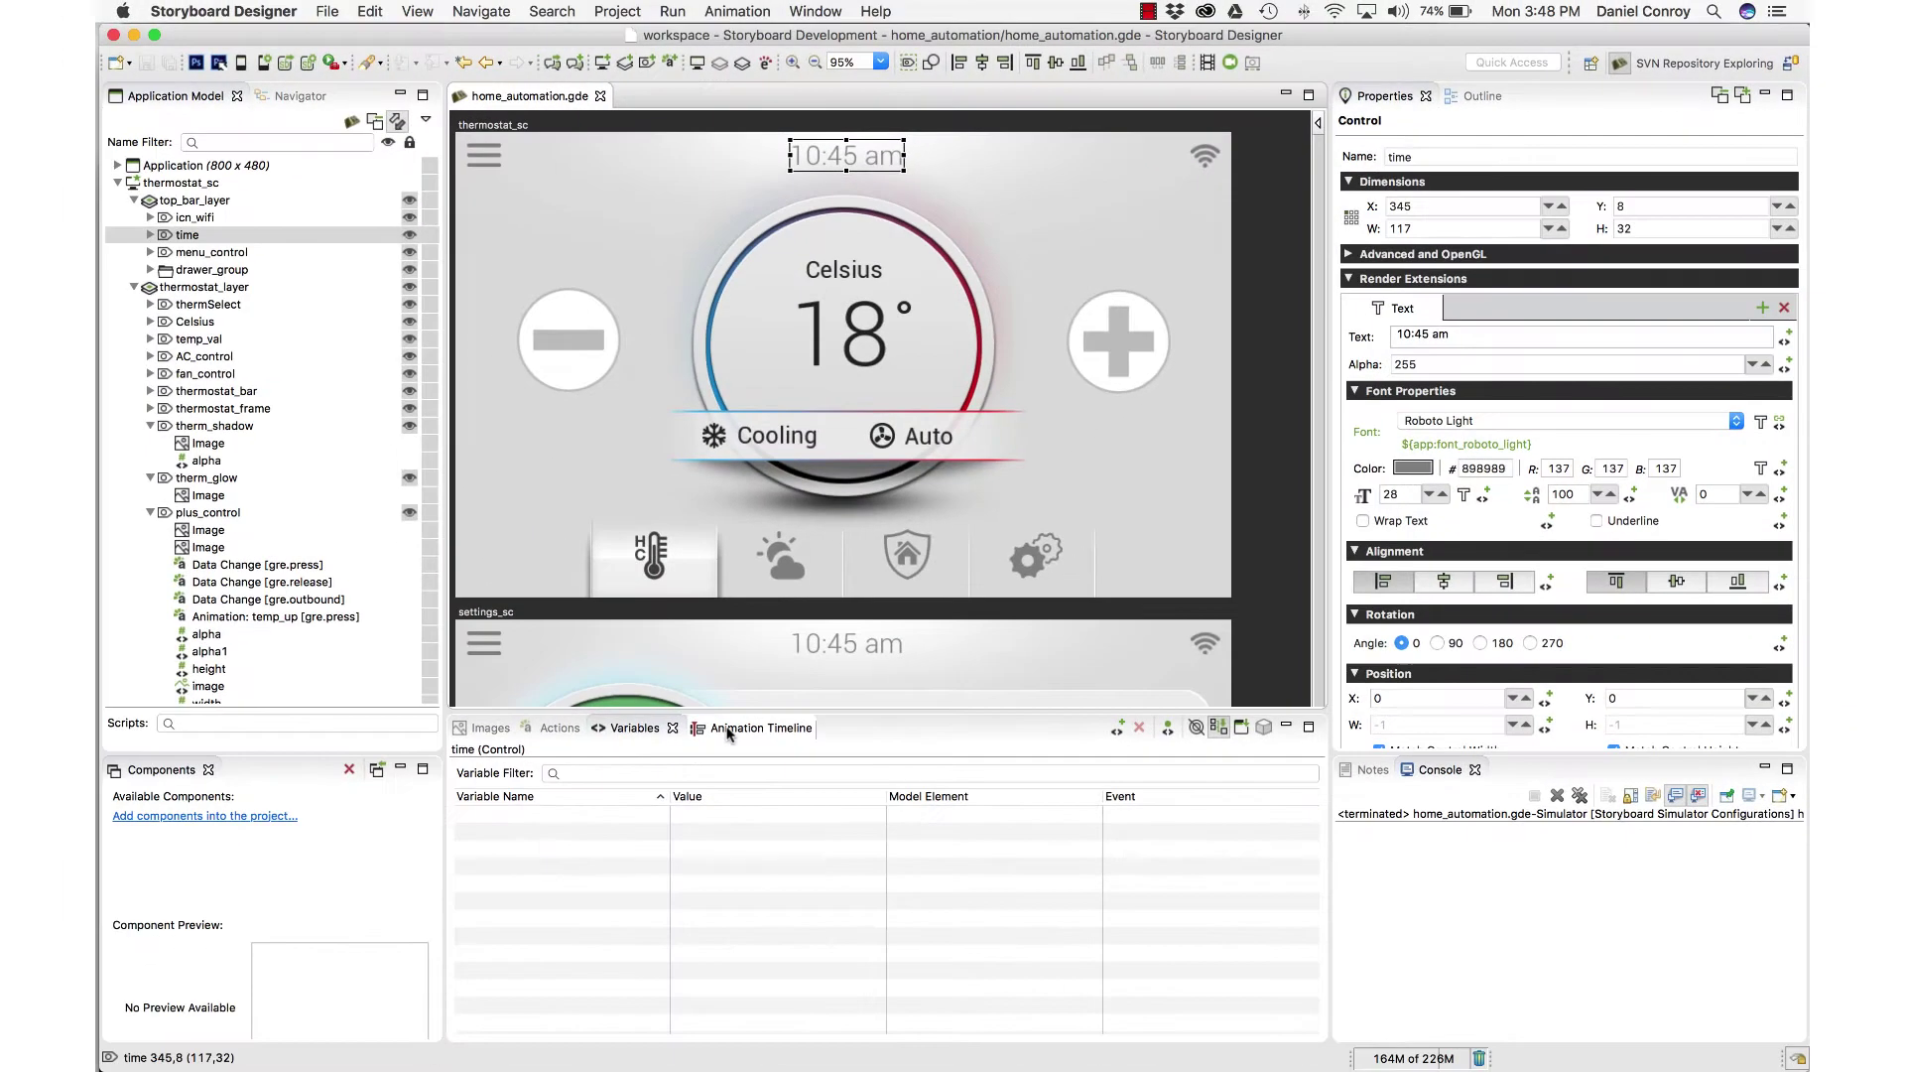
click(729, 731)
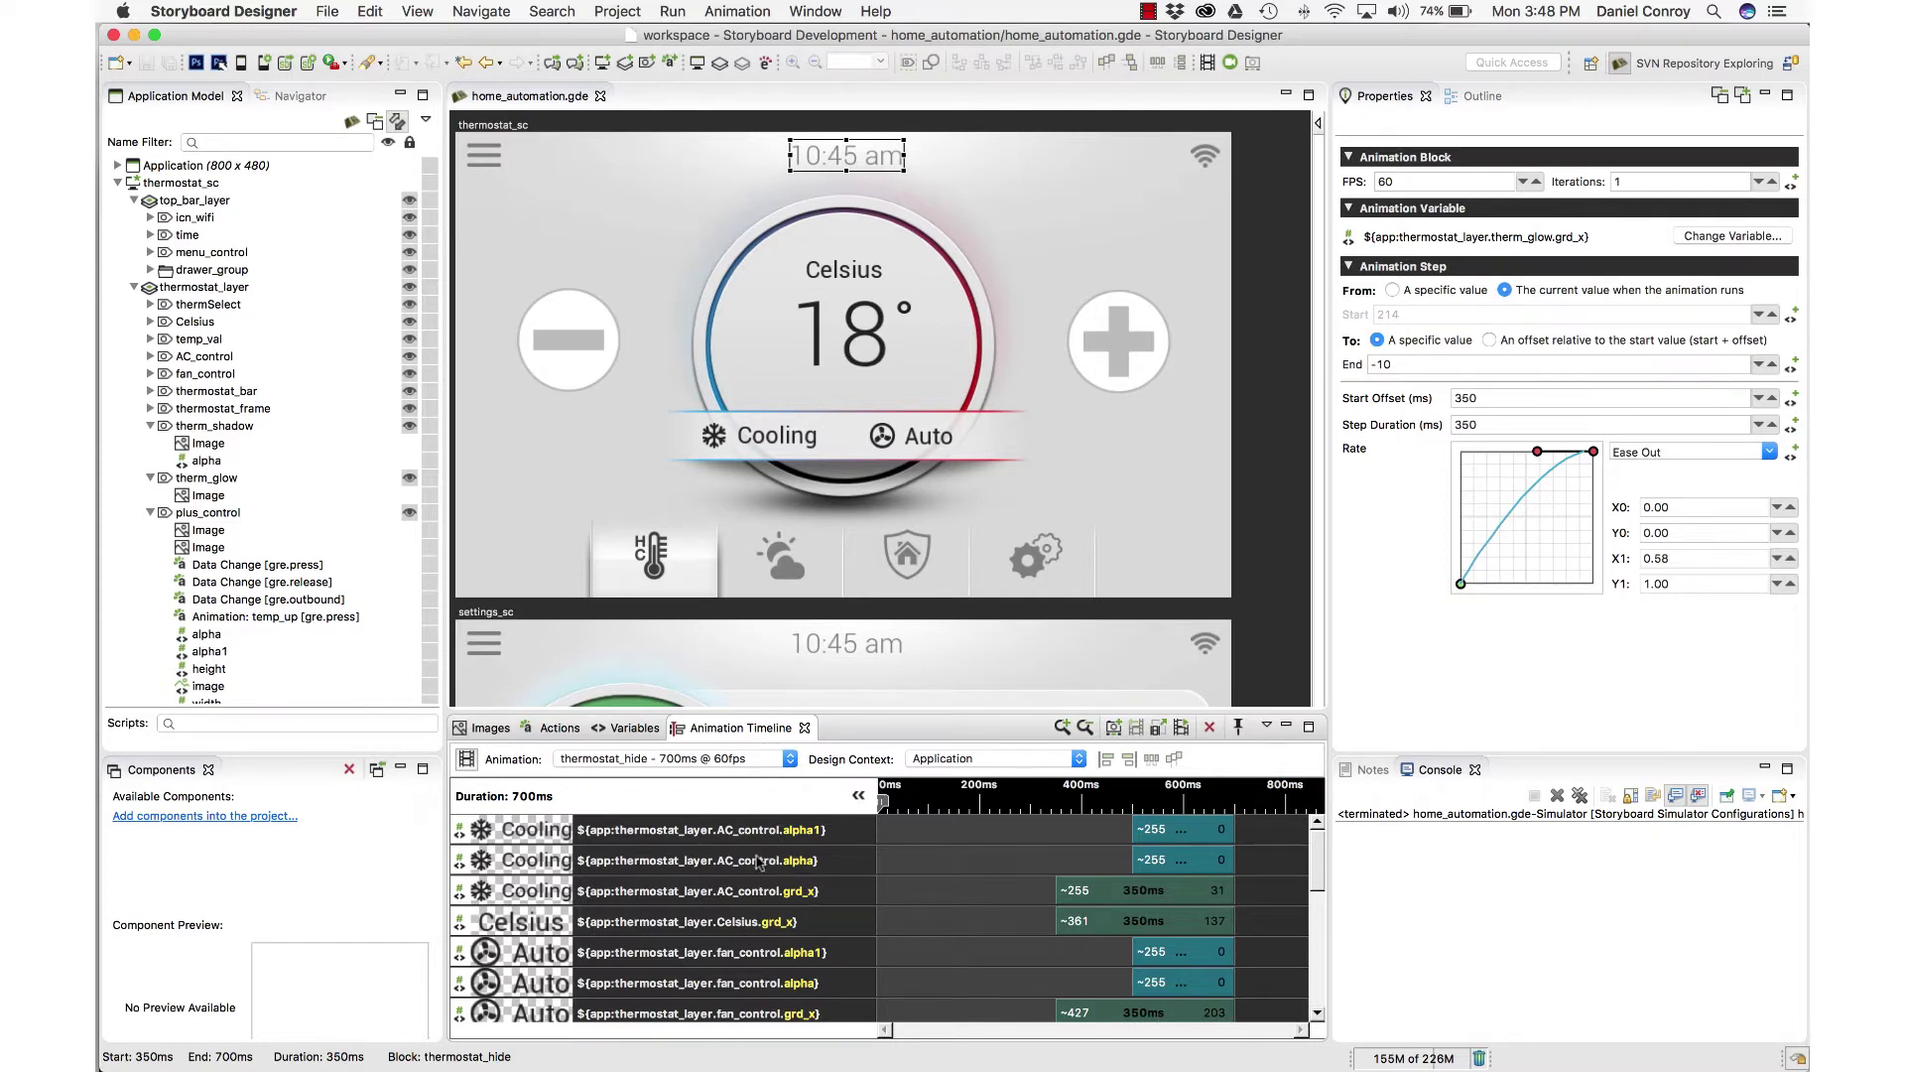
click(1181, 728)
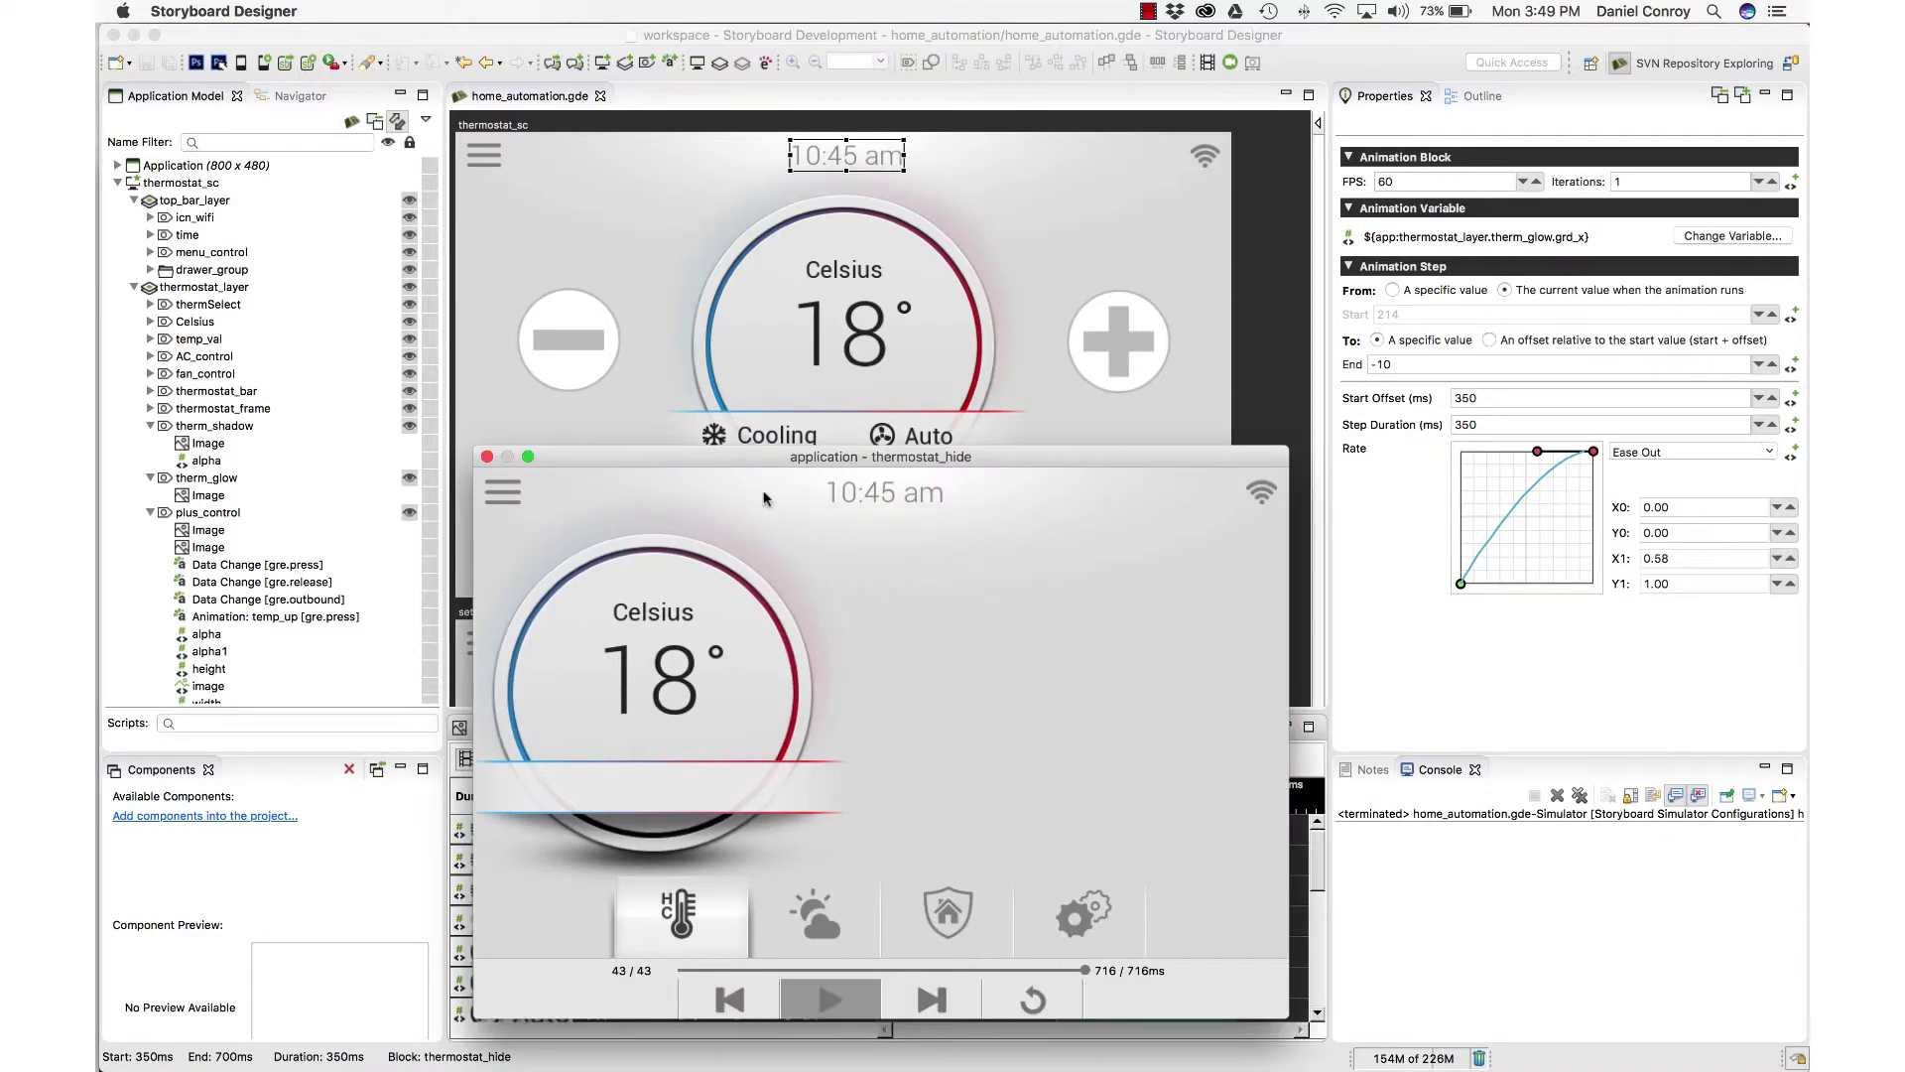
drag(754, 462, 518, 193)
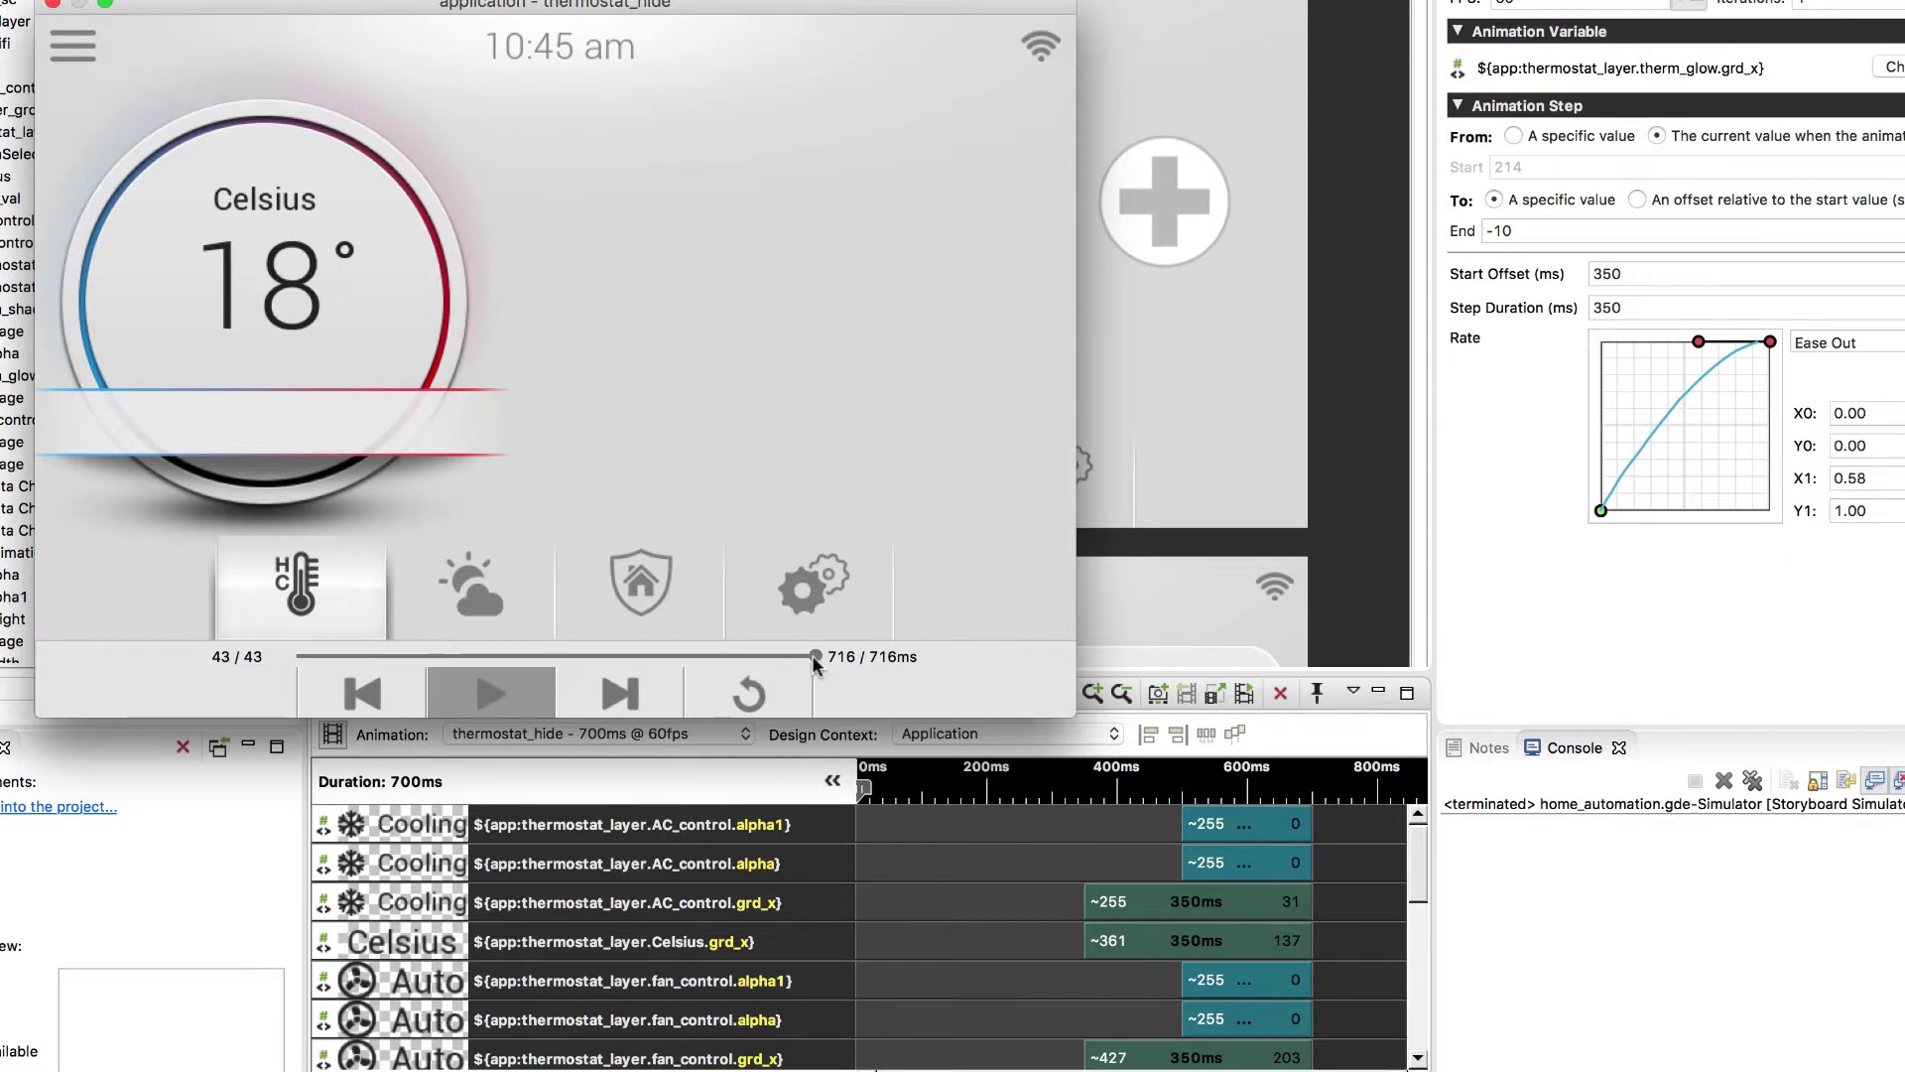
drag(813, 657, 487, 657)
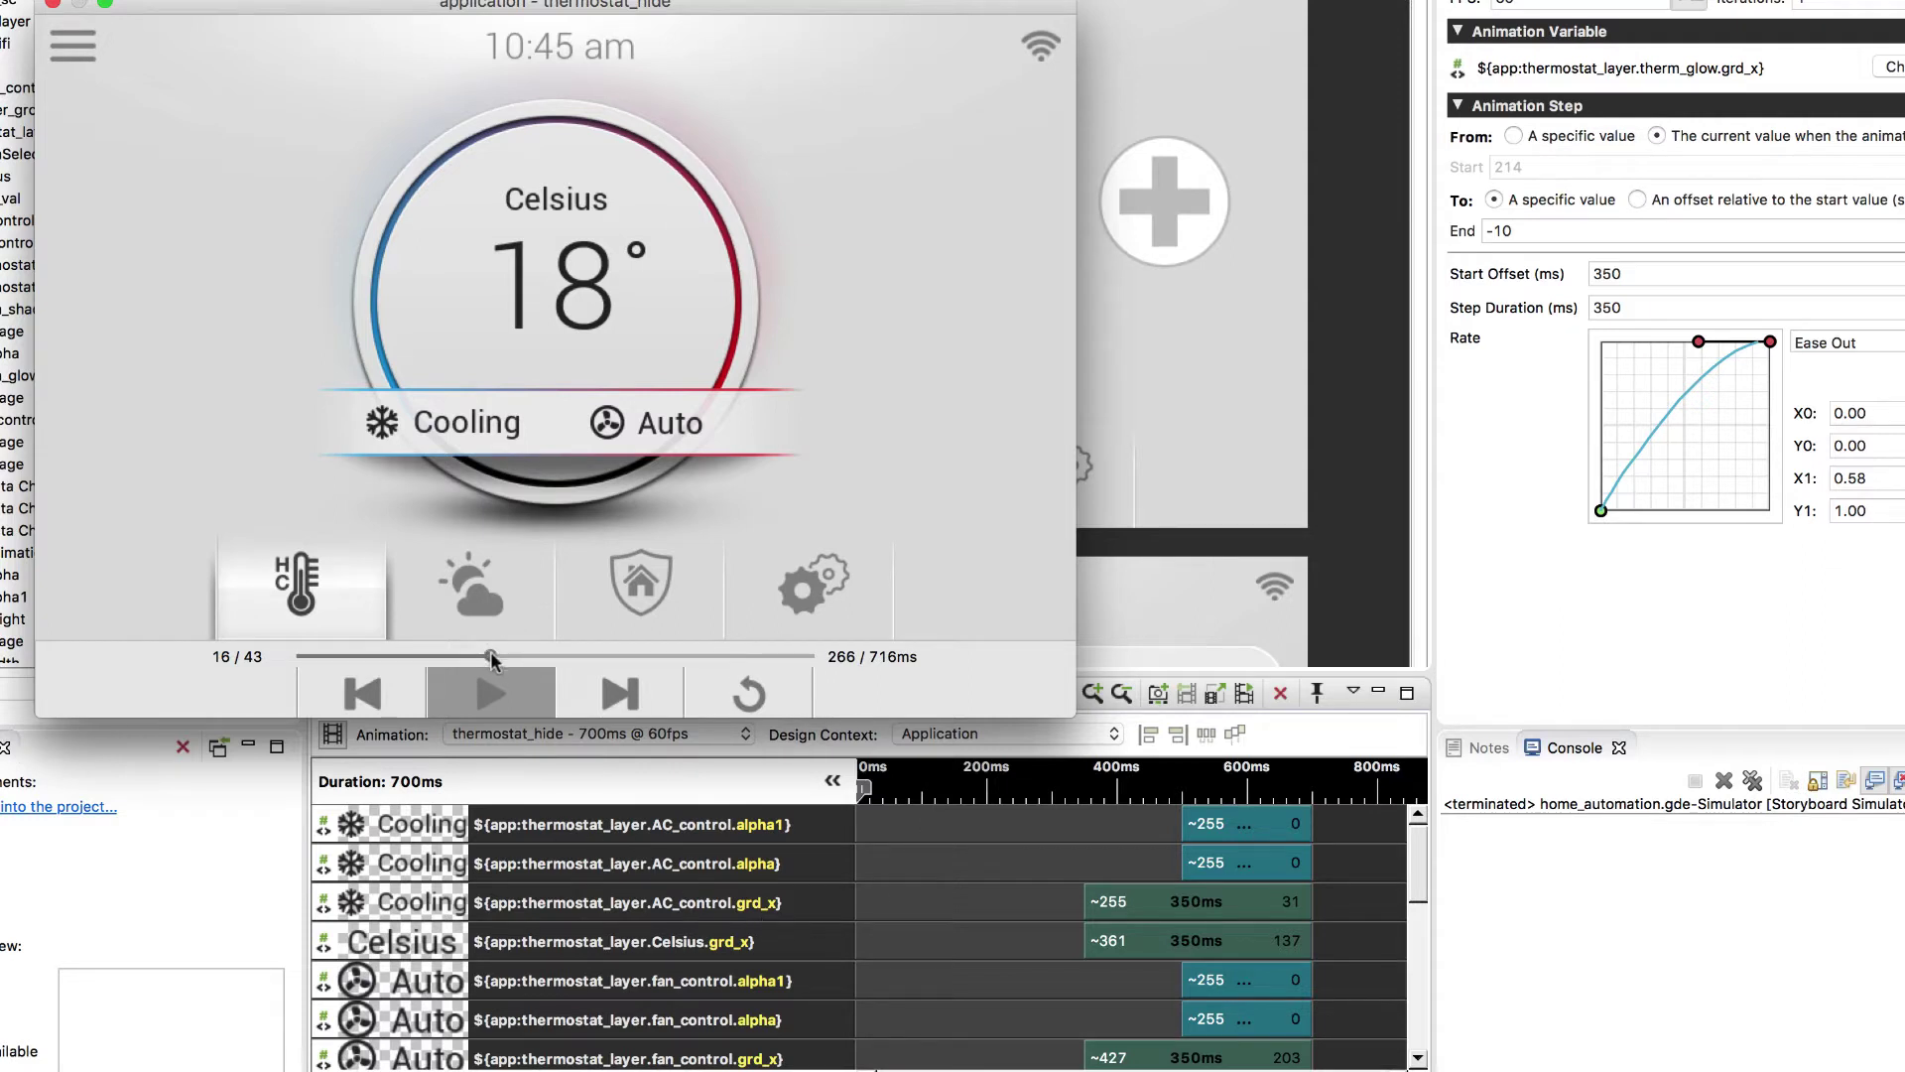
drag(492, 659, 514, 672)
drag(565, 662, 730, 659)
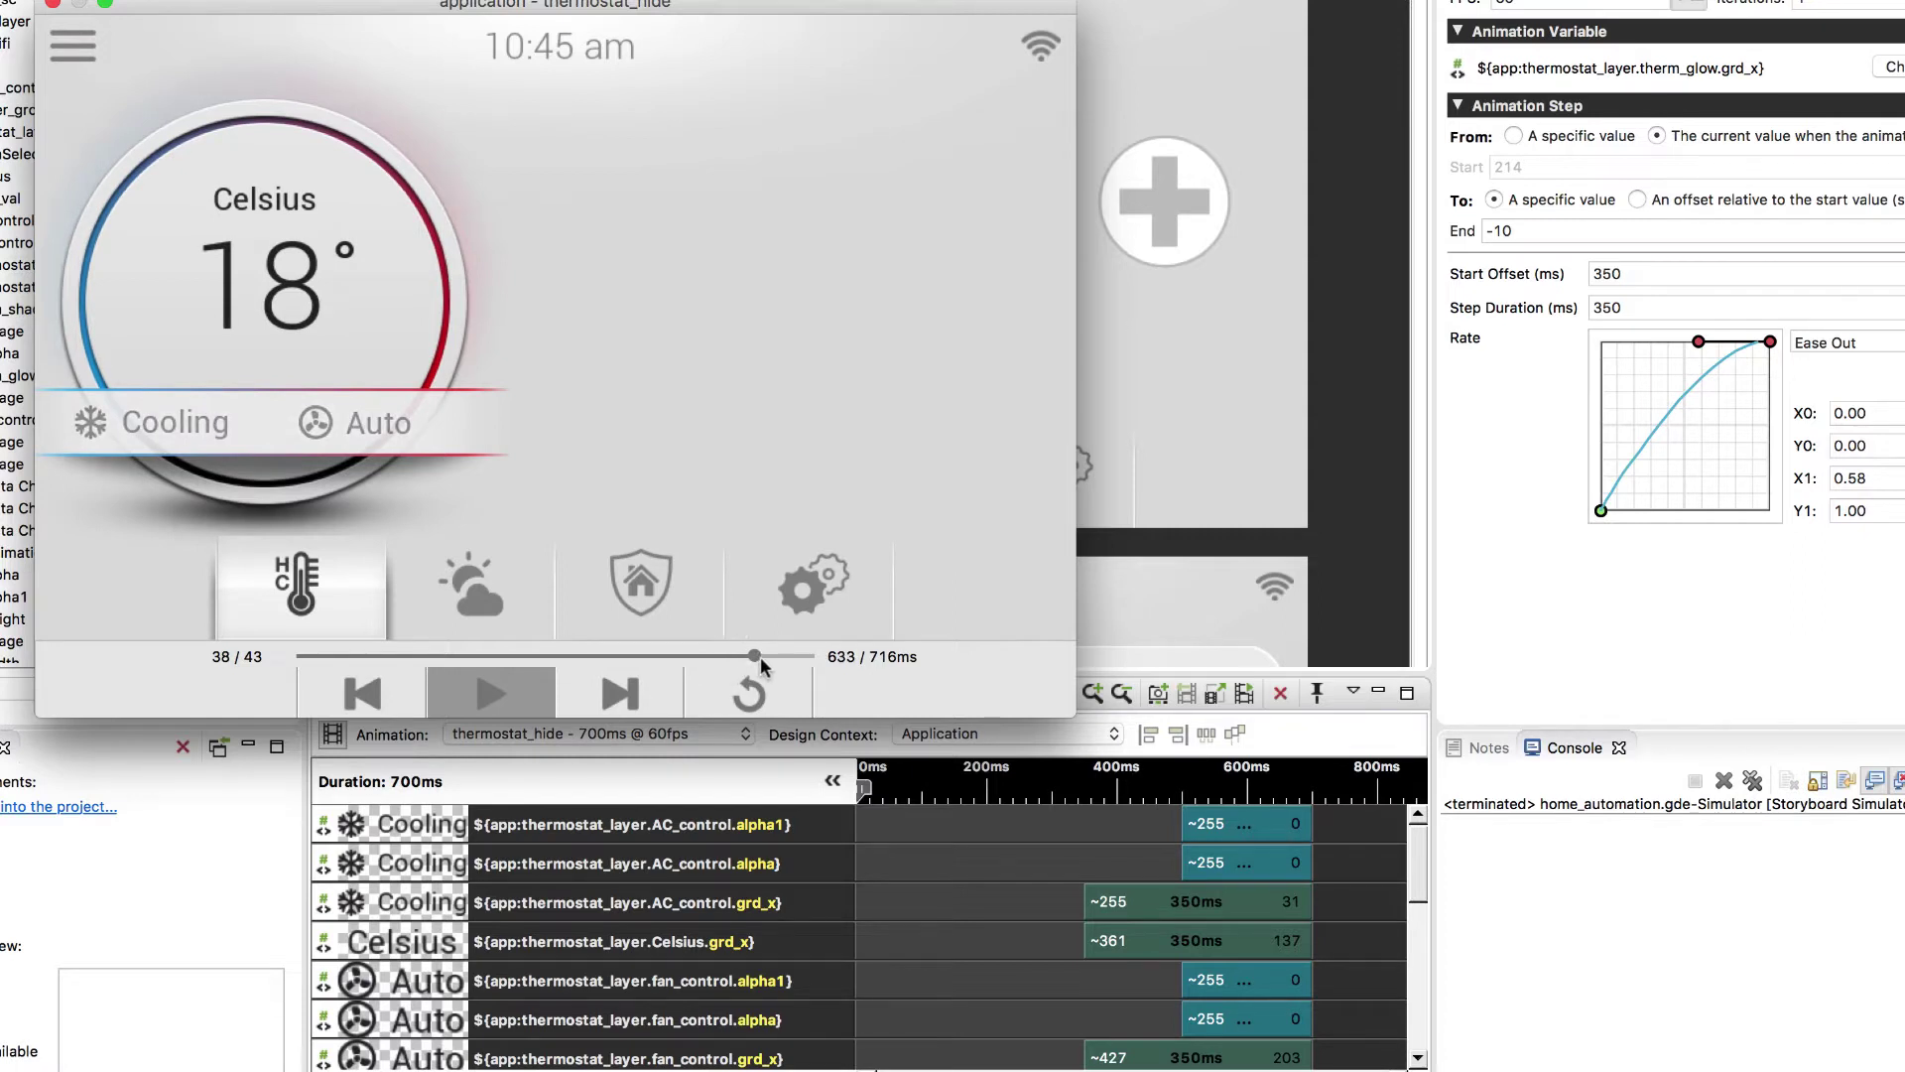
drag(756, 656, 818, 658)
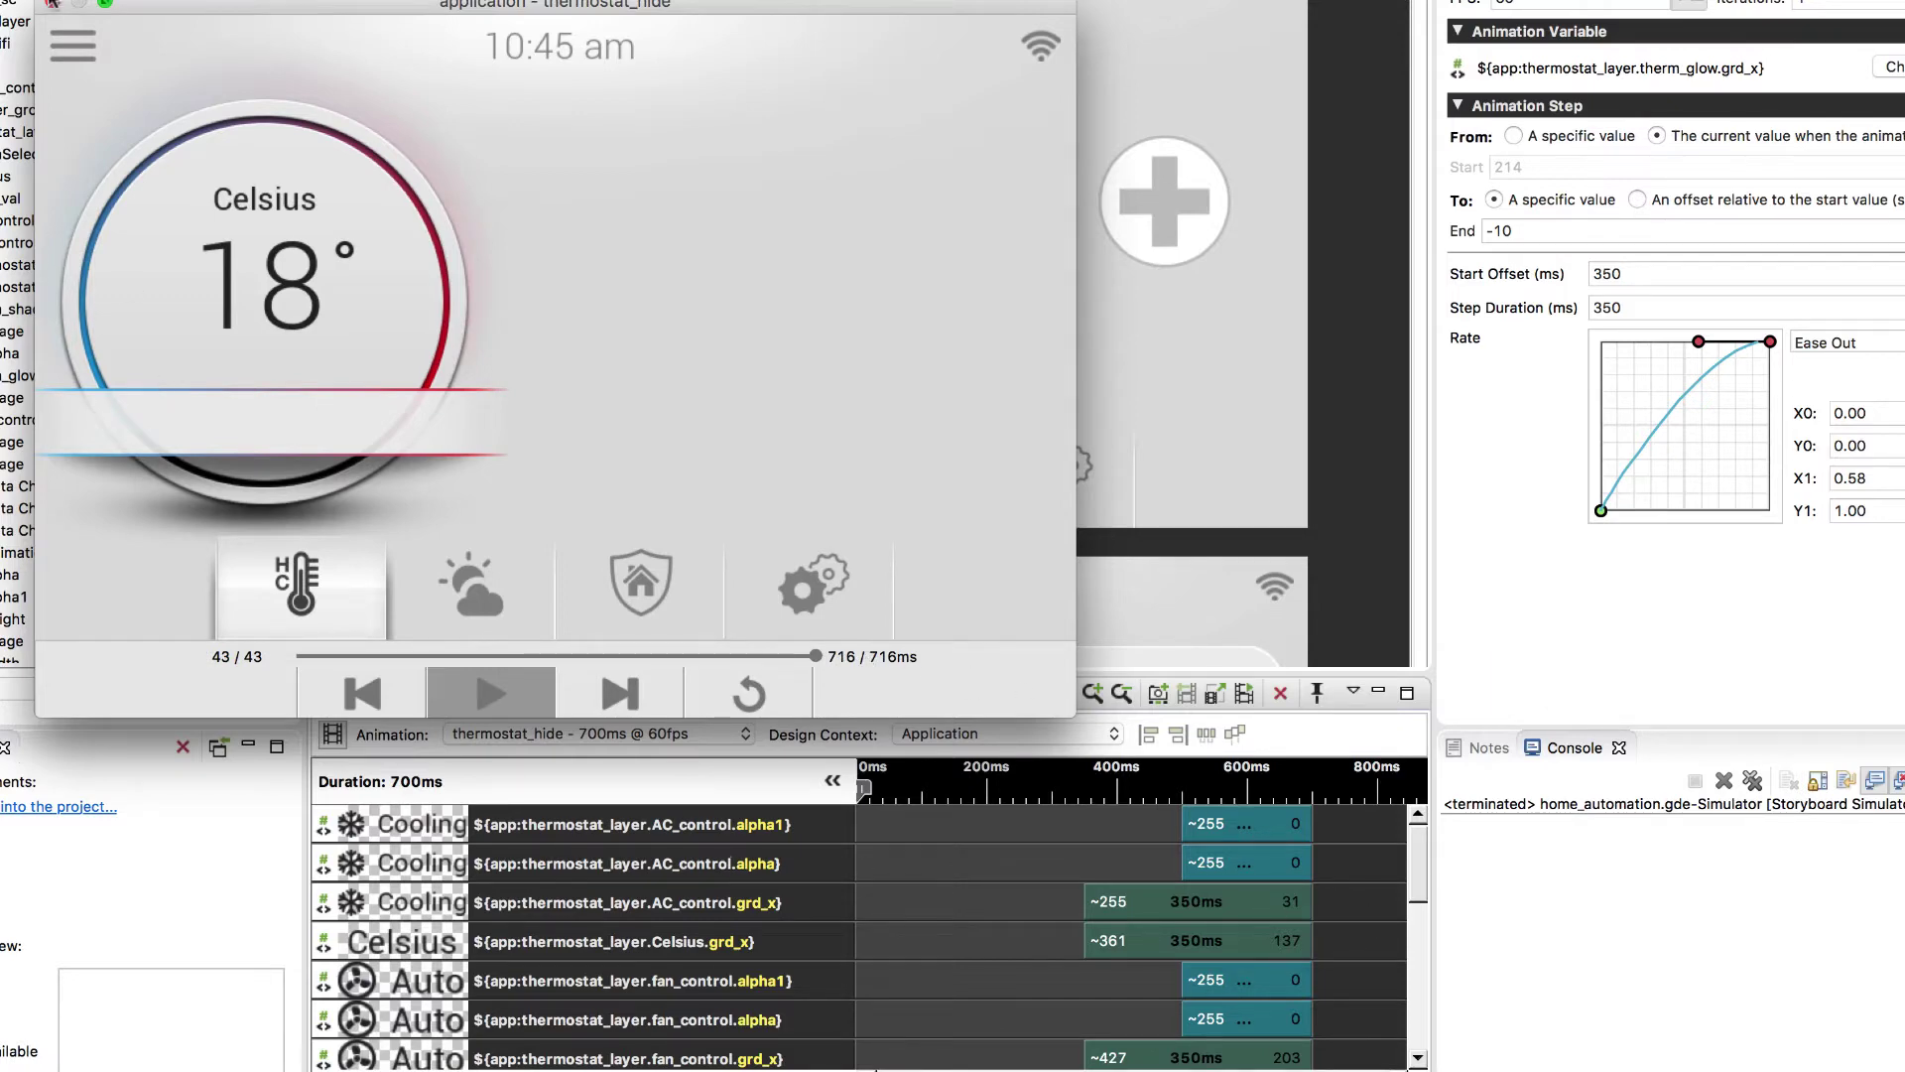
- Close the animation preview and scroll the canvas down to the full weather_sc screen
click(53, 4)
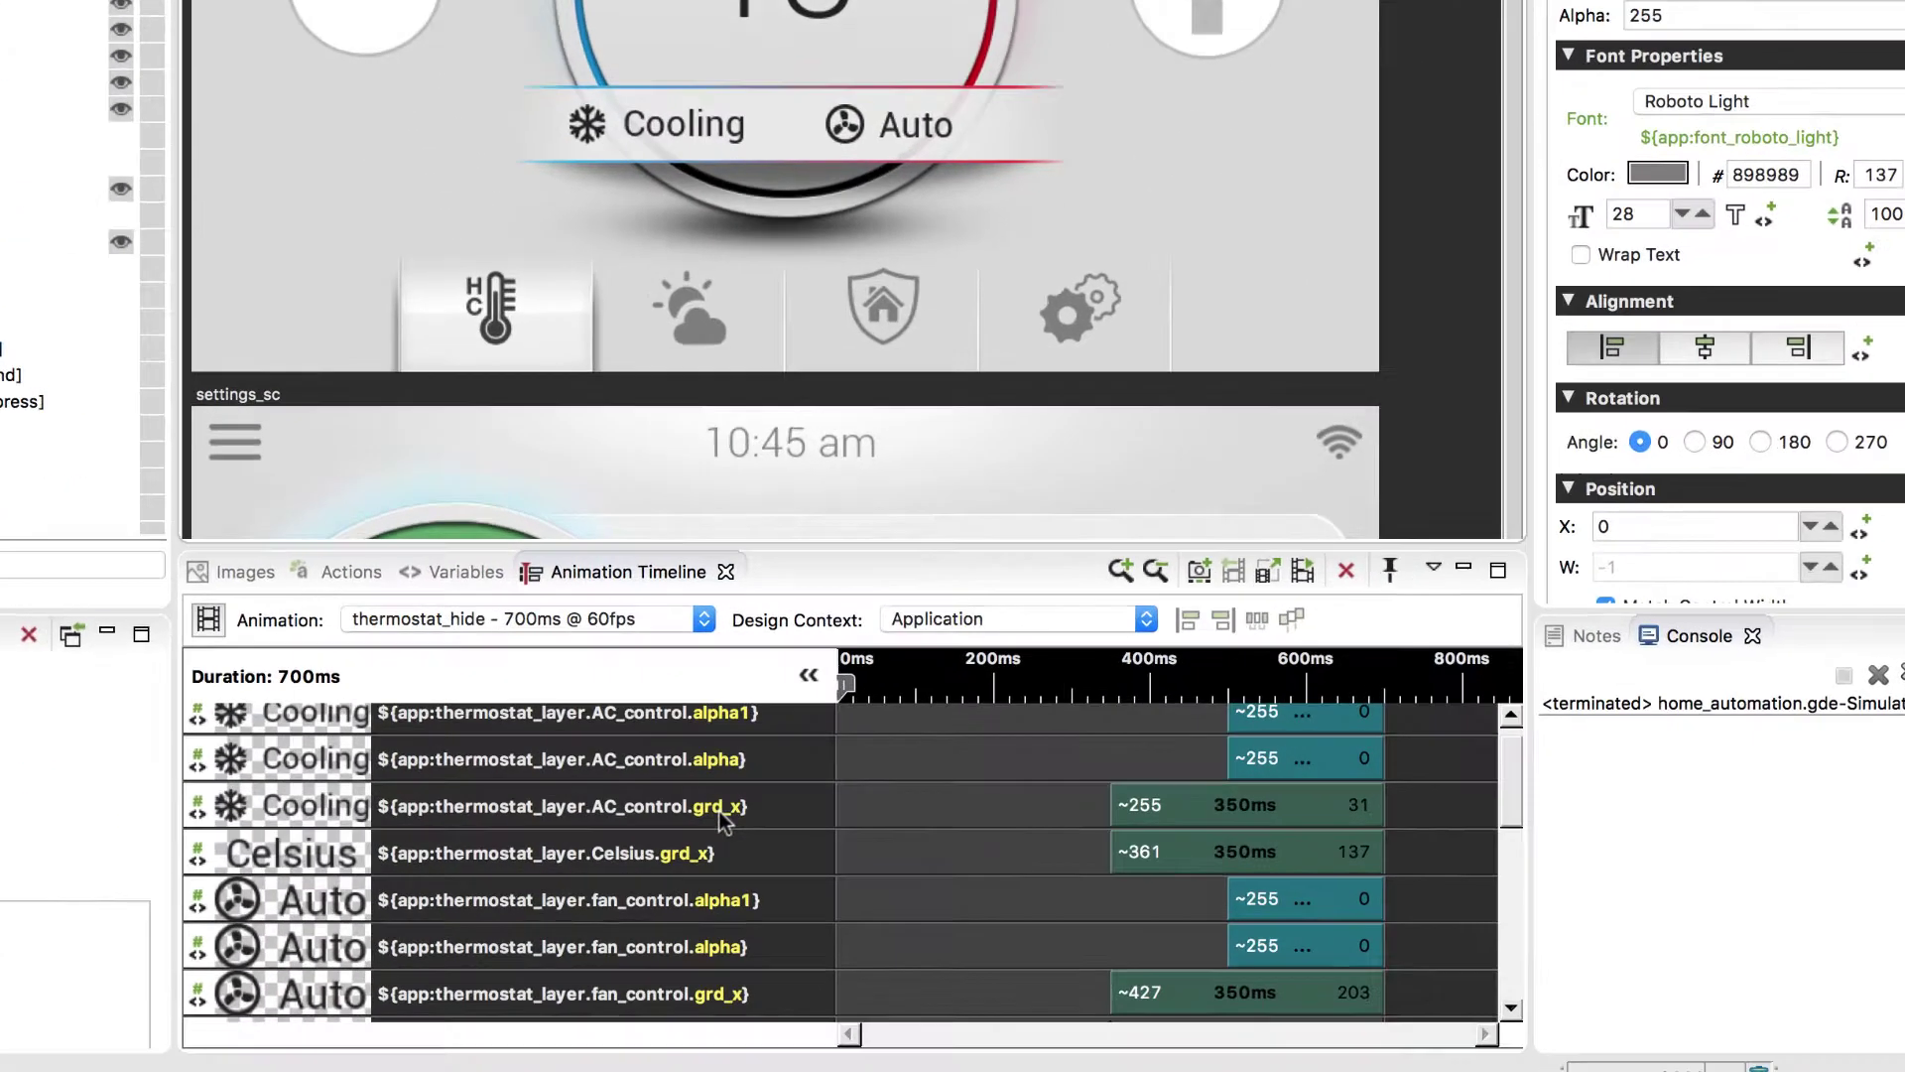
scroll(760, 902, down, 2)
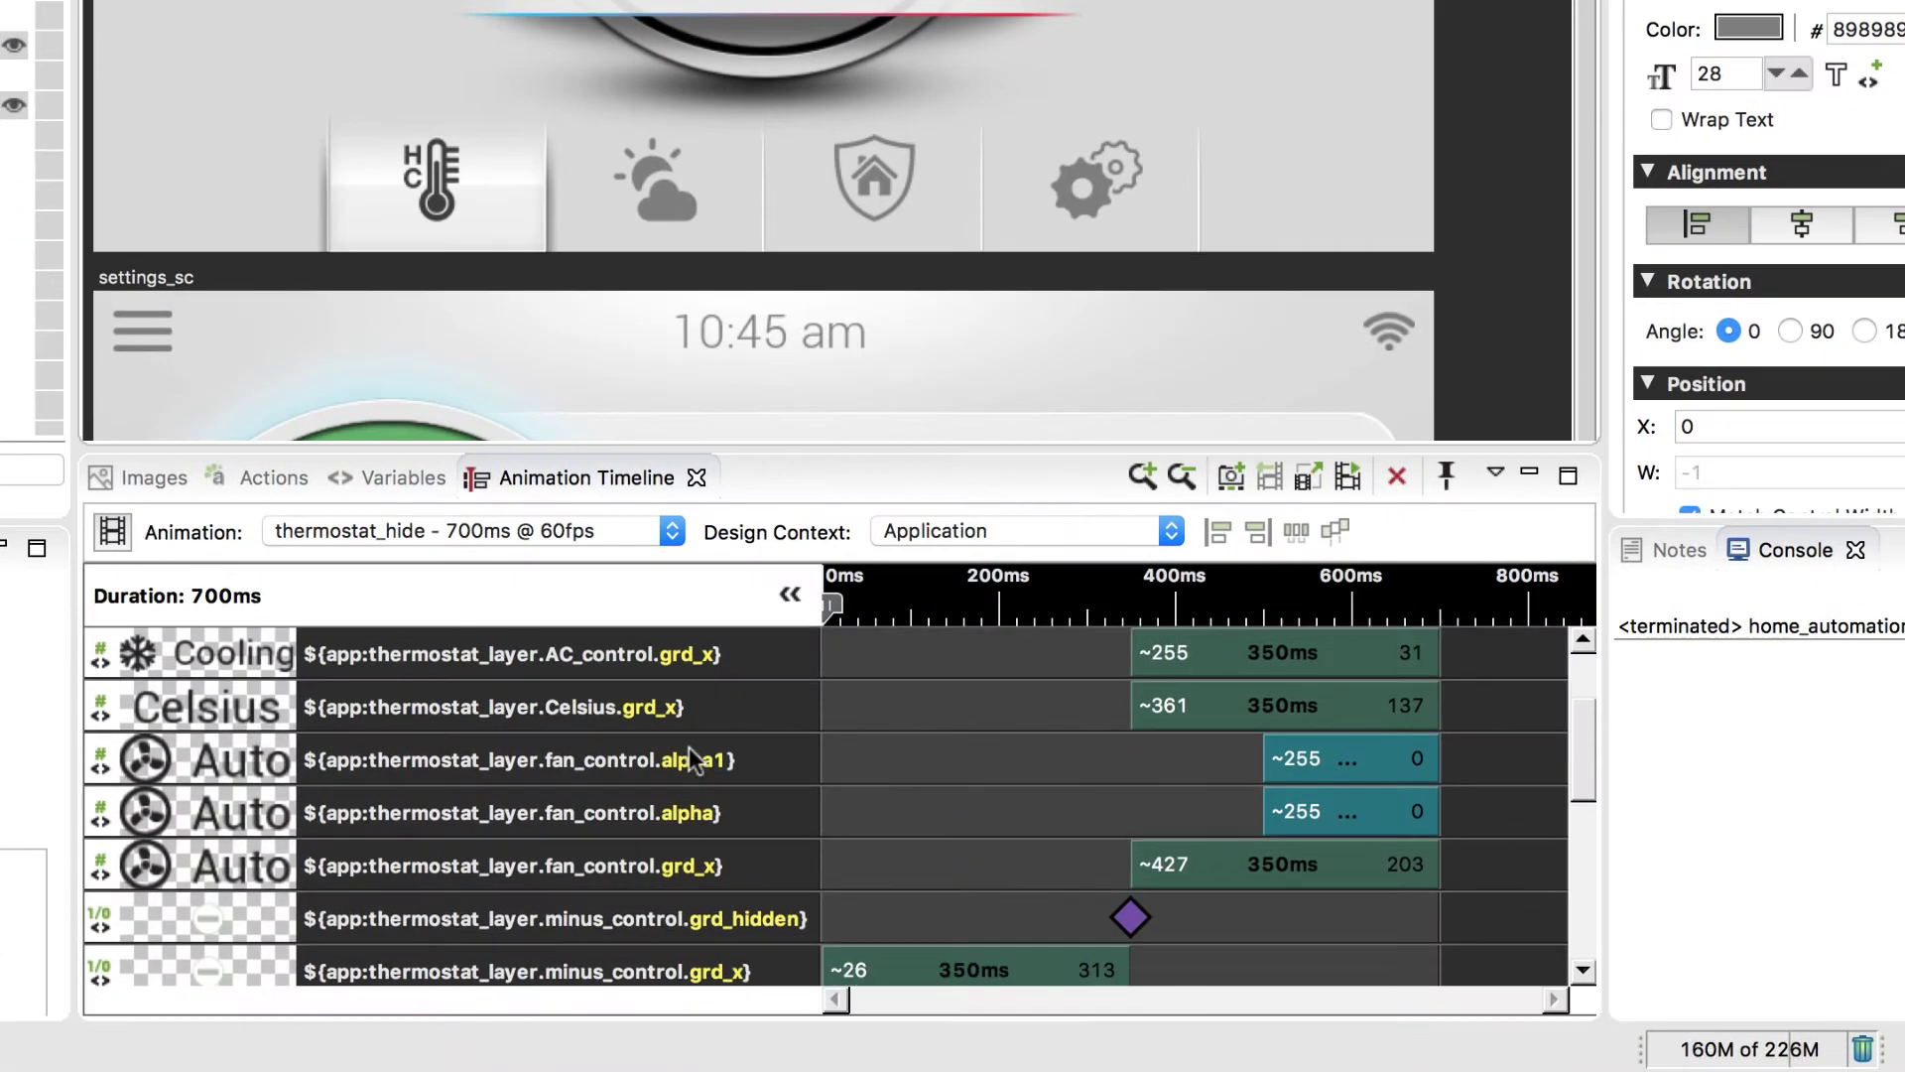
scroll(603, 921, down, 3)
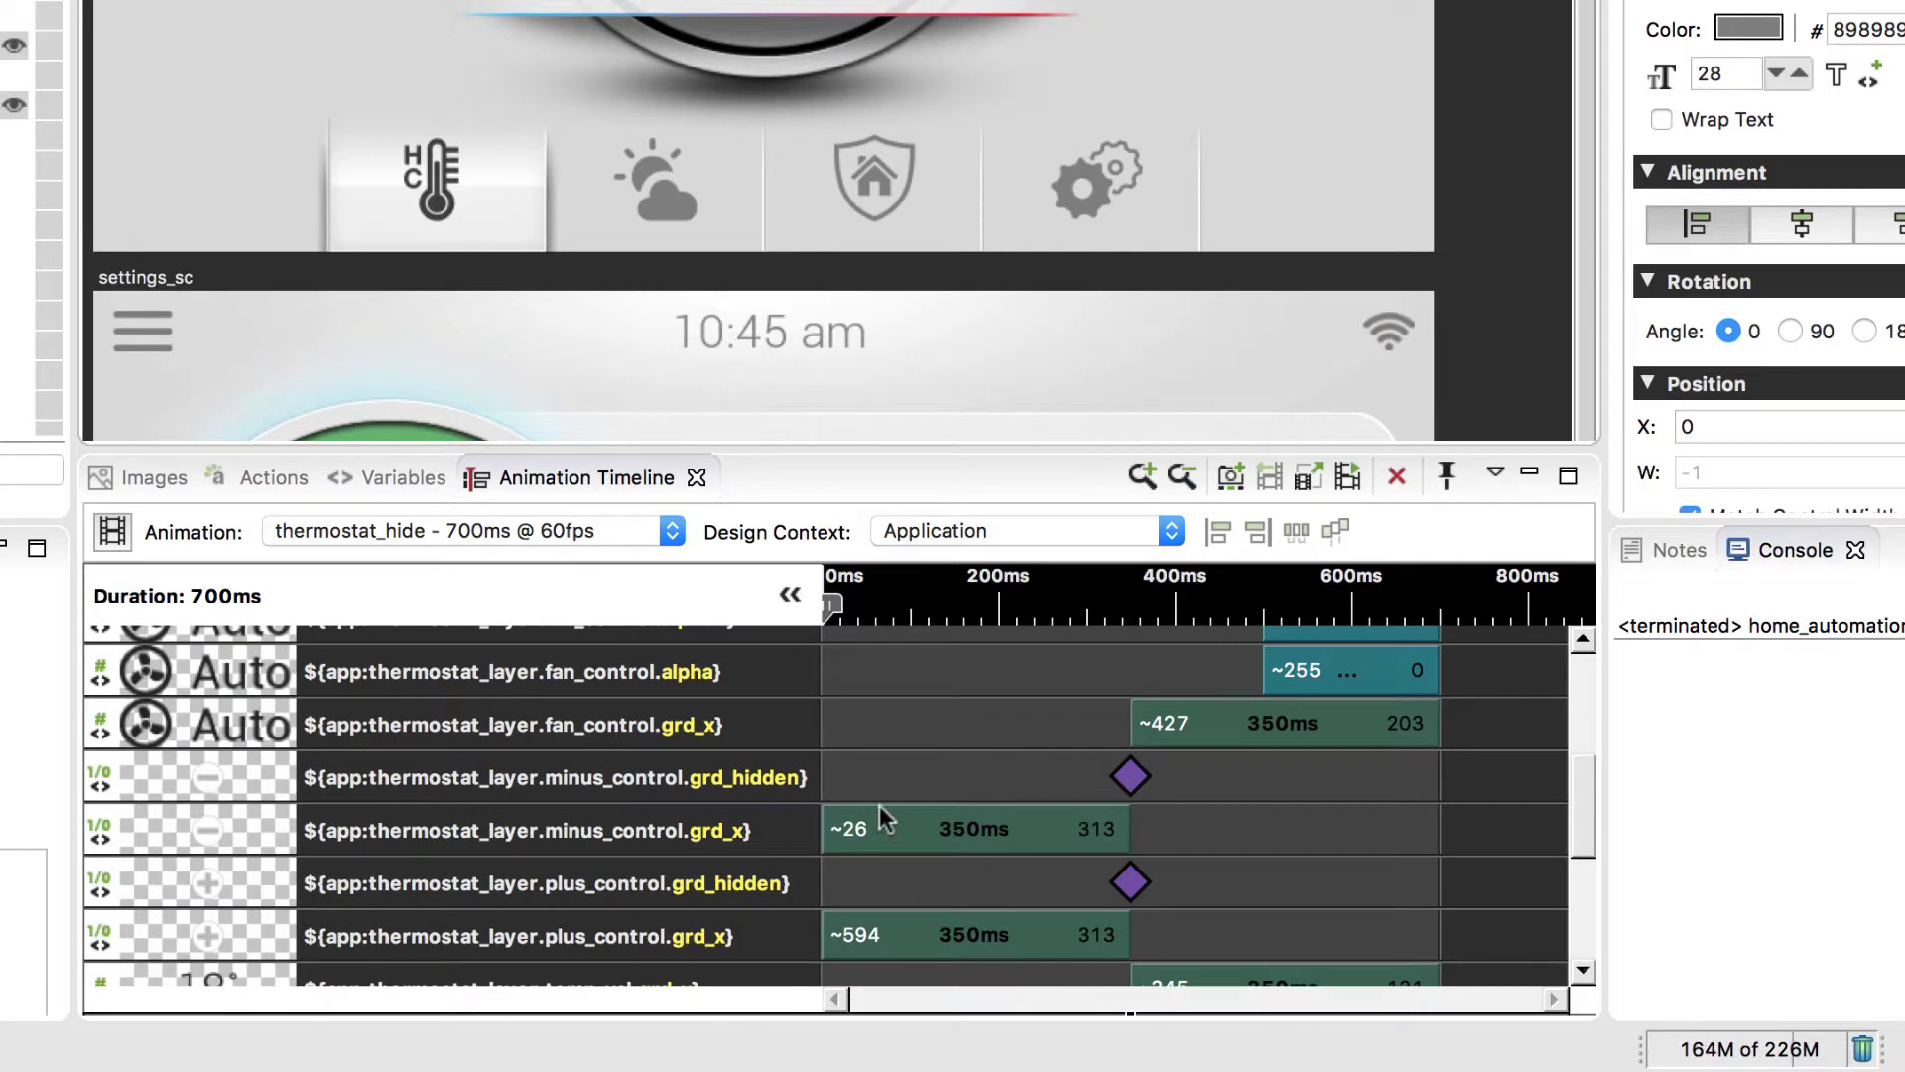
scroll(682, 891, down, 1)
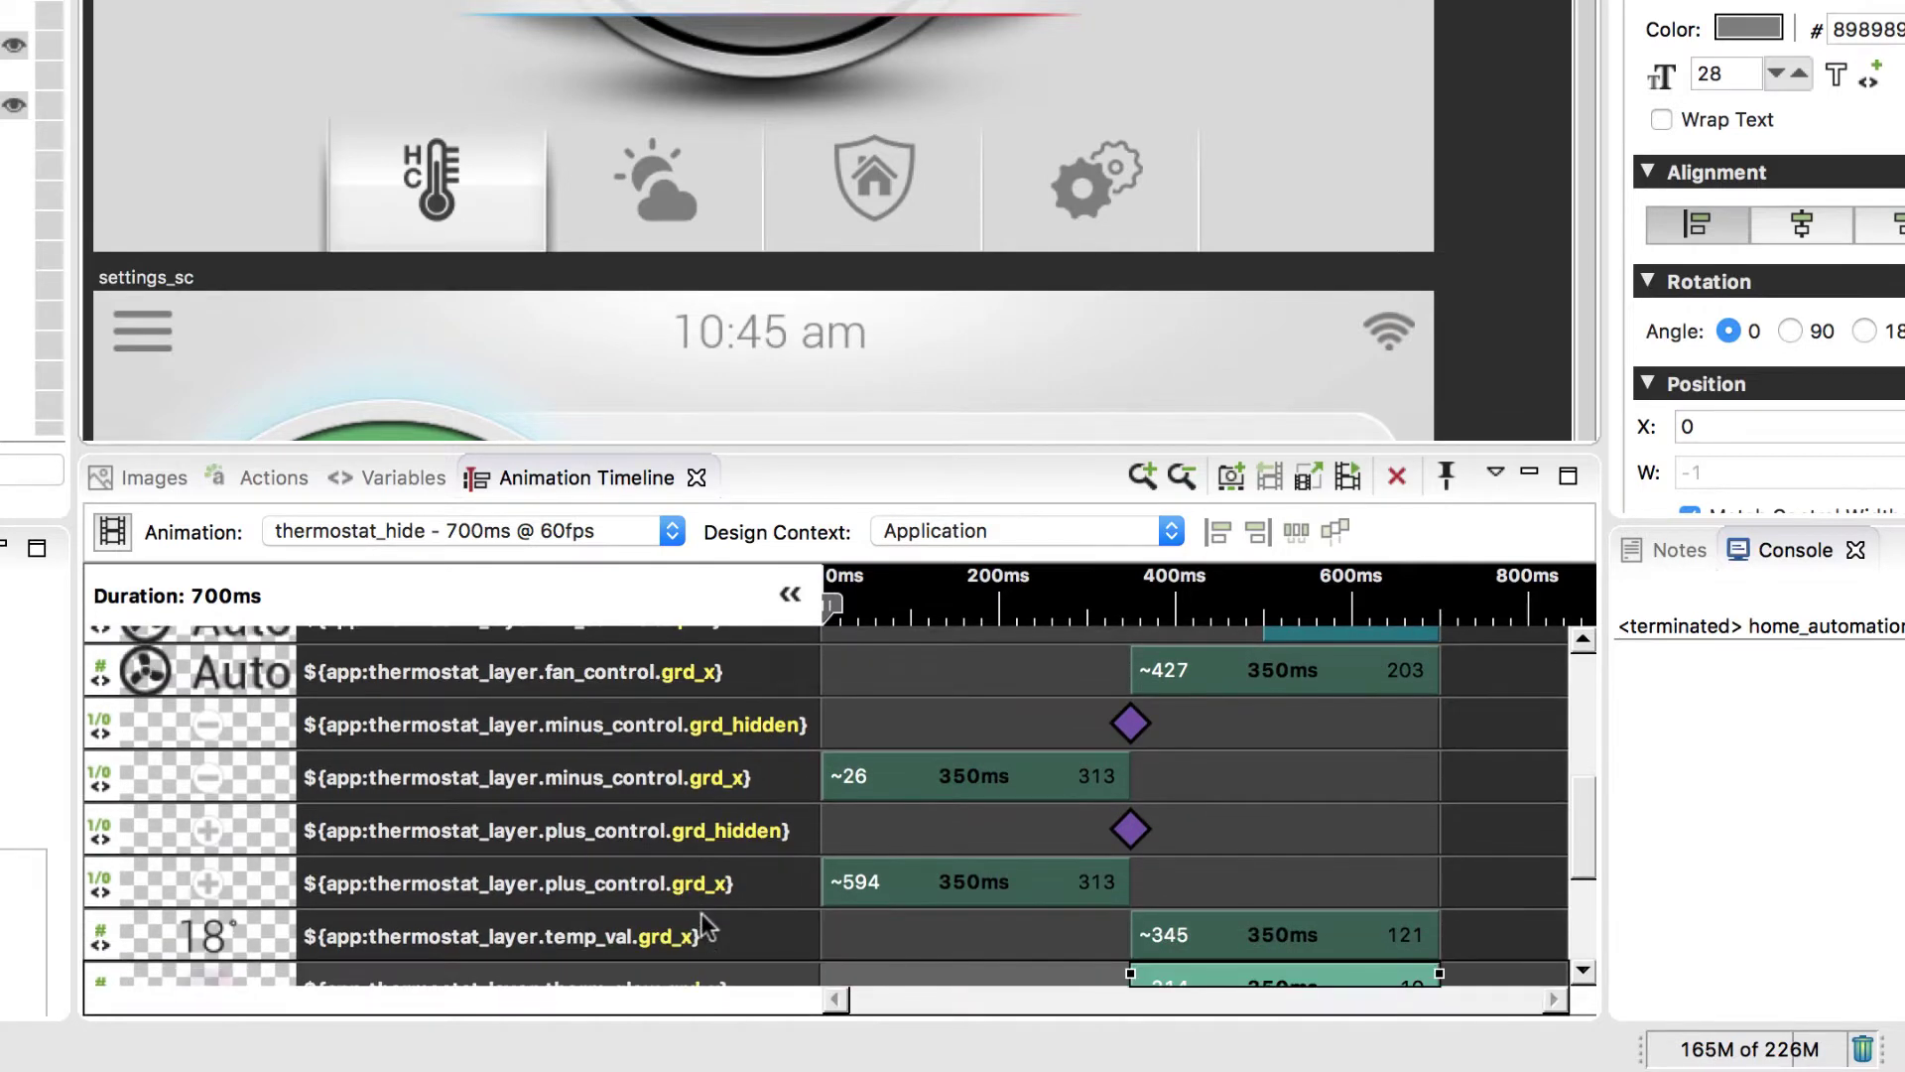
scroll(719, 875, down, 4)
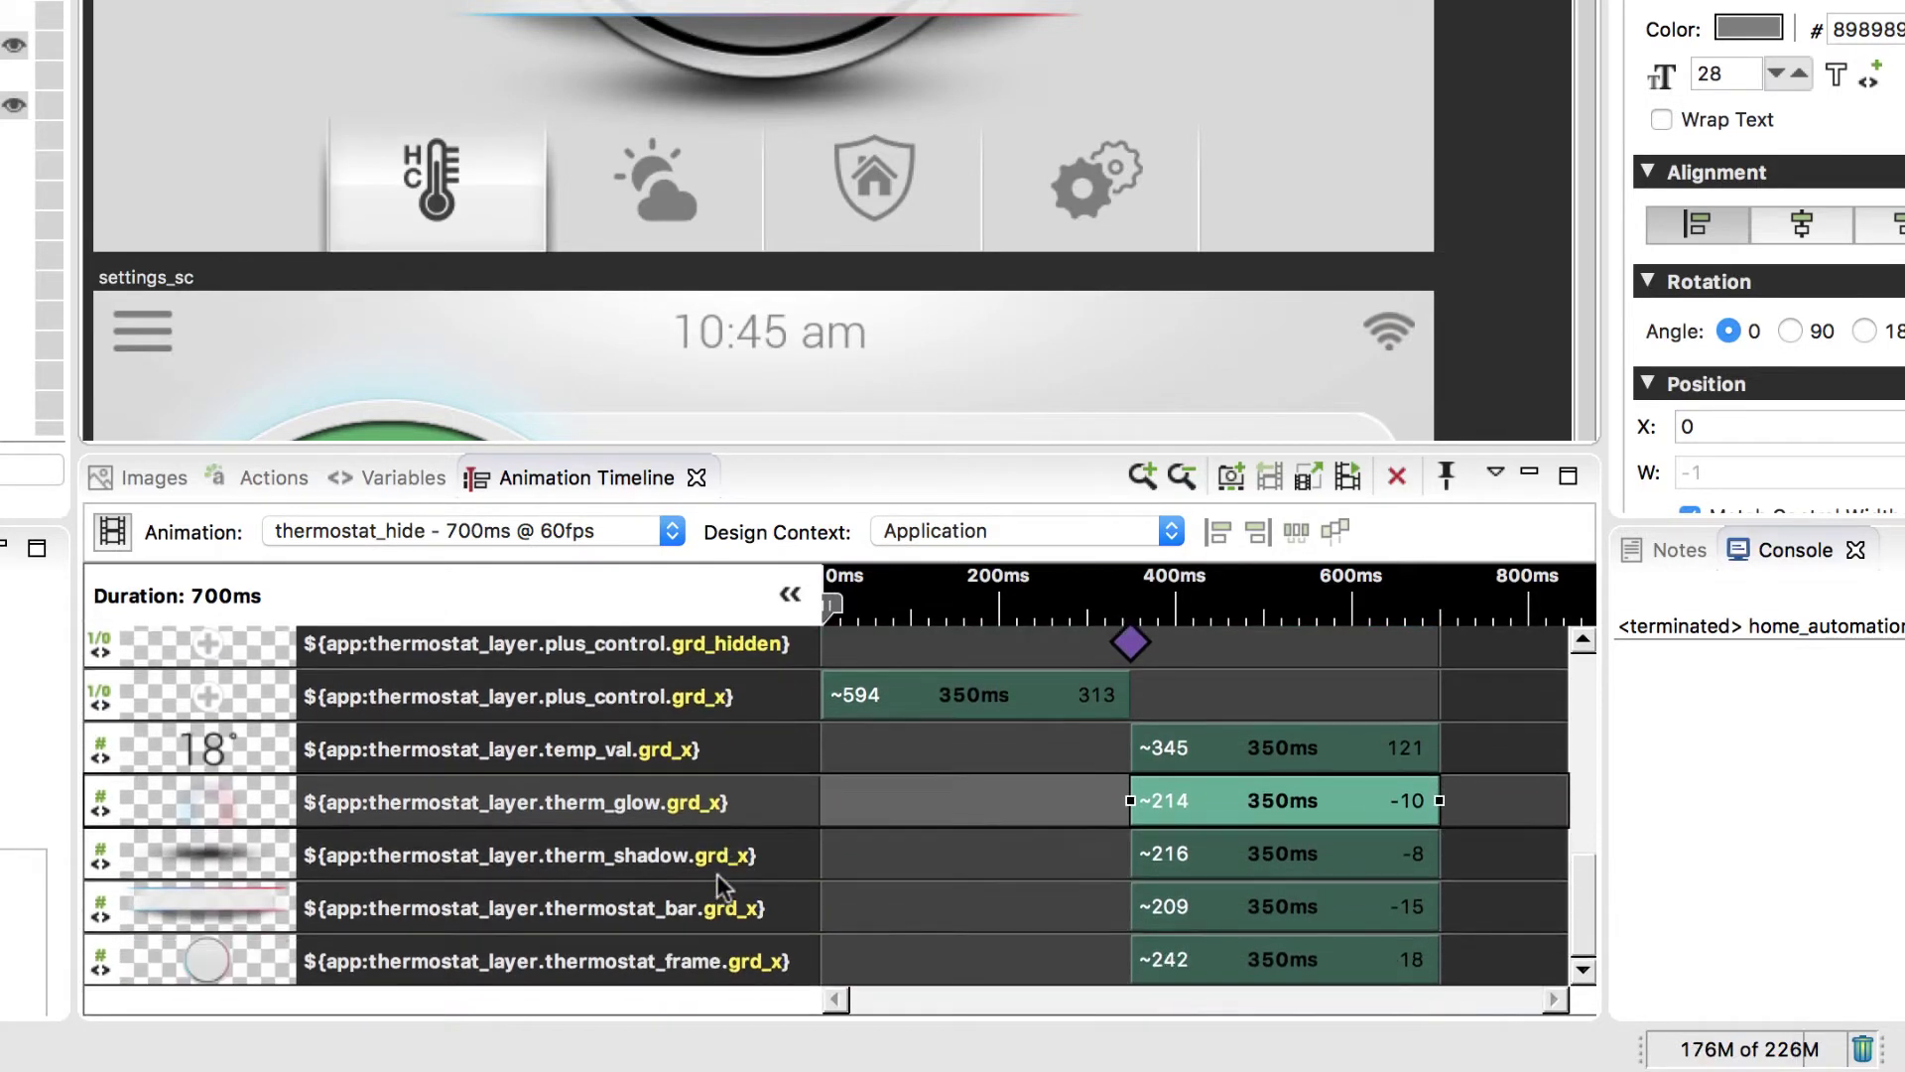
scroll(716, 874, up, 9)
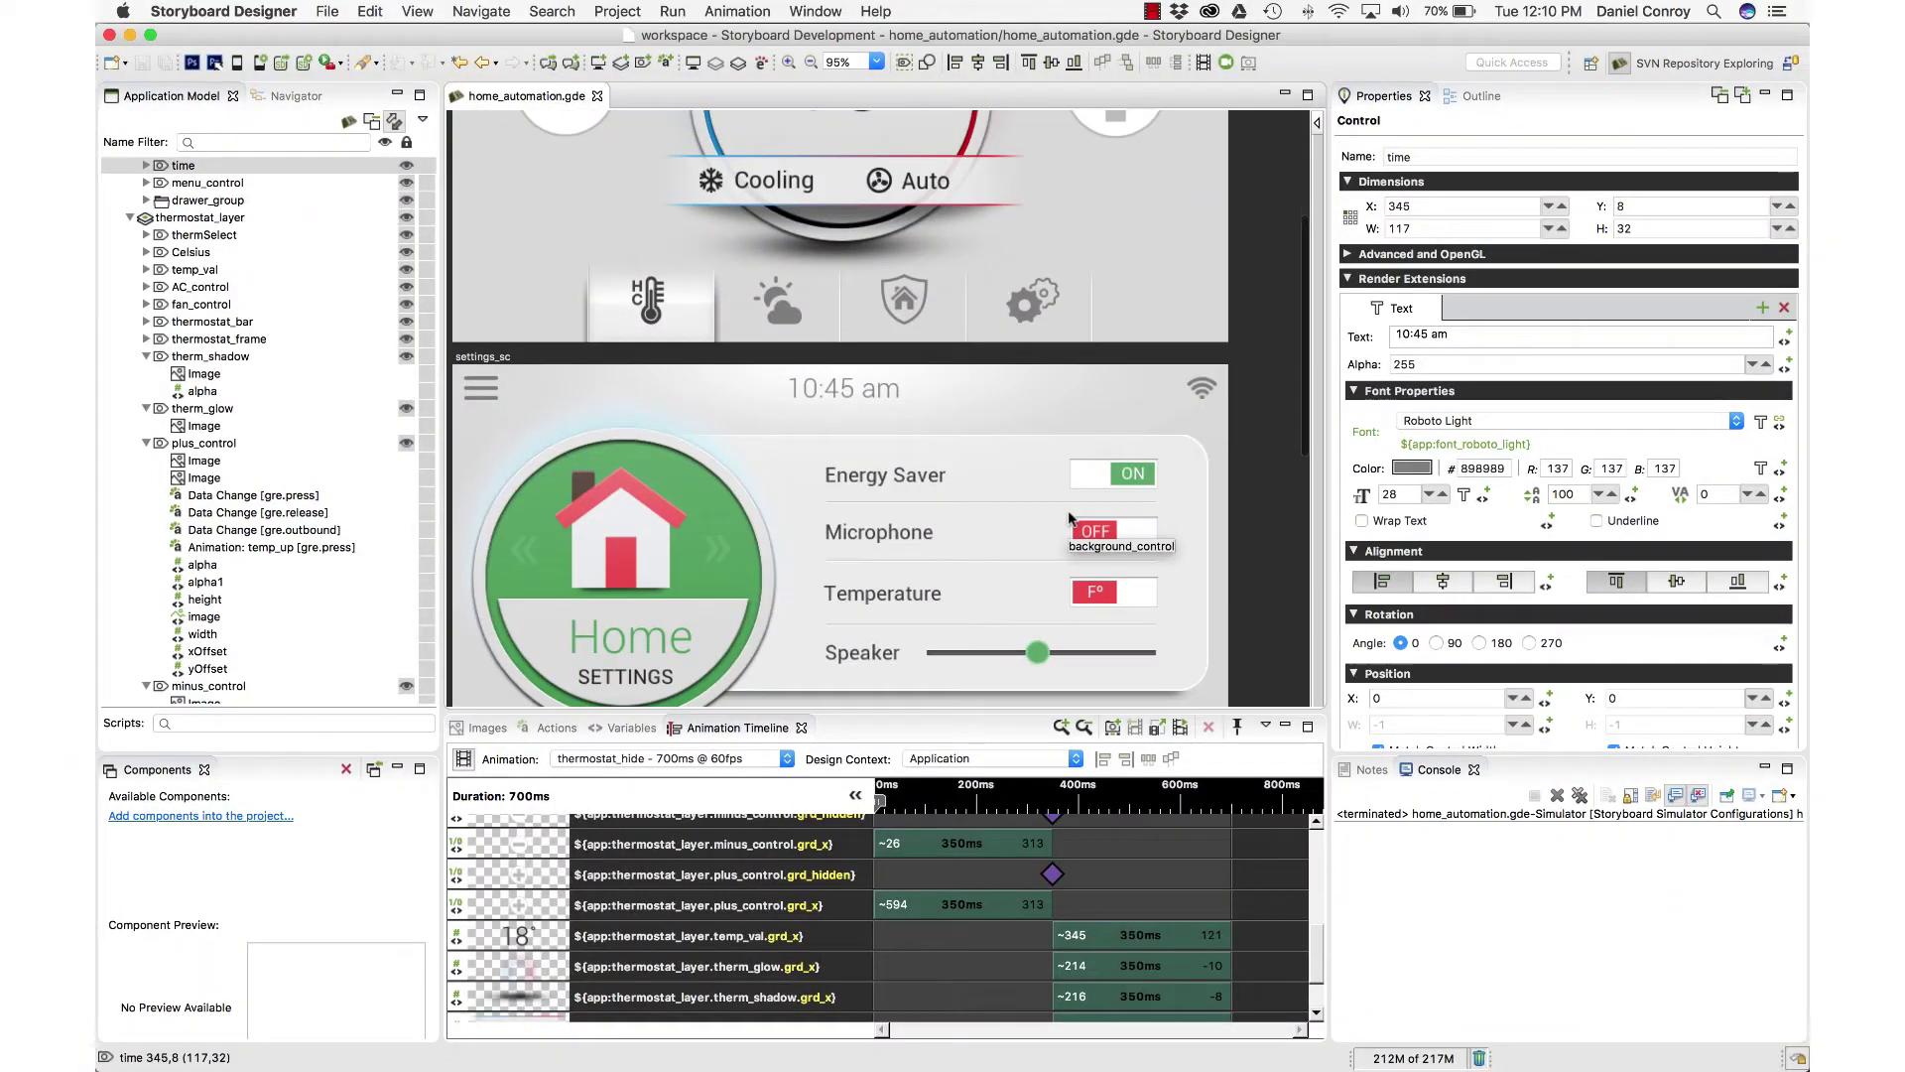
scroll(1068, 517, down, 5)
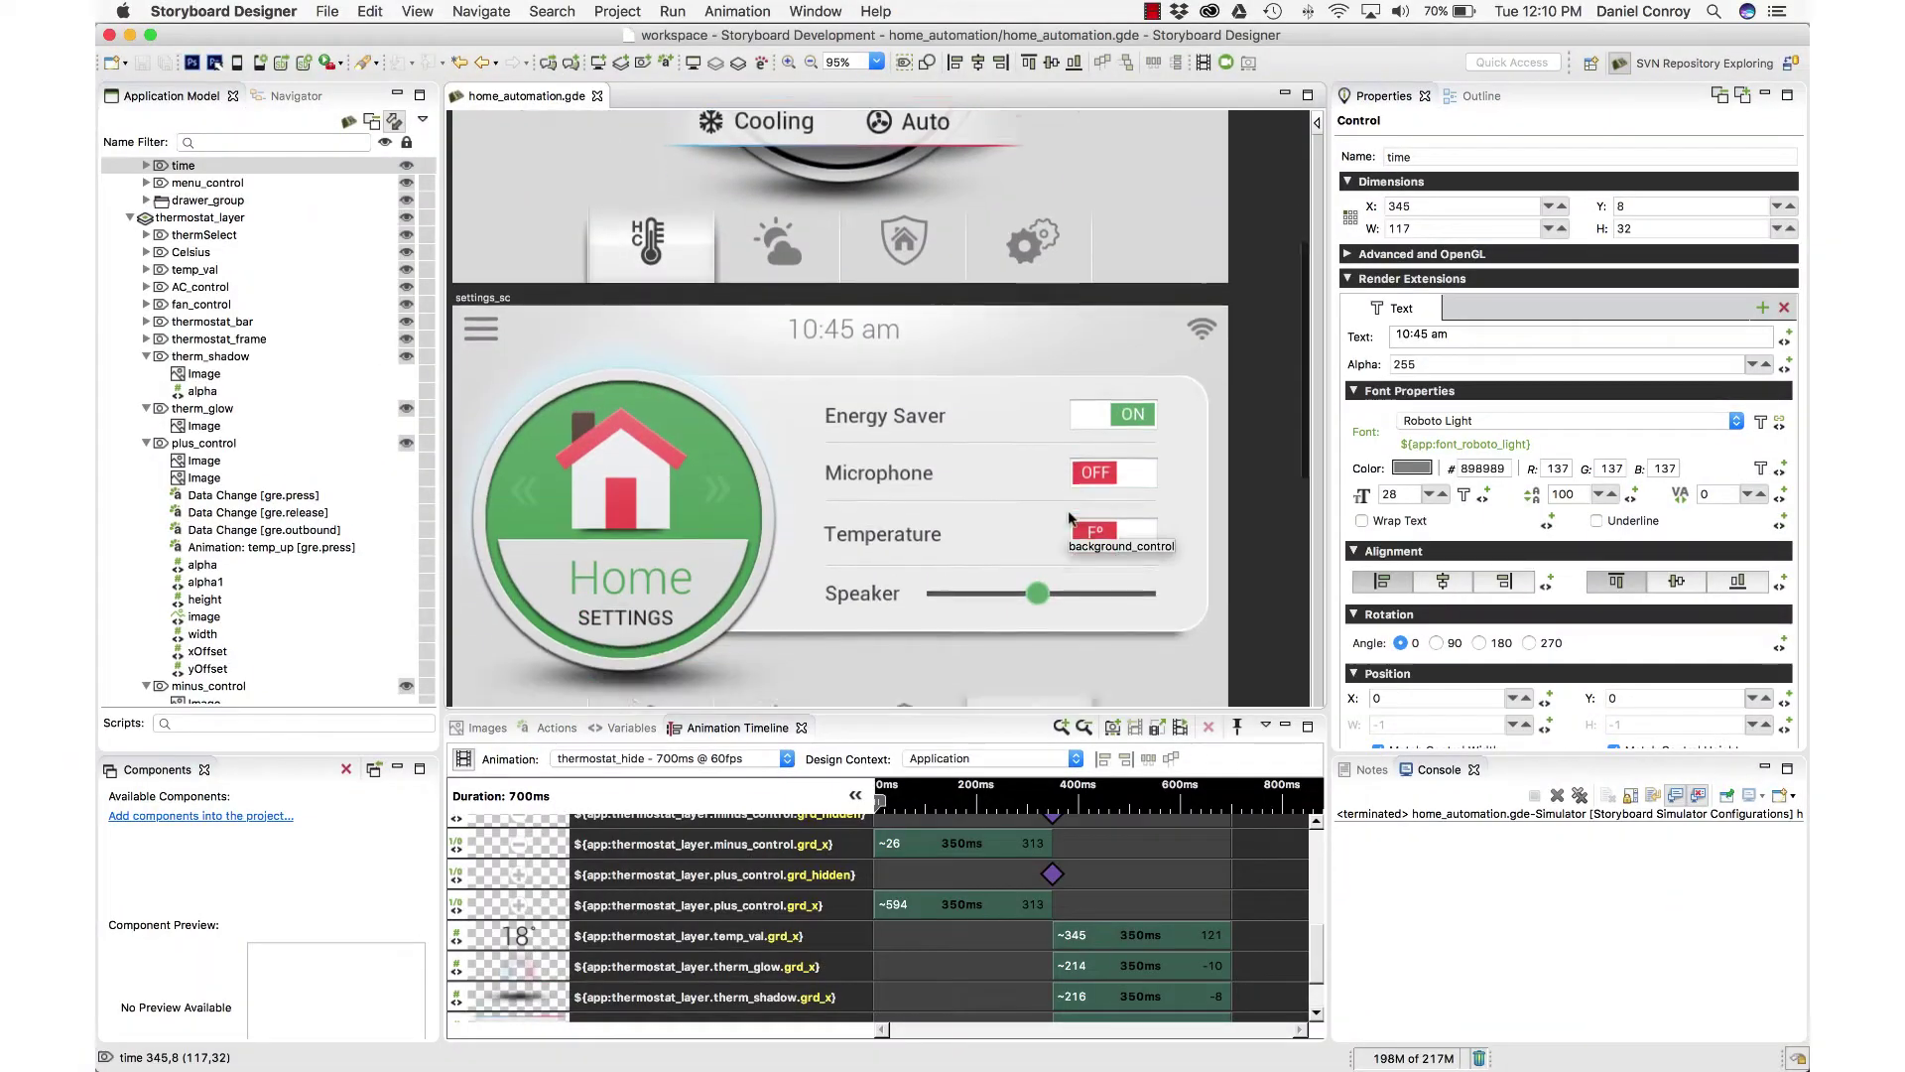
scroll(1069, 517, down, 1)
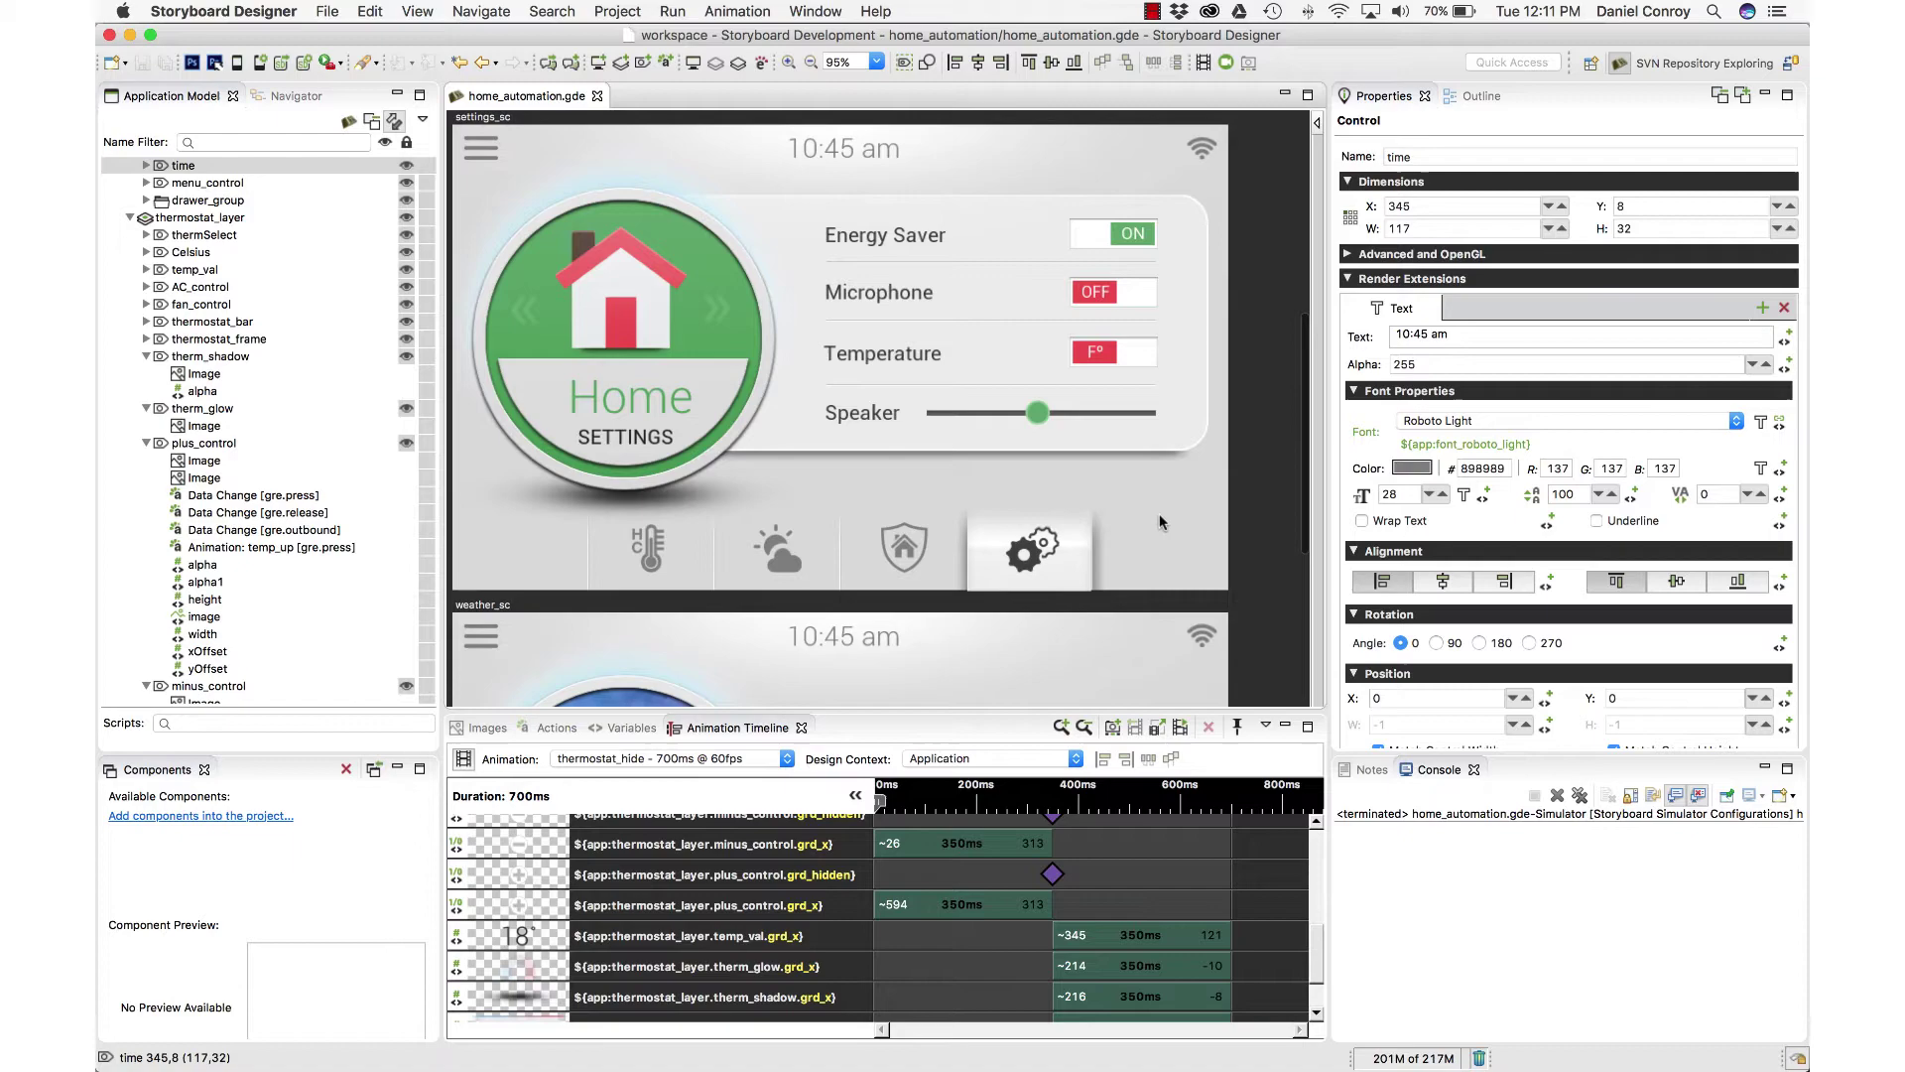
scroll(1159, 514, down, 4)
scroll(1159, 516, down, 3)
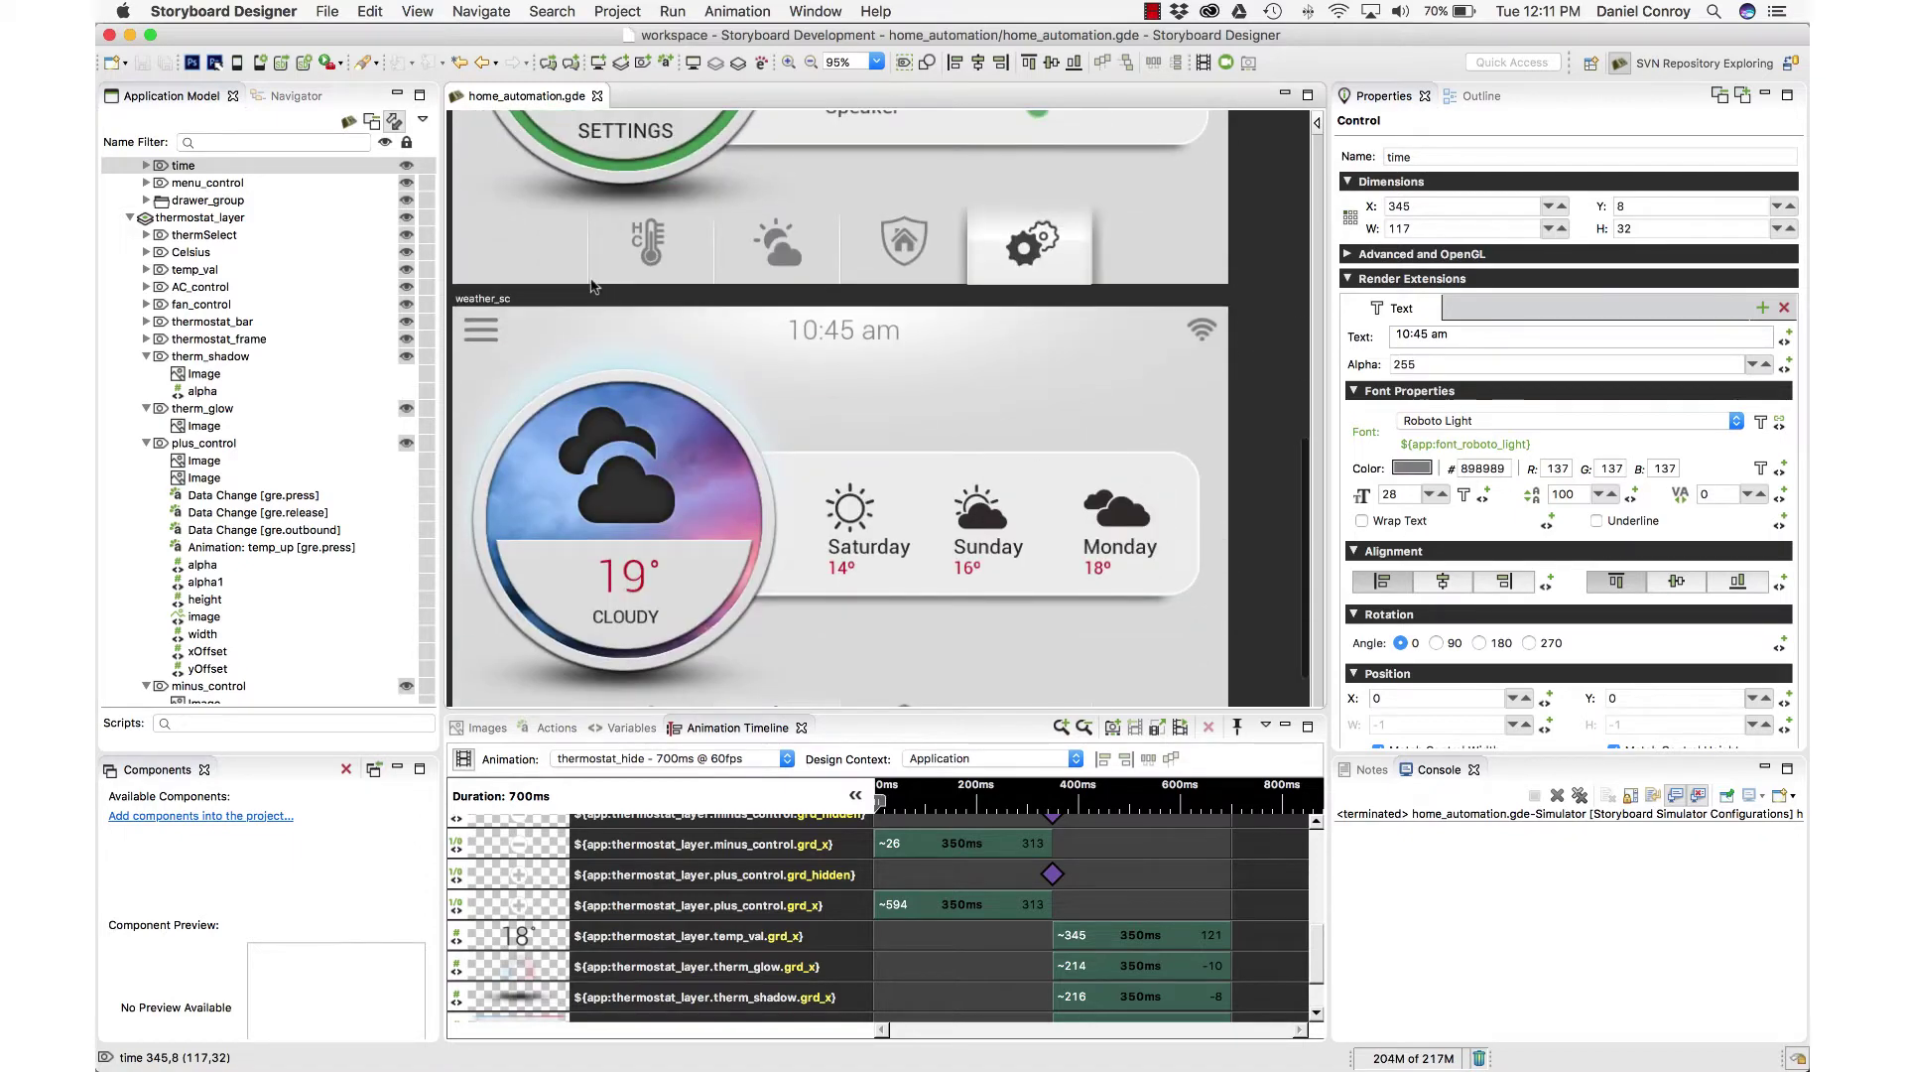
- Simulate the thermostat app and try the minus, plus, weather and settings buttons
click(237, 63)
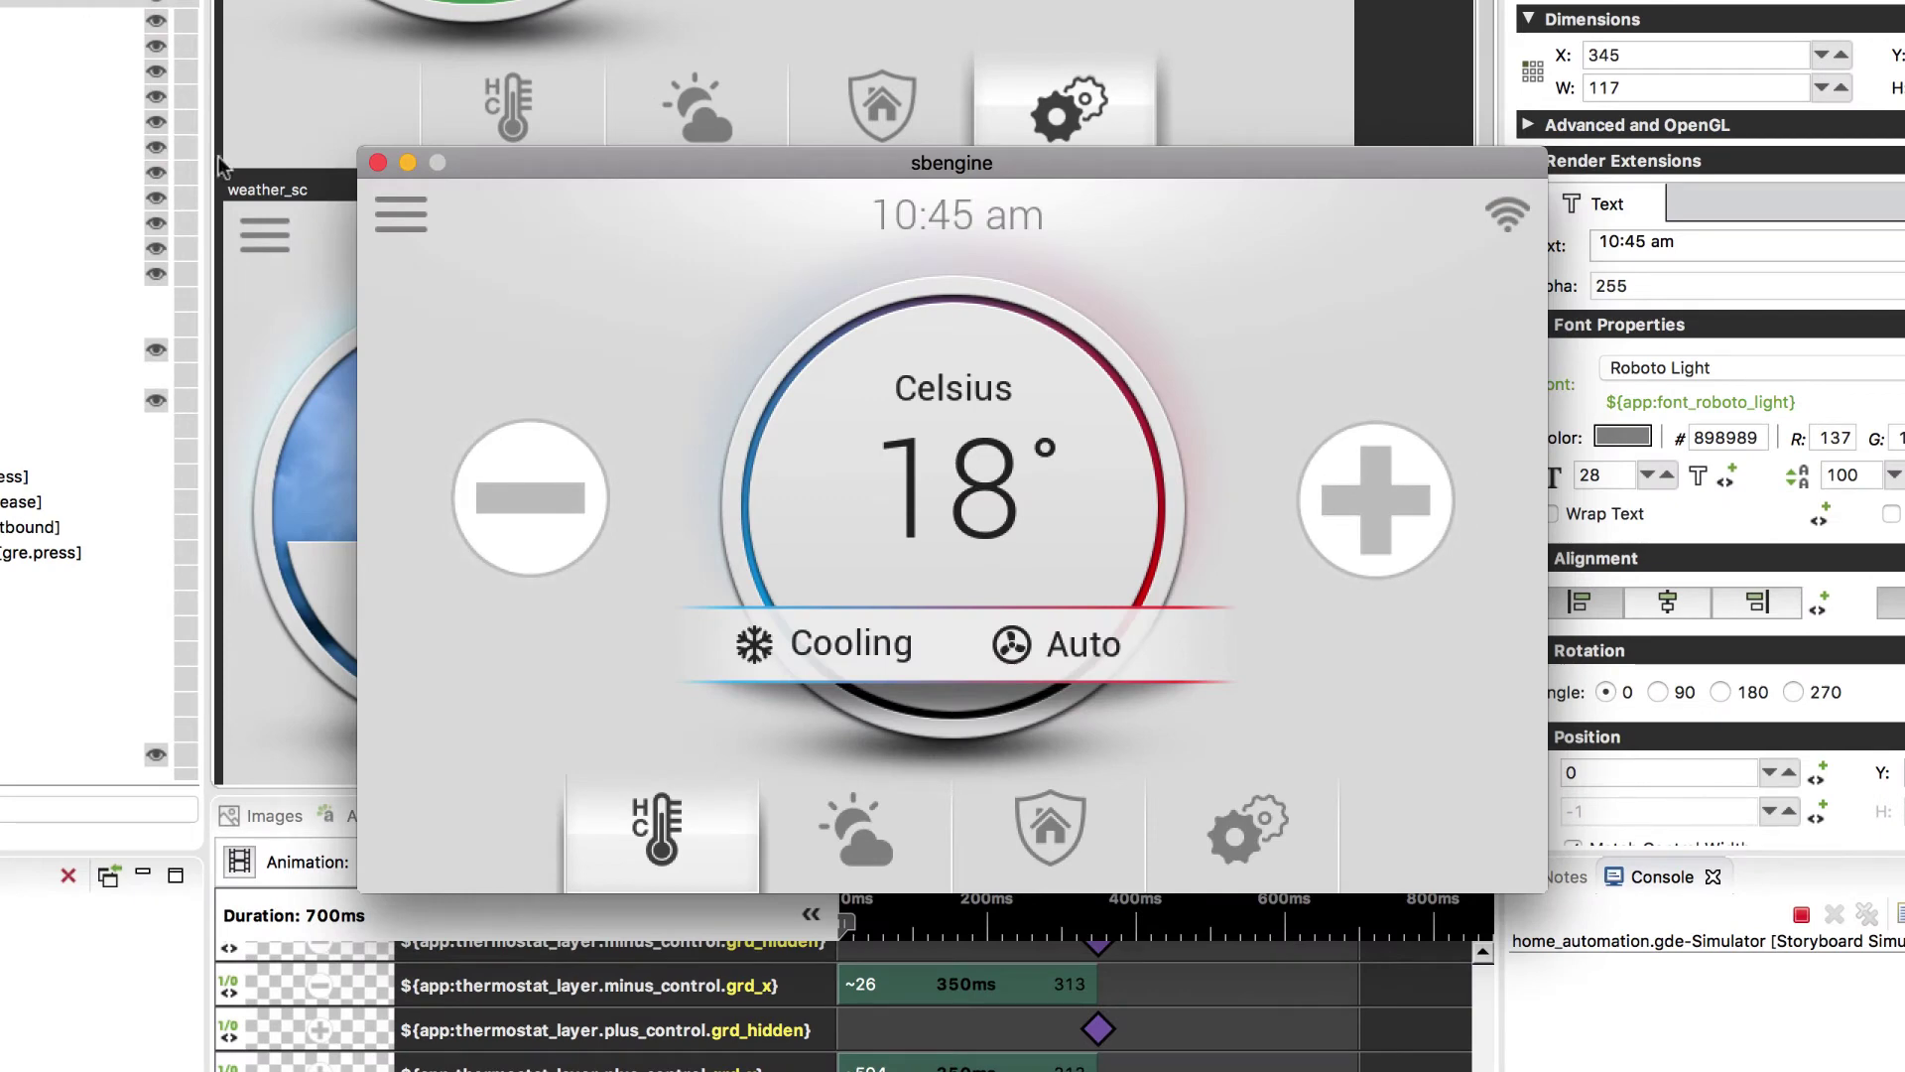
click(525, 474)
click(1372, 498)
click(896, 832)
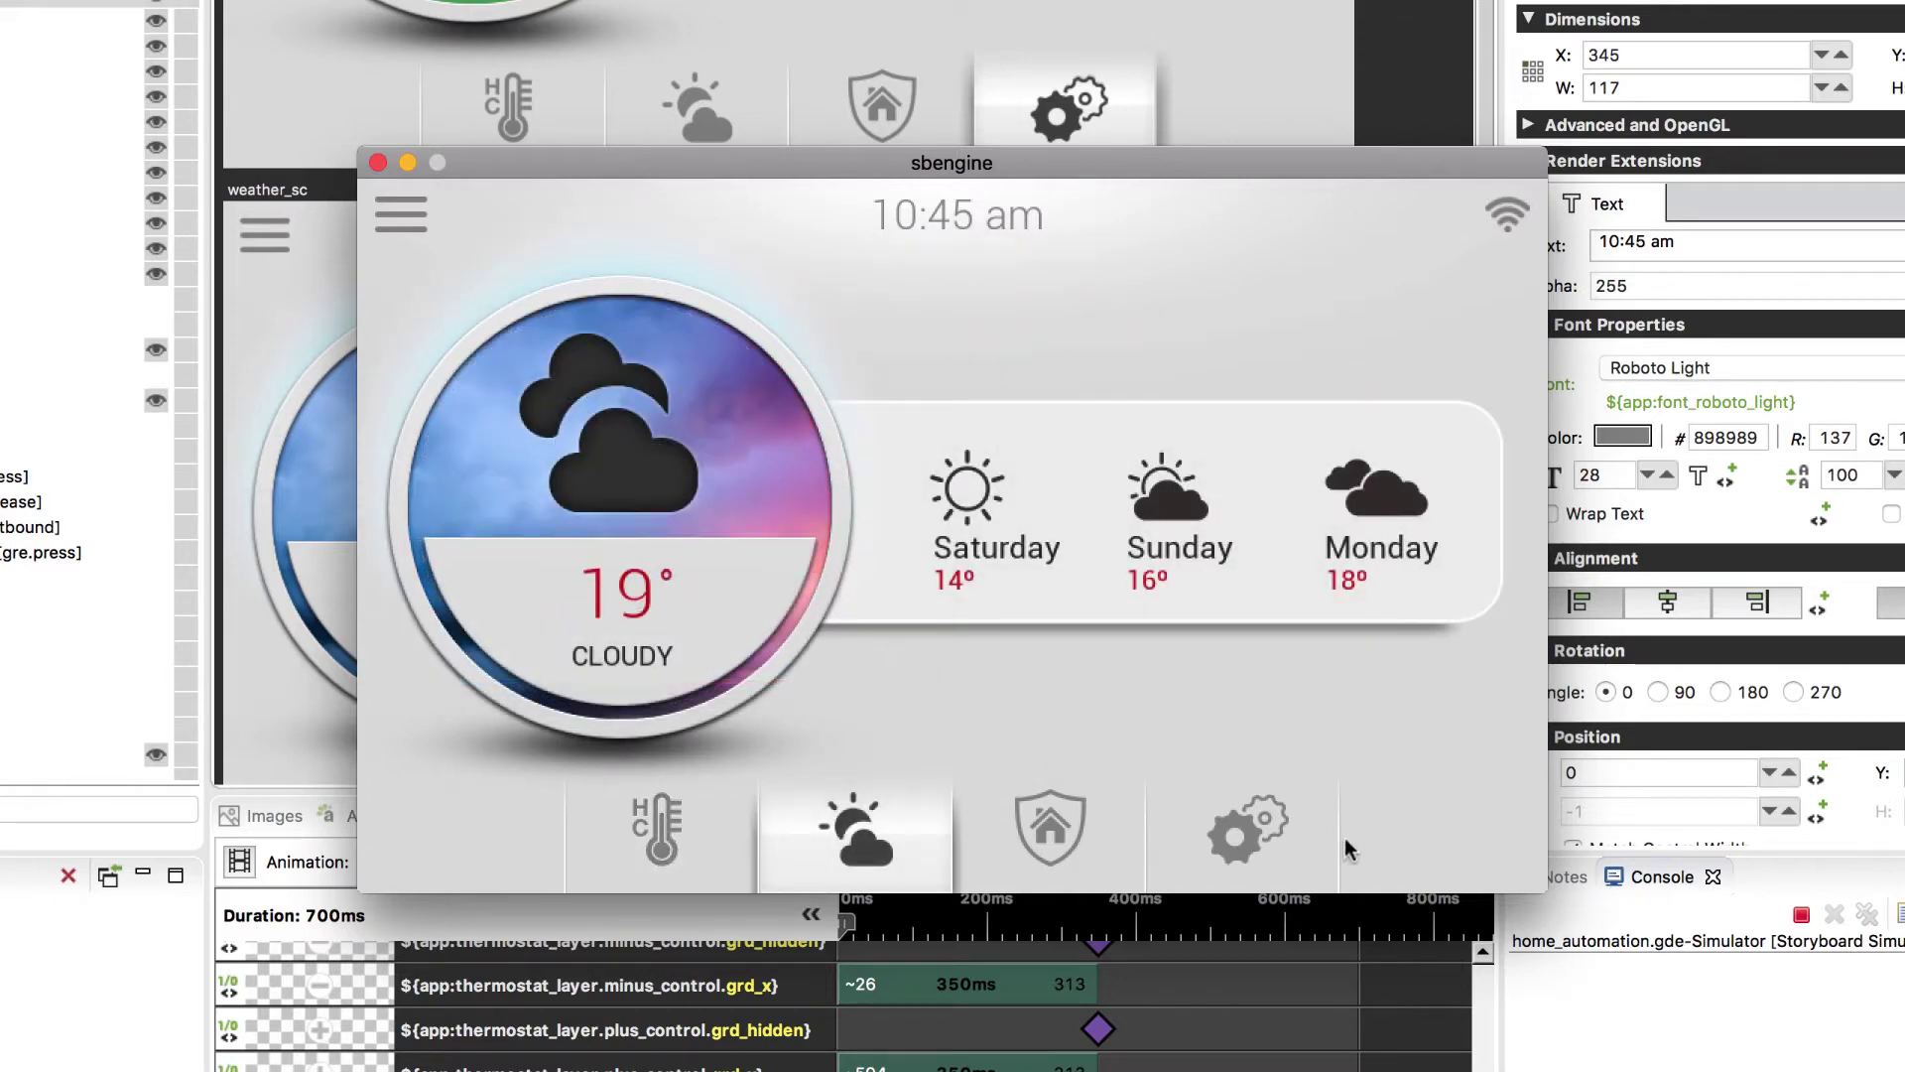
click(1270, 843)
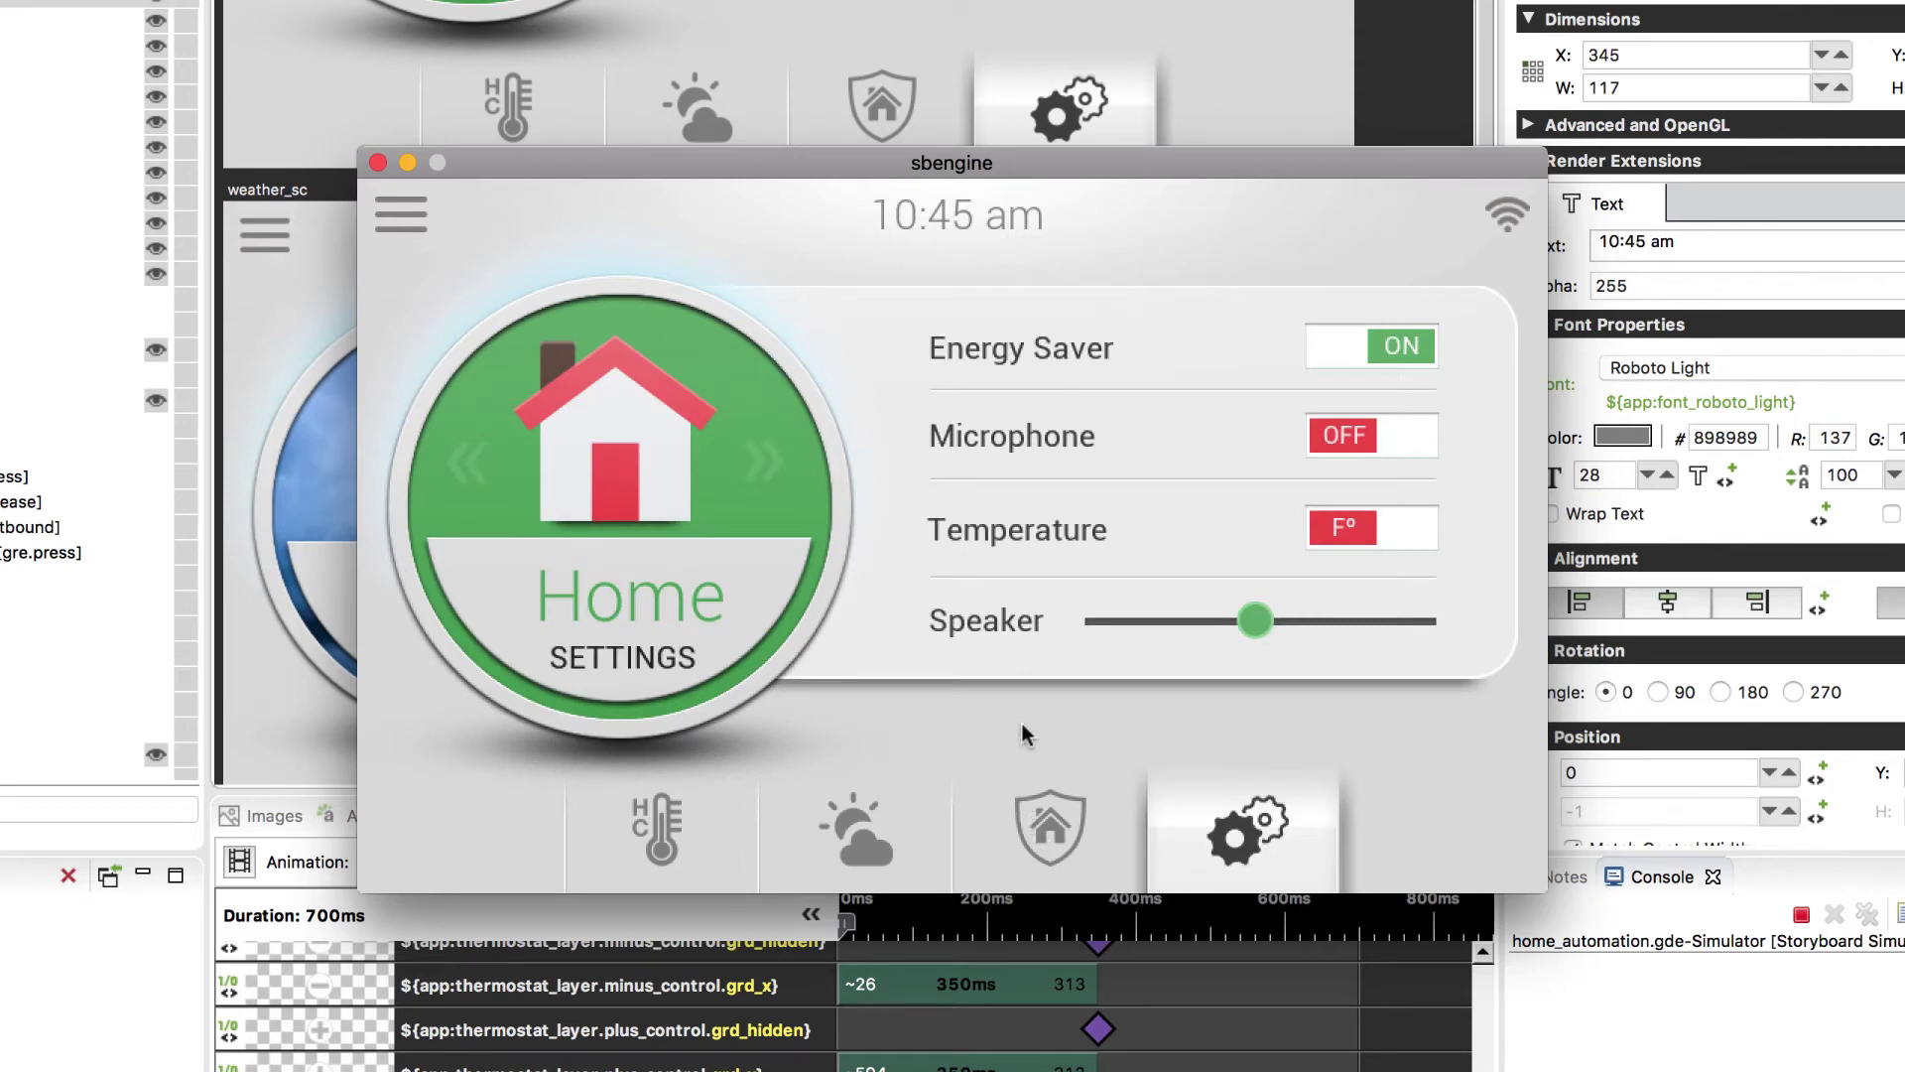
- Press the security menu button twice, then close the sbengine simulator
click(974, 837)
click(973, 838)
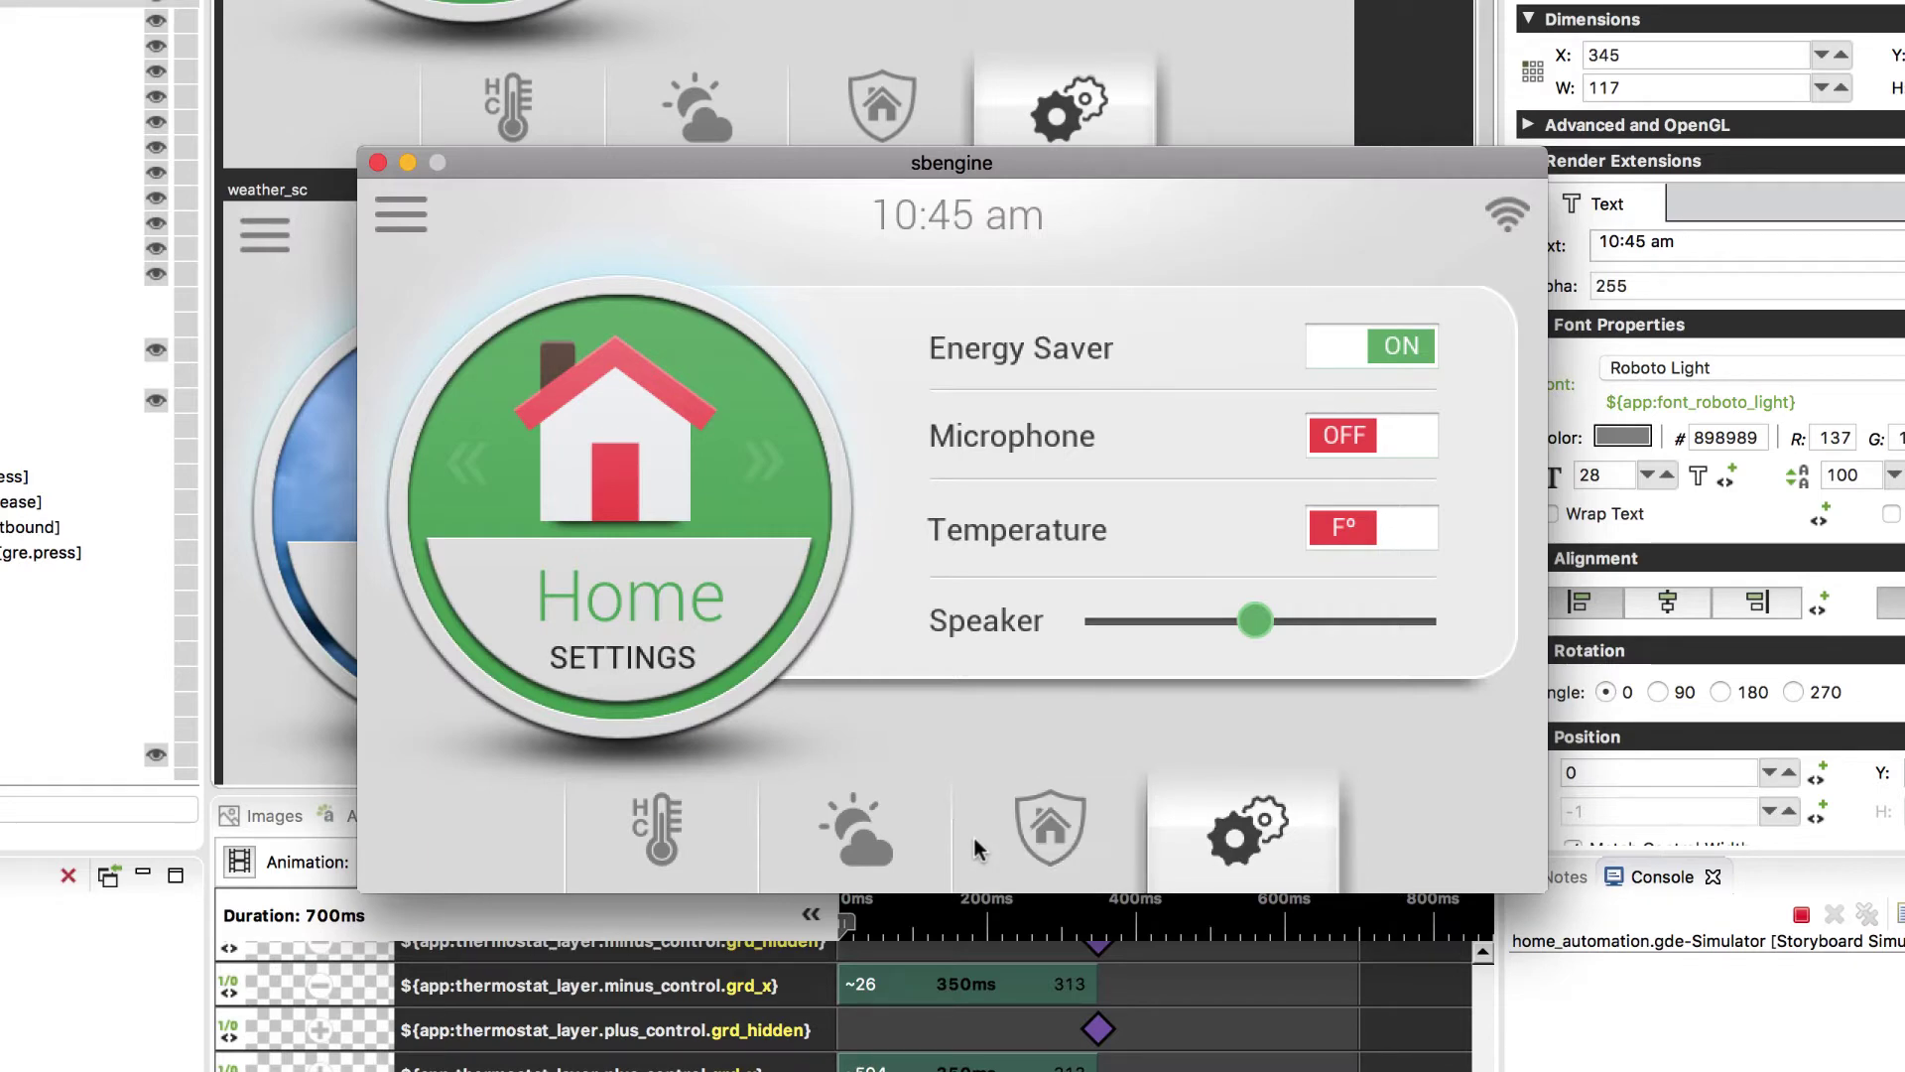
click(379, 163)
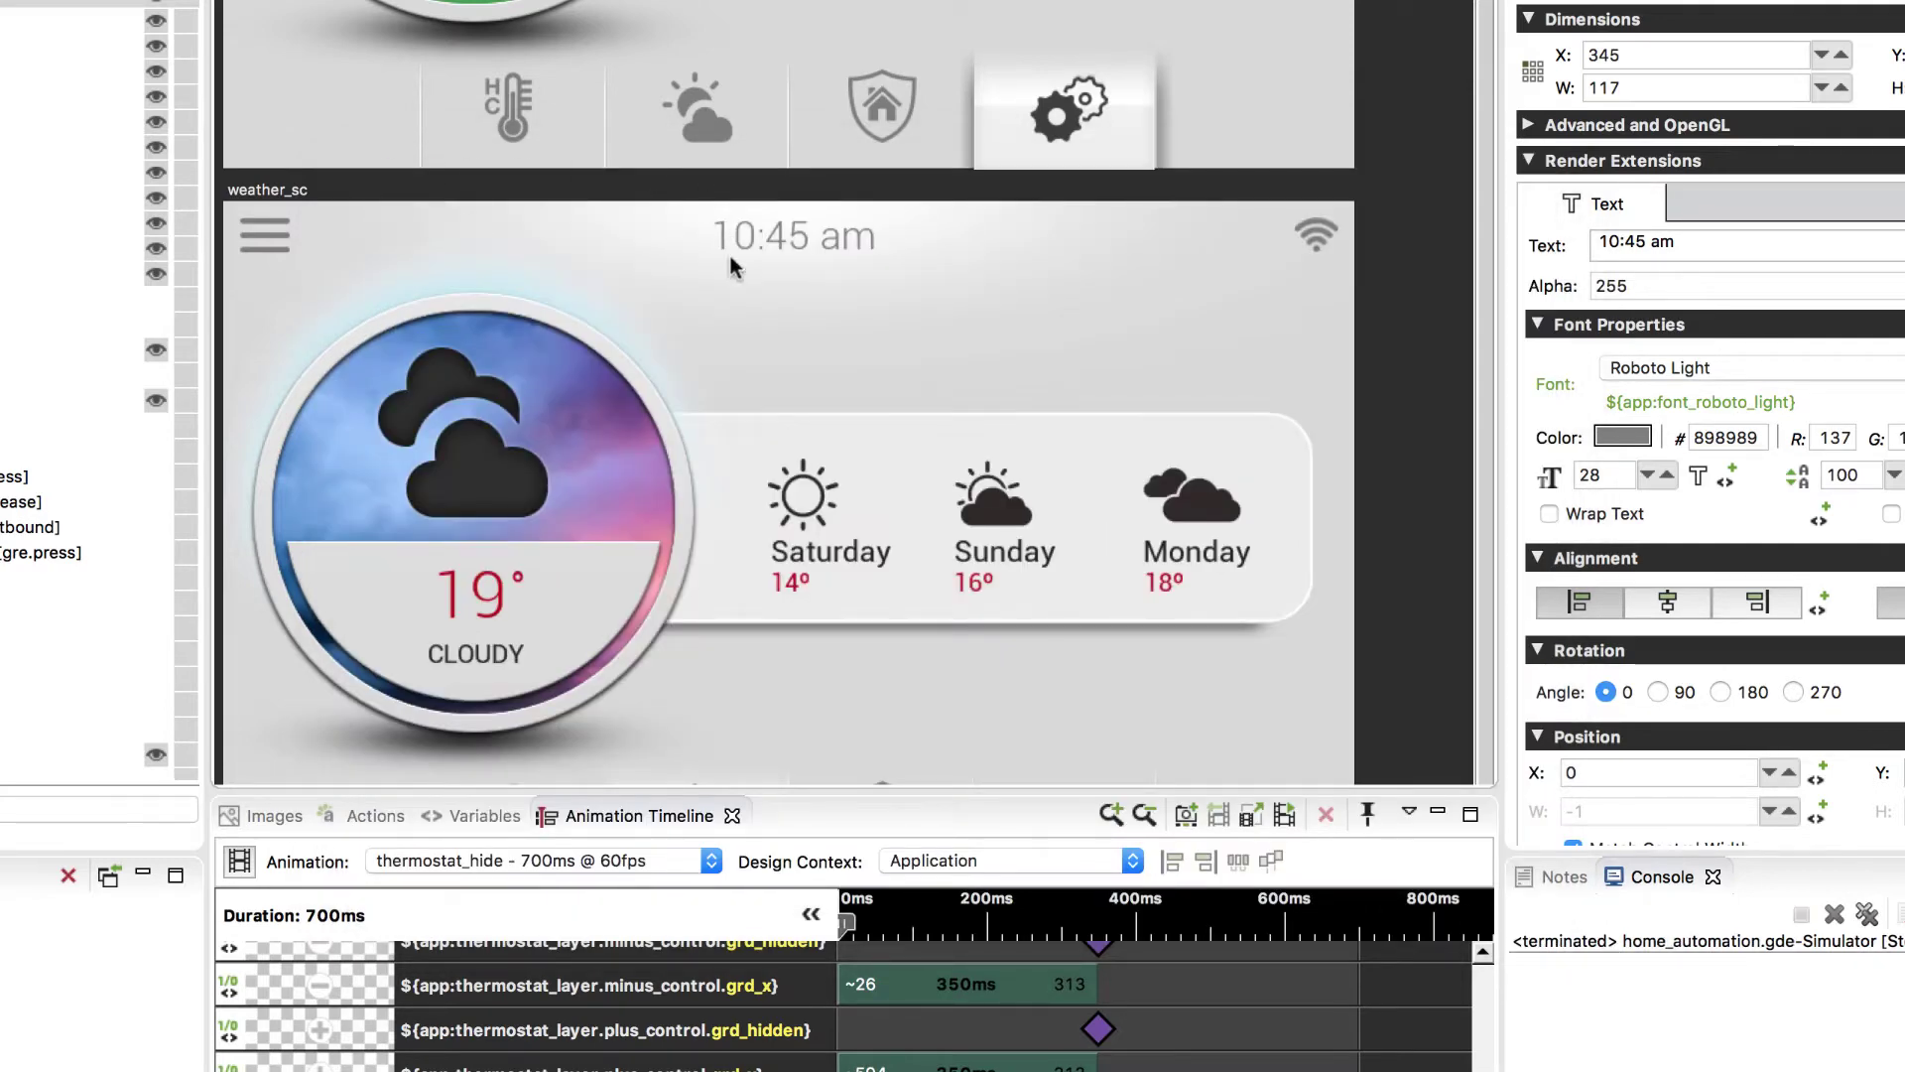
scroll(789, 431, down, 2)
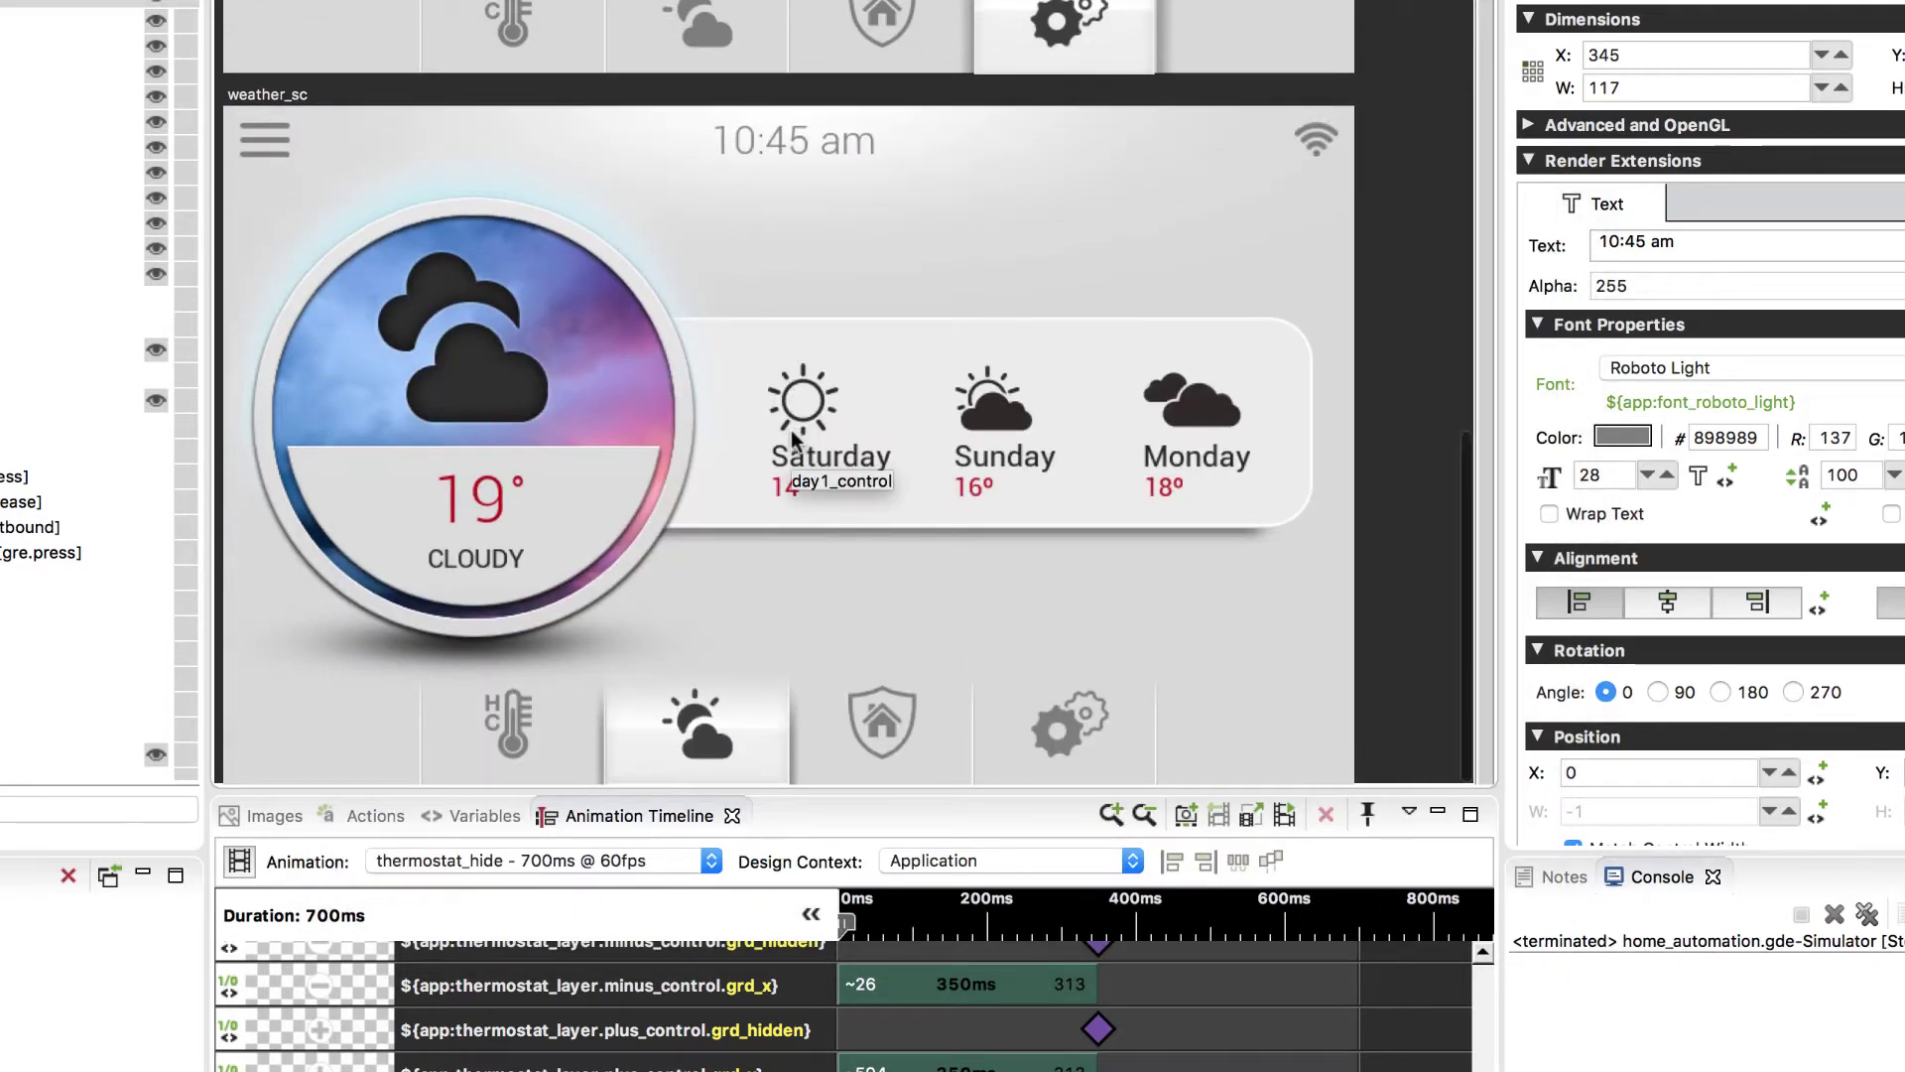
- Select the sec button on weather_sc and inspect its gre.outbound data change action
click(905, 717)
click(376, 815)
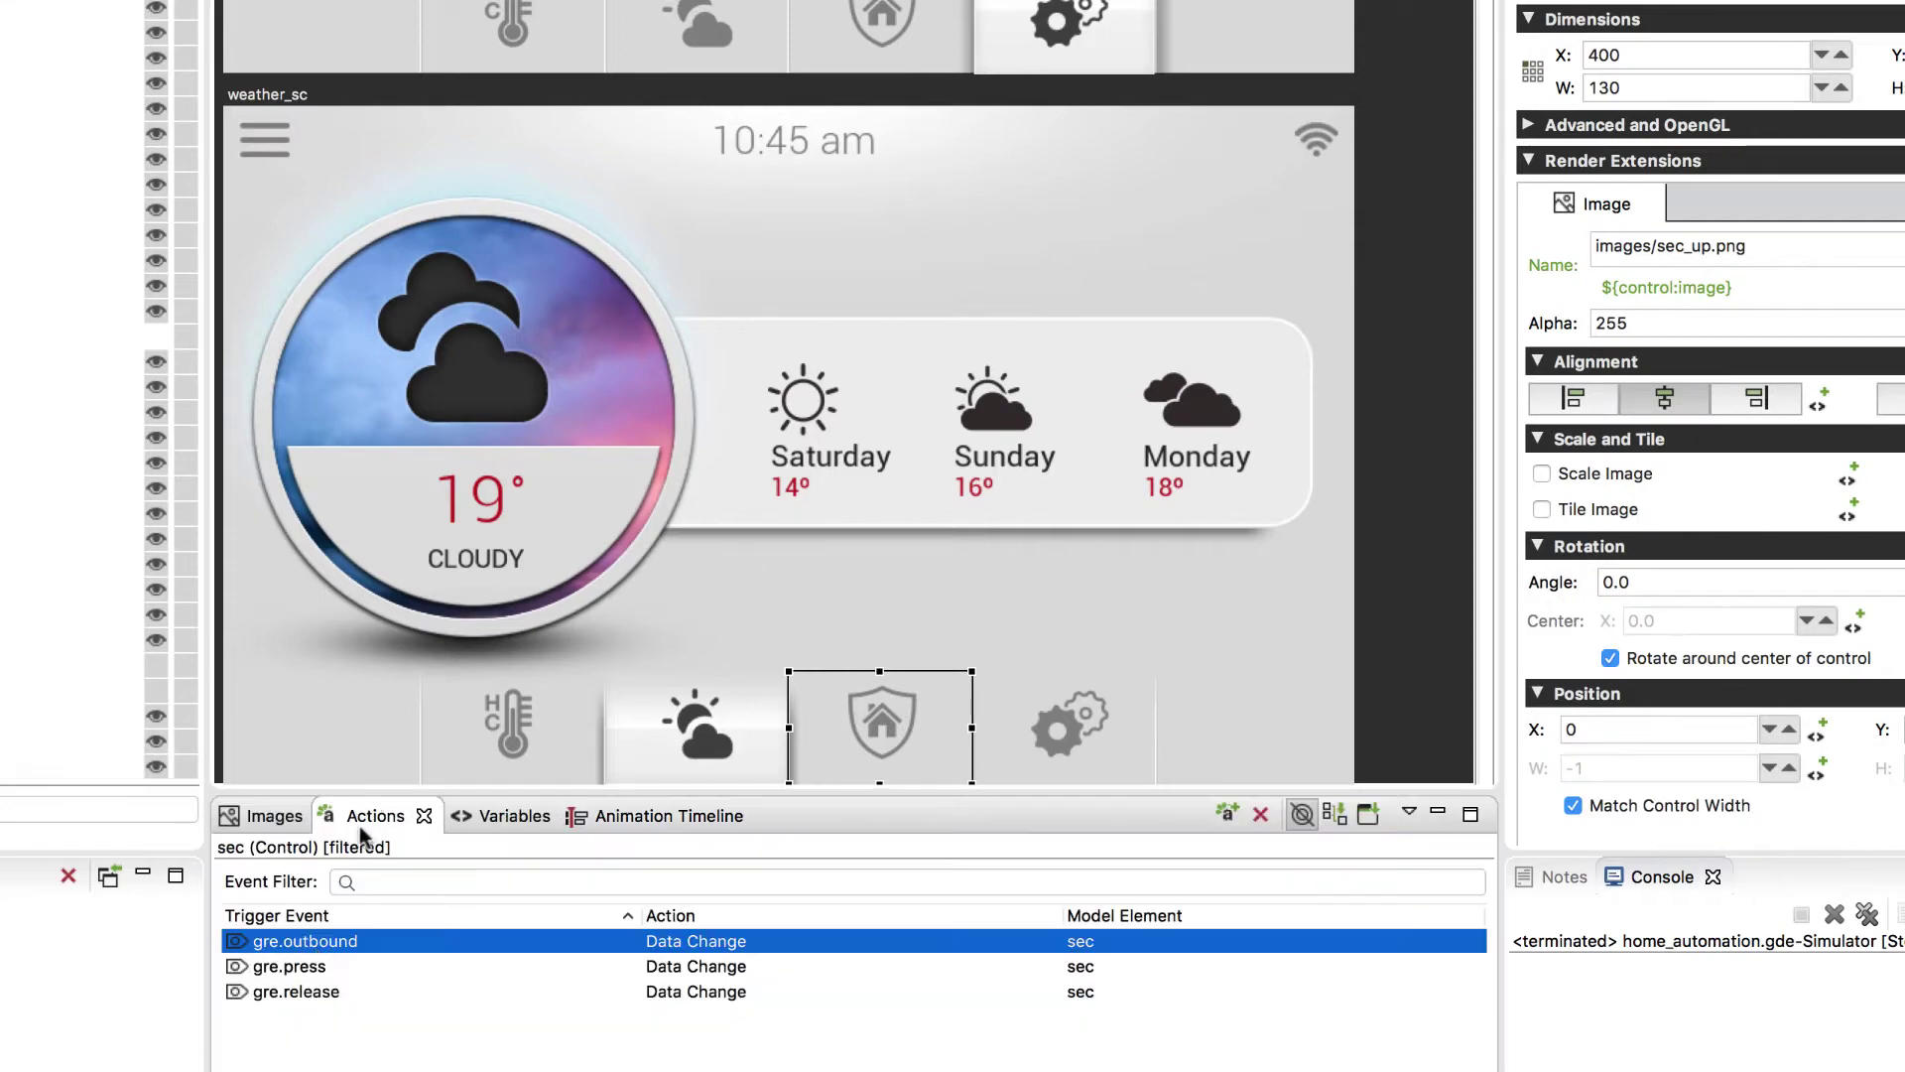
click(877, 728)
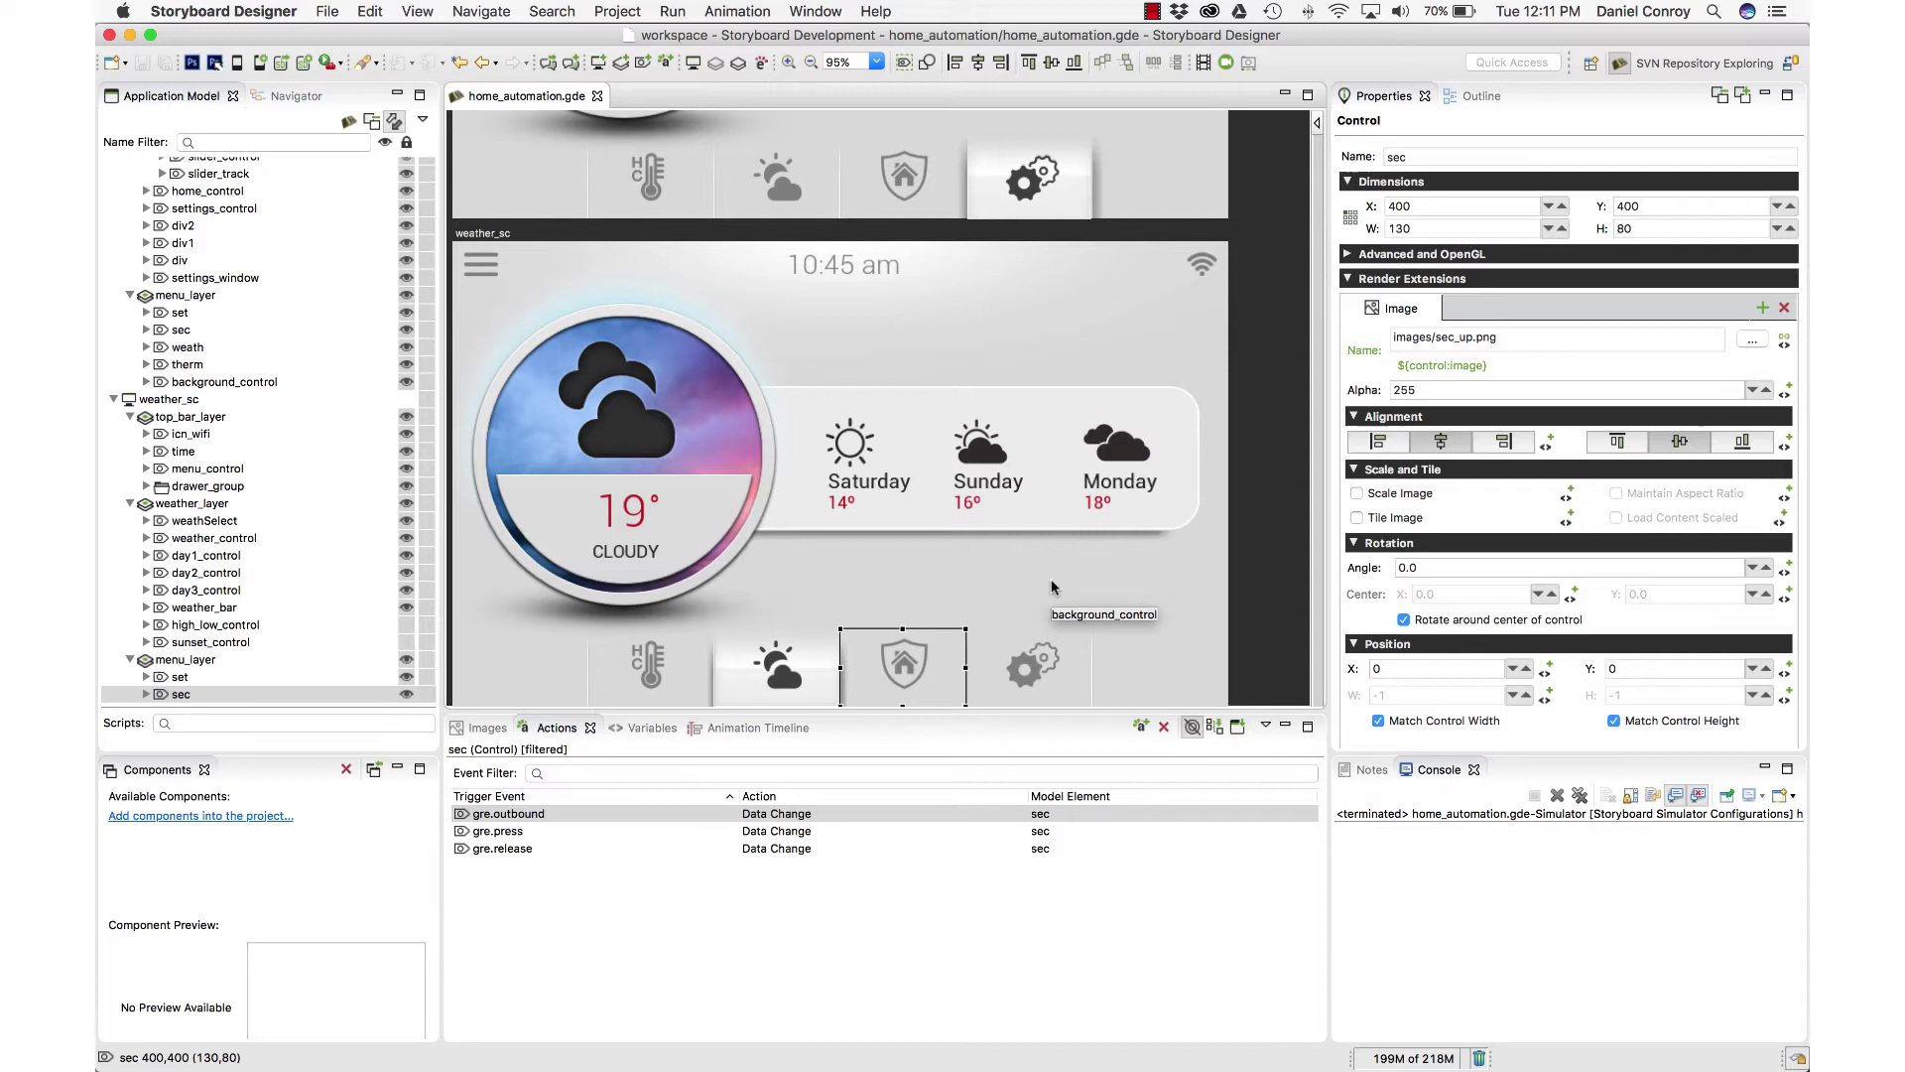
- Open the Animation Timeline and start recording a new animation
click(756, 729)
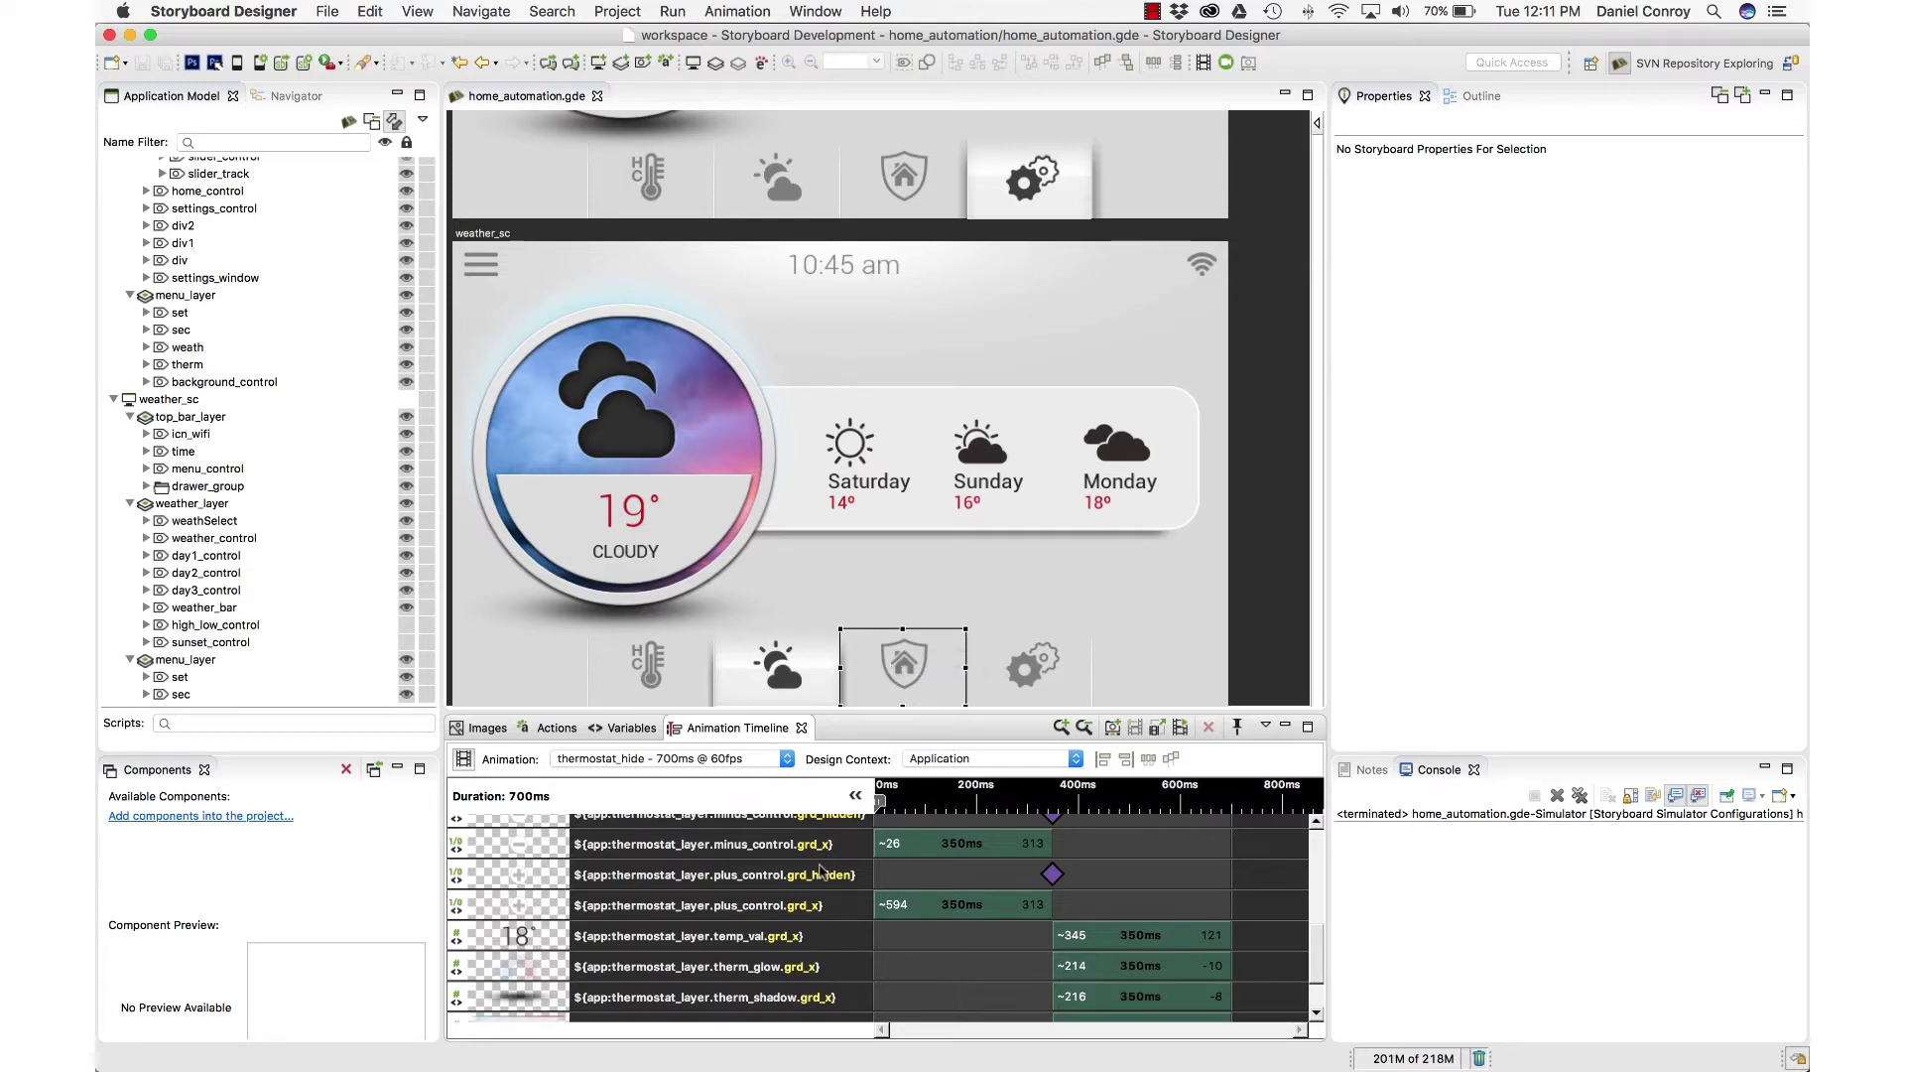
scroll(819, 870, up, 3)
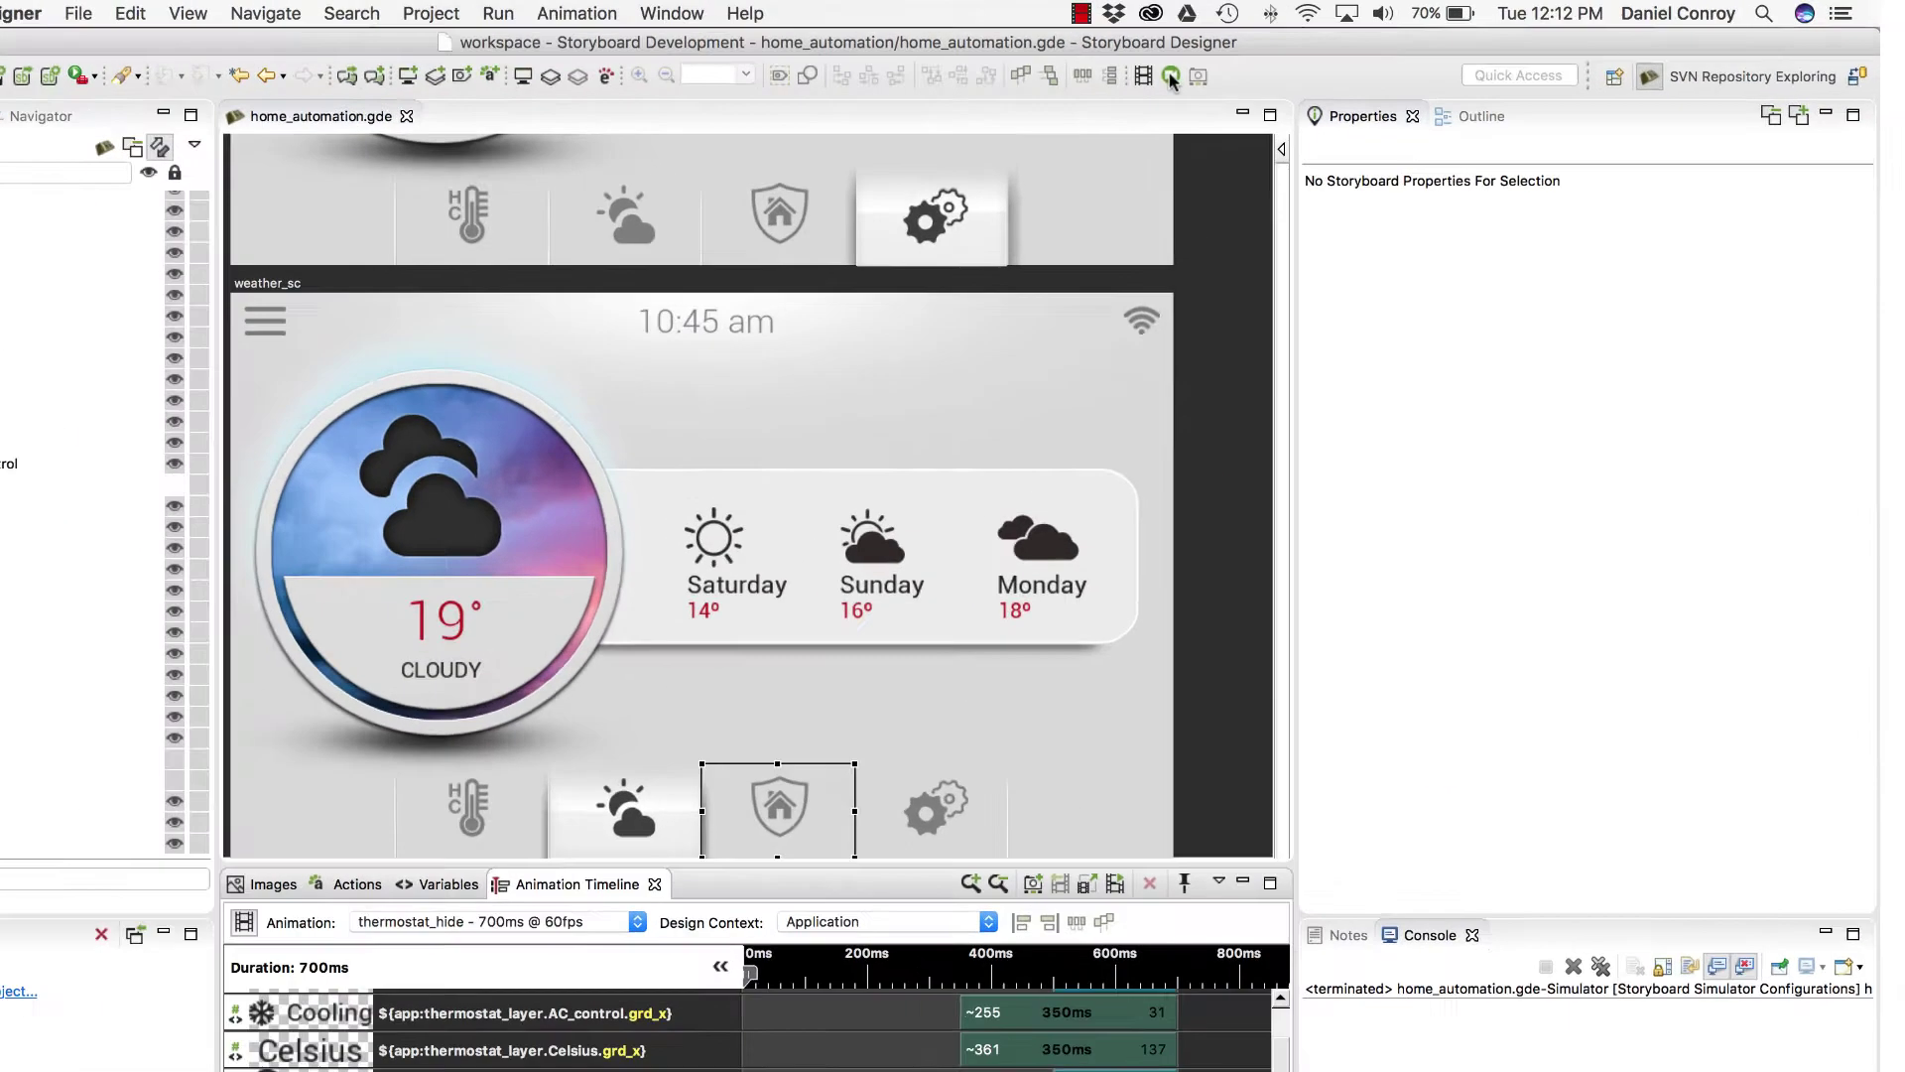
click(1171, 77)
- Select the sec security button and set its Position Y to 10
scroll(813, 817, down, 1)
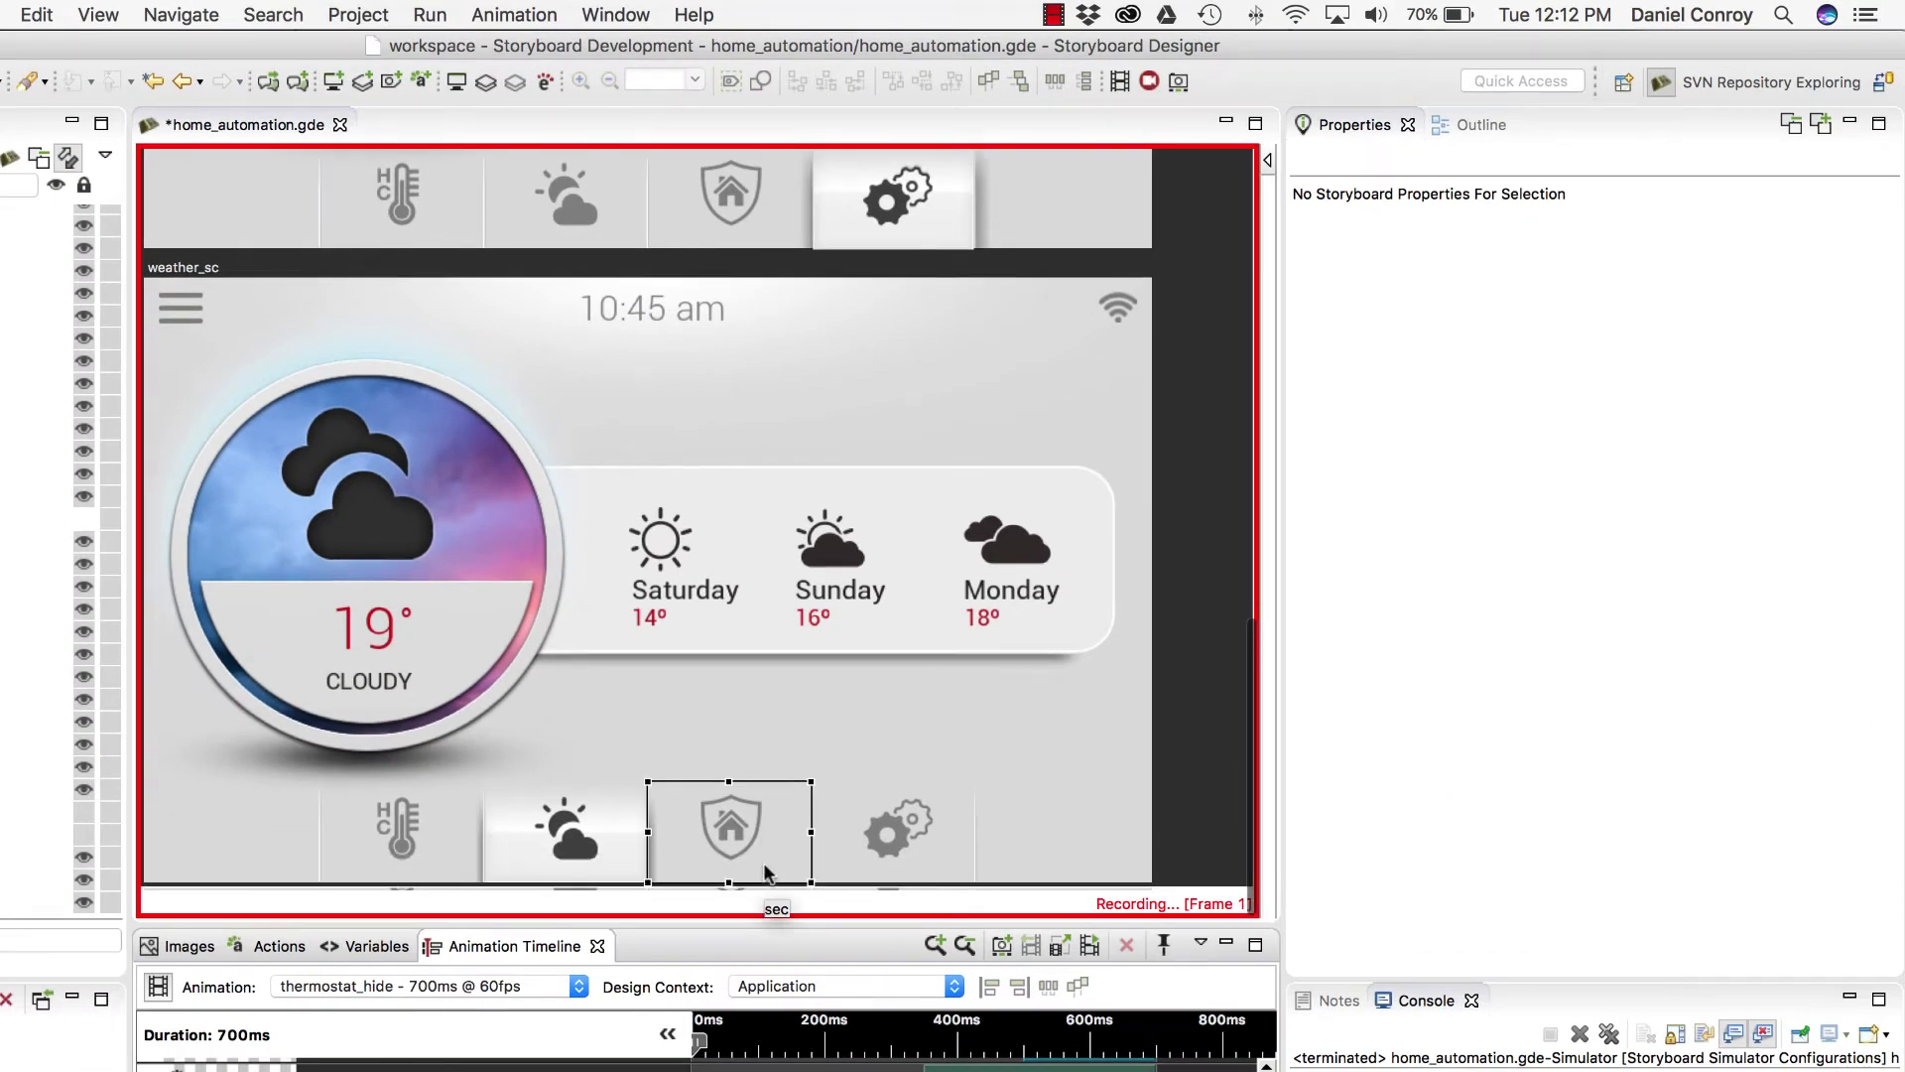
click(753, 840)
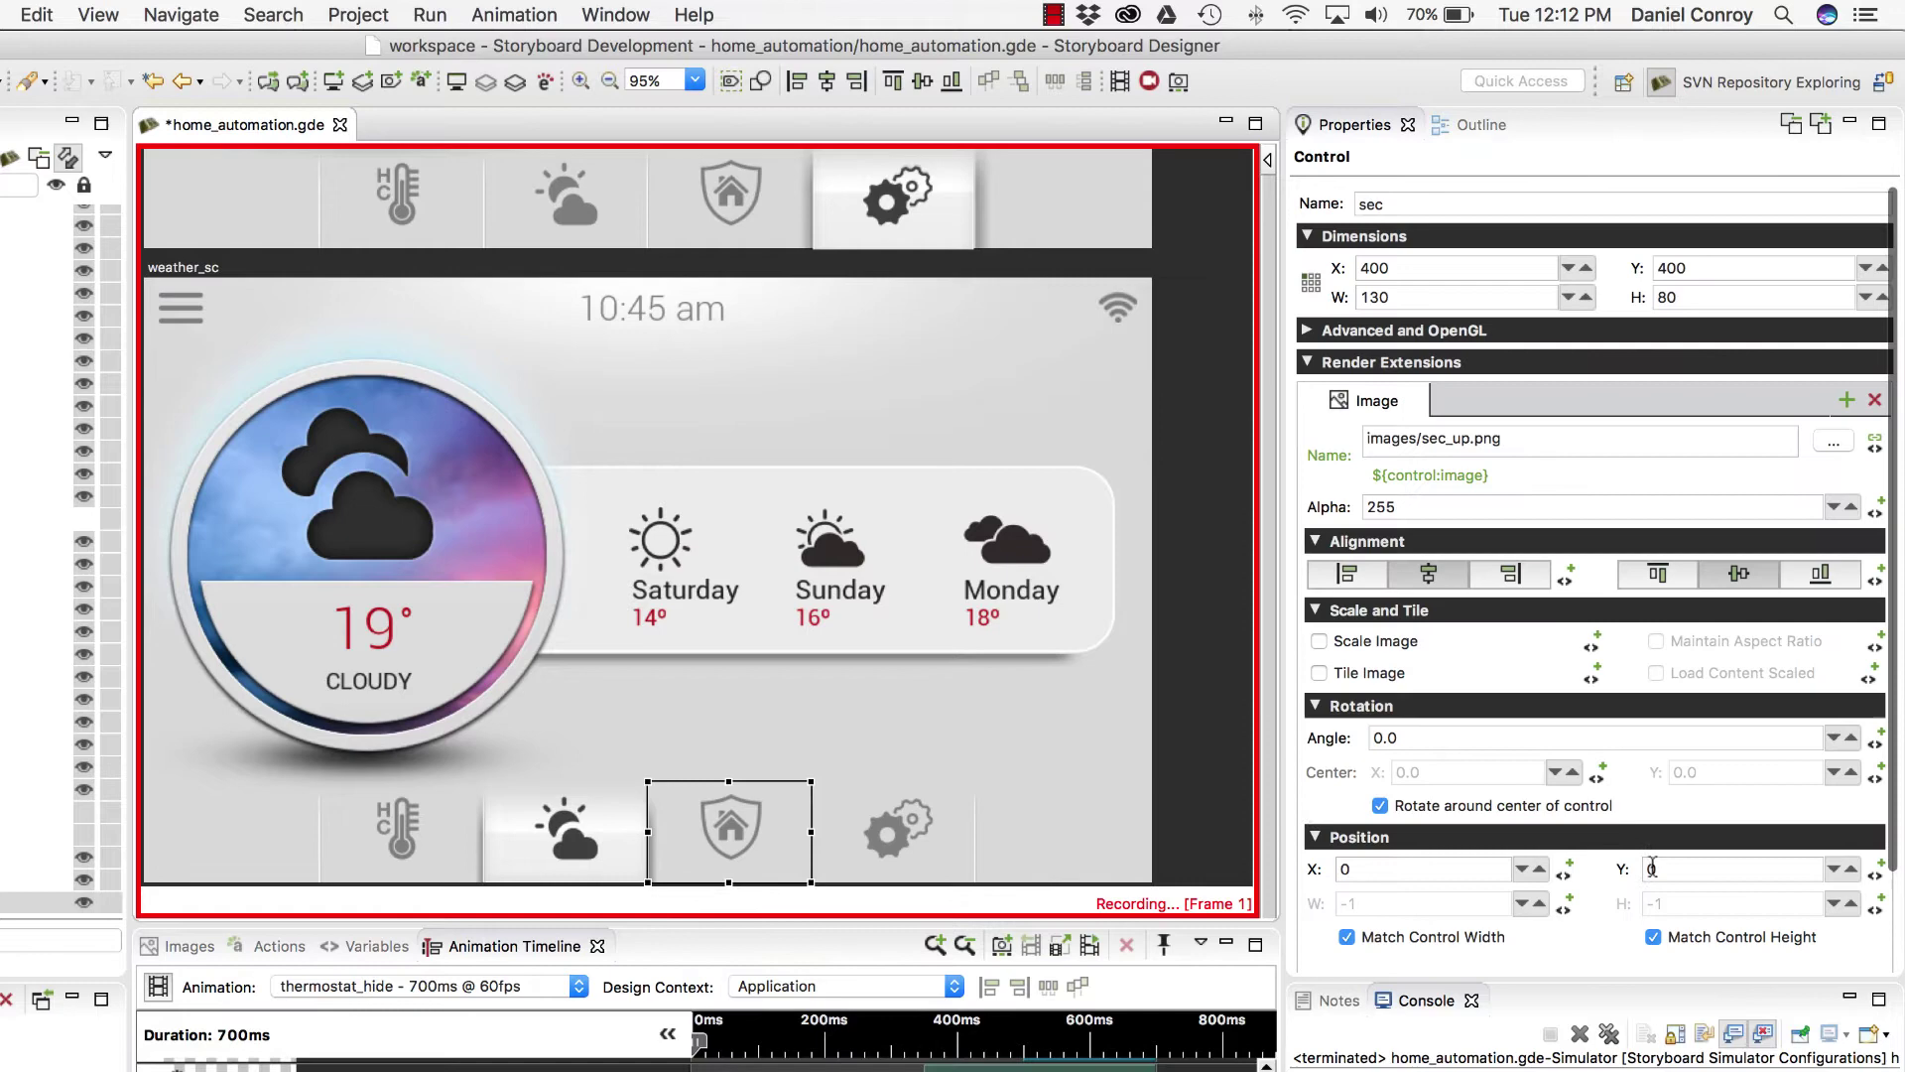
click(1667, 868)
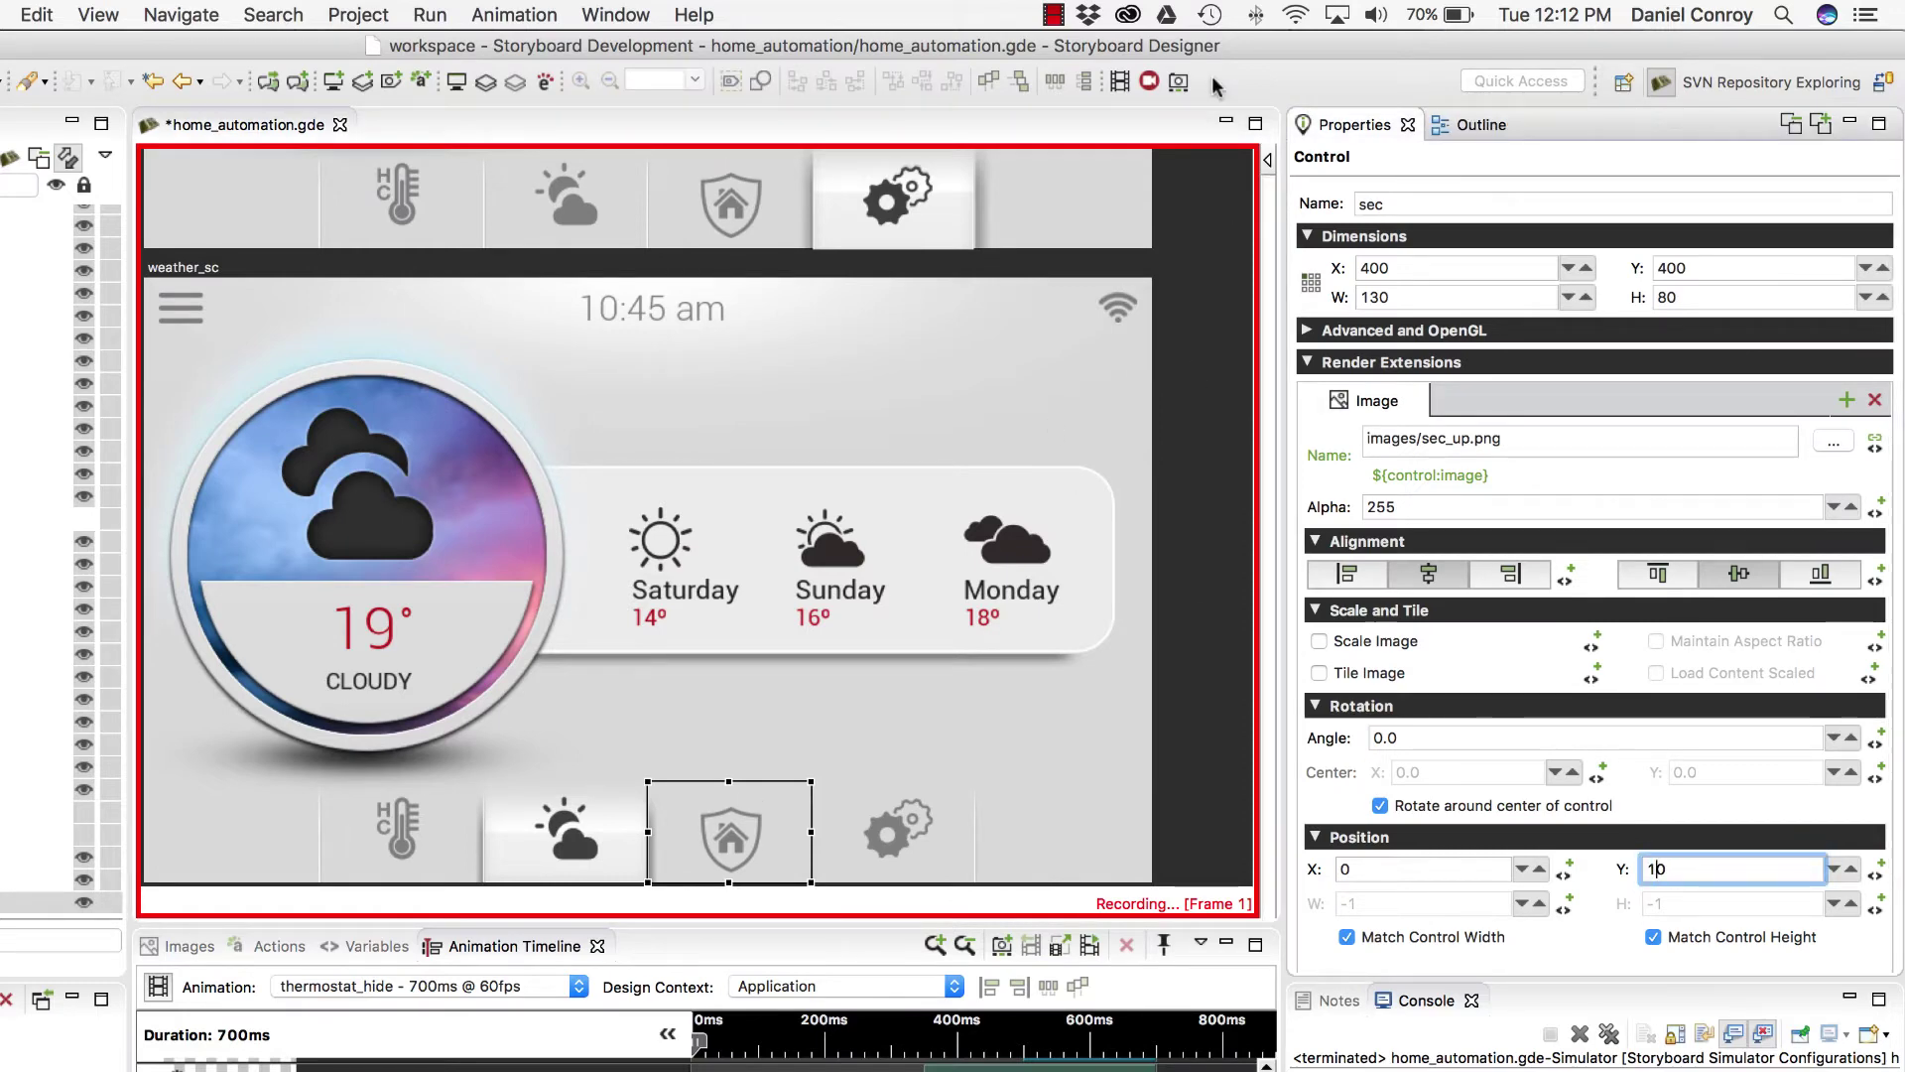
key(Return)
click(1684, 871)
- Set sec's Position Y back to 0, stop recording and name the animation 'button'
text(0)
key(Return)
click(1148, 84)
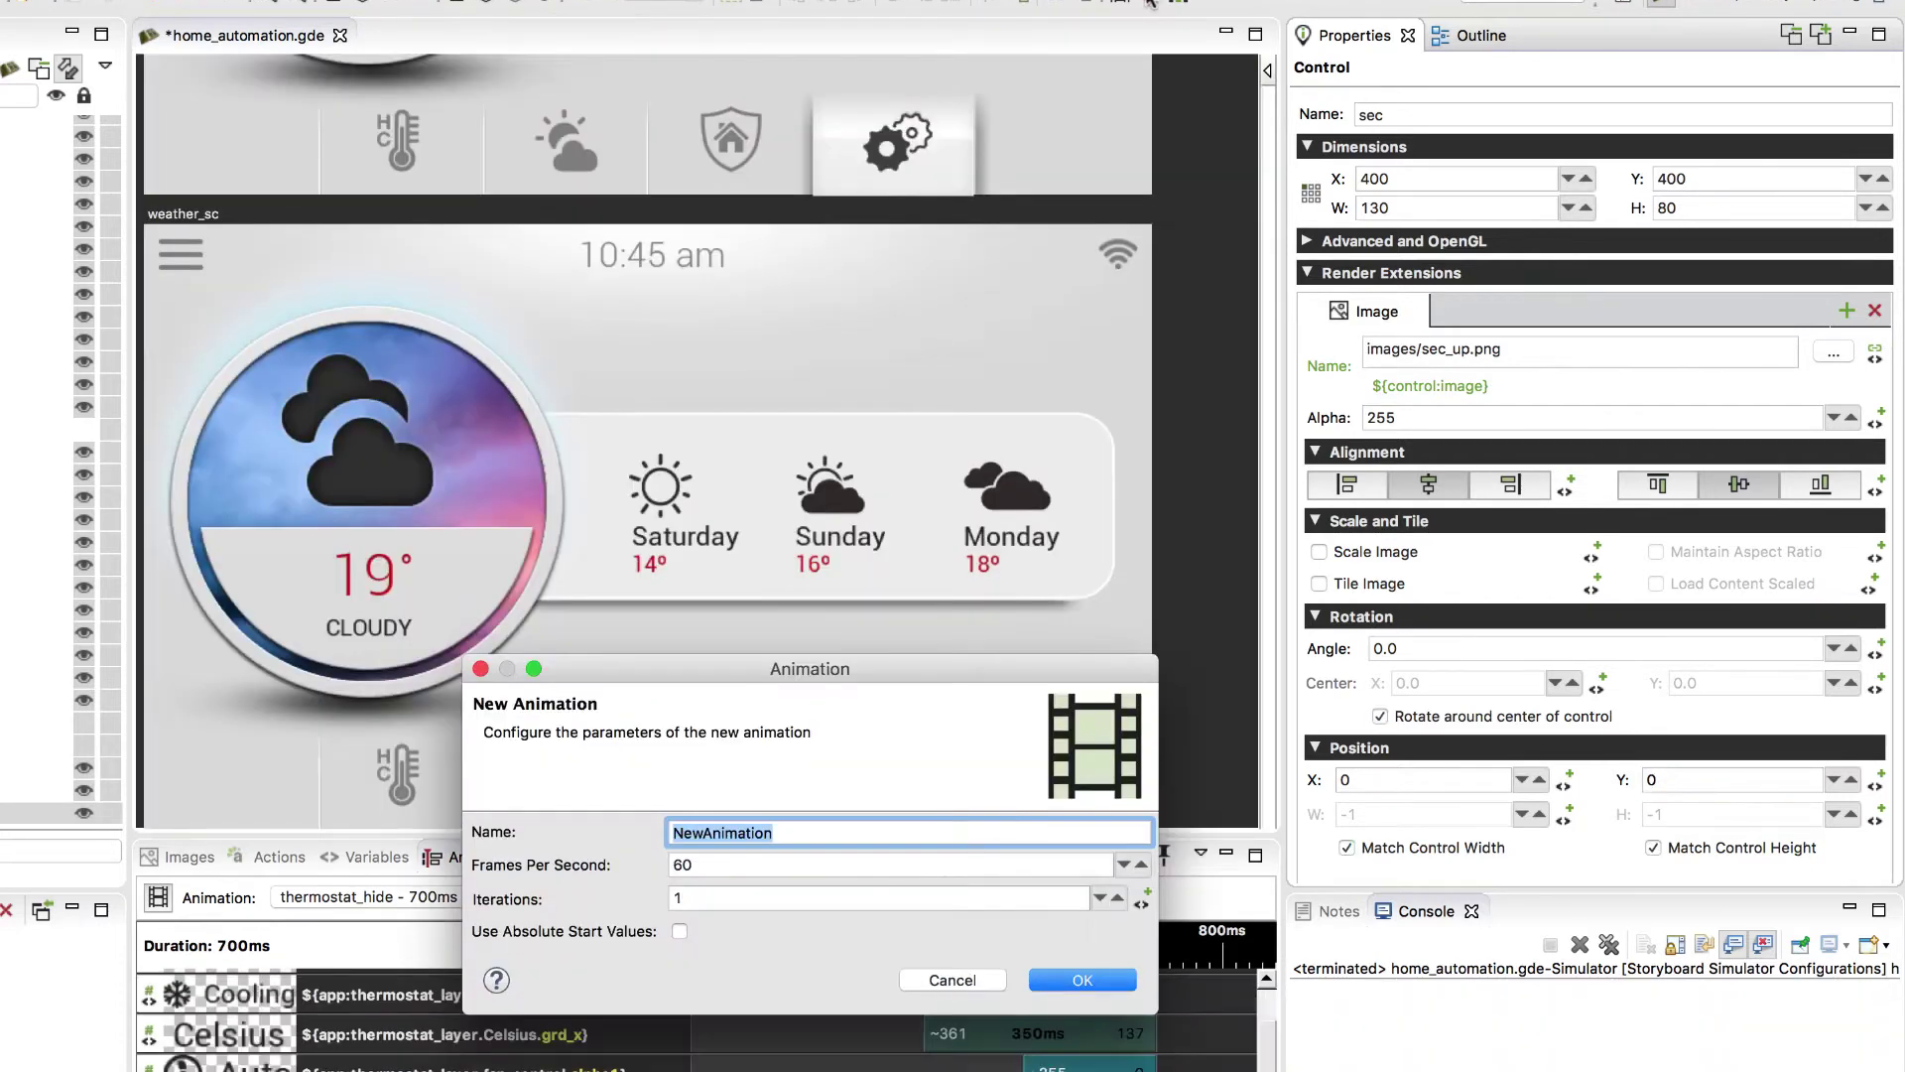
text(button)
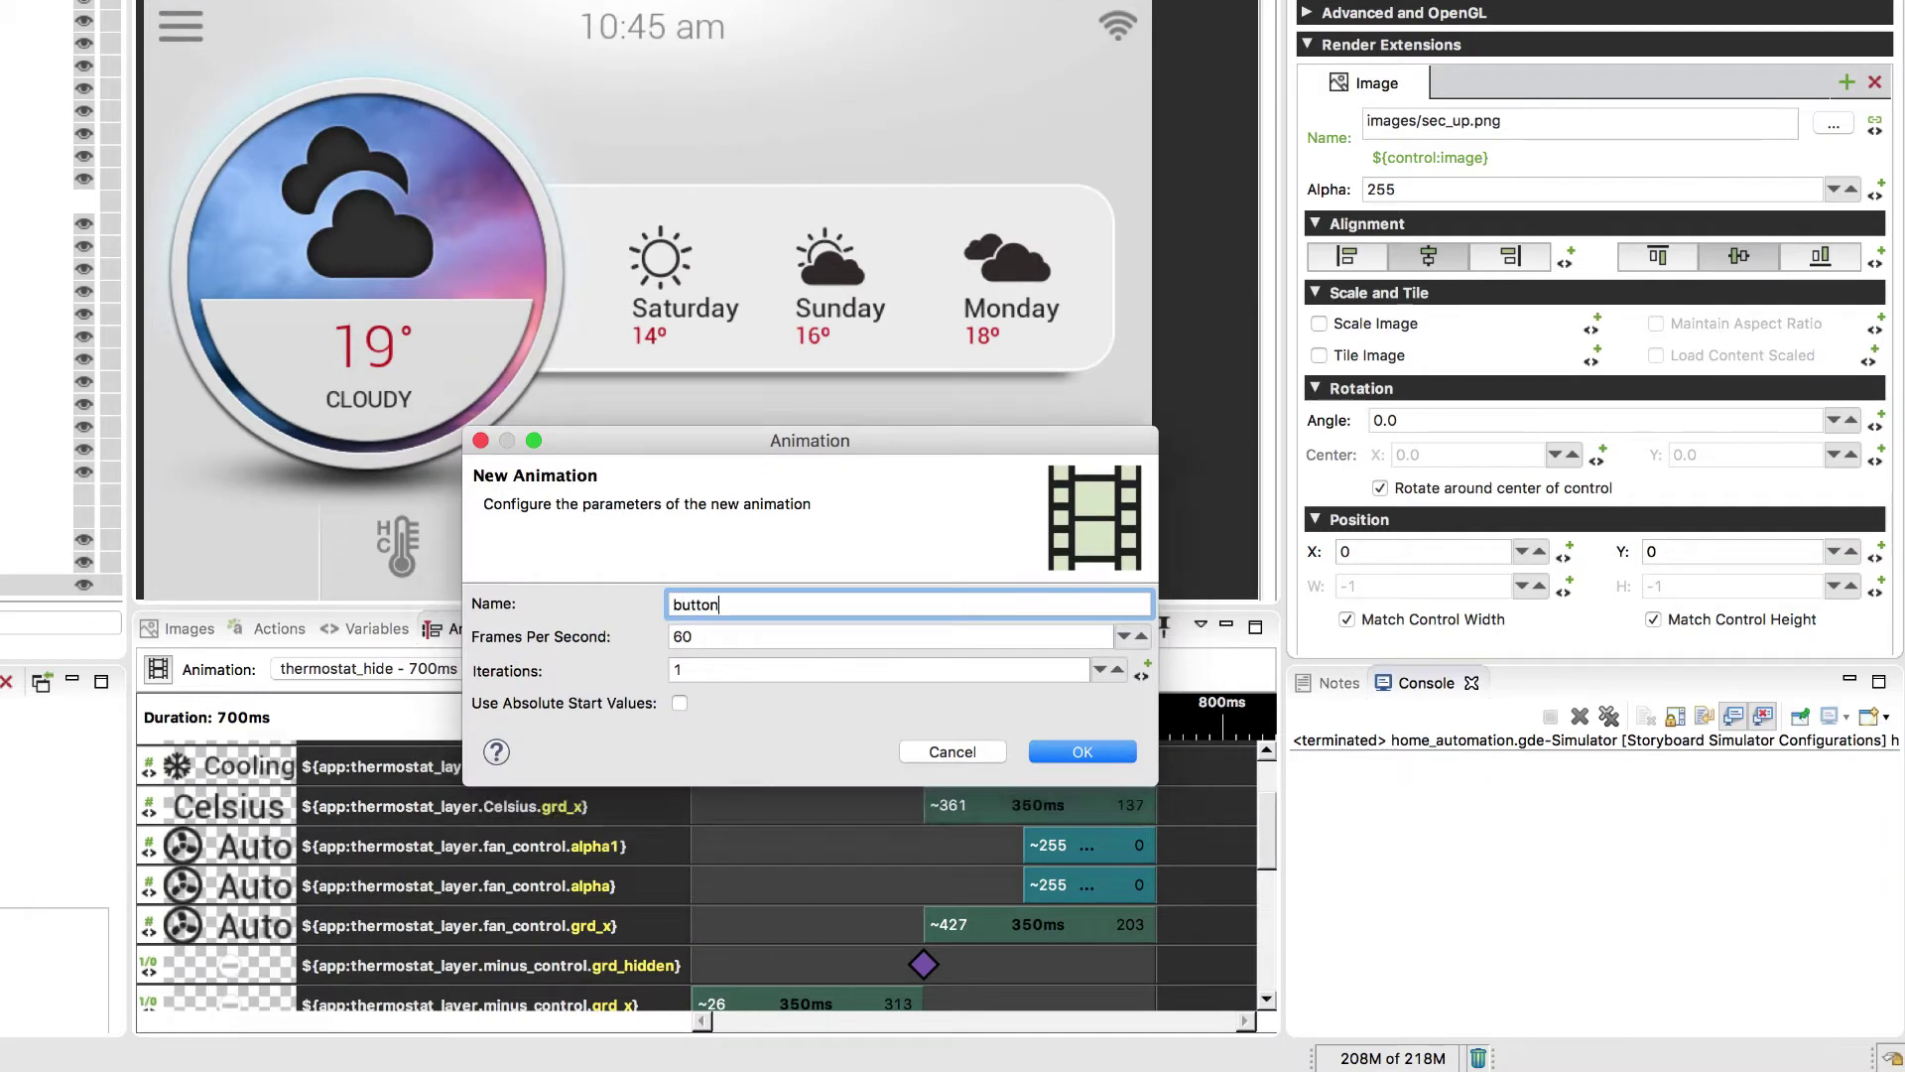
key(Return)
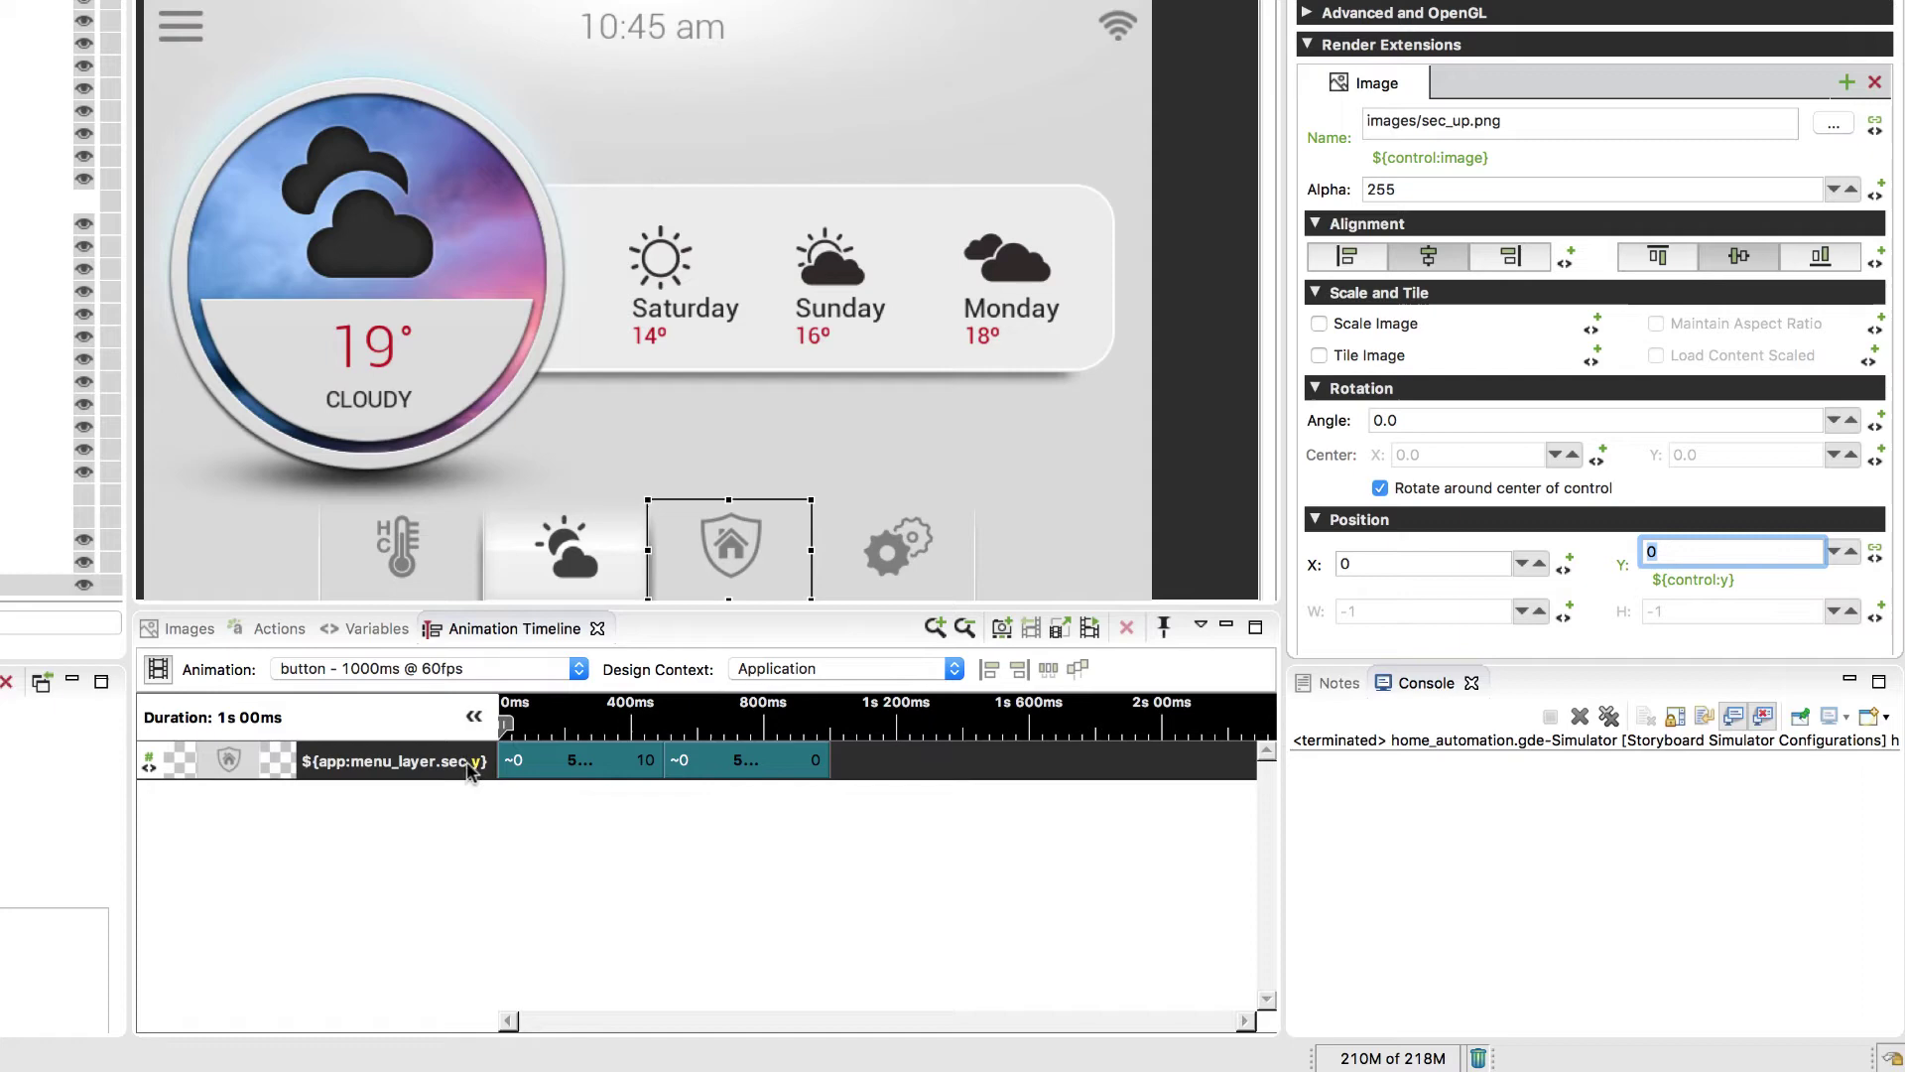
click(714, 554)
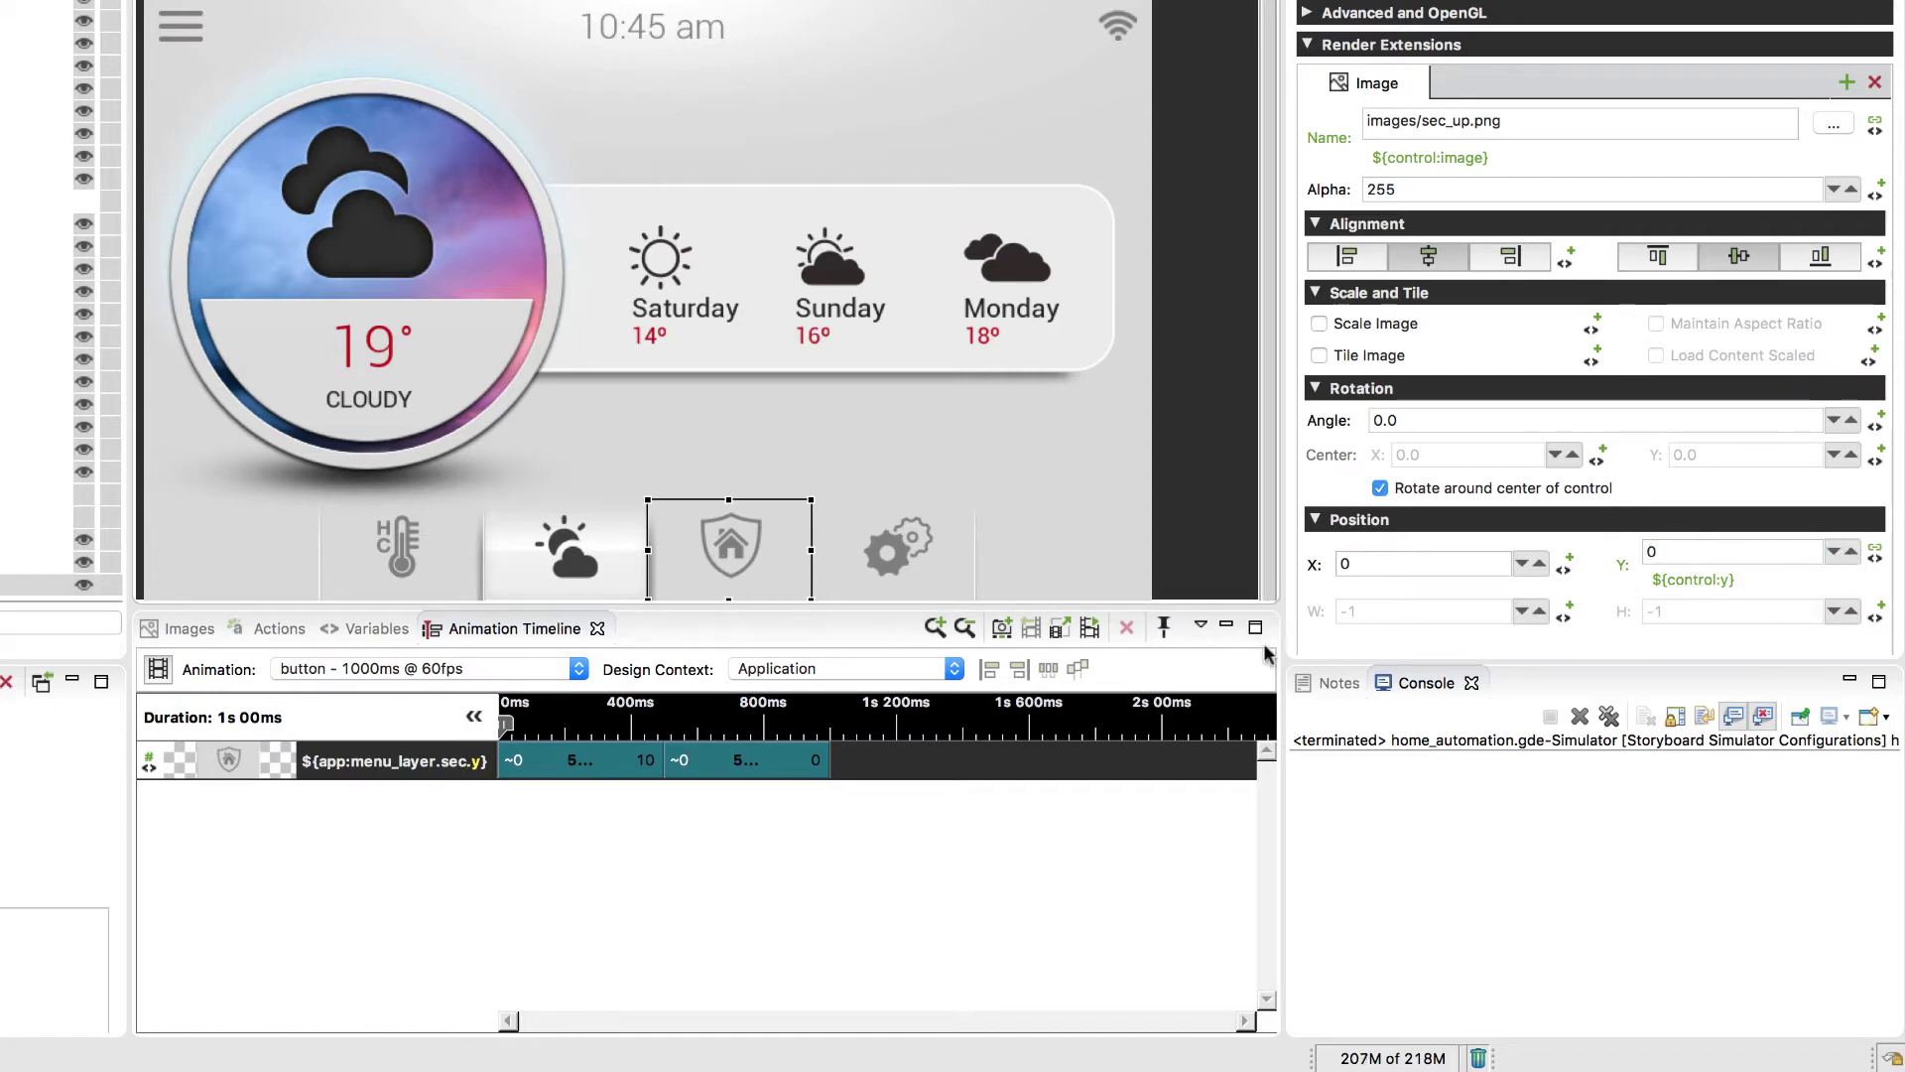
- Switch to the thermostat_hide animation and select its fan_control.grd_x step easing to 203
click(501, 669)
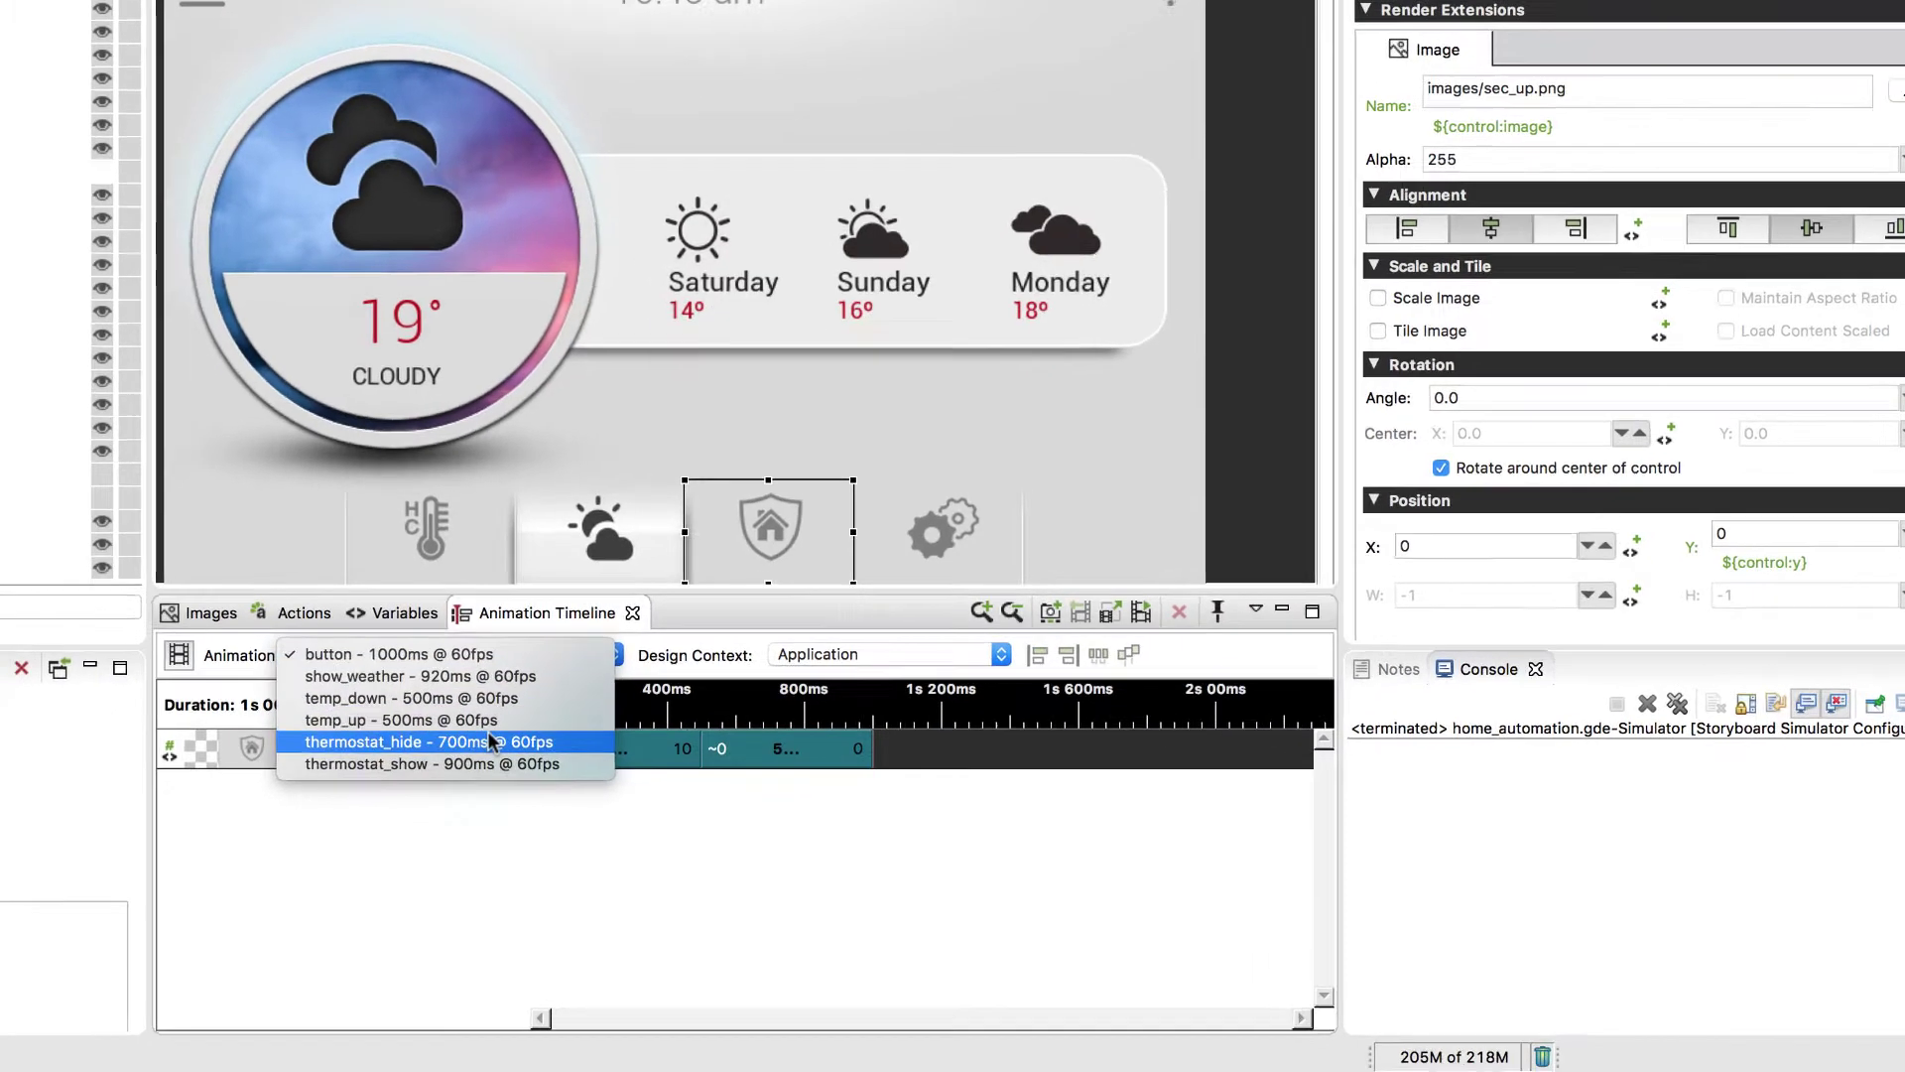
click(387, 753)
scroll(942, 818, down, 9)
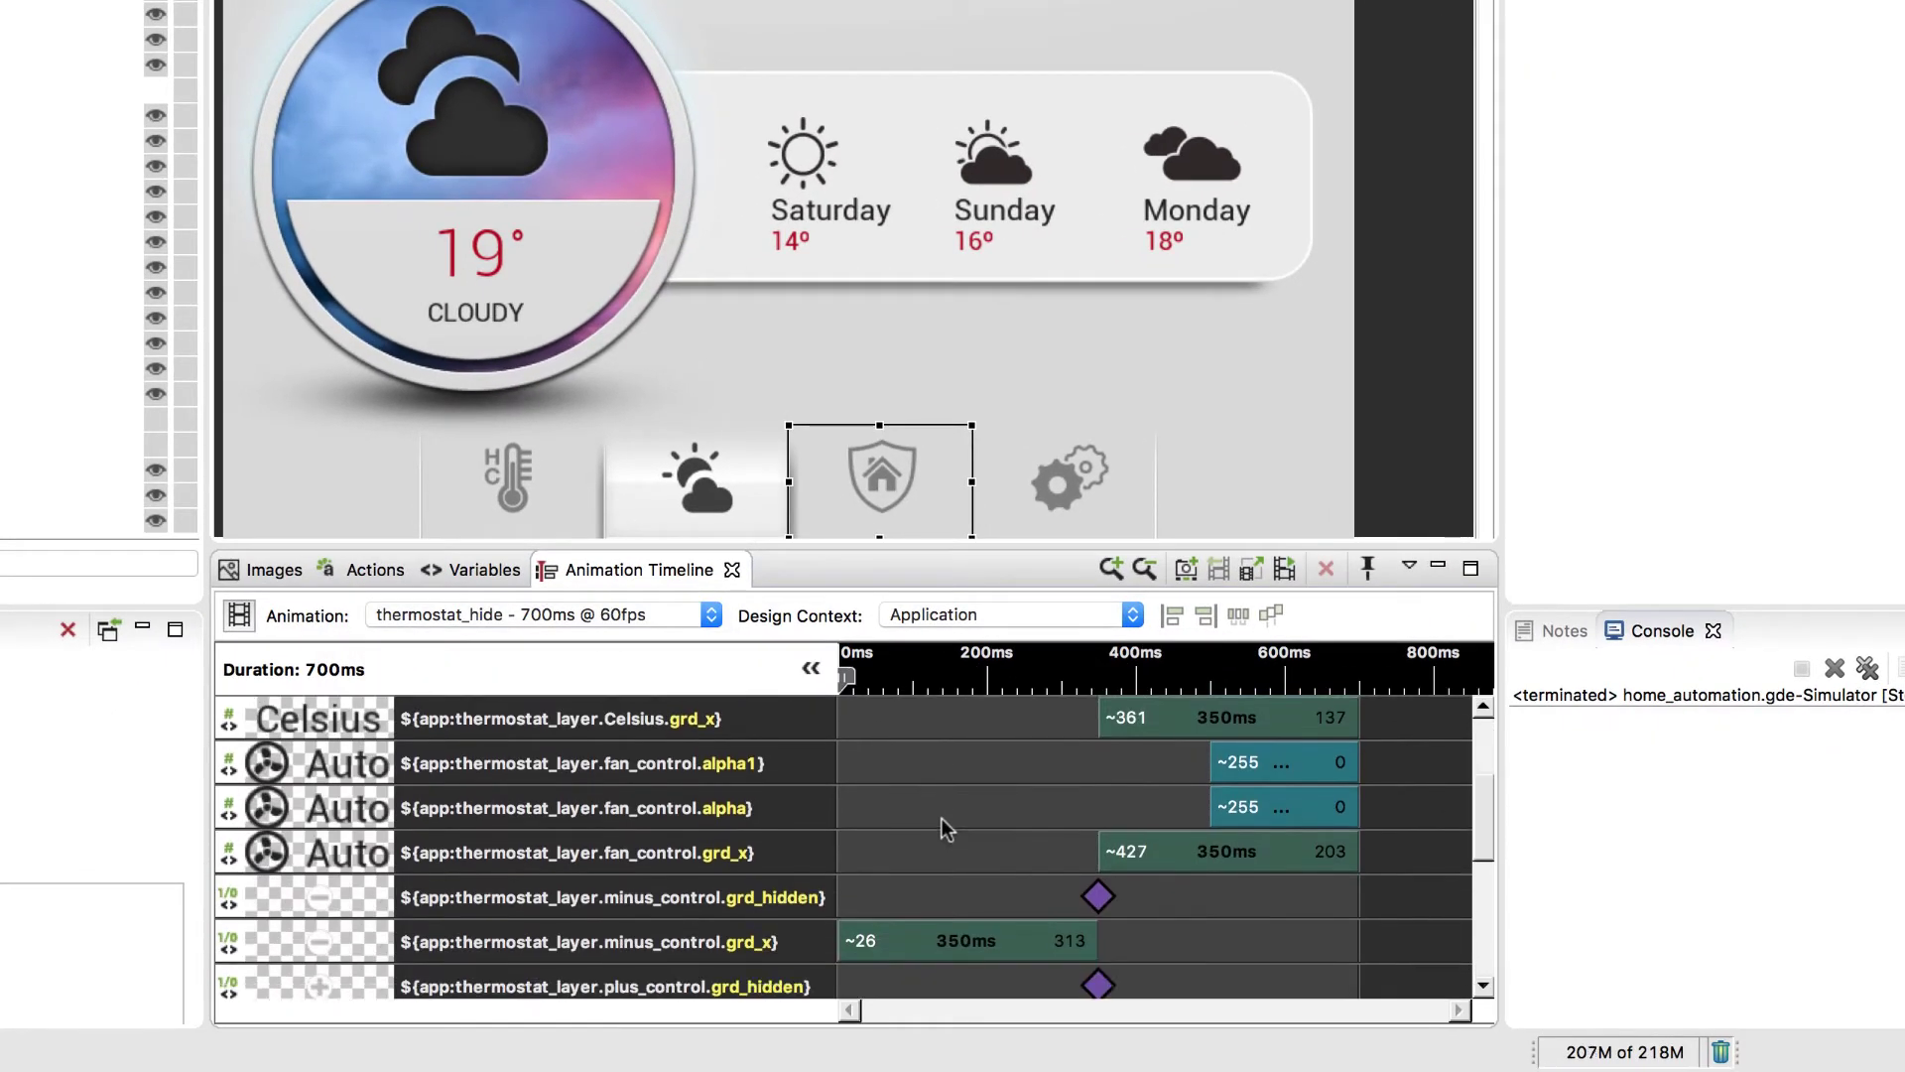
scroll(941, 818, up, 8)
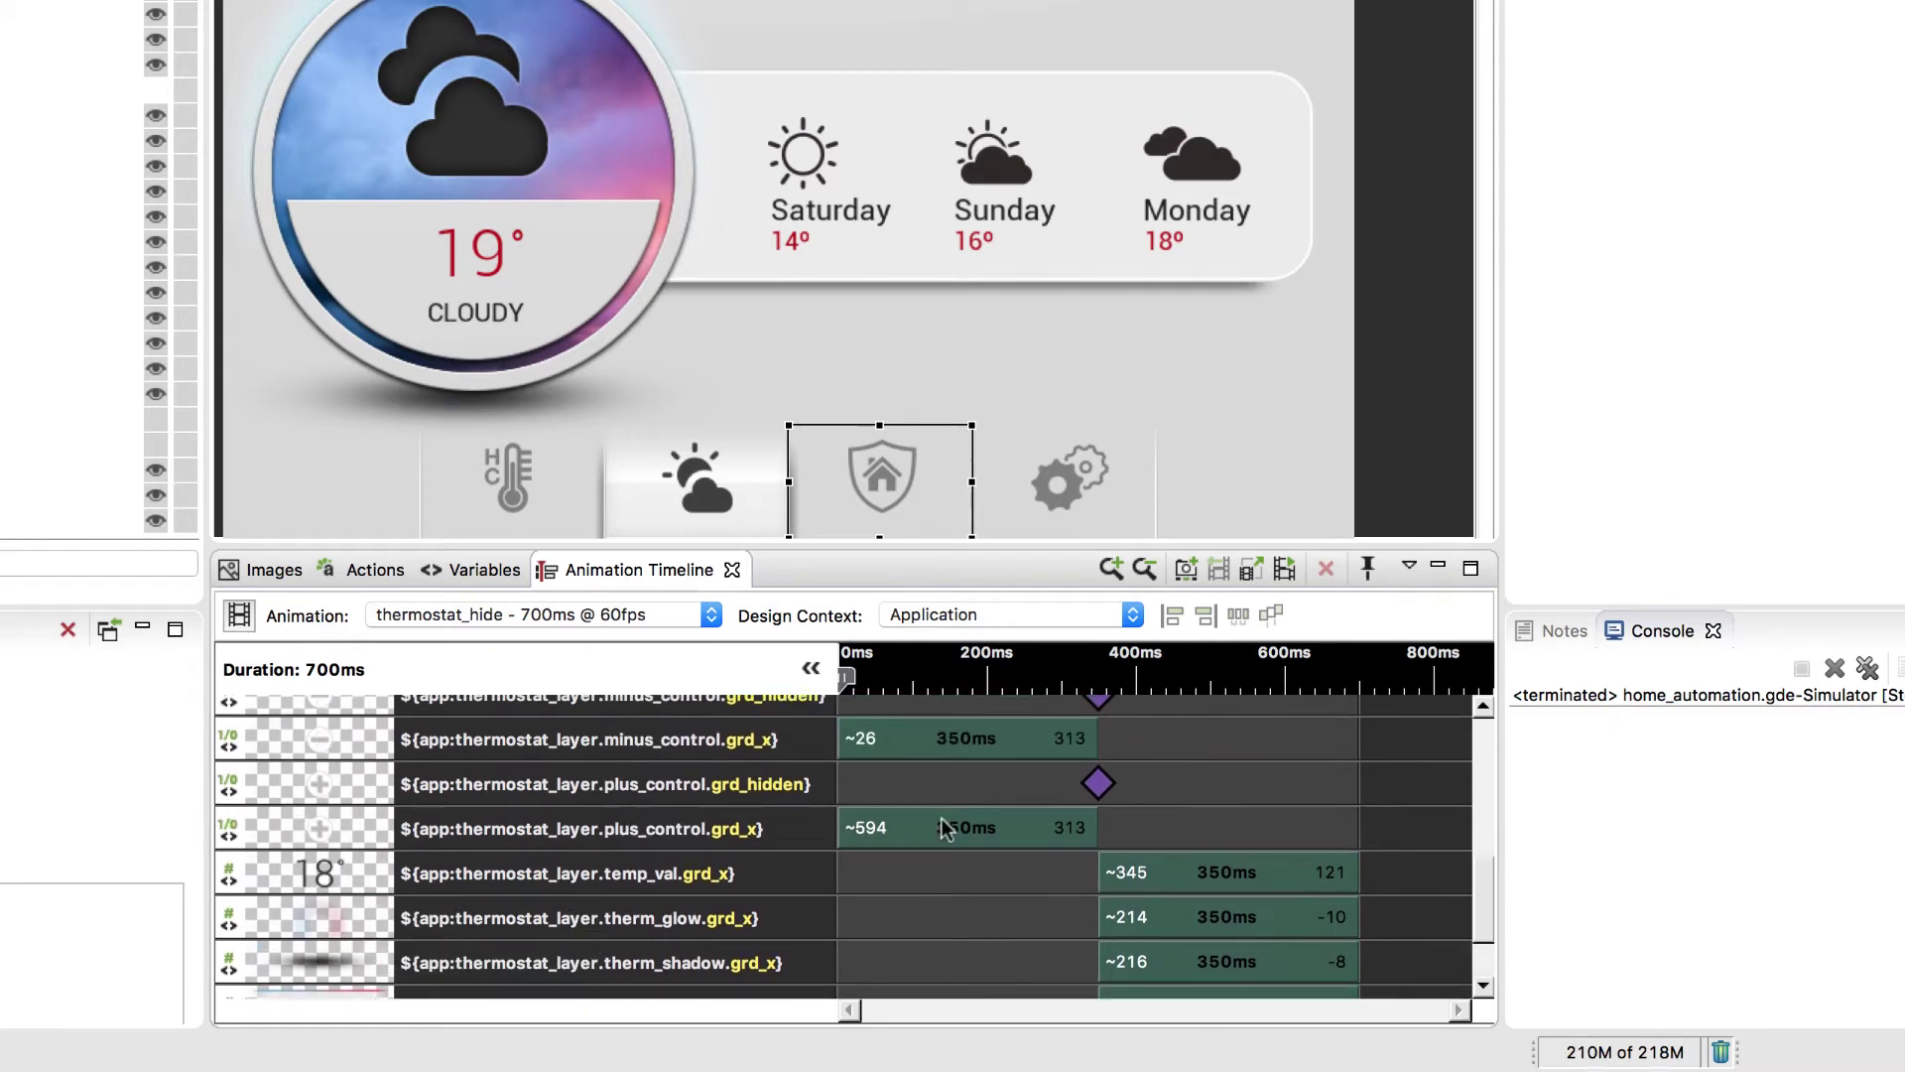
scroll(940, 818, up, 1)
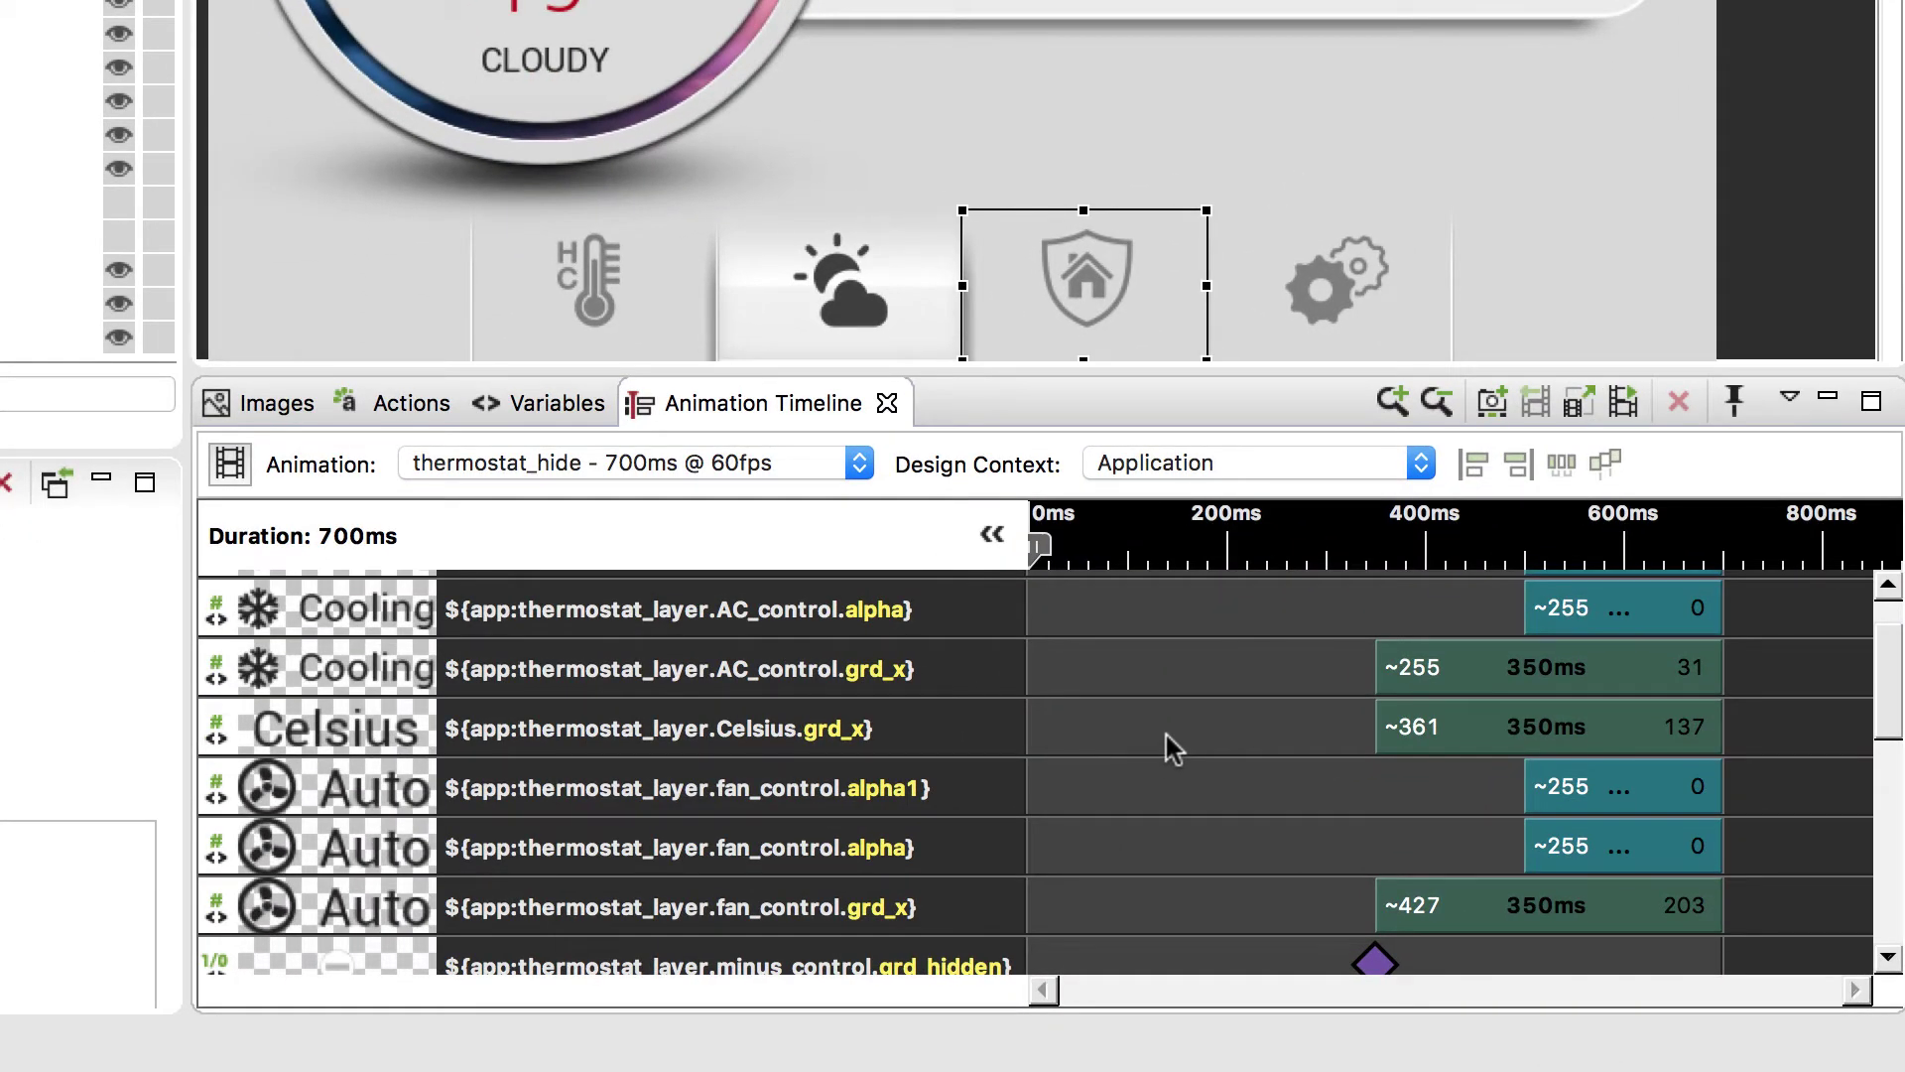
scroll(941, 817, down, 10)
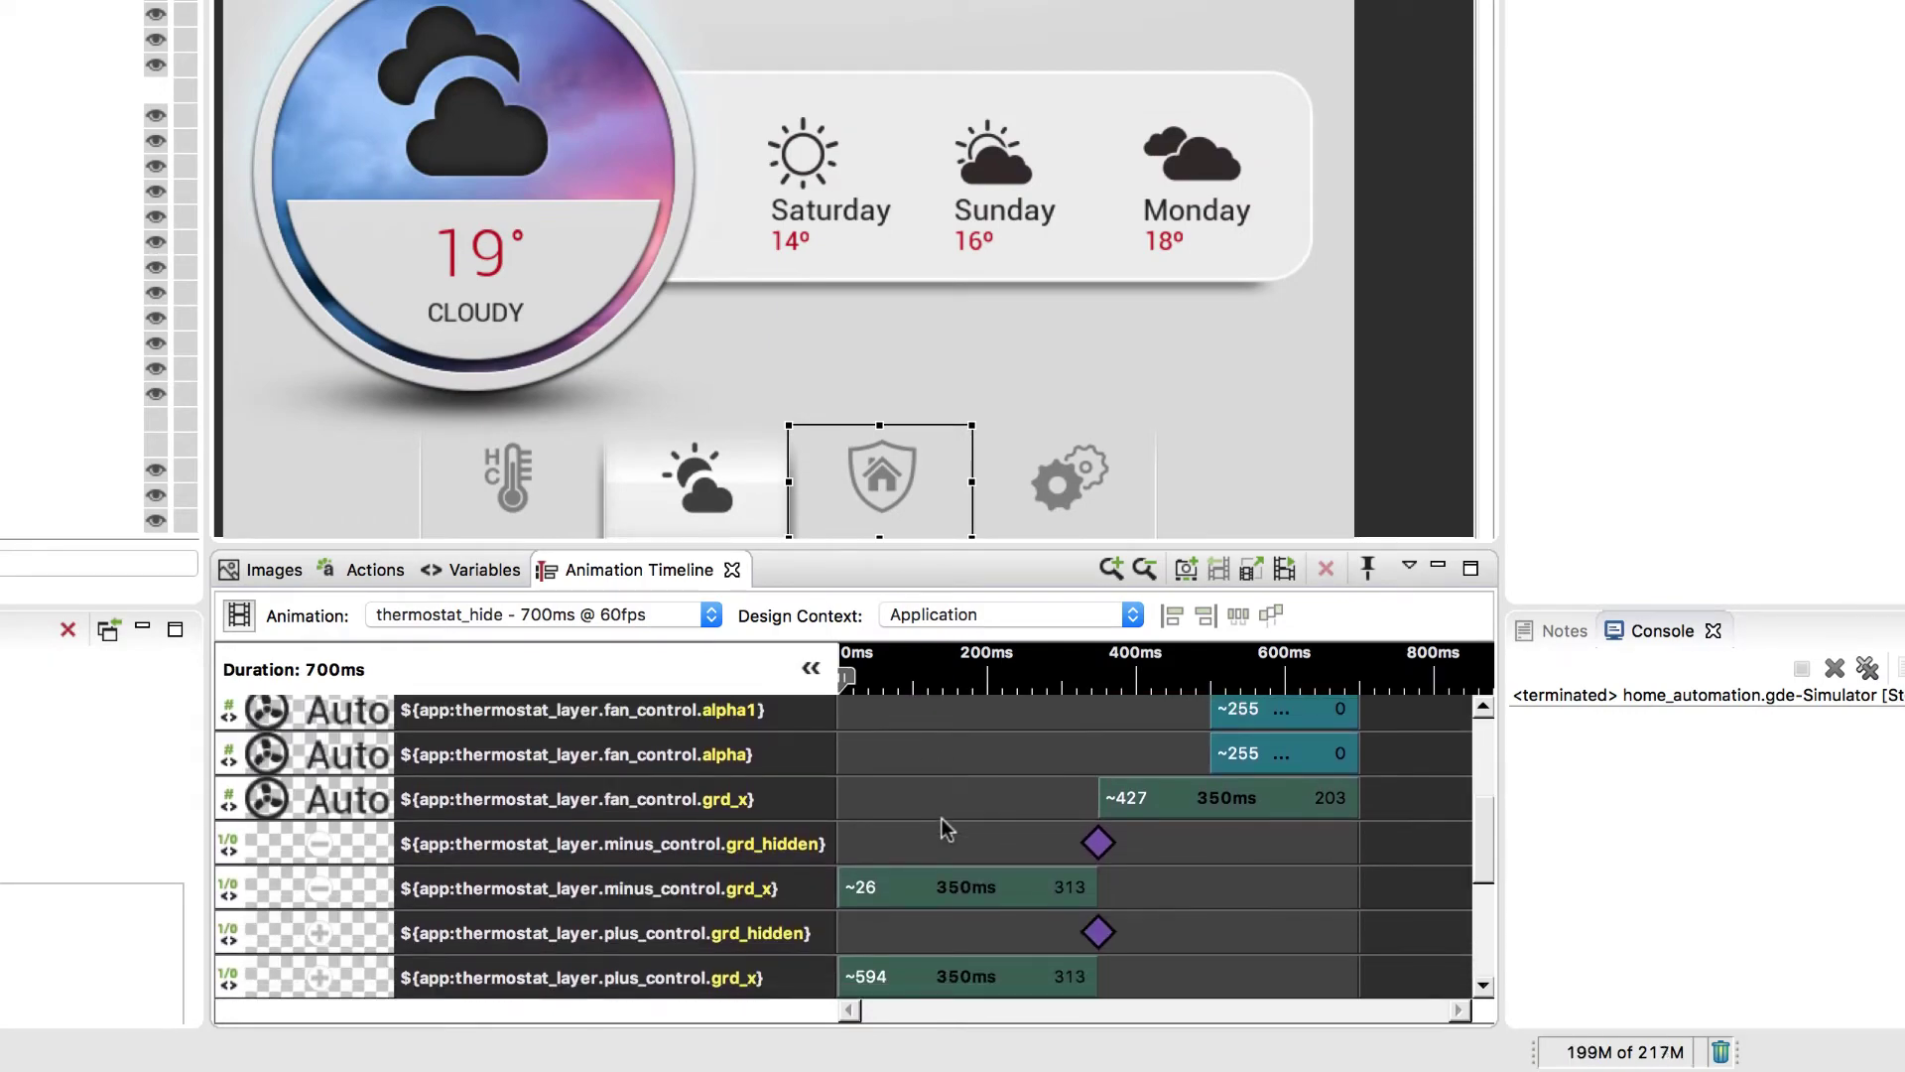
click(693, 801)
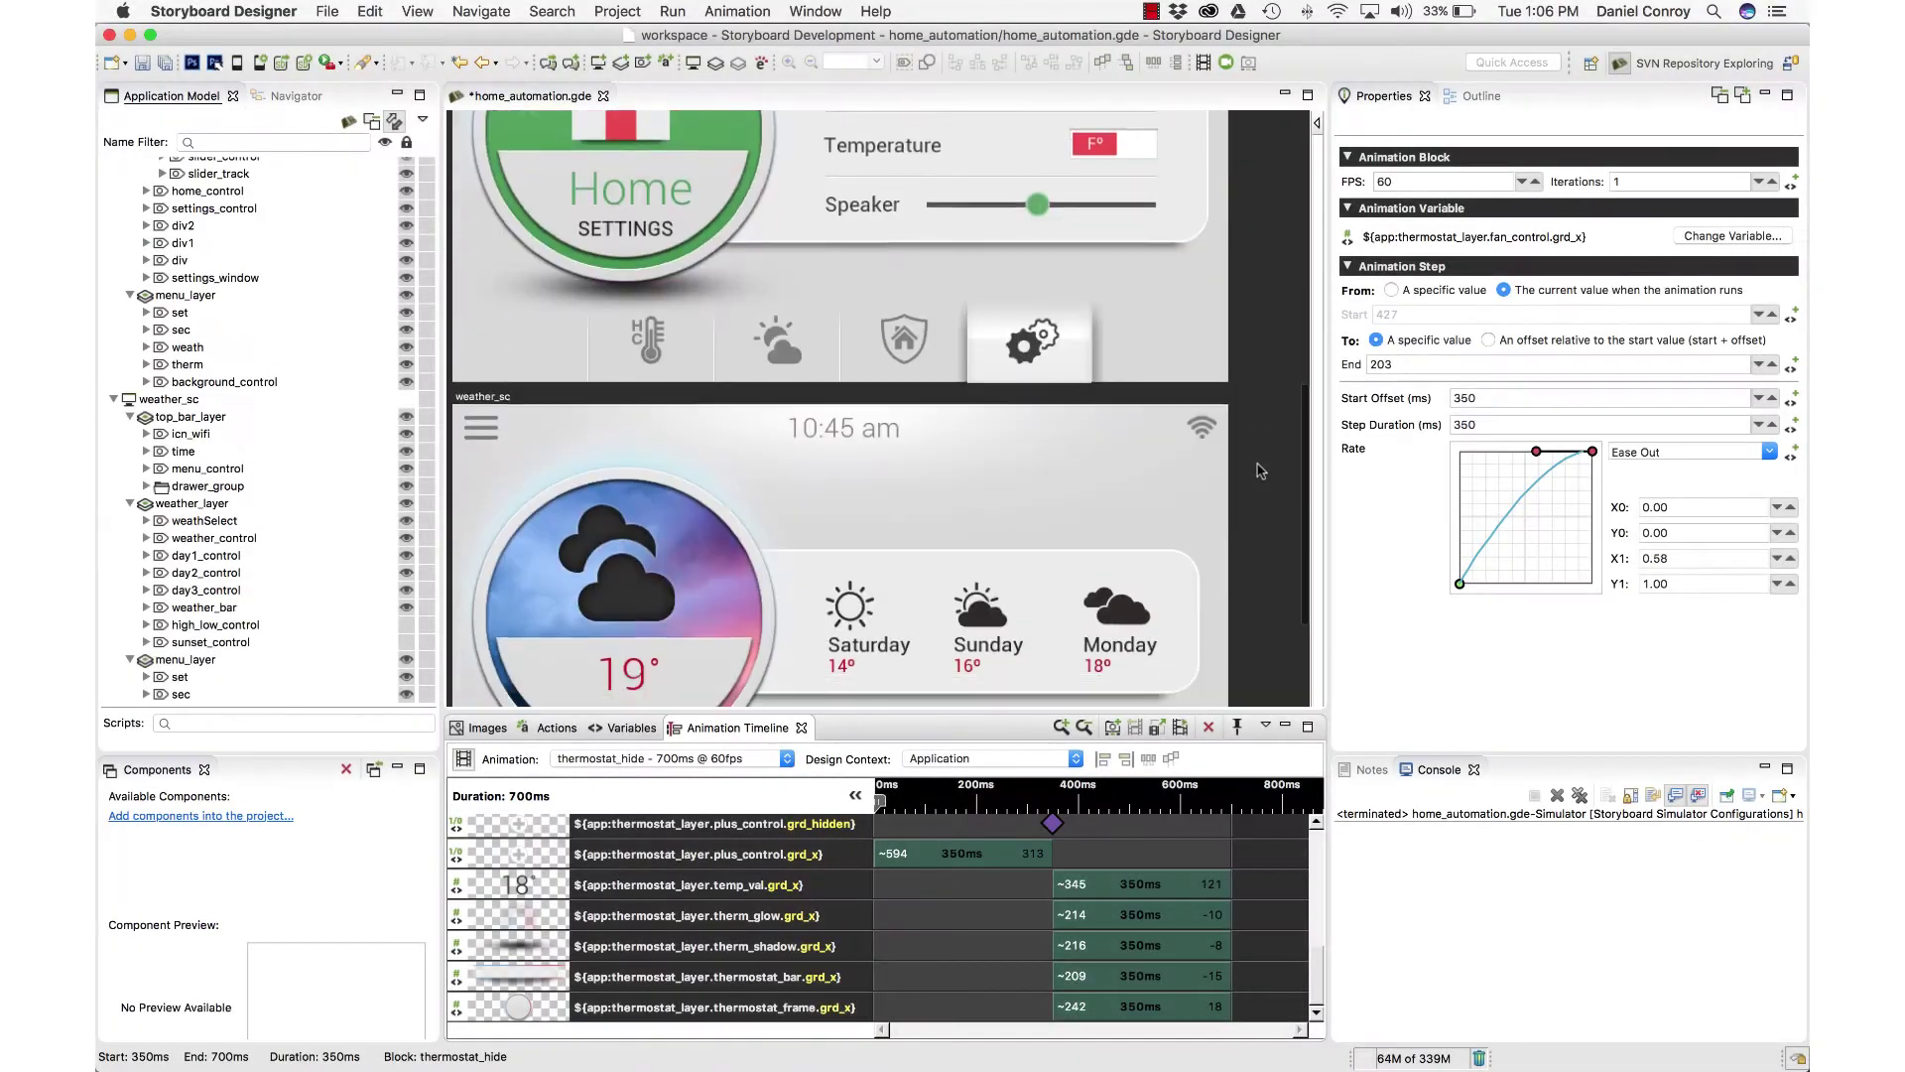
- Show the sec control's variables, then the application-level list including built-in control variables
click(609, 731)
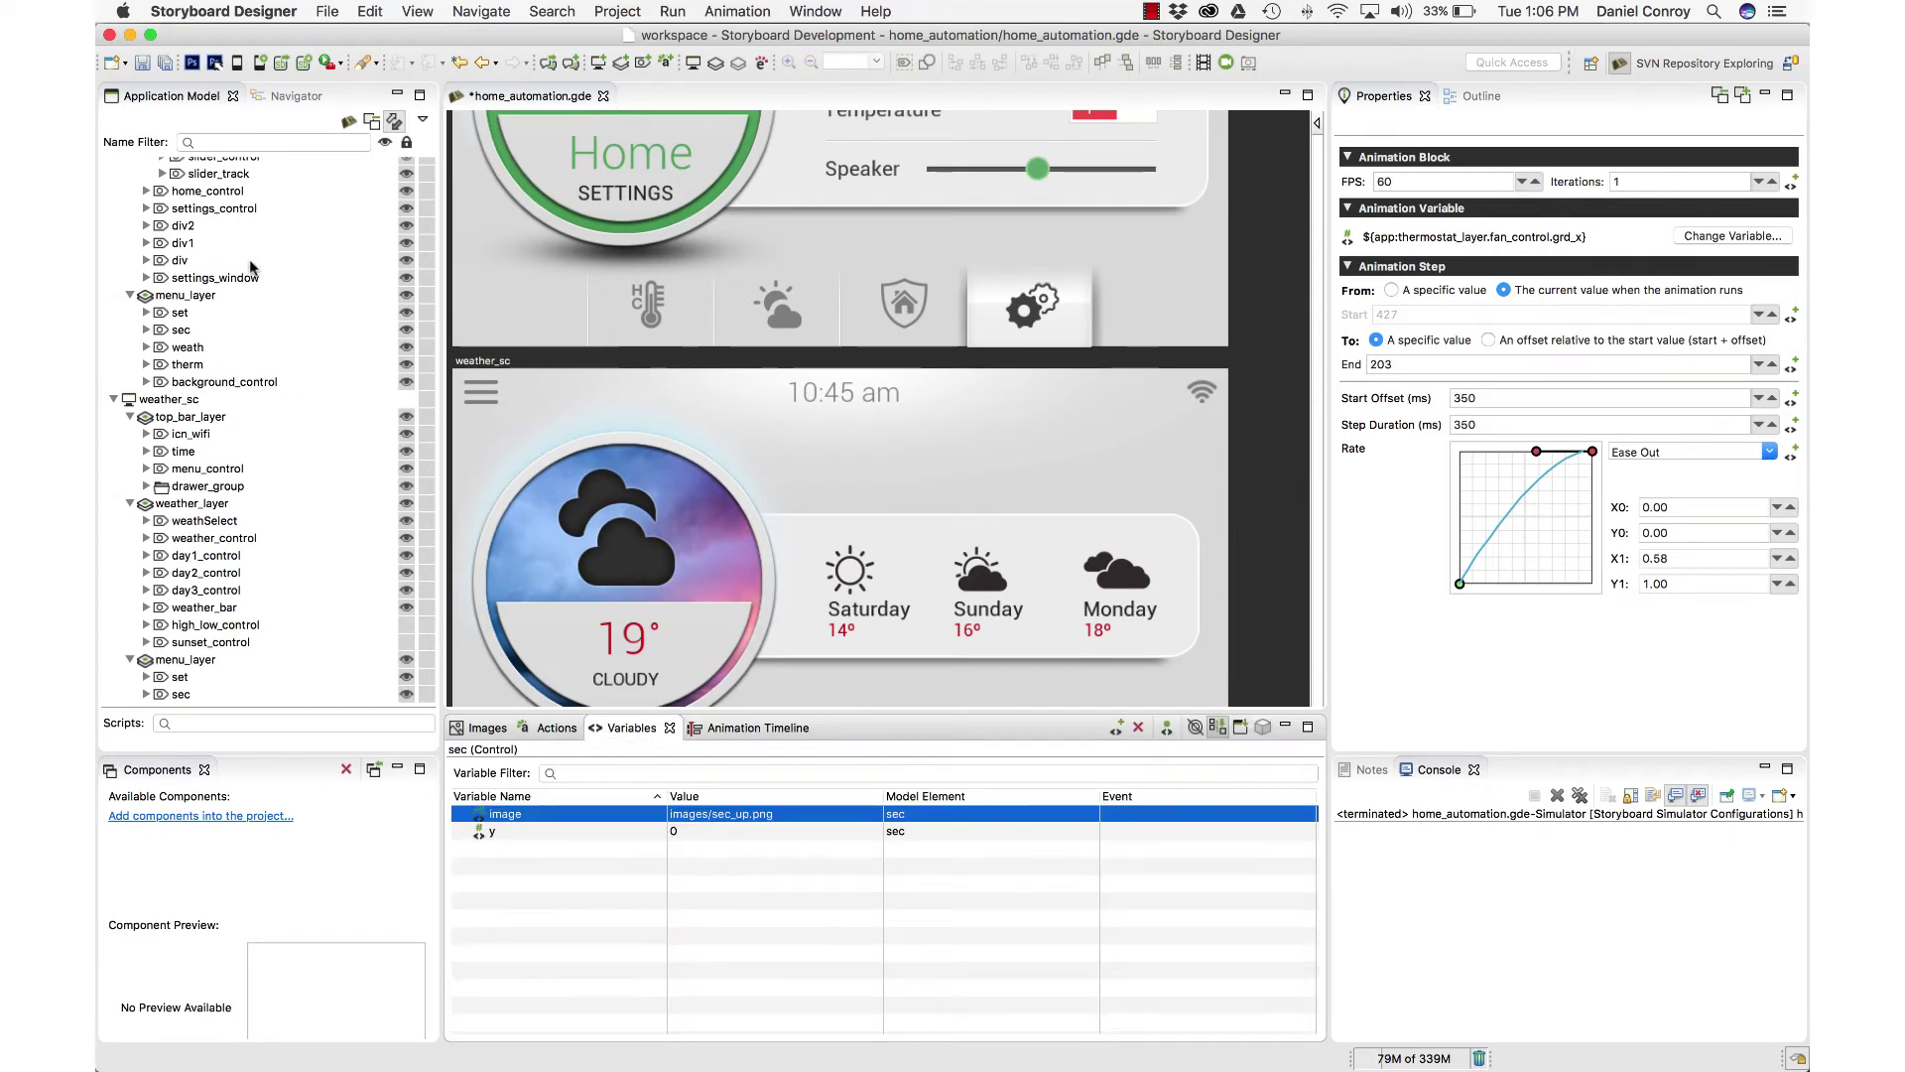
scroll(191, 166, up, 15)
click(191, 166)
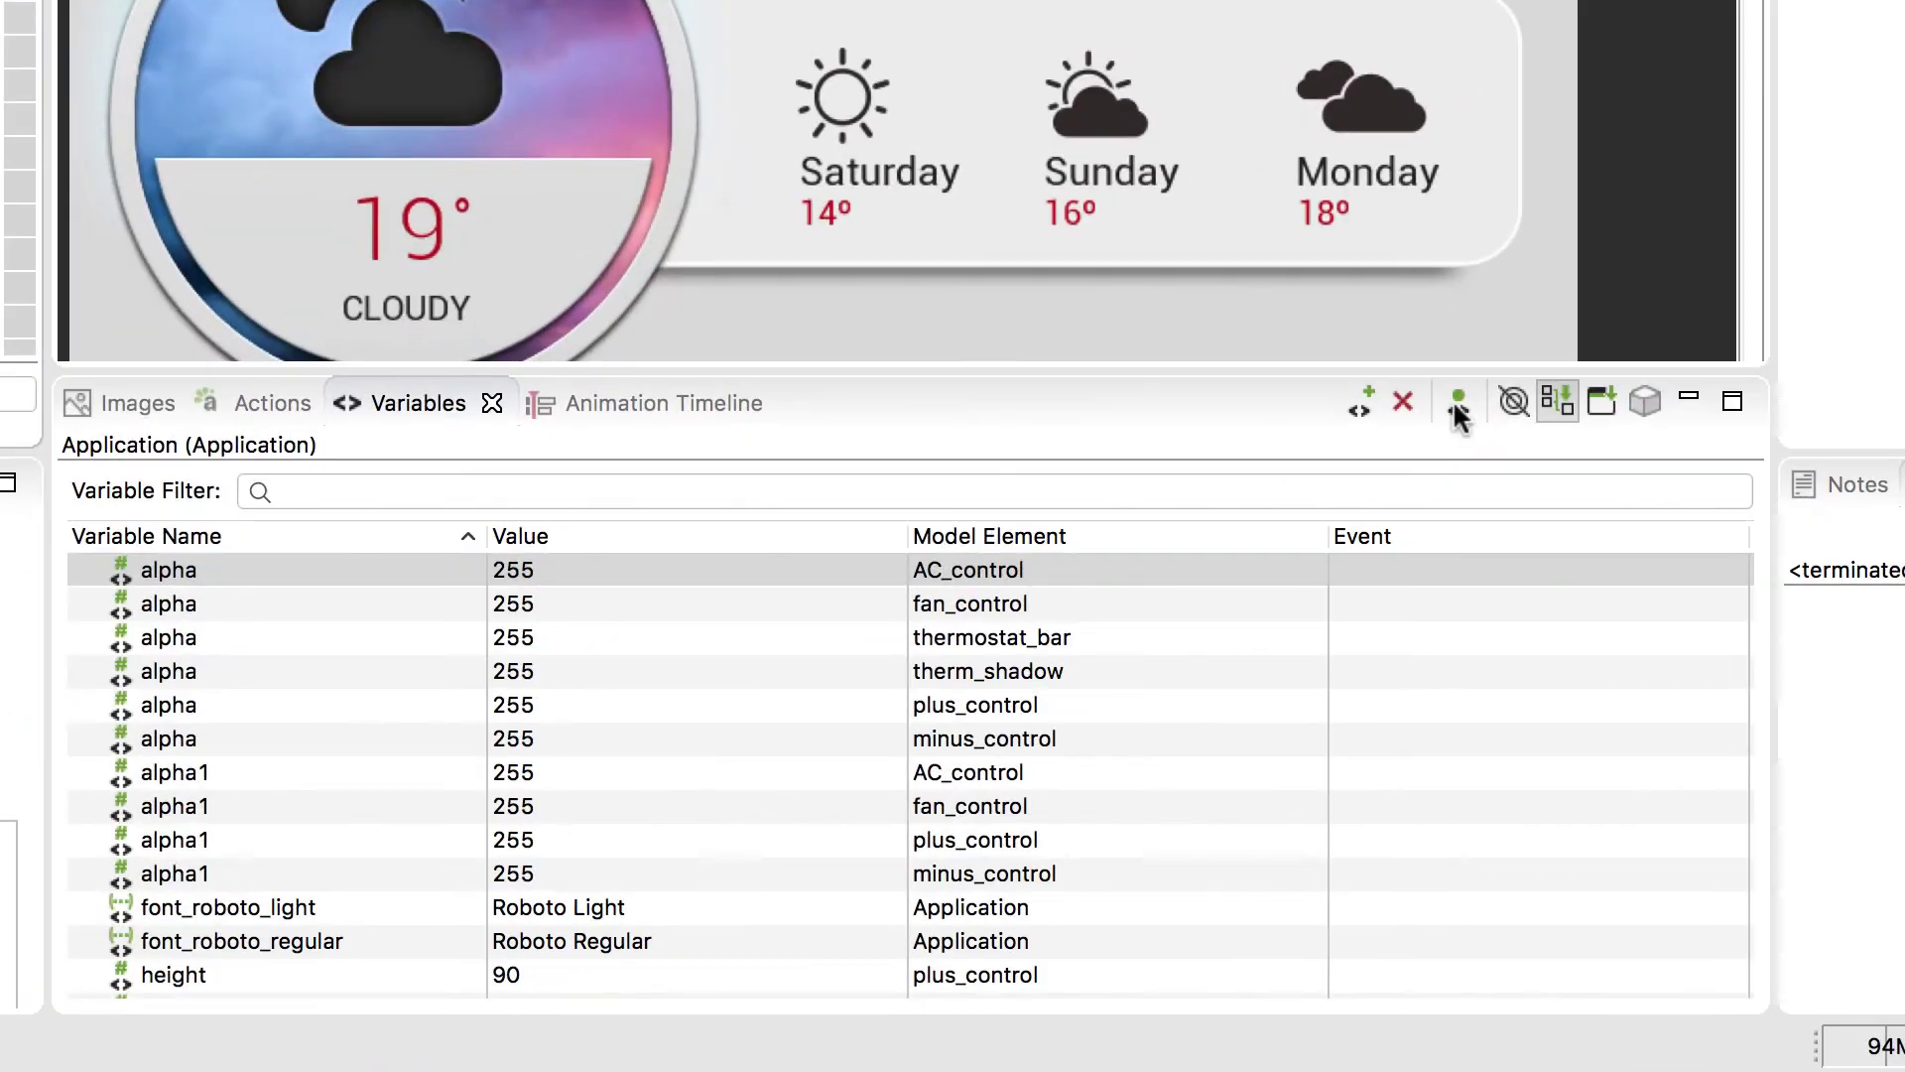
click(1458, 406)
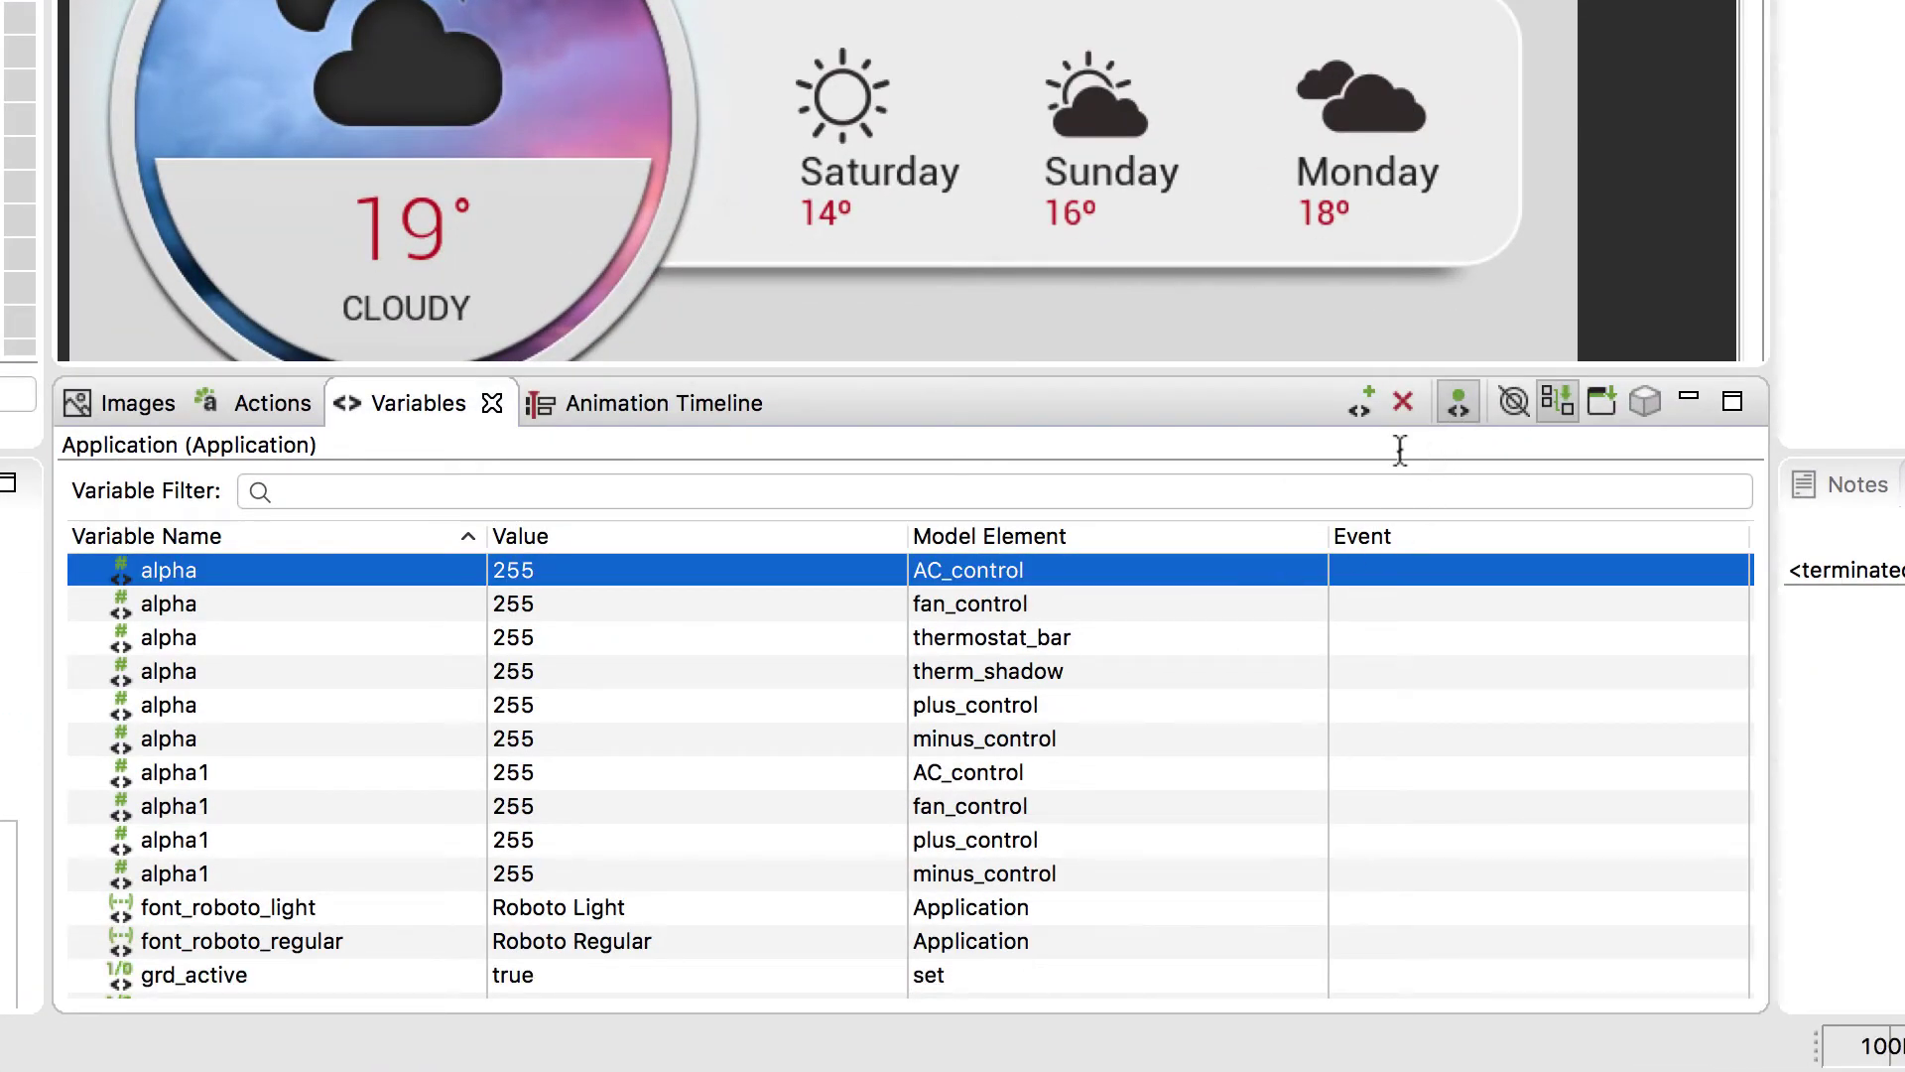
- Scroll the list and toggle the filter to show user variables like alpha, alpha1, height
scroll(363, 881, down, 20)
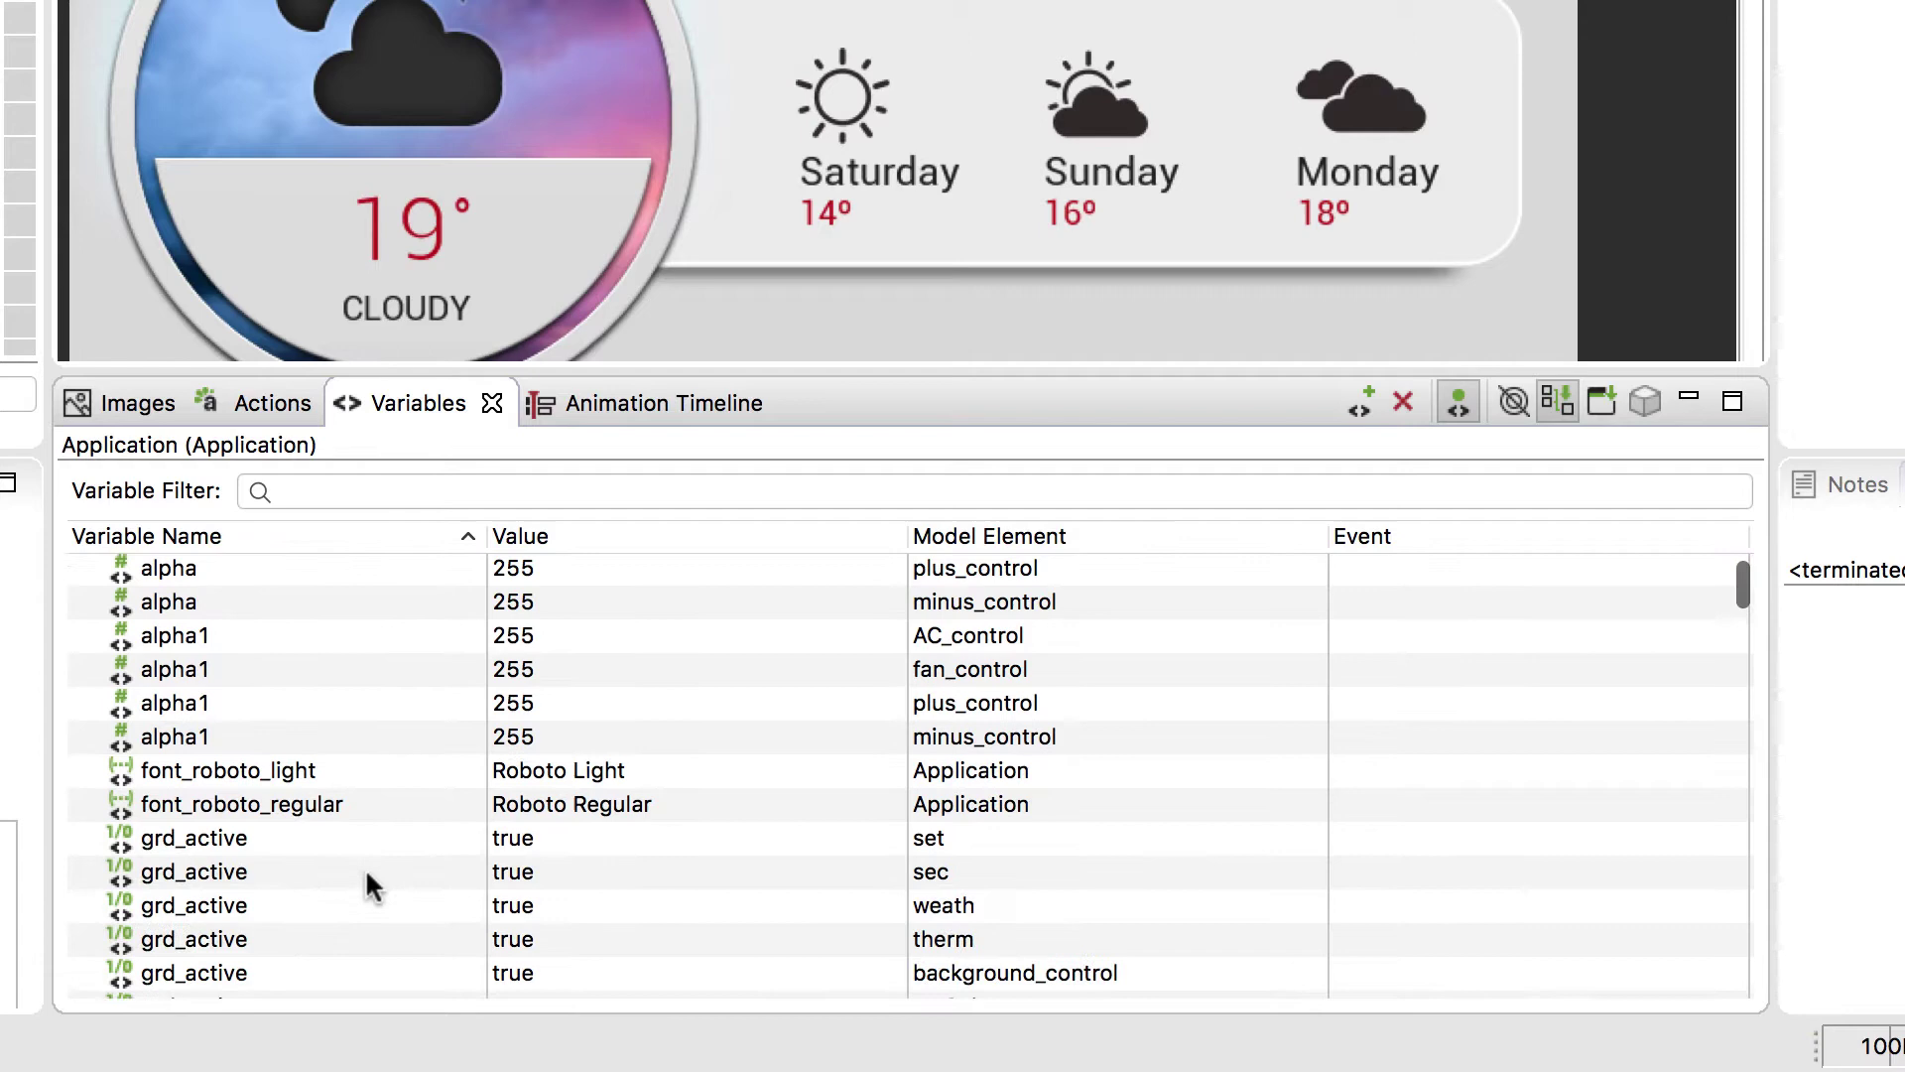
scroll(367, 874, down, 15)
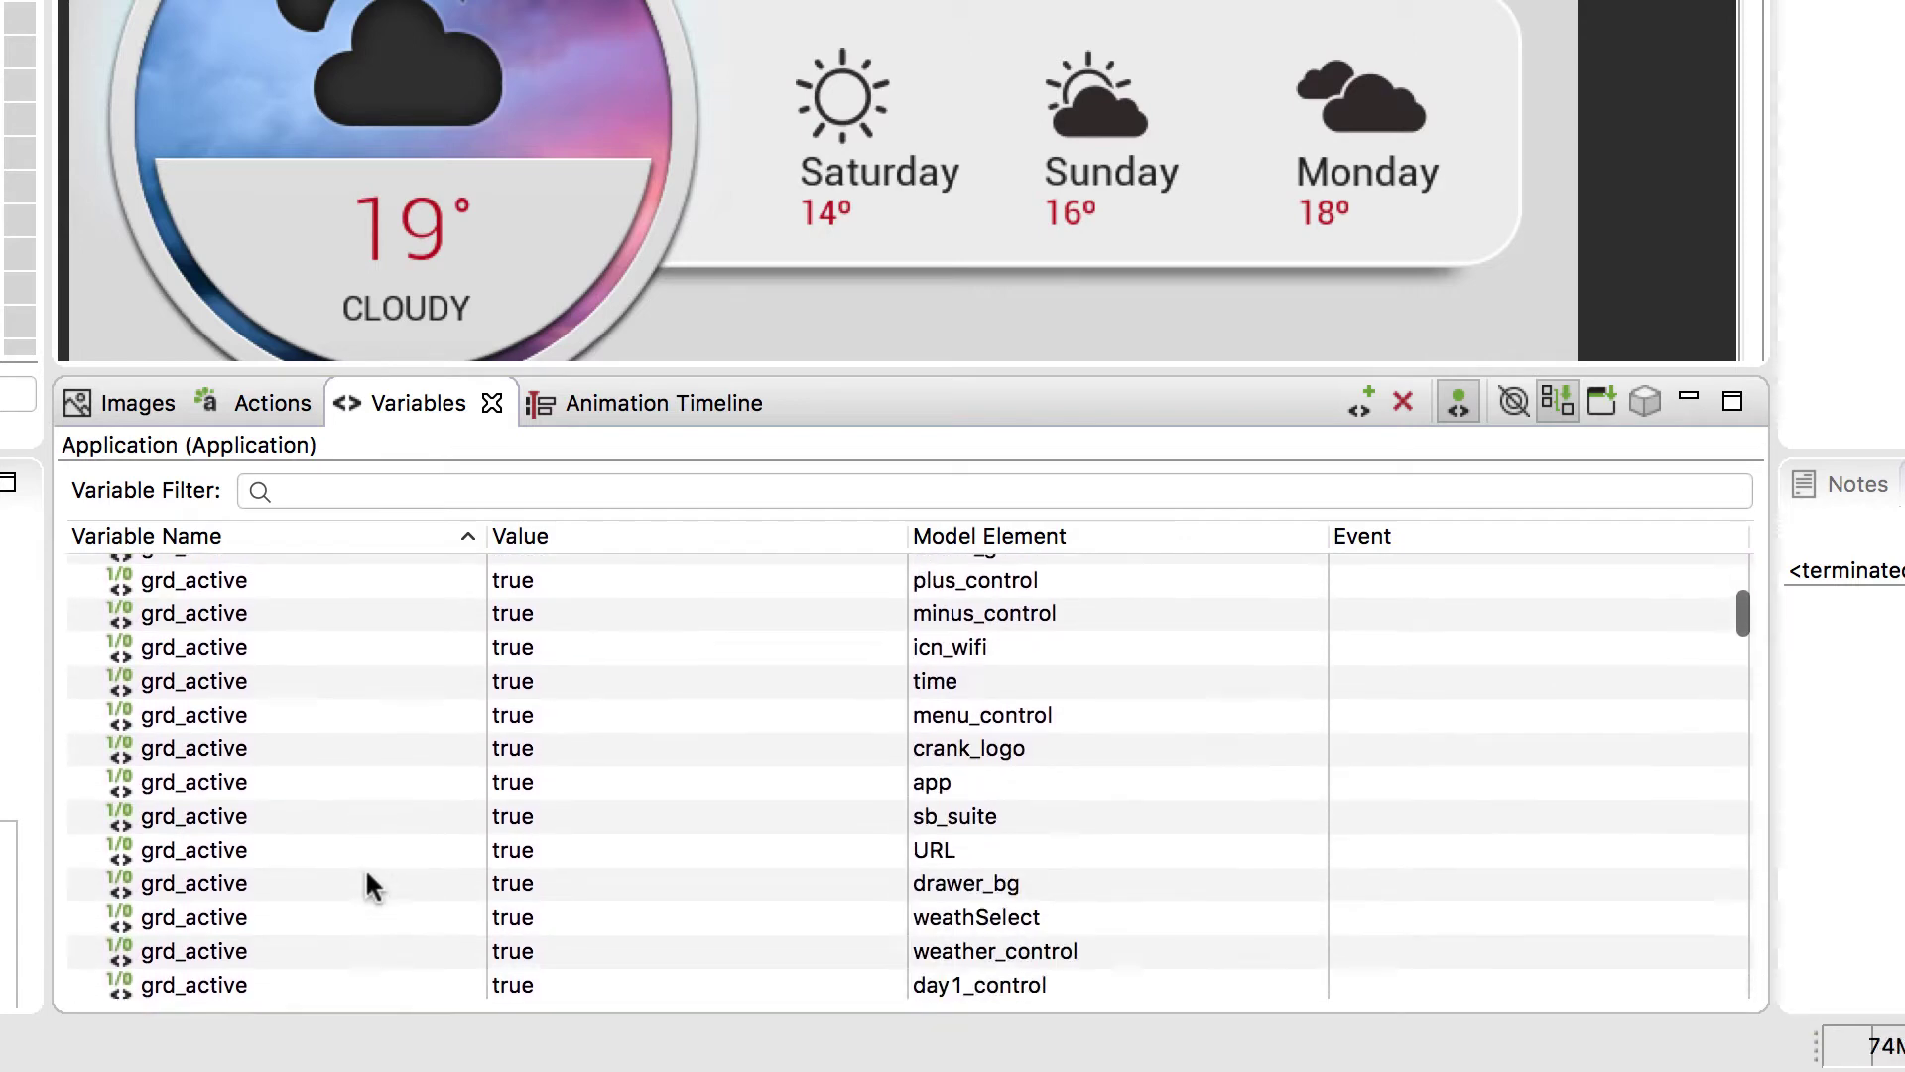
scroll(370, 886, down, 15)
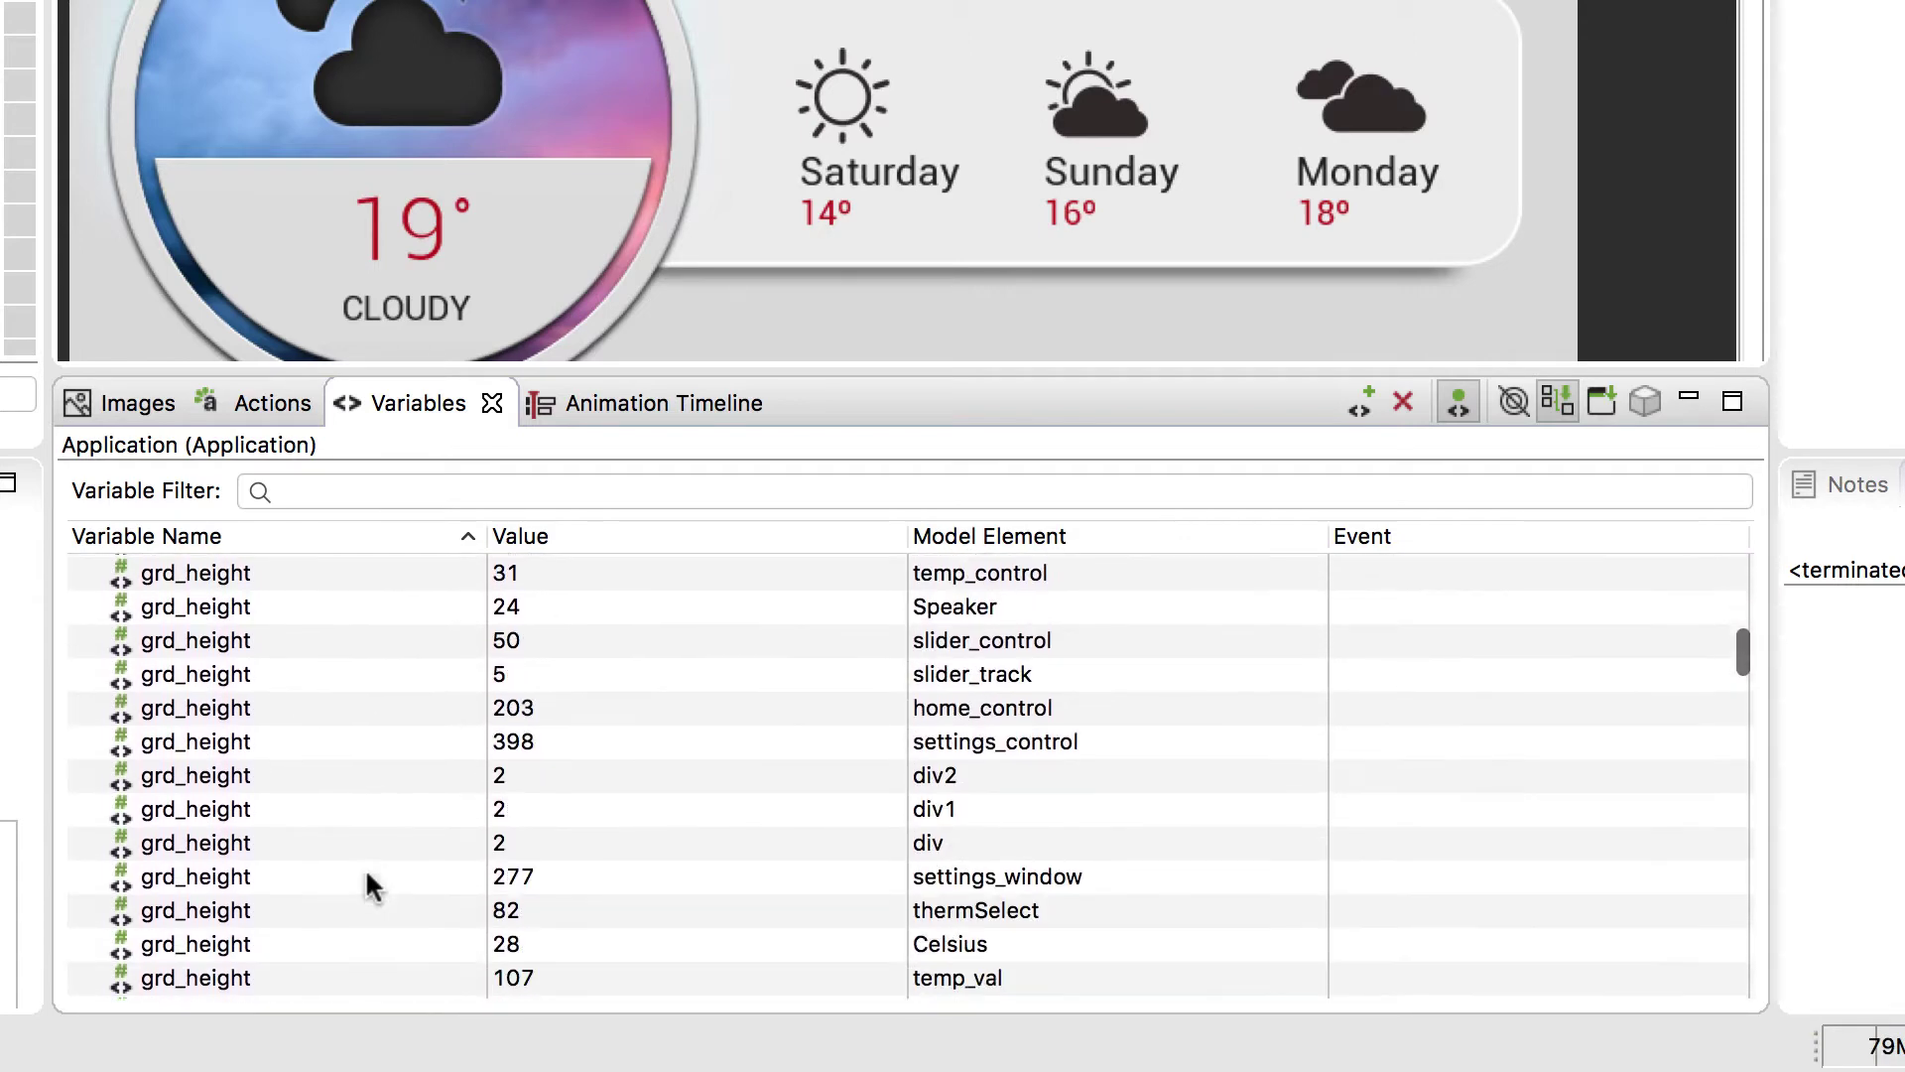
scroll(365, 870, down, 20)
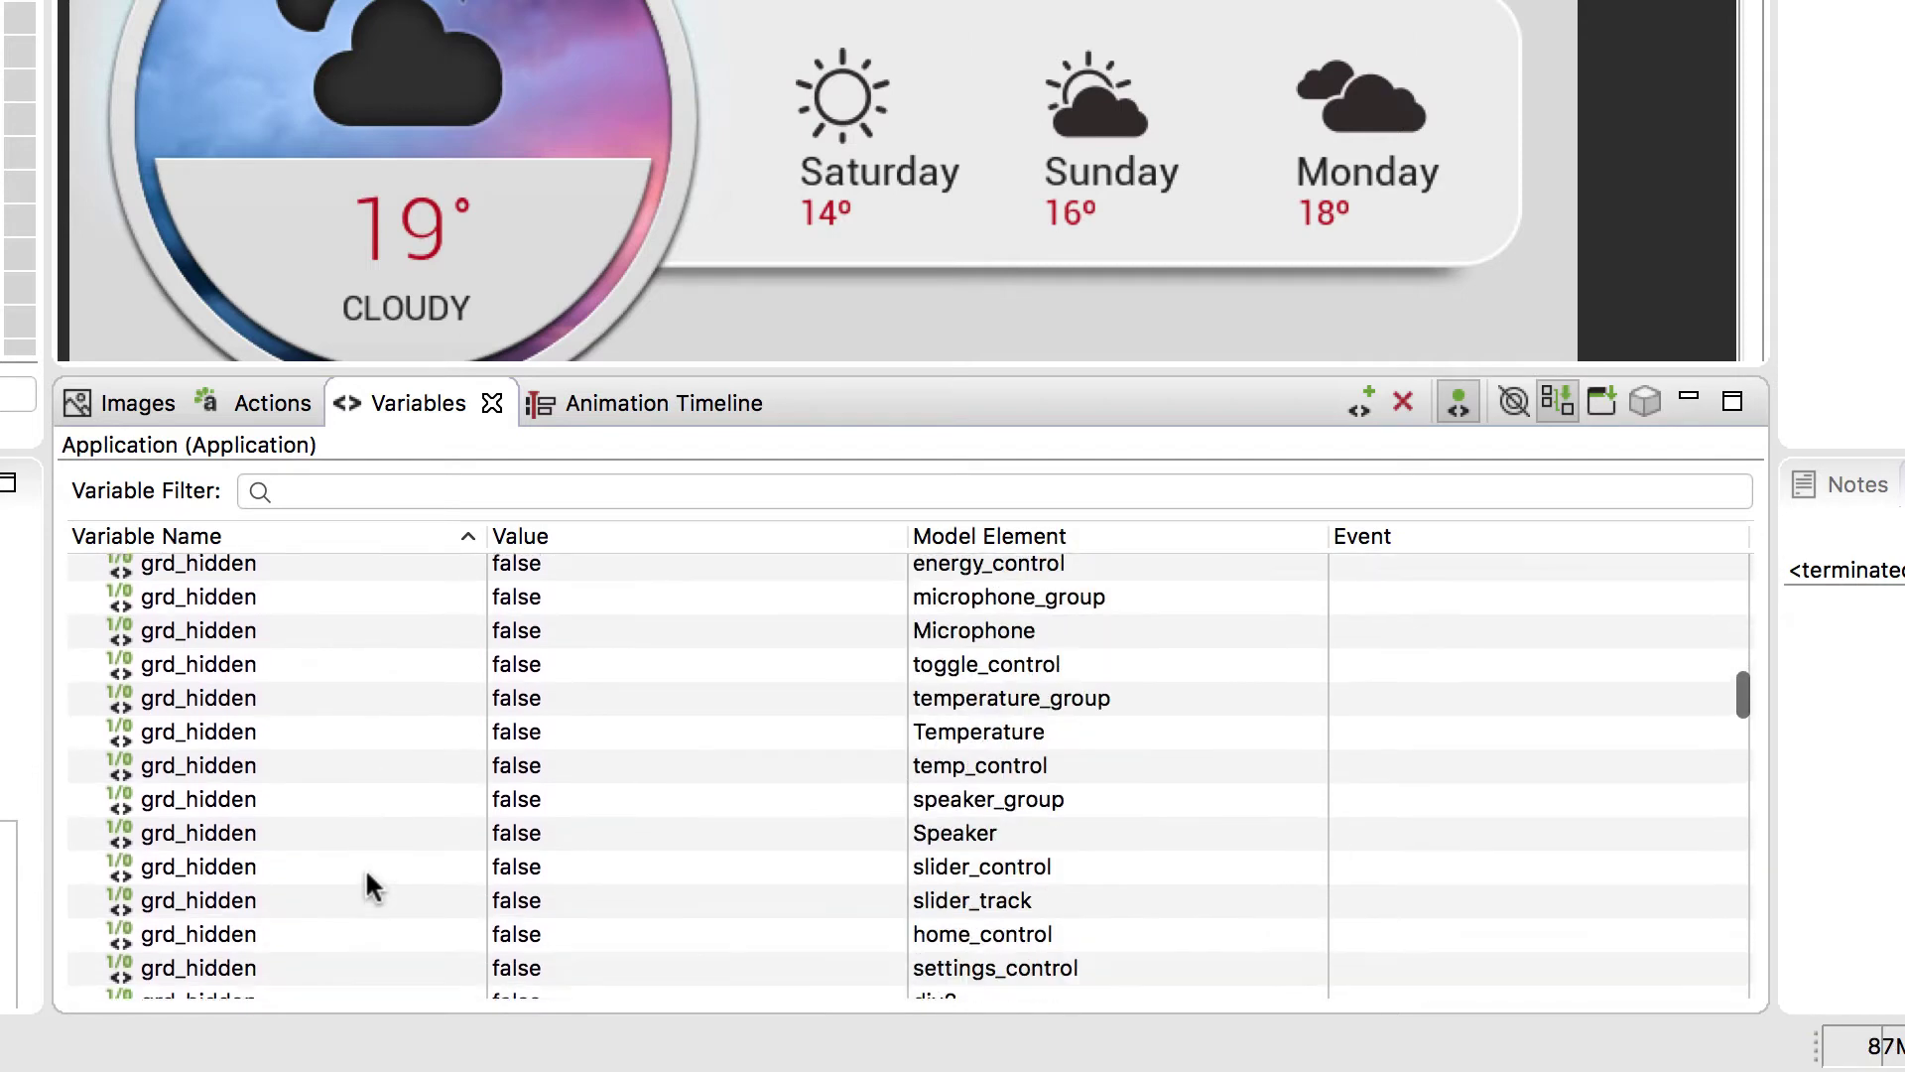
scroll(870, 683, down, 20)
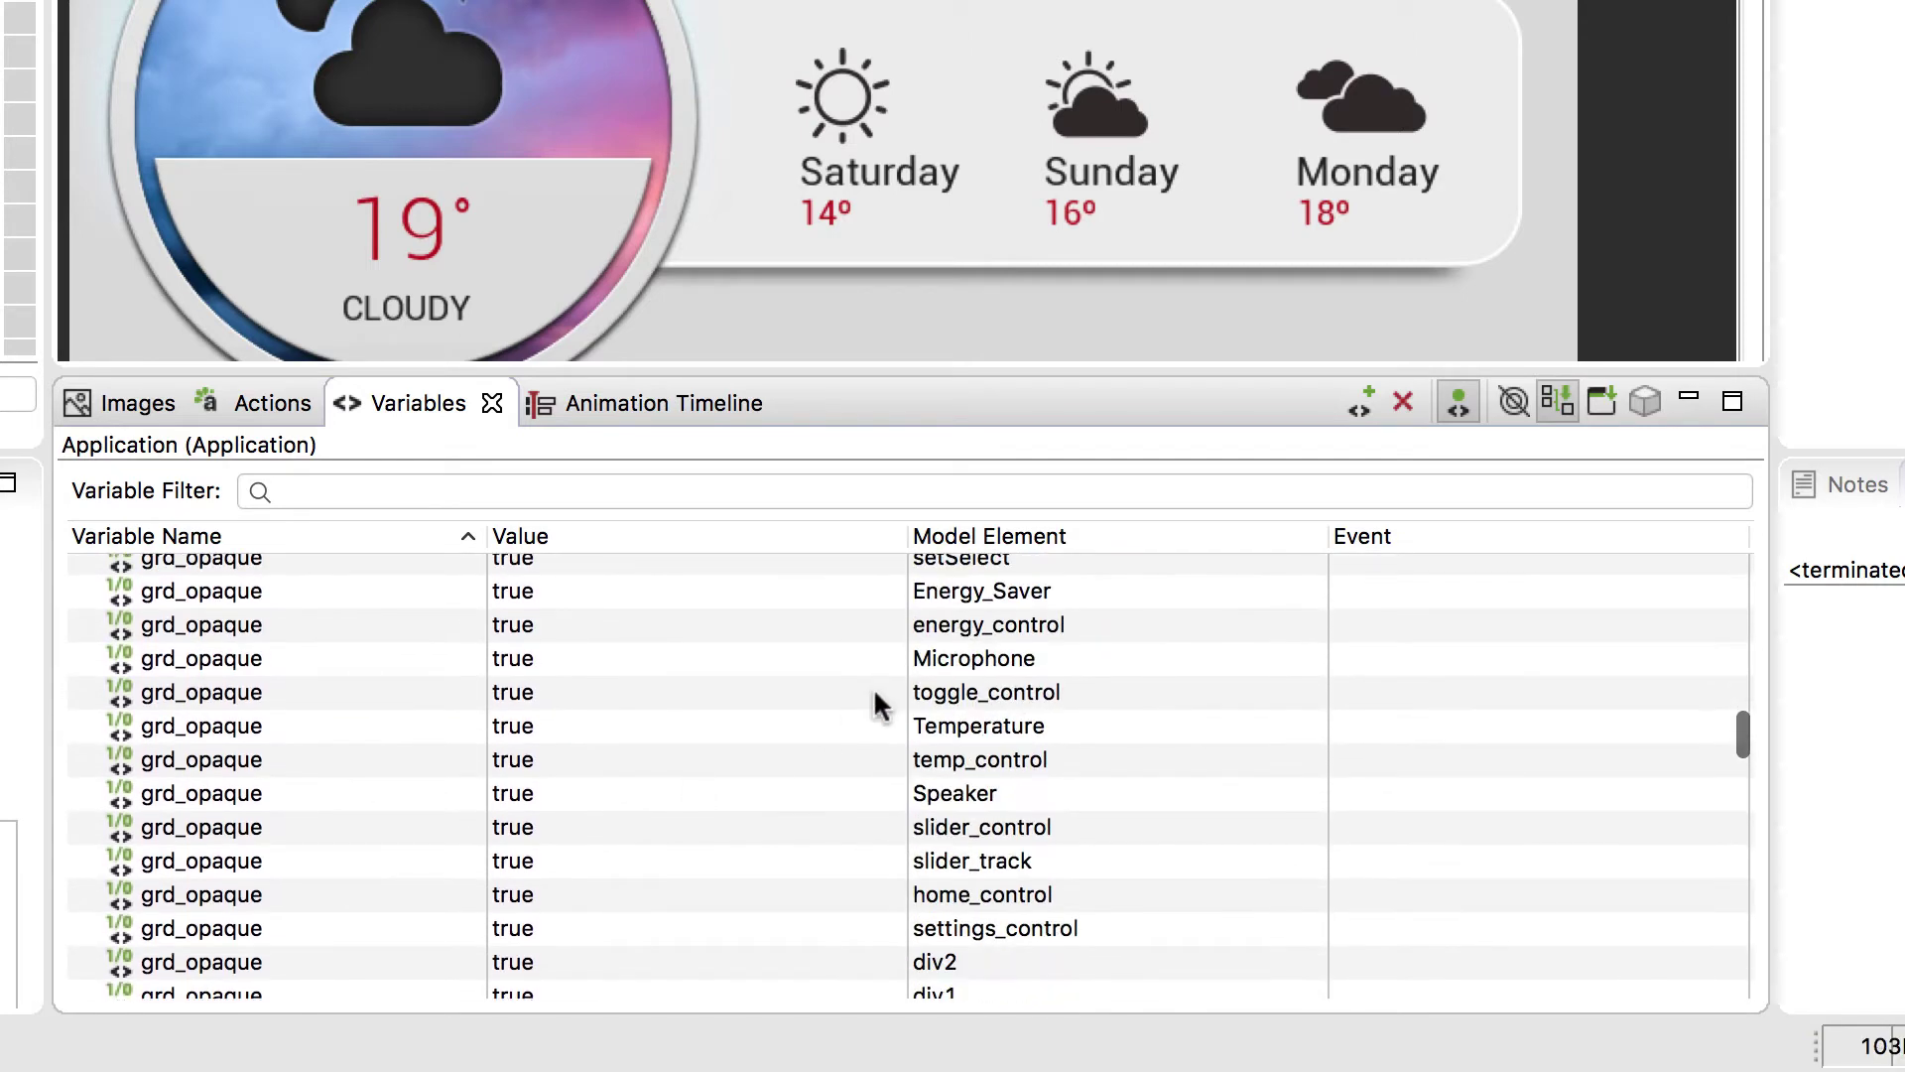
scroll(873, 686, down, 20)
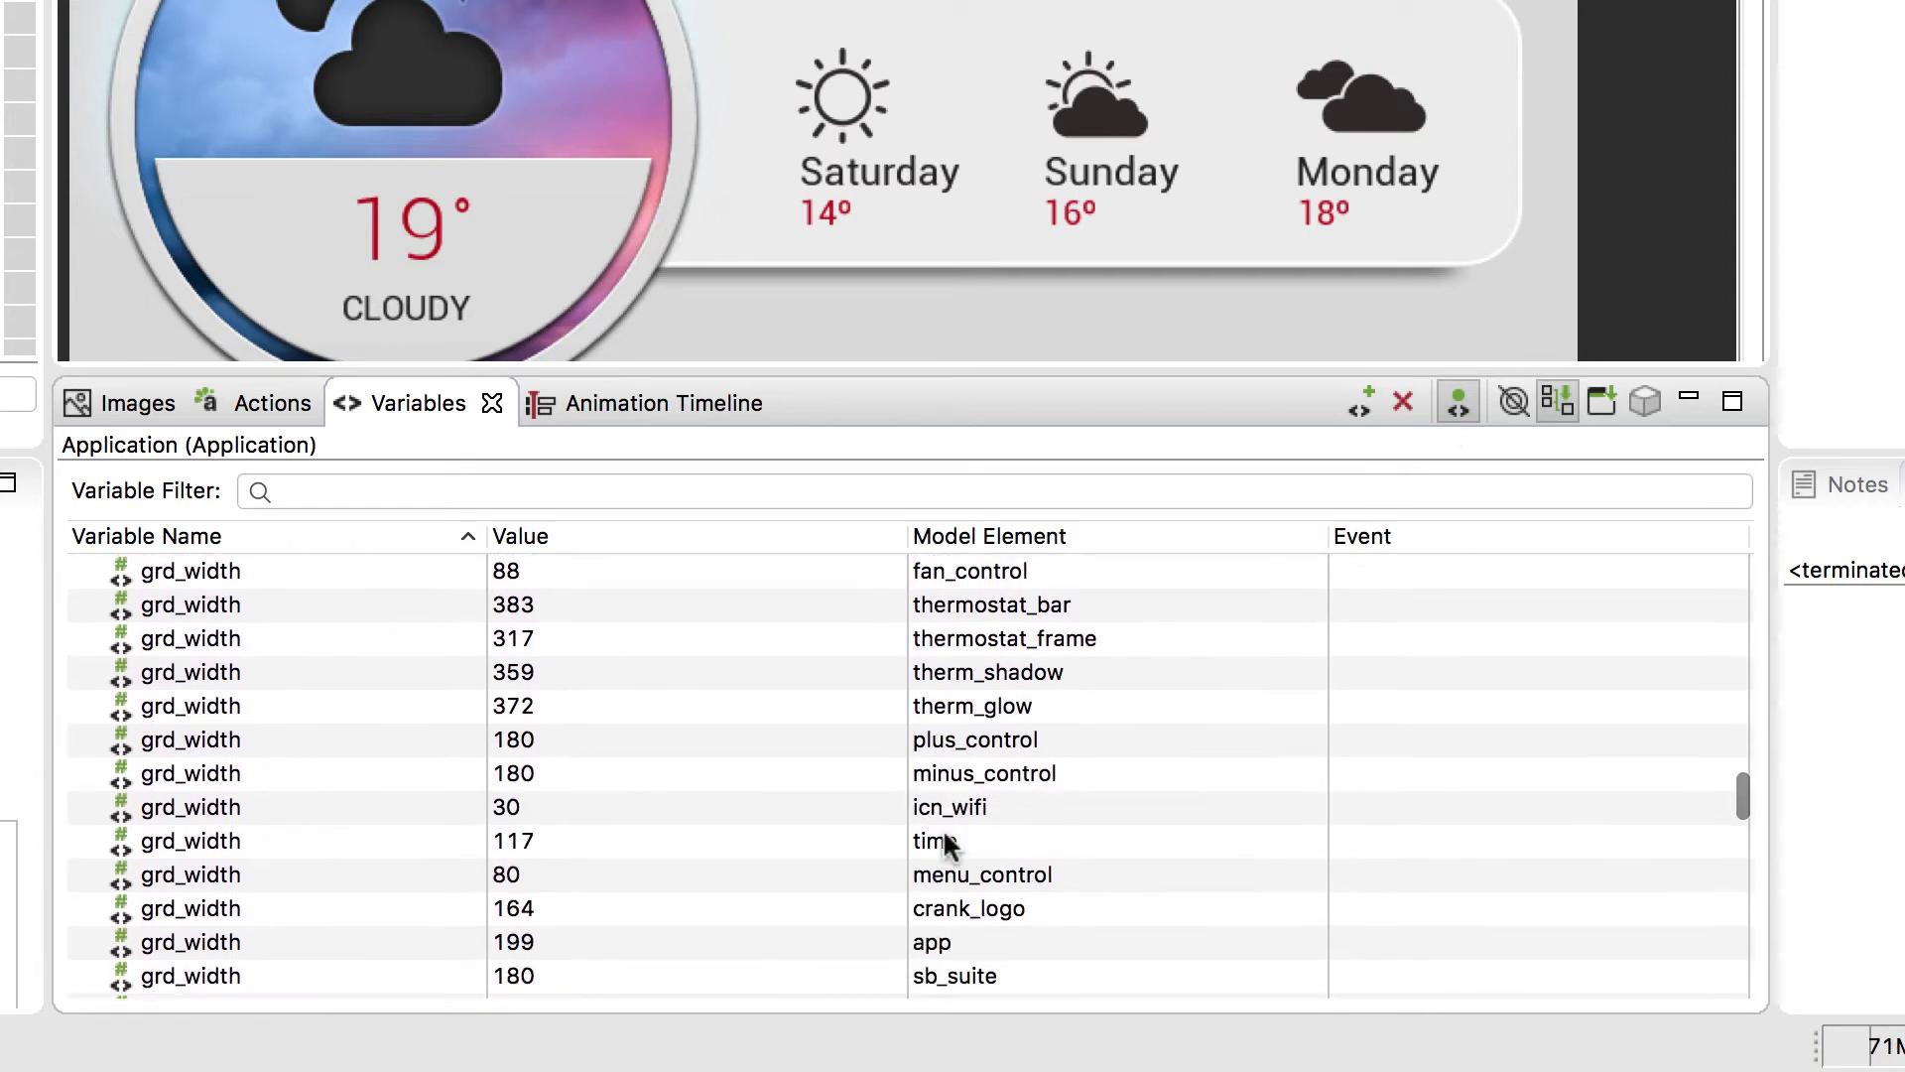
scroll(1451, 685, up, 10)
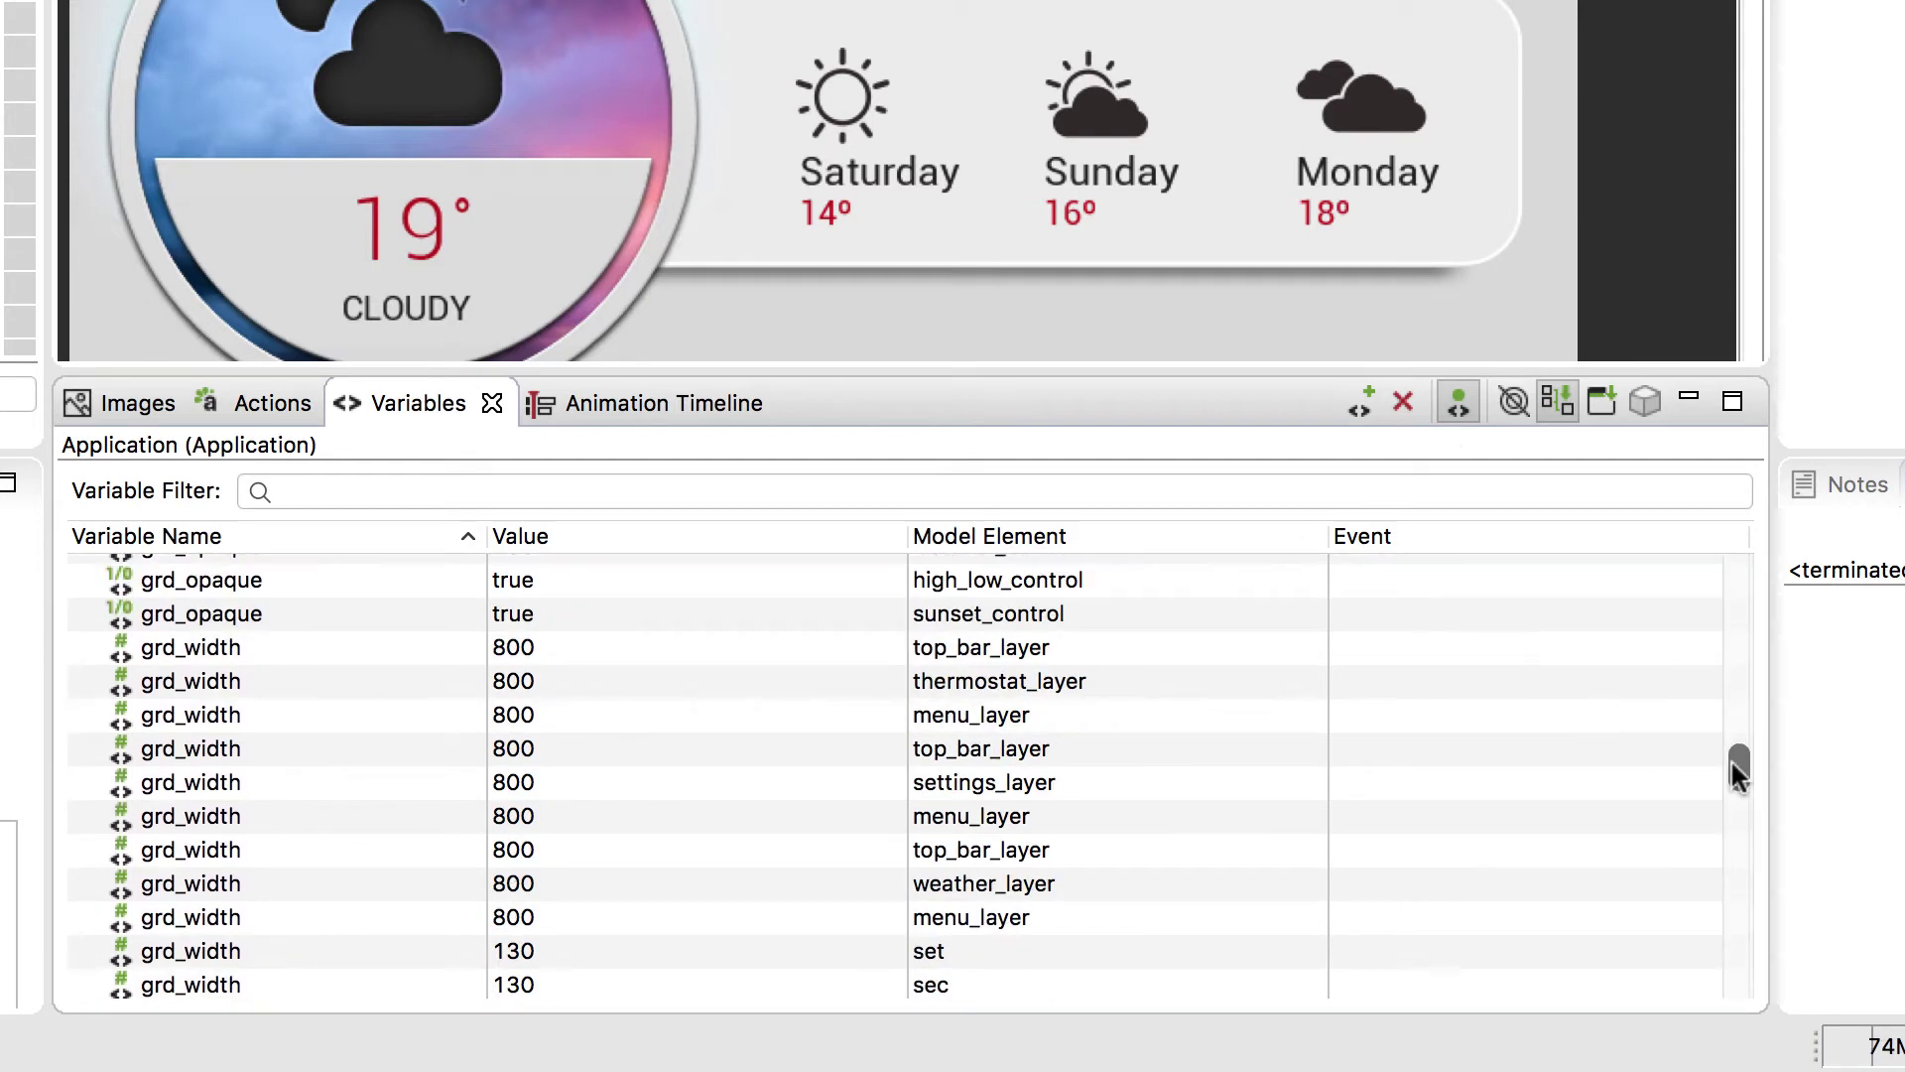
drag(1739, 762, 1742, 605)
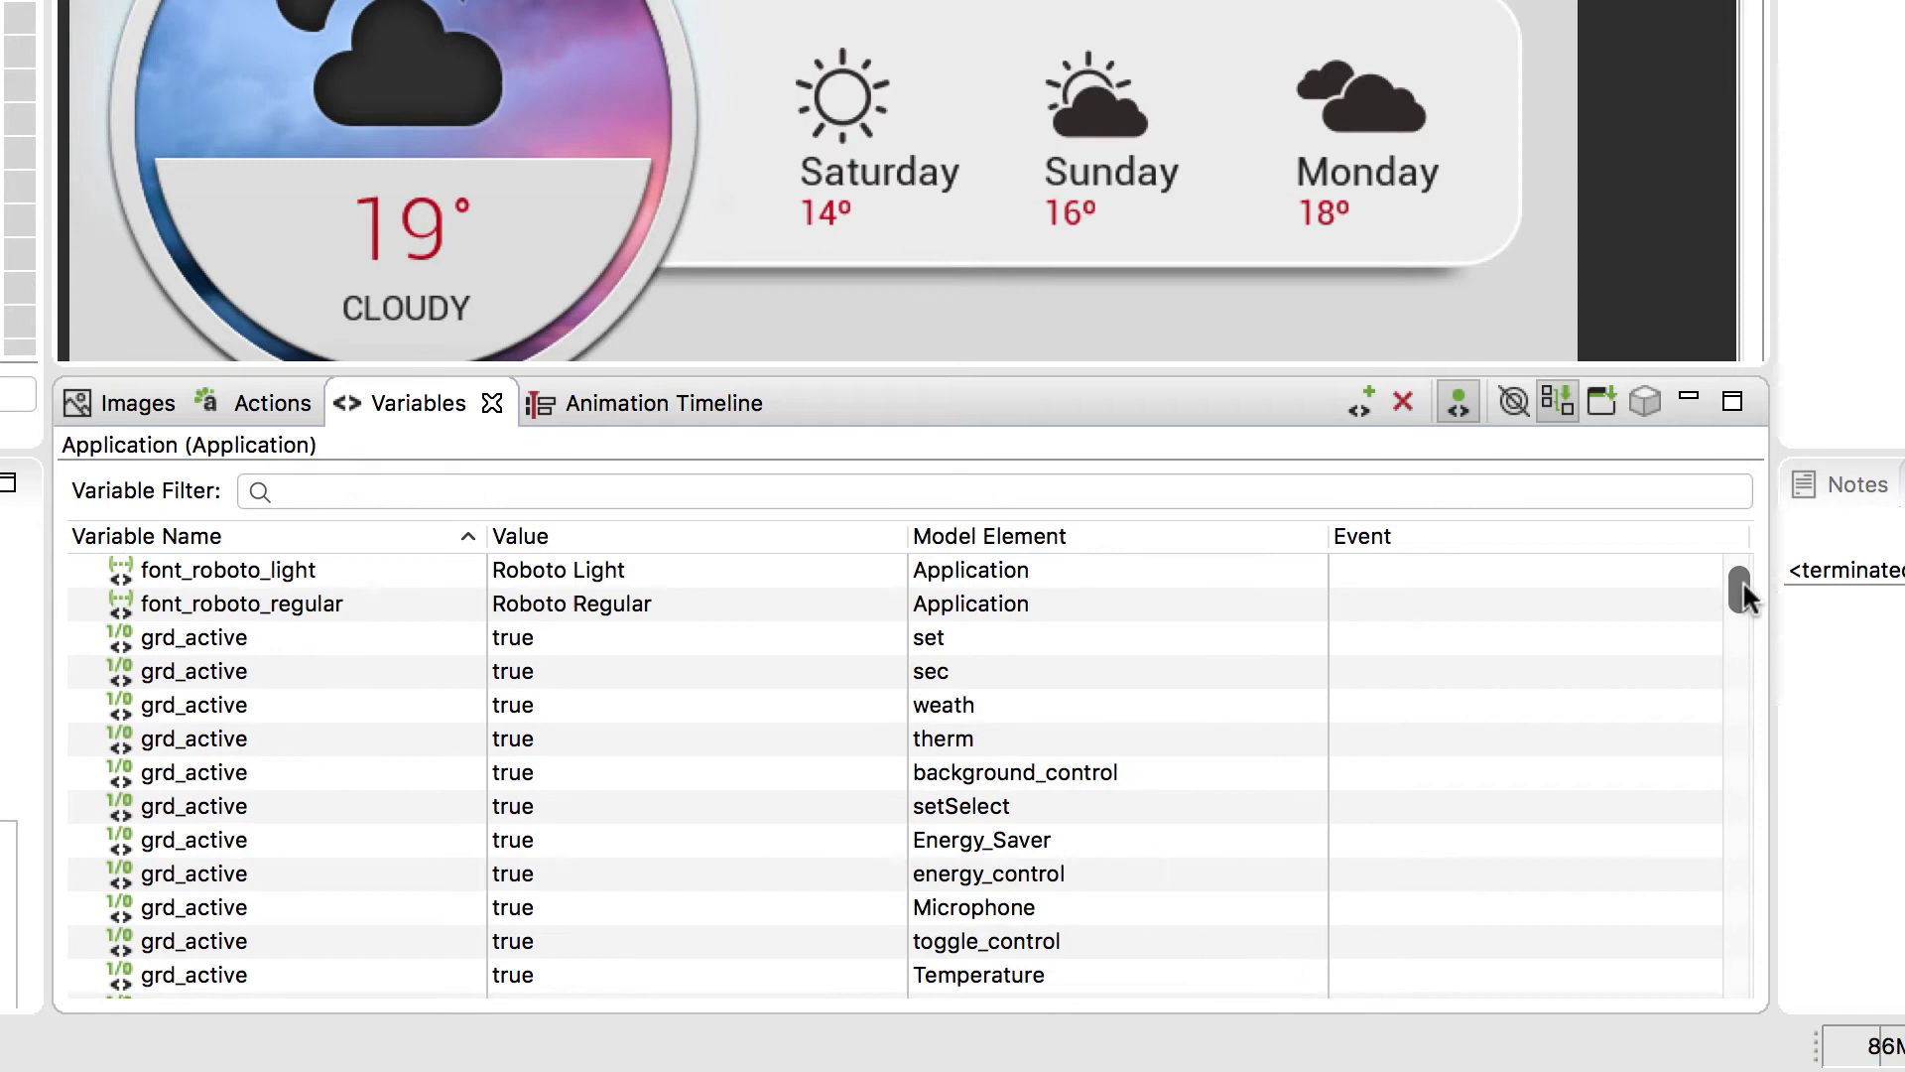
click(973, 492)
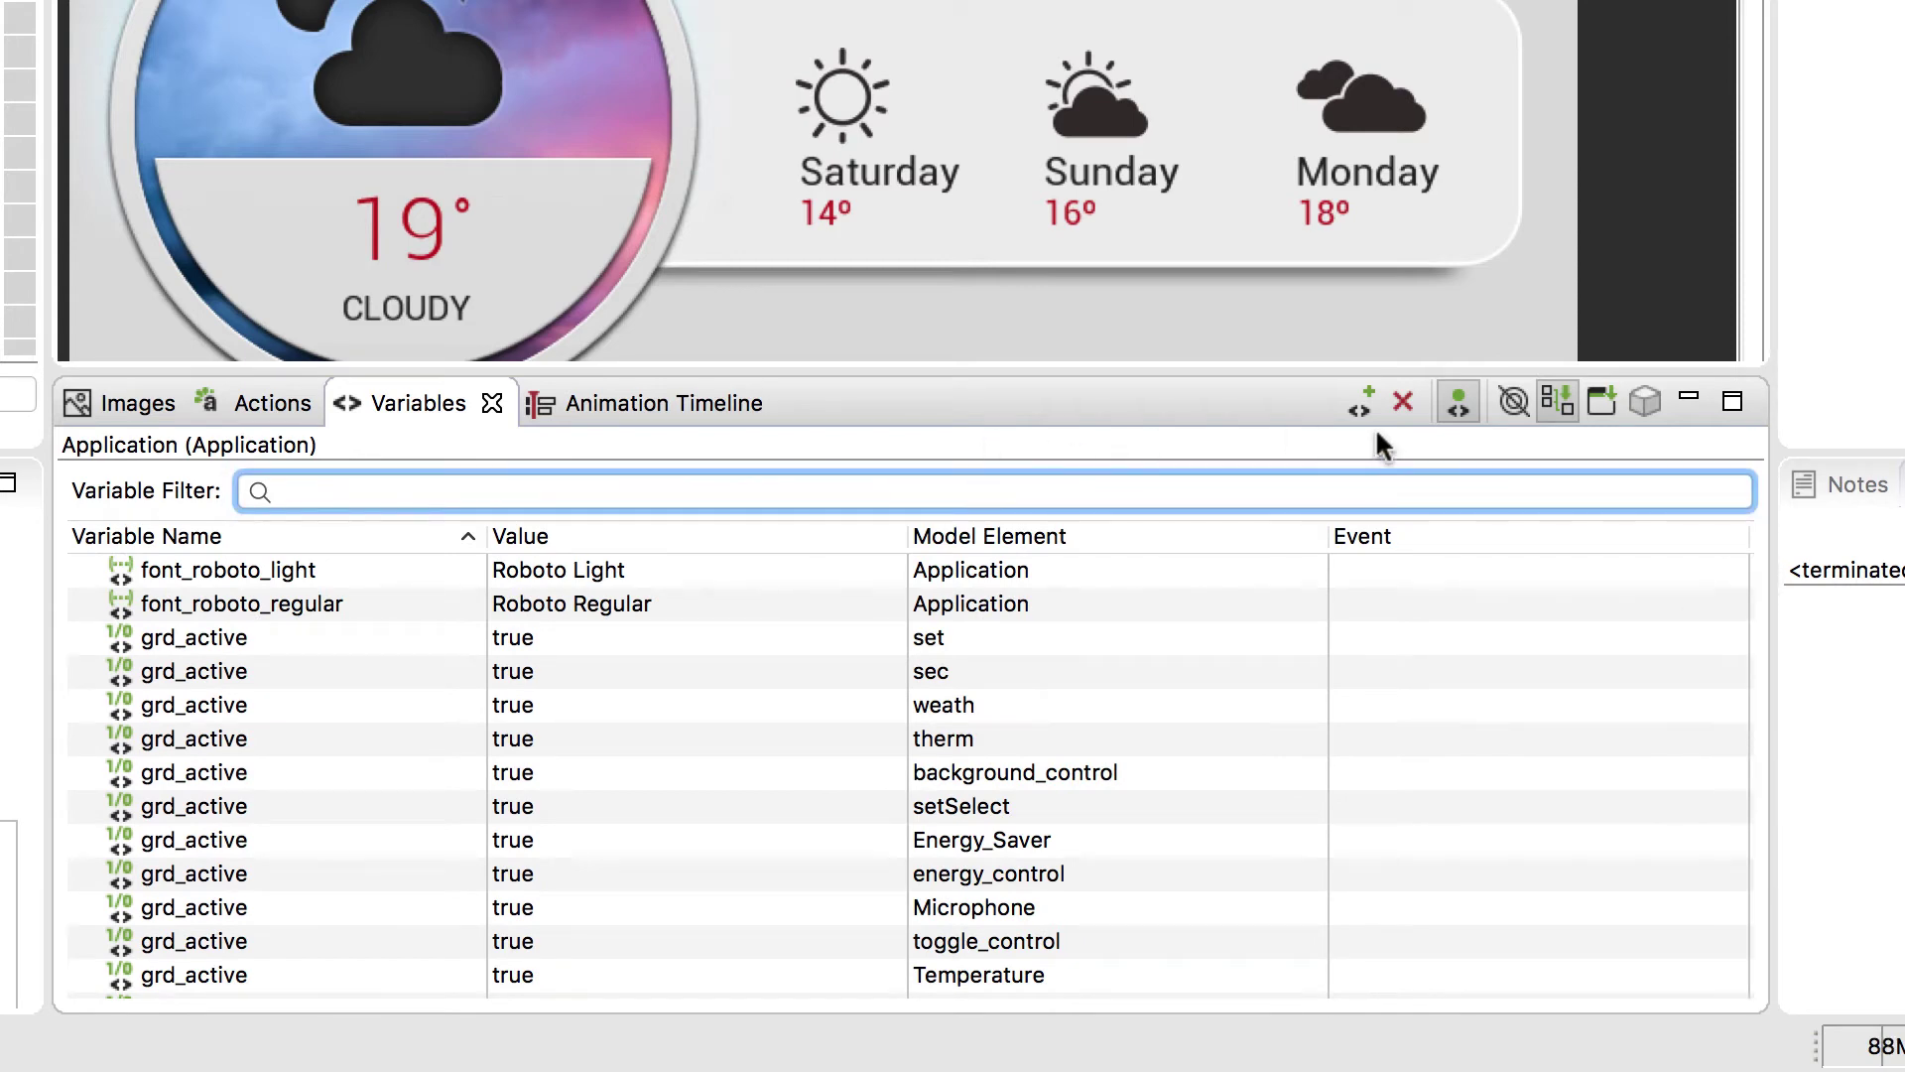
click(1457, 405)
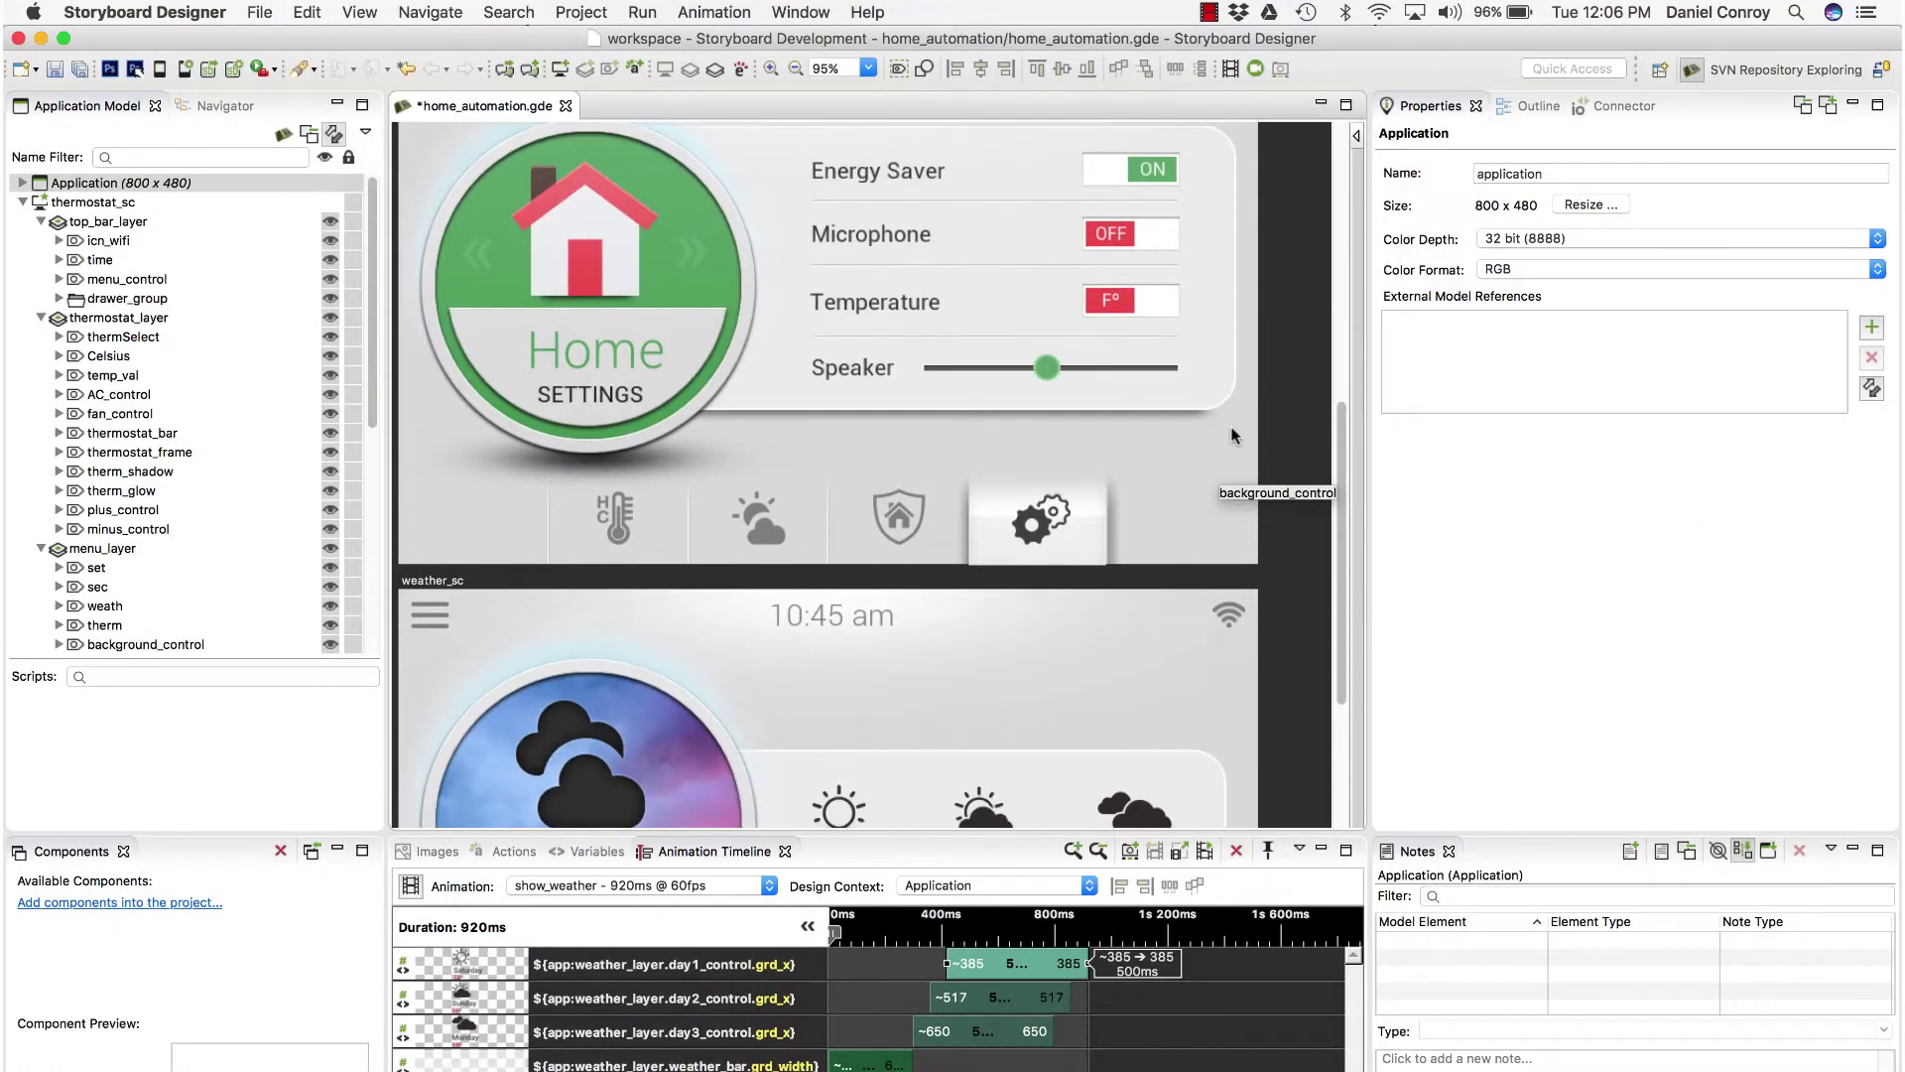
scroll(1232, 435, down, 6)
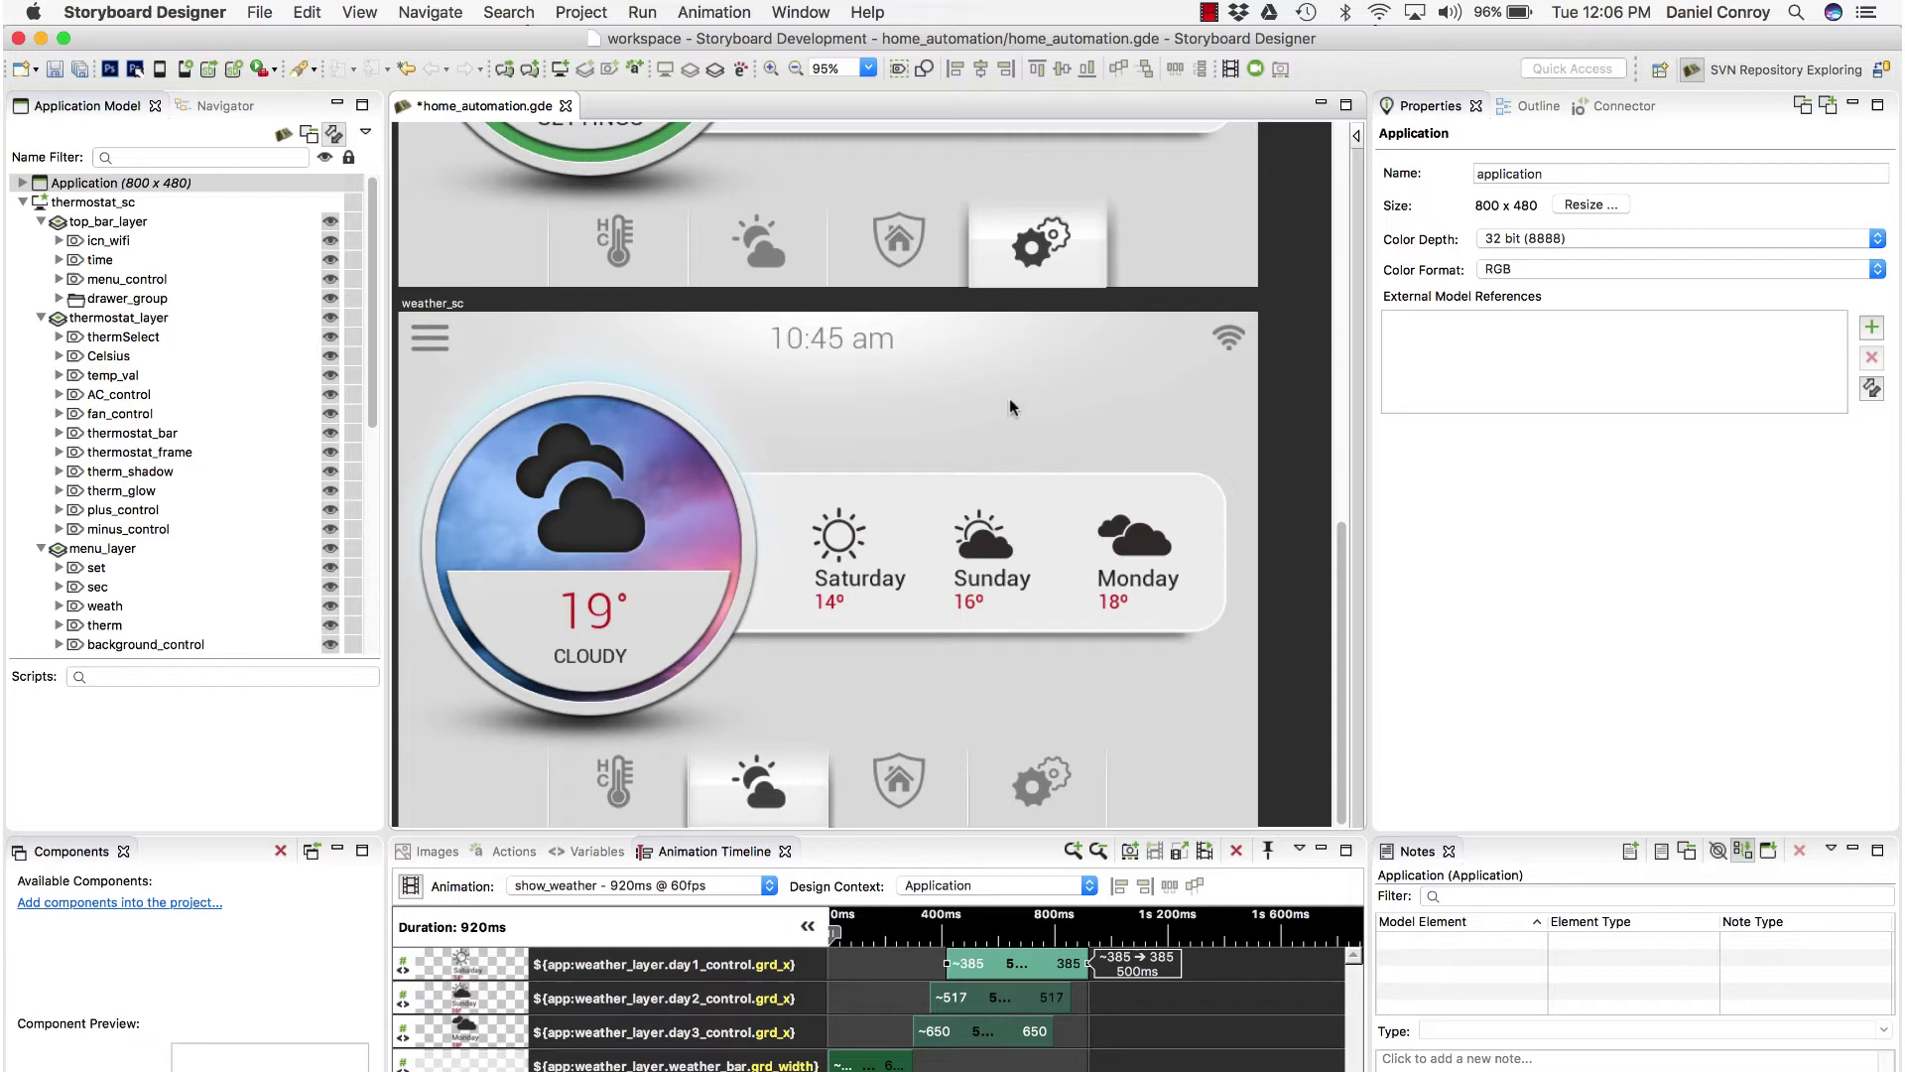
- Select the Saturday day1_control on weather_sc and bind its Text property to a variable
click(841, 550)
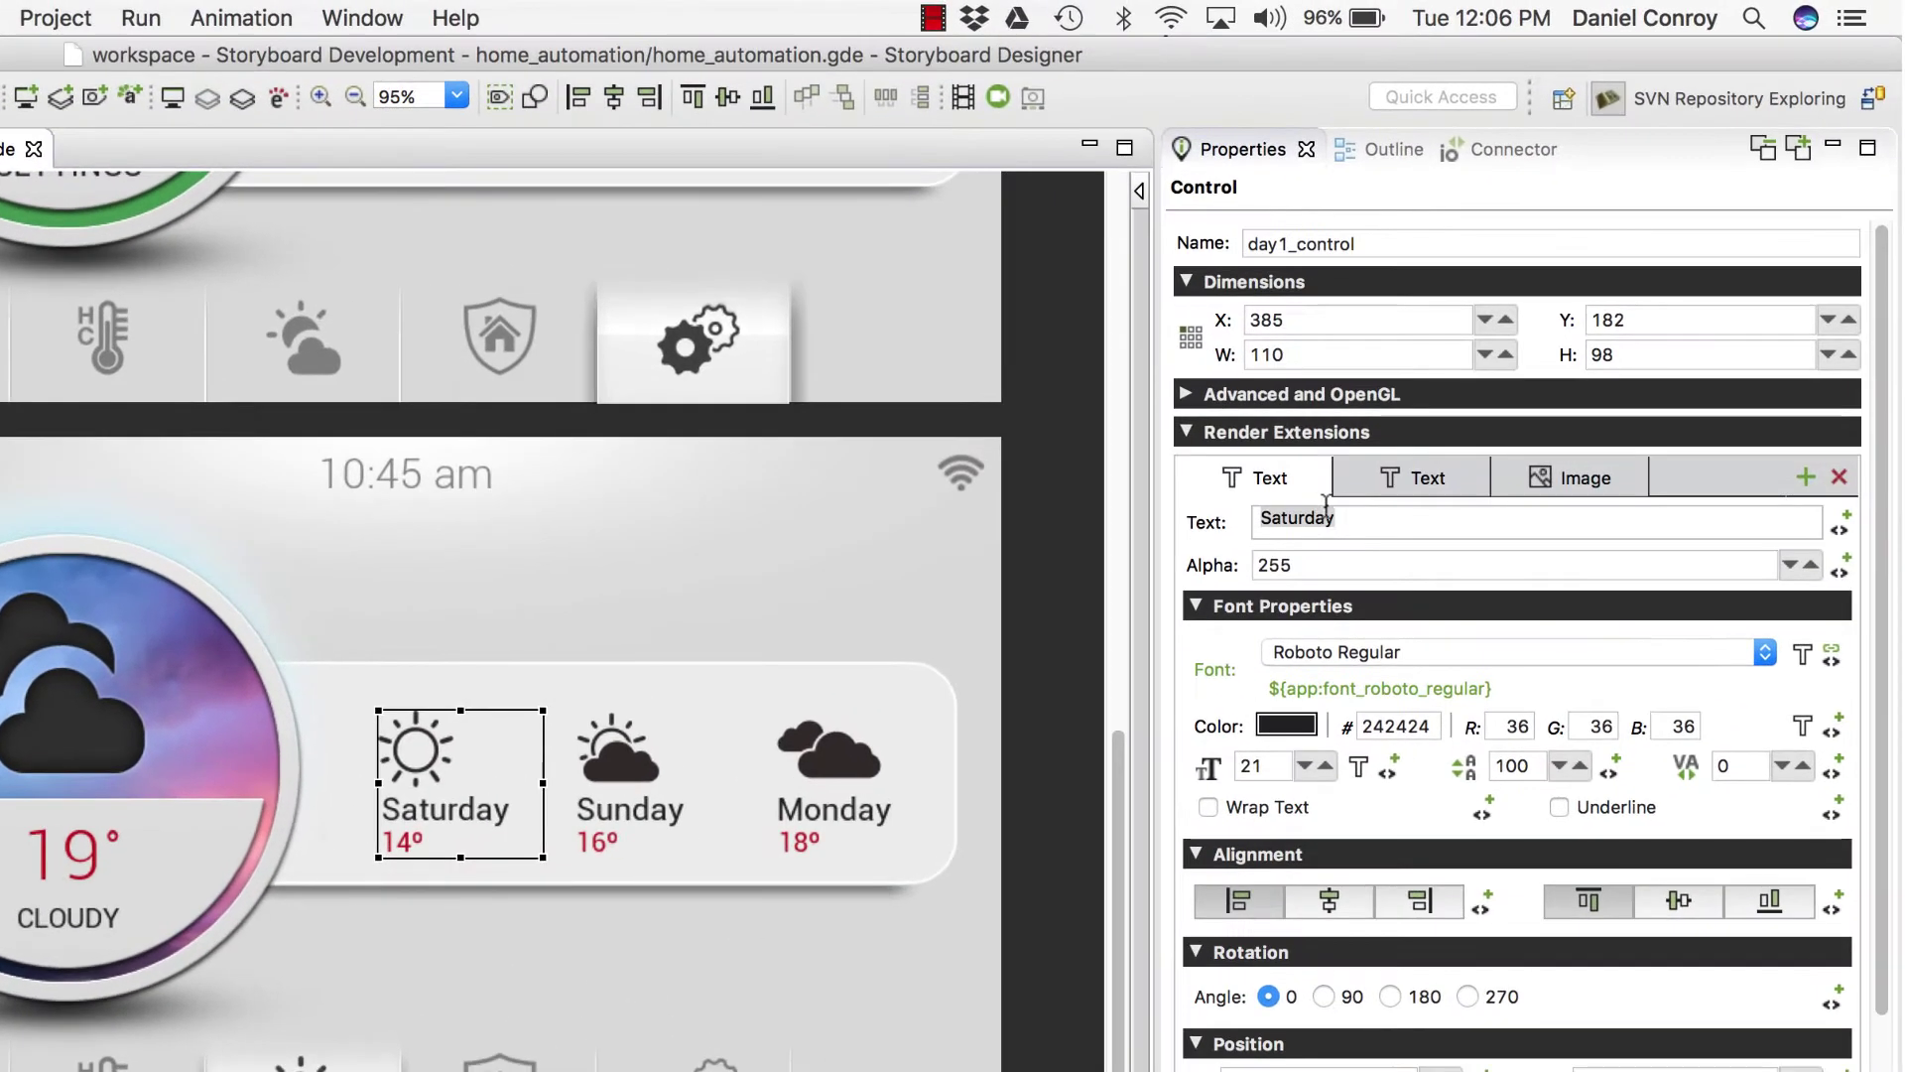
click(1353, 513)
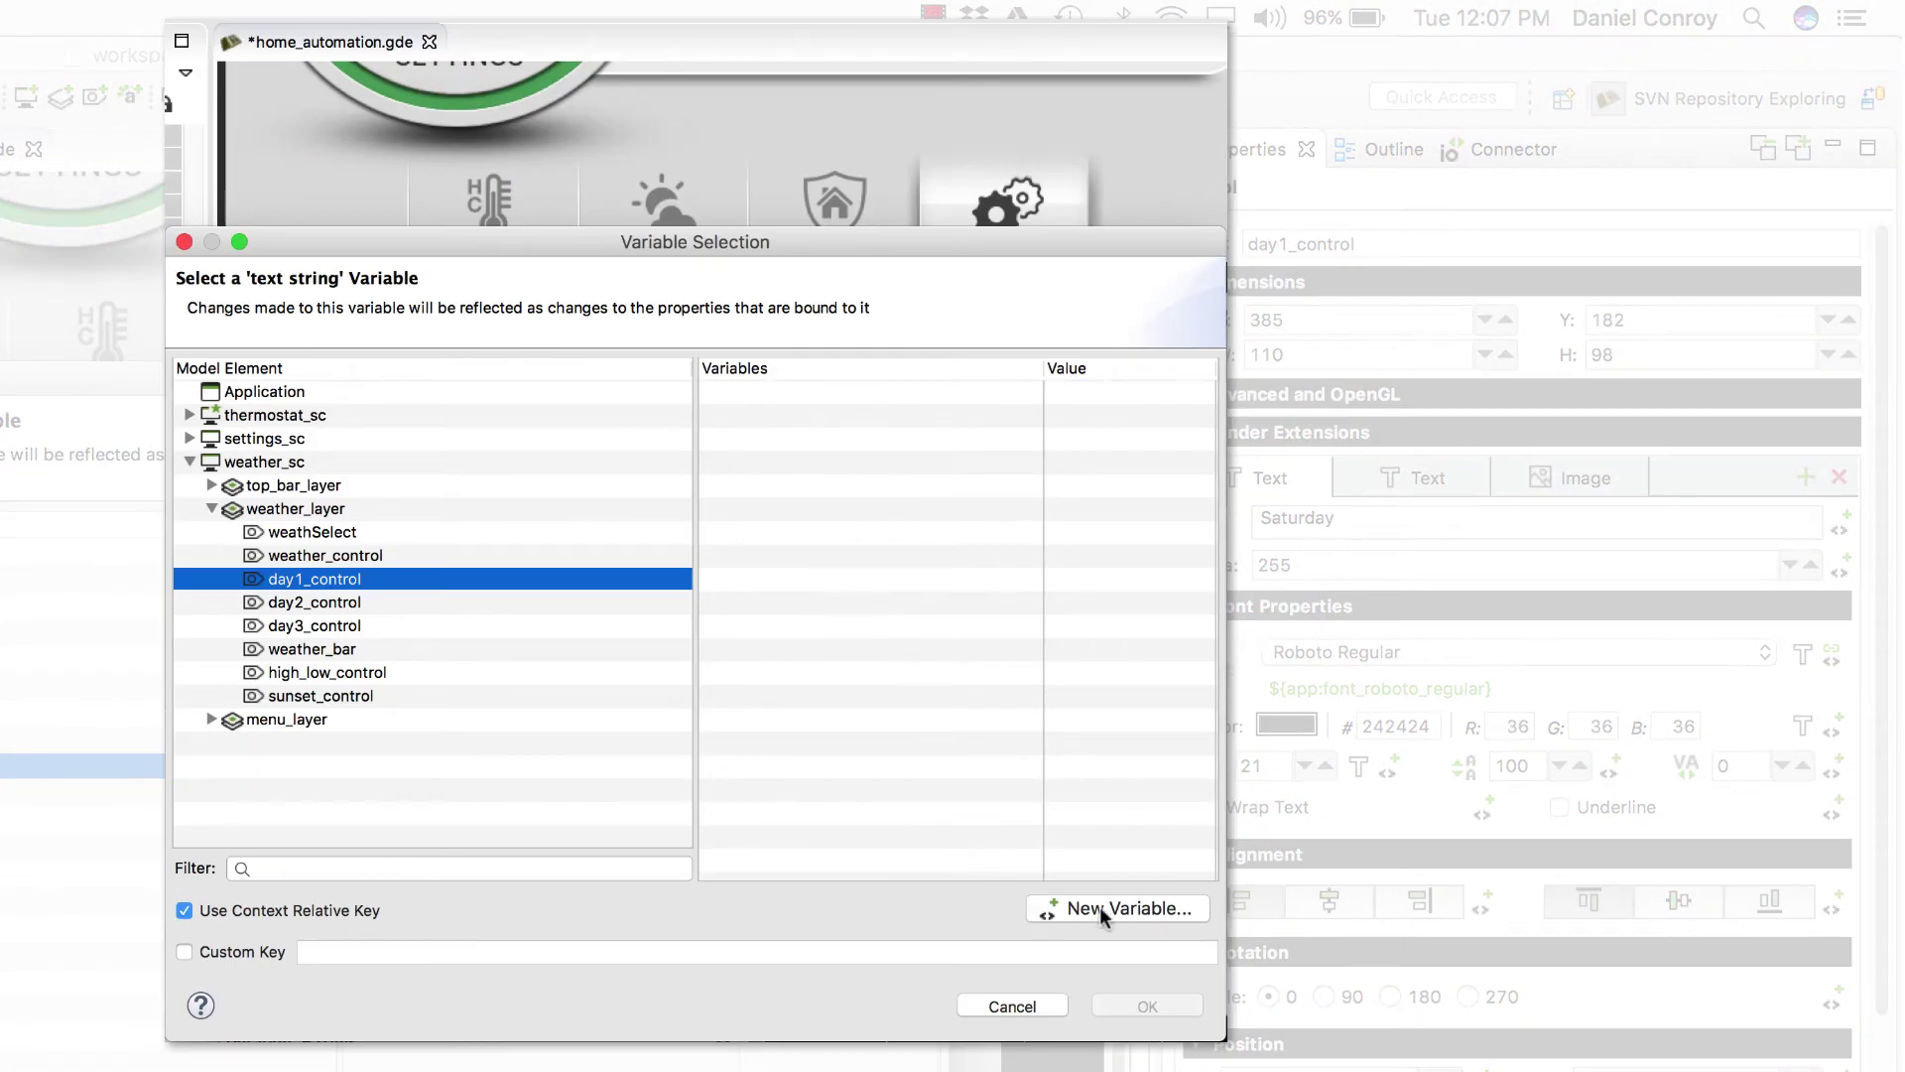
- Create a Text String control variable 'text' valued Saturday and bind the Text property to it
click(1099, 907)
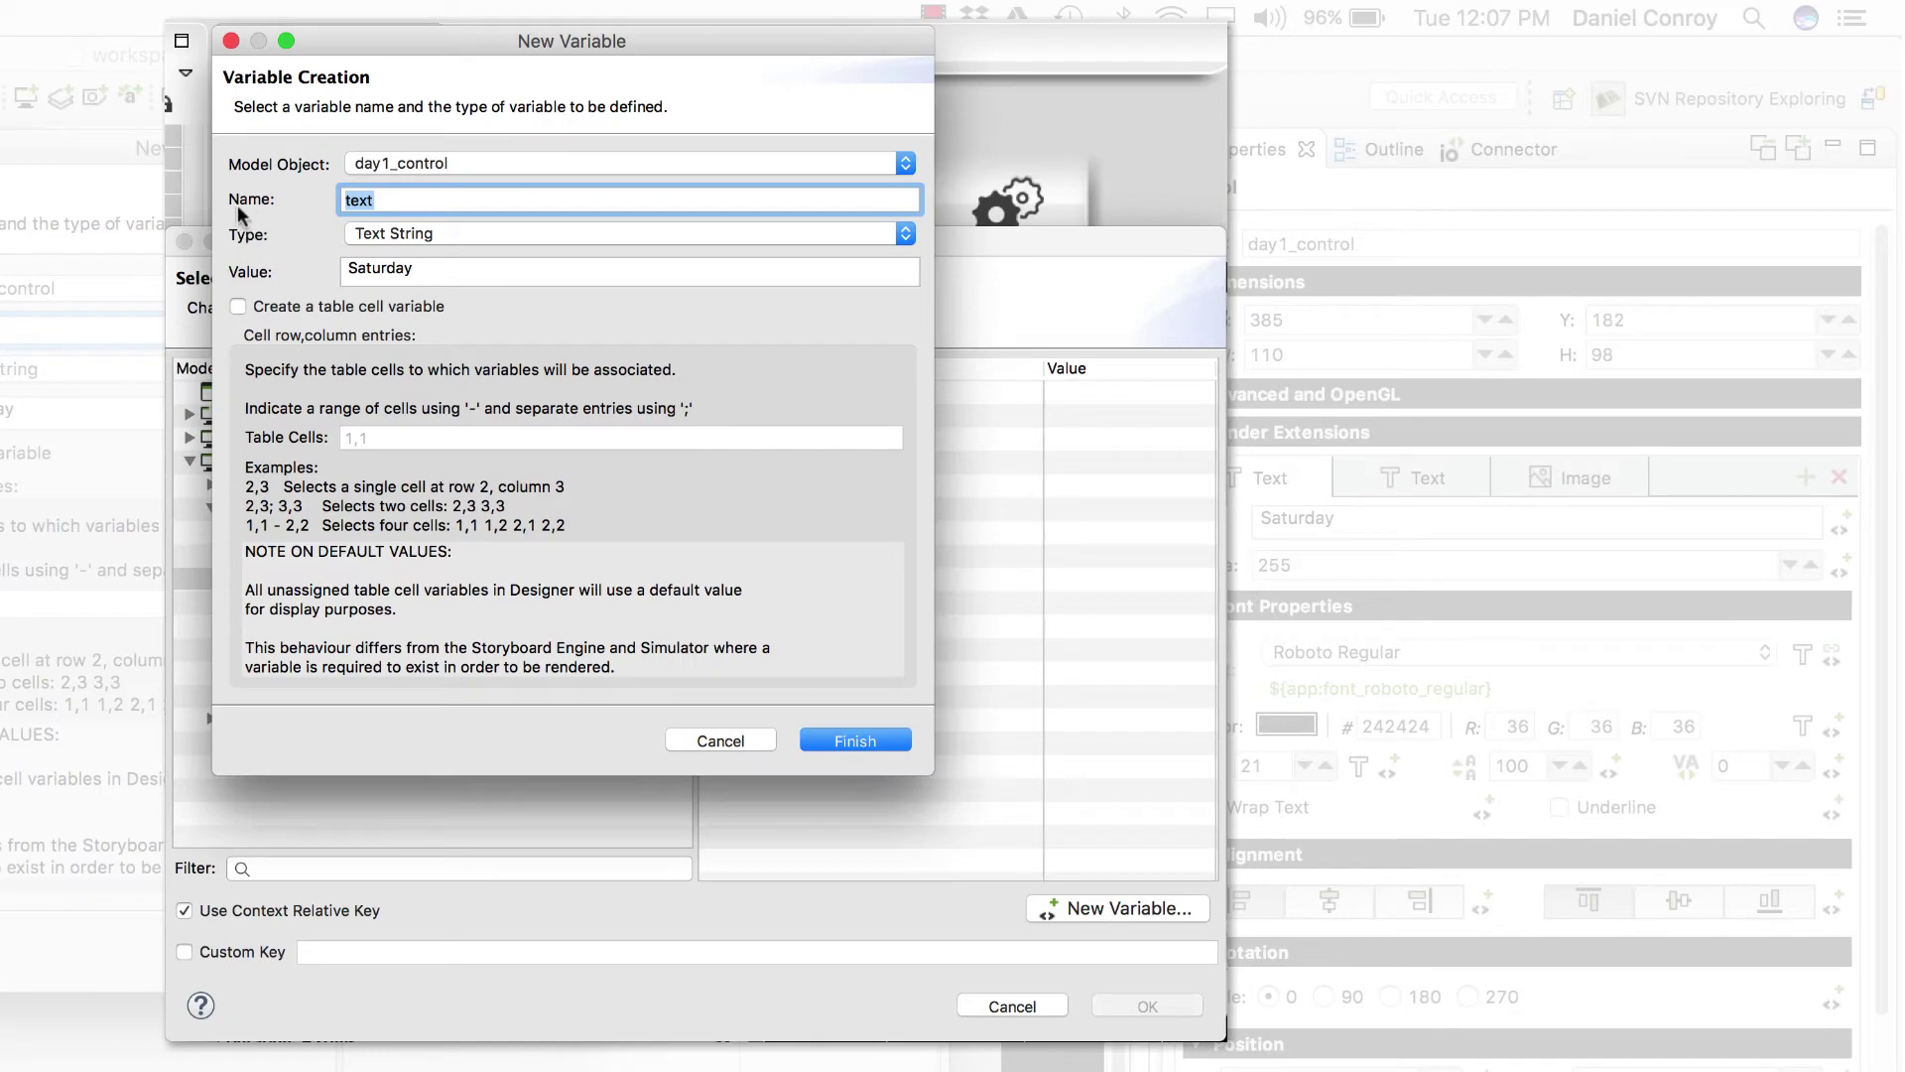
click(396, 198)
click(413, 235)
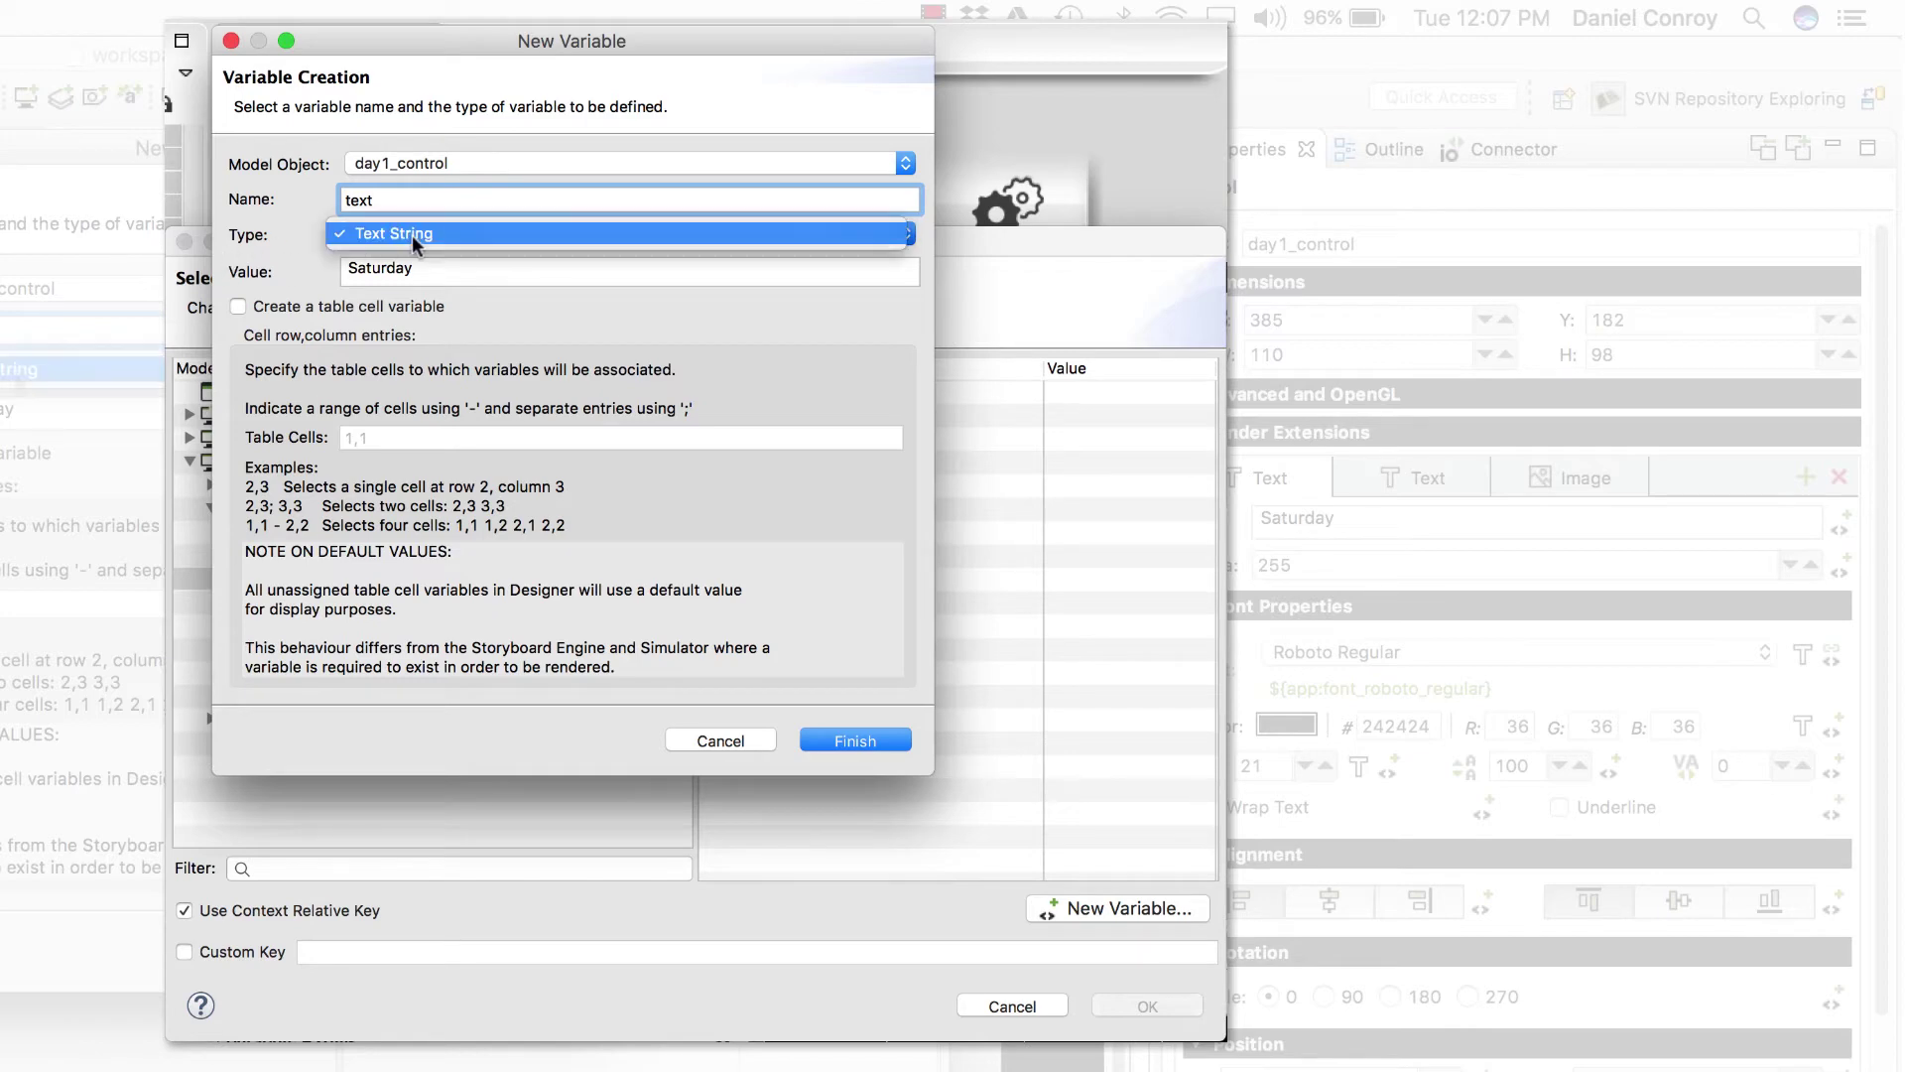
click(413, 235)
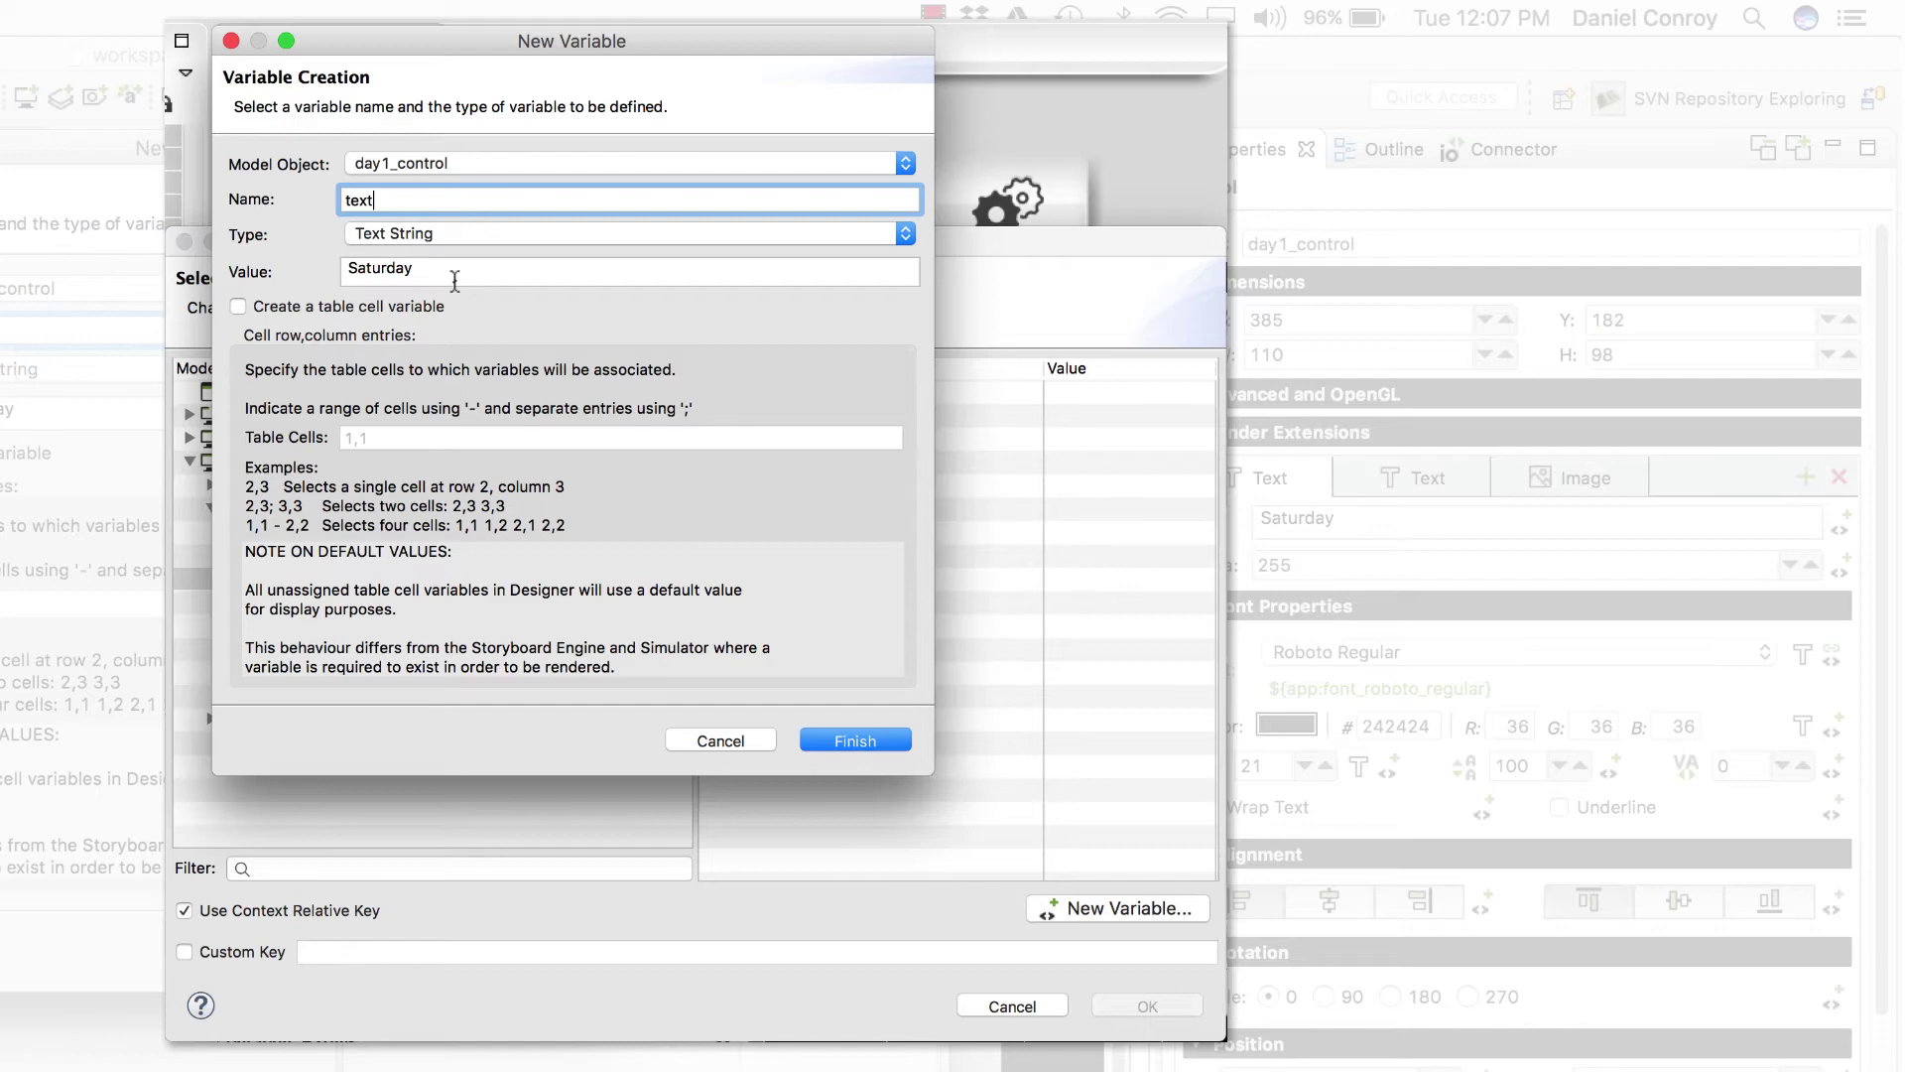
click(843, 737)
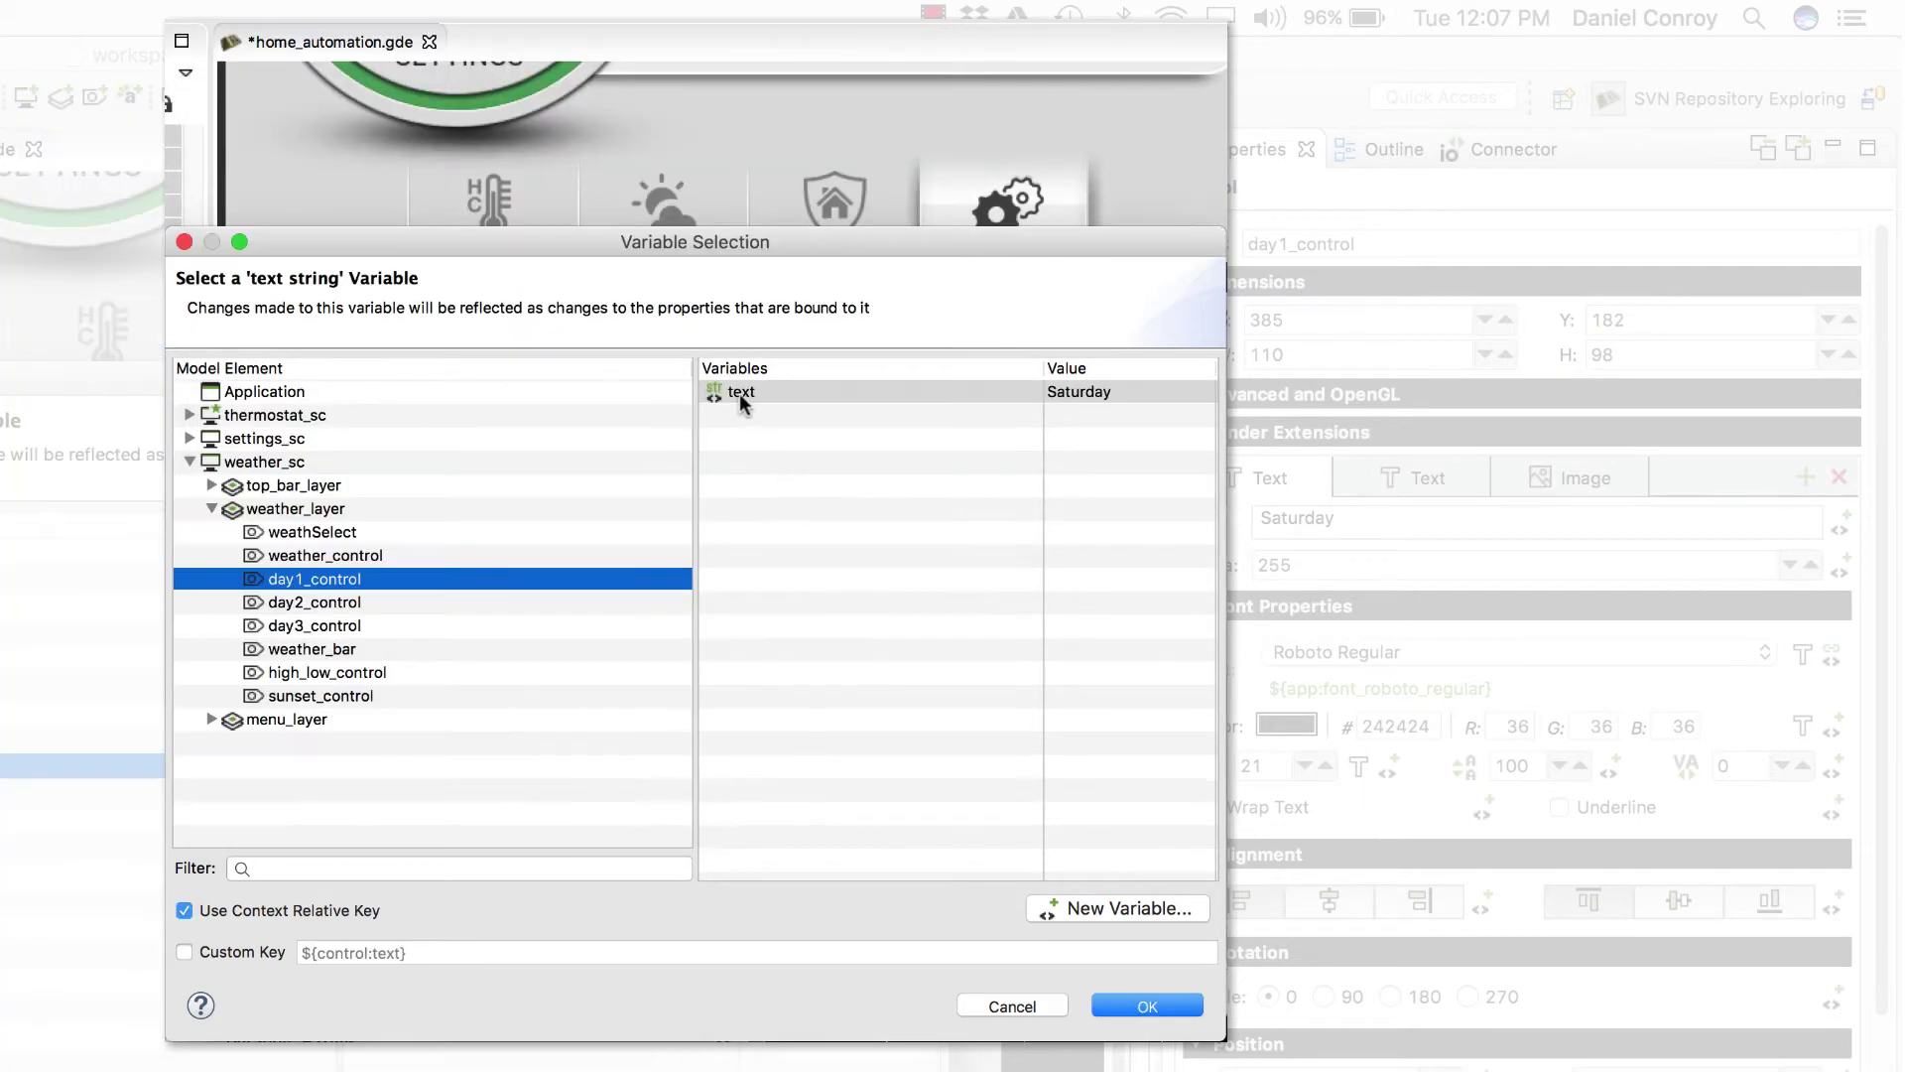
click(1141, 1004)
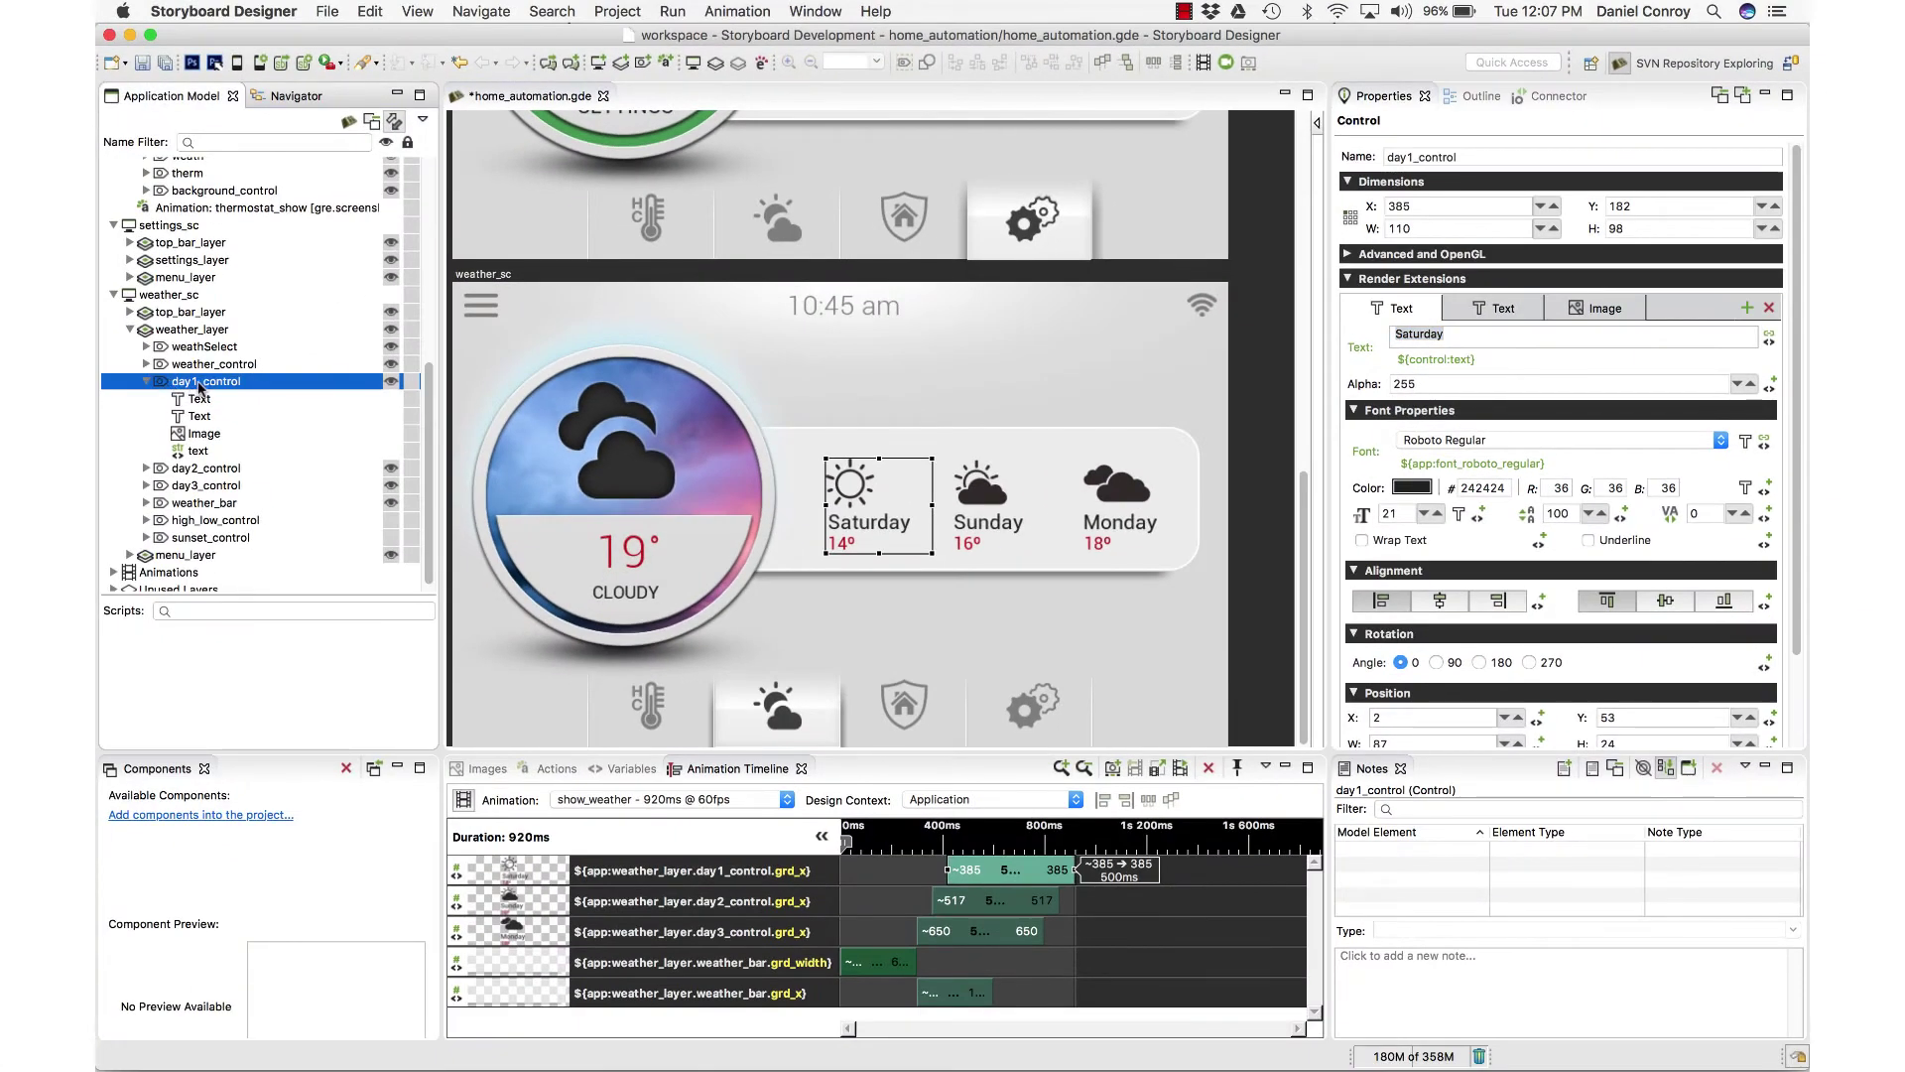
click(203, 433)
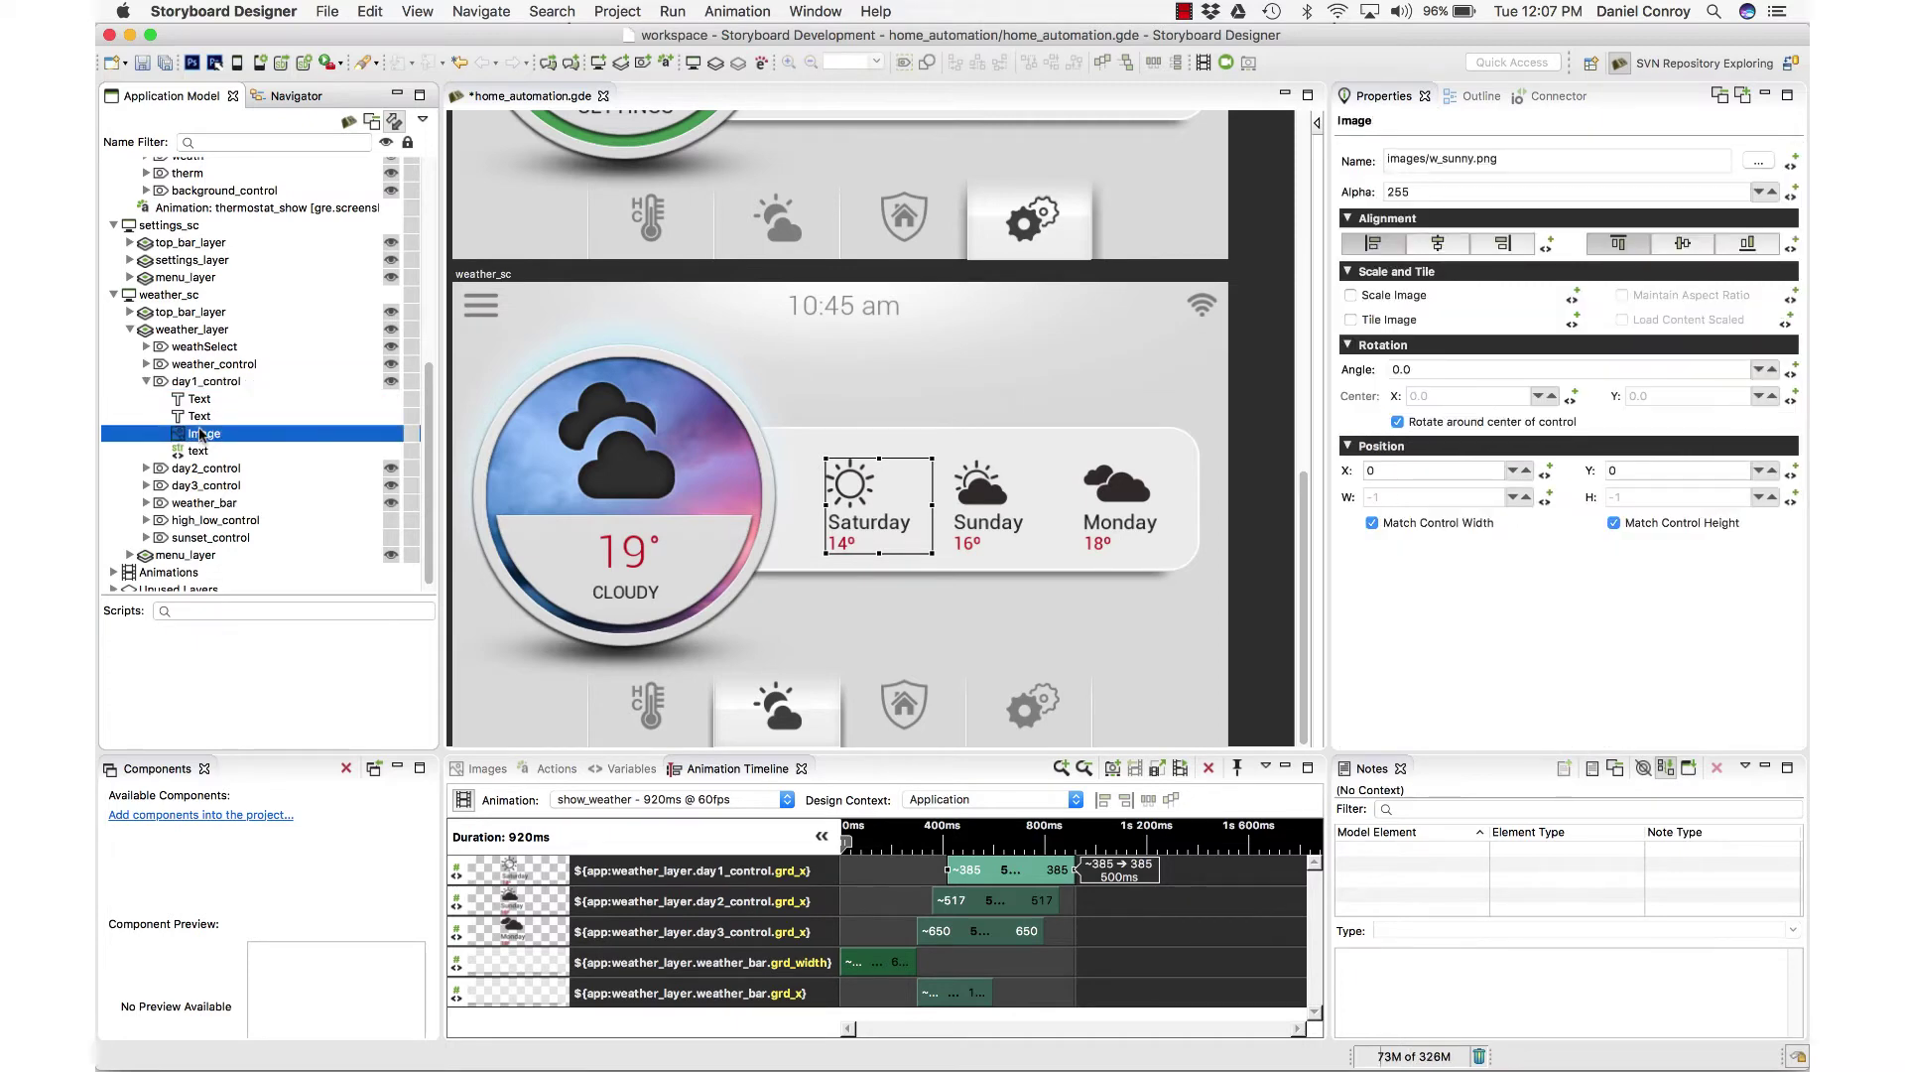
- Add a new Image-type variable named 'image' to day1_control
right_click(204, 383)
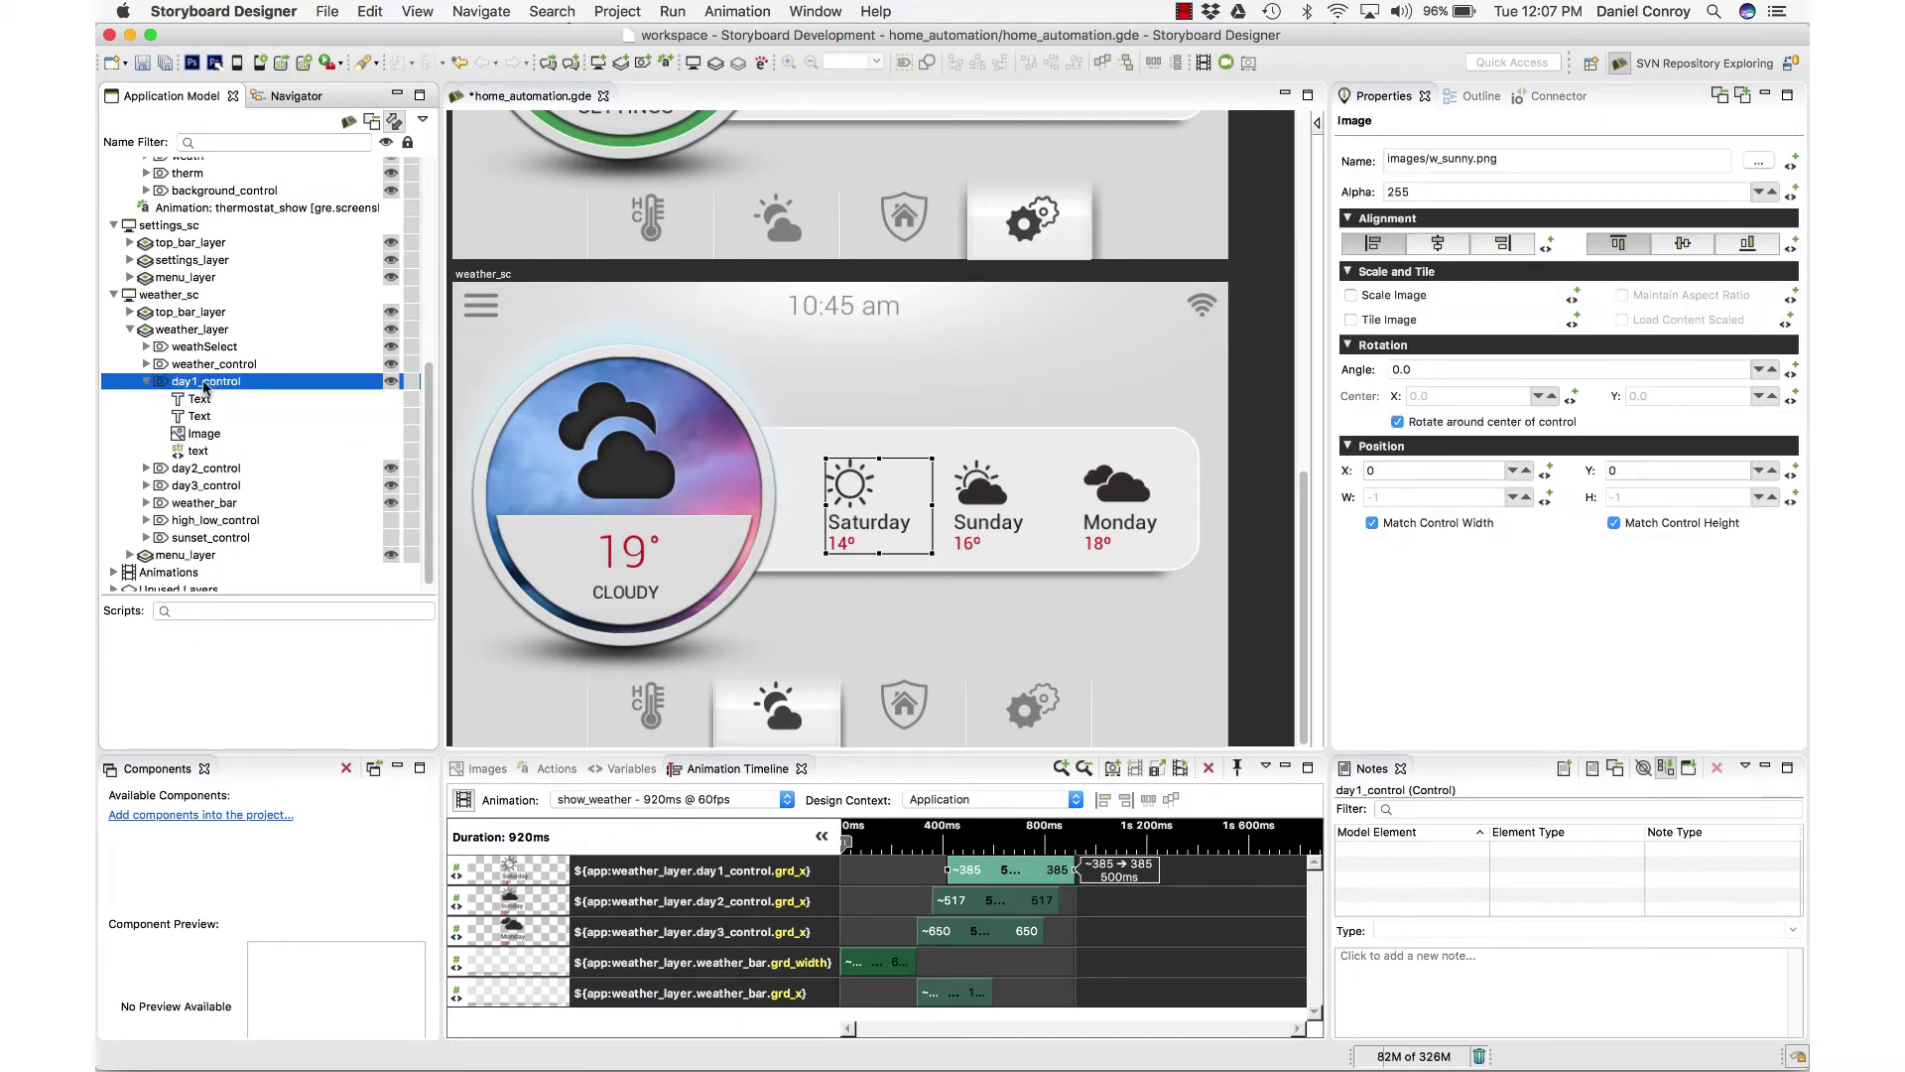
mouse_move(327, 391)
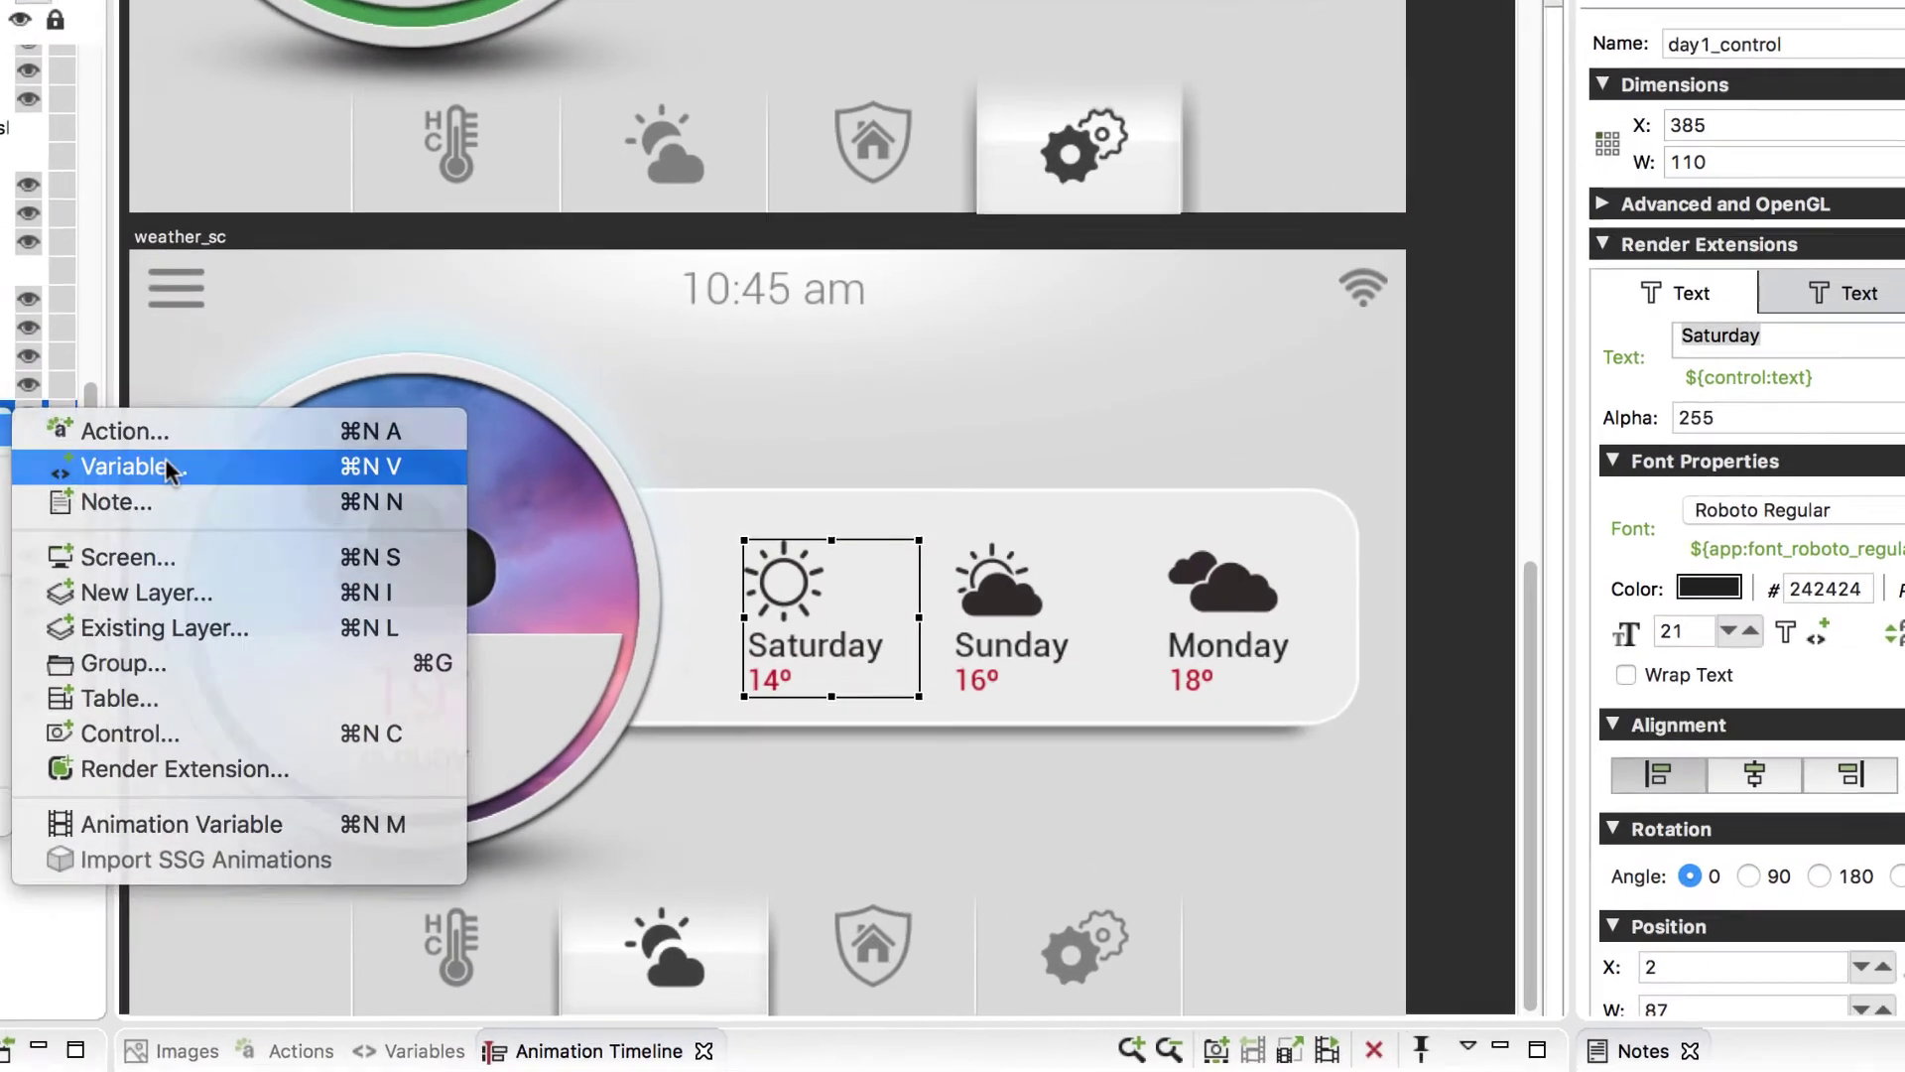
click(166, 464)
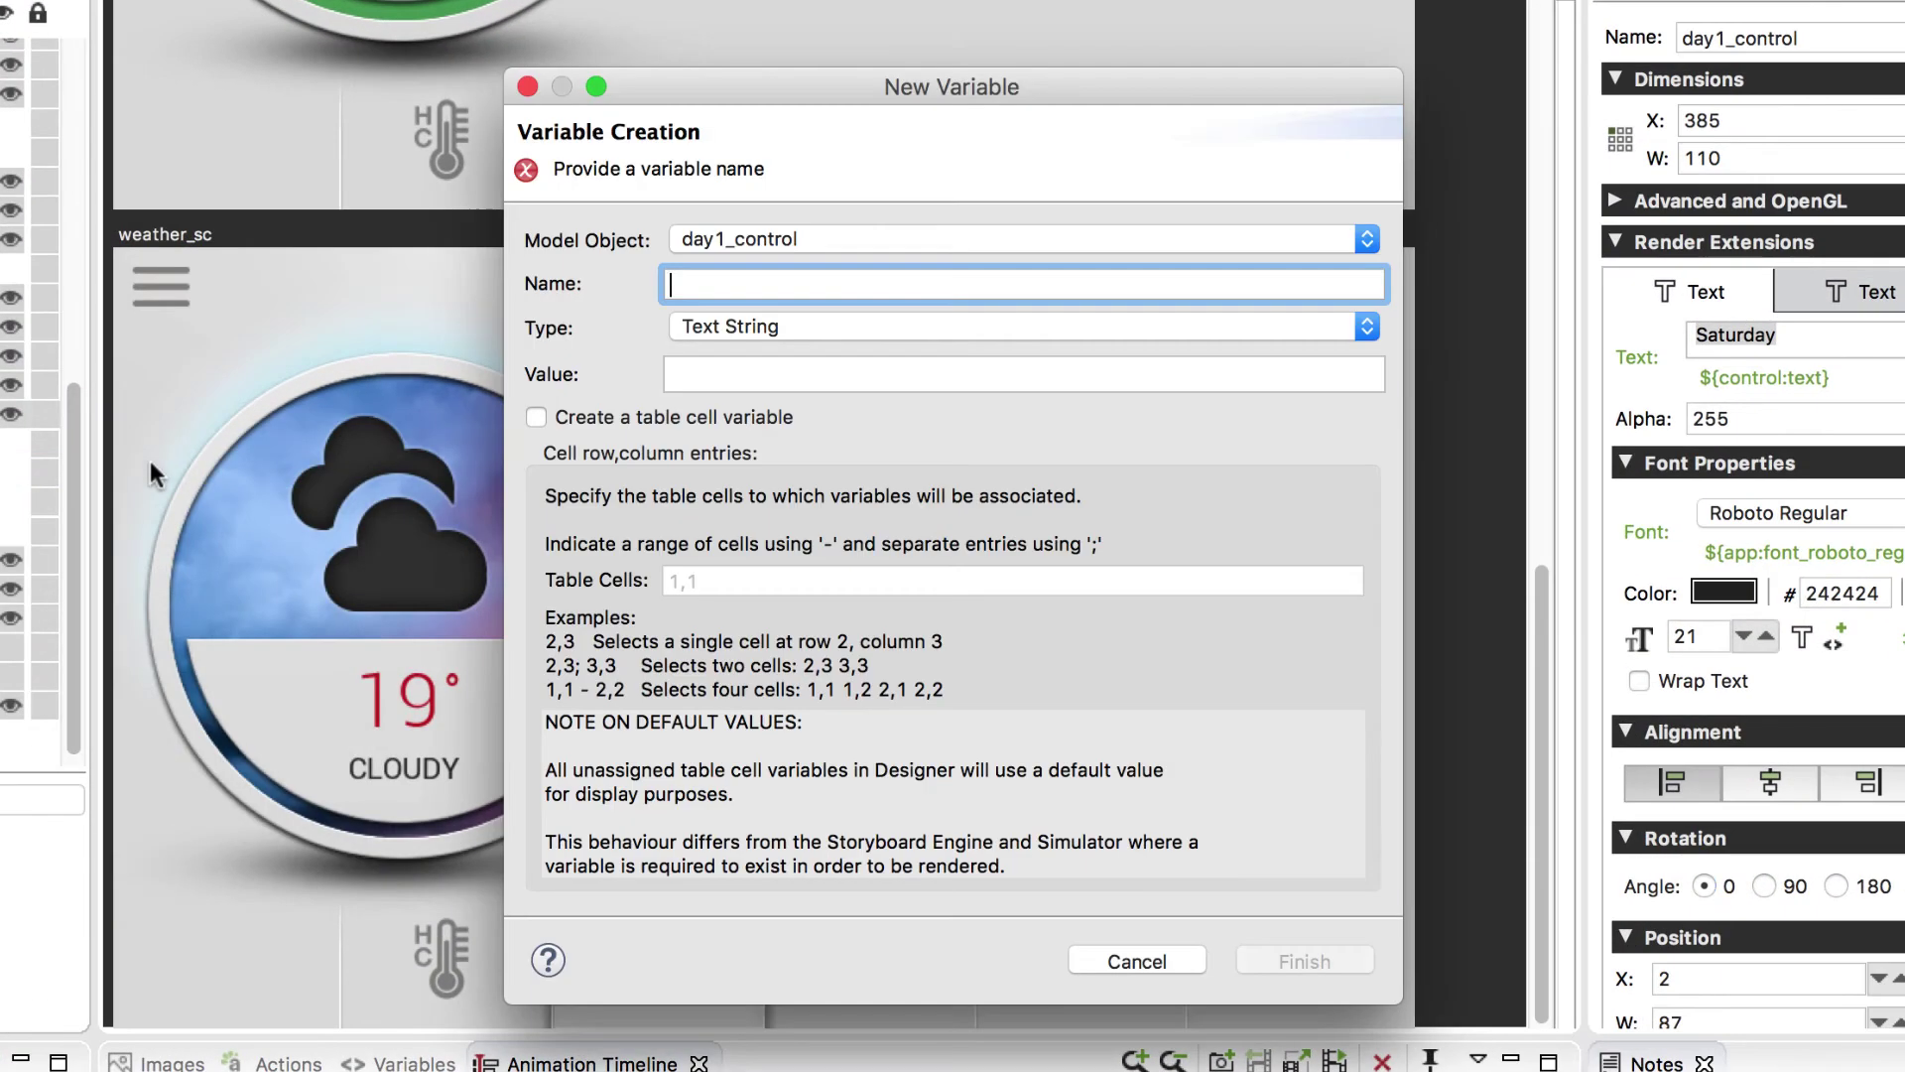
click(799, 328)
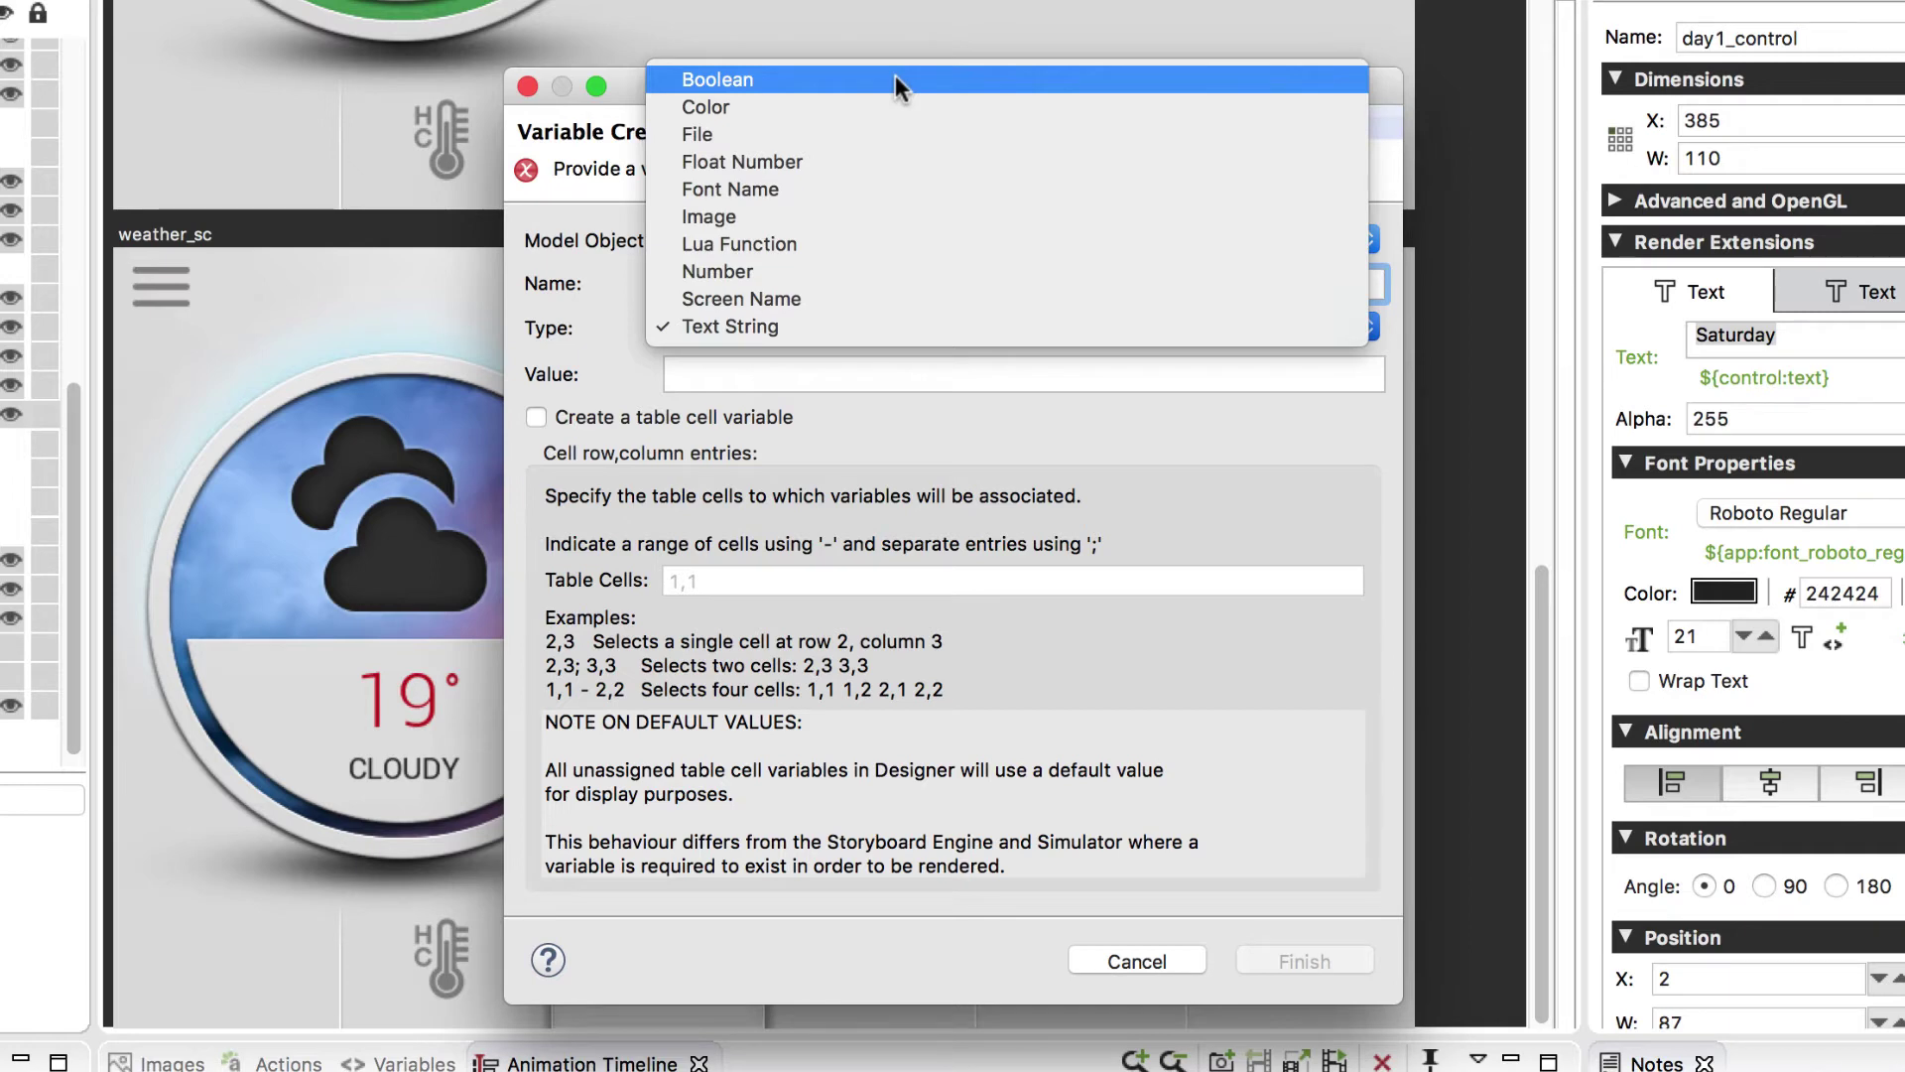
click(778, 217)
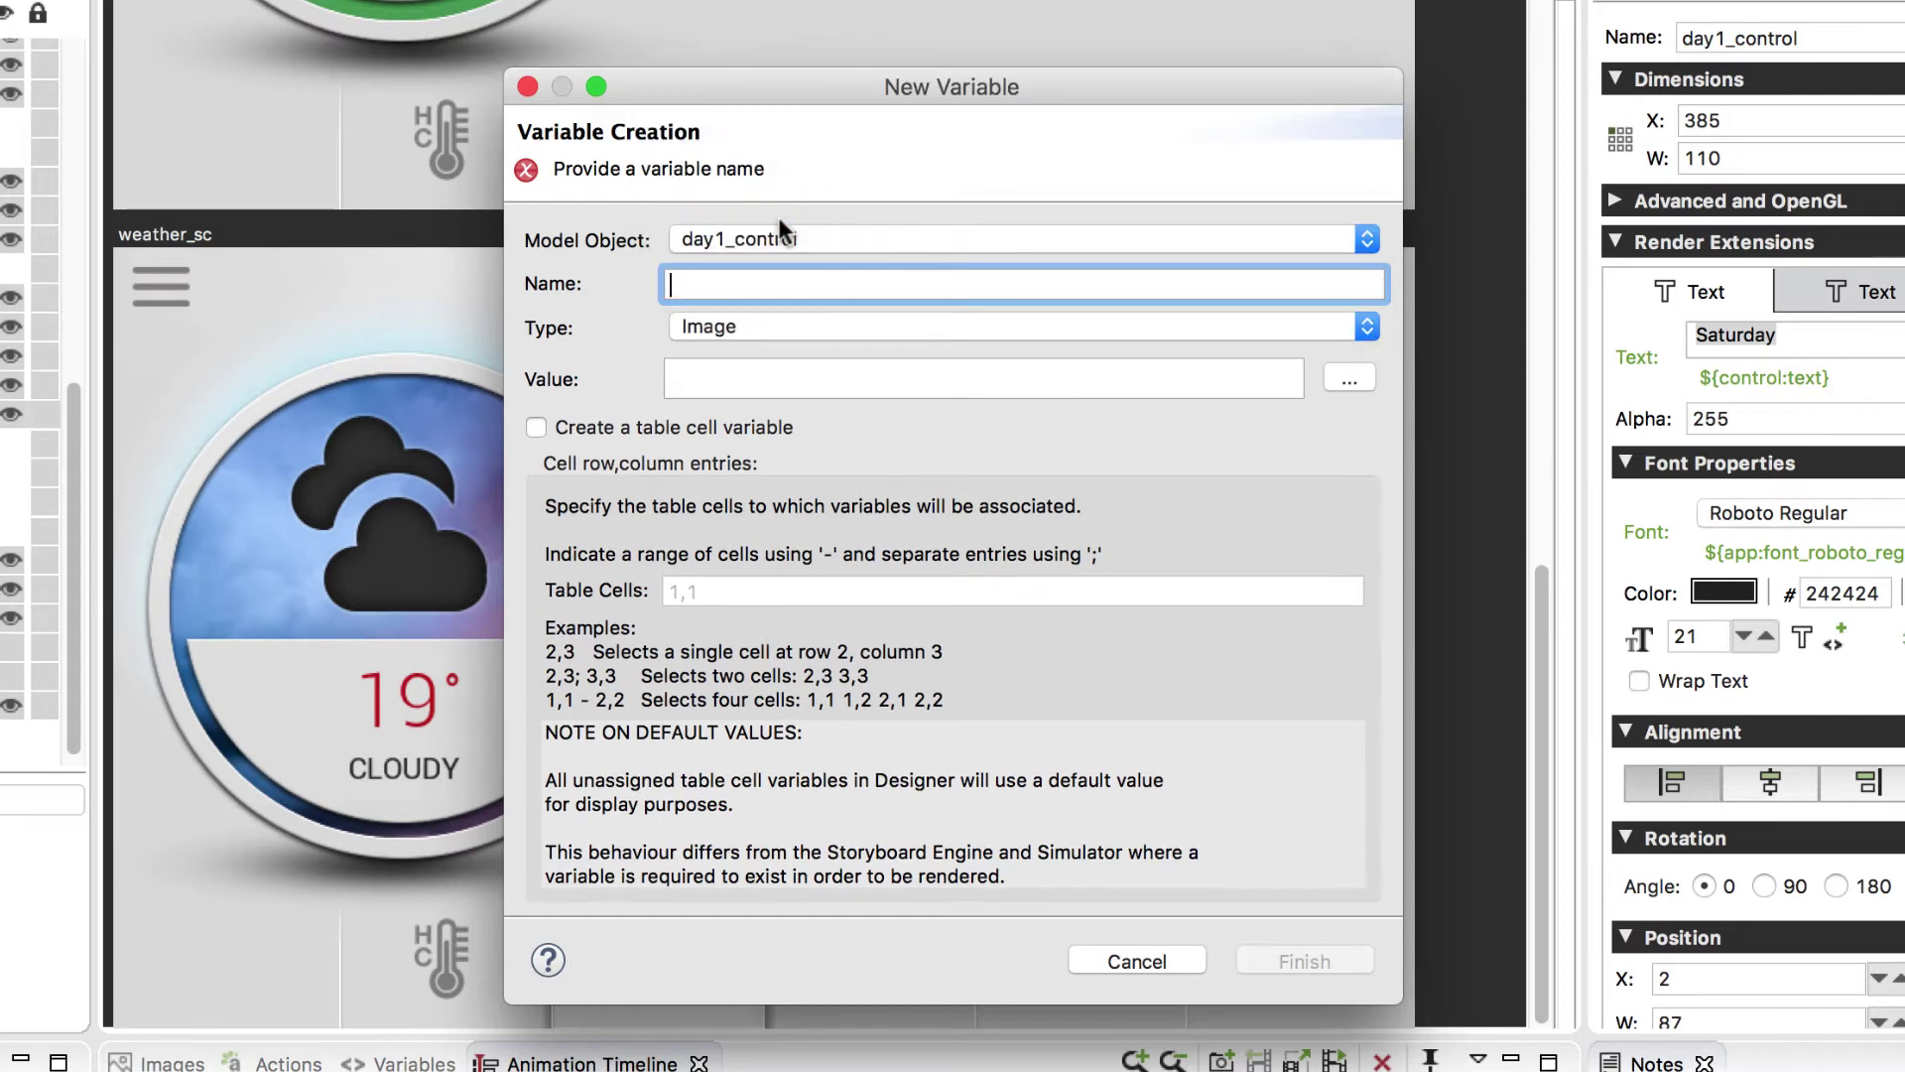
text(image)
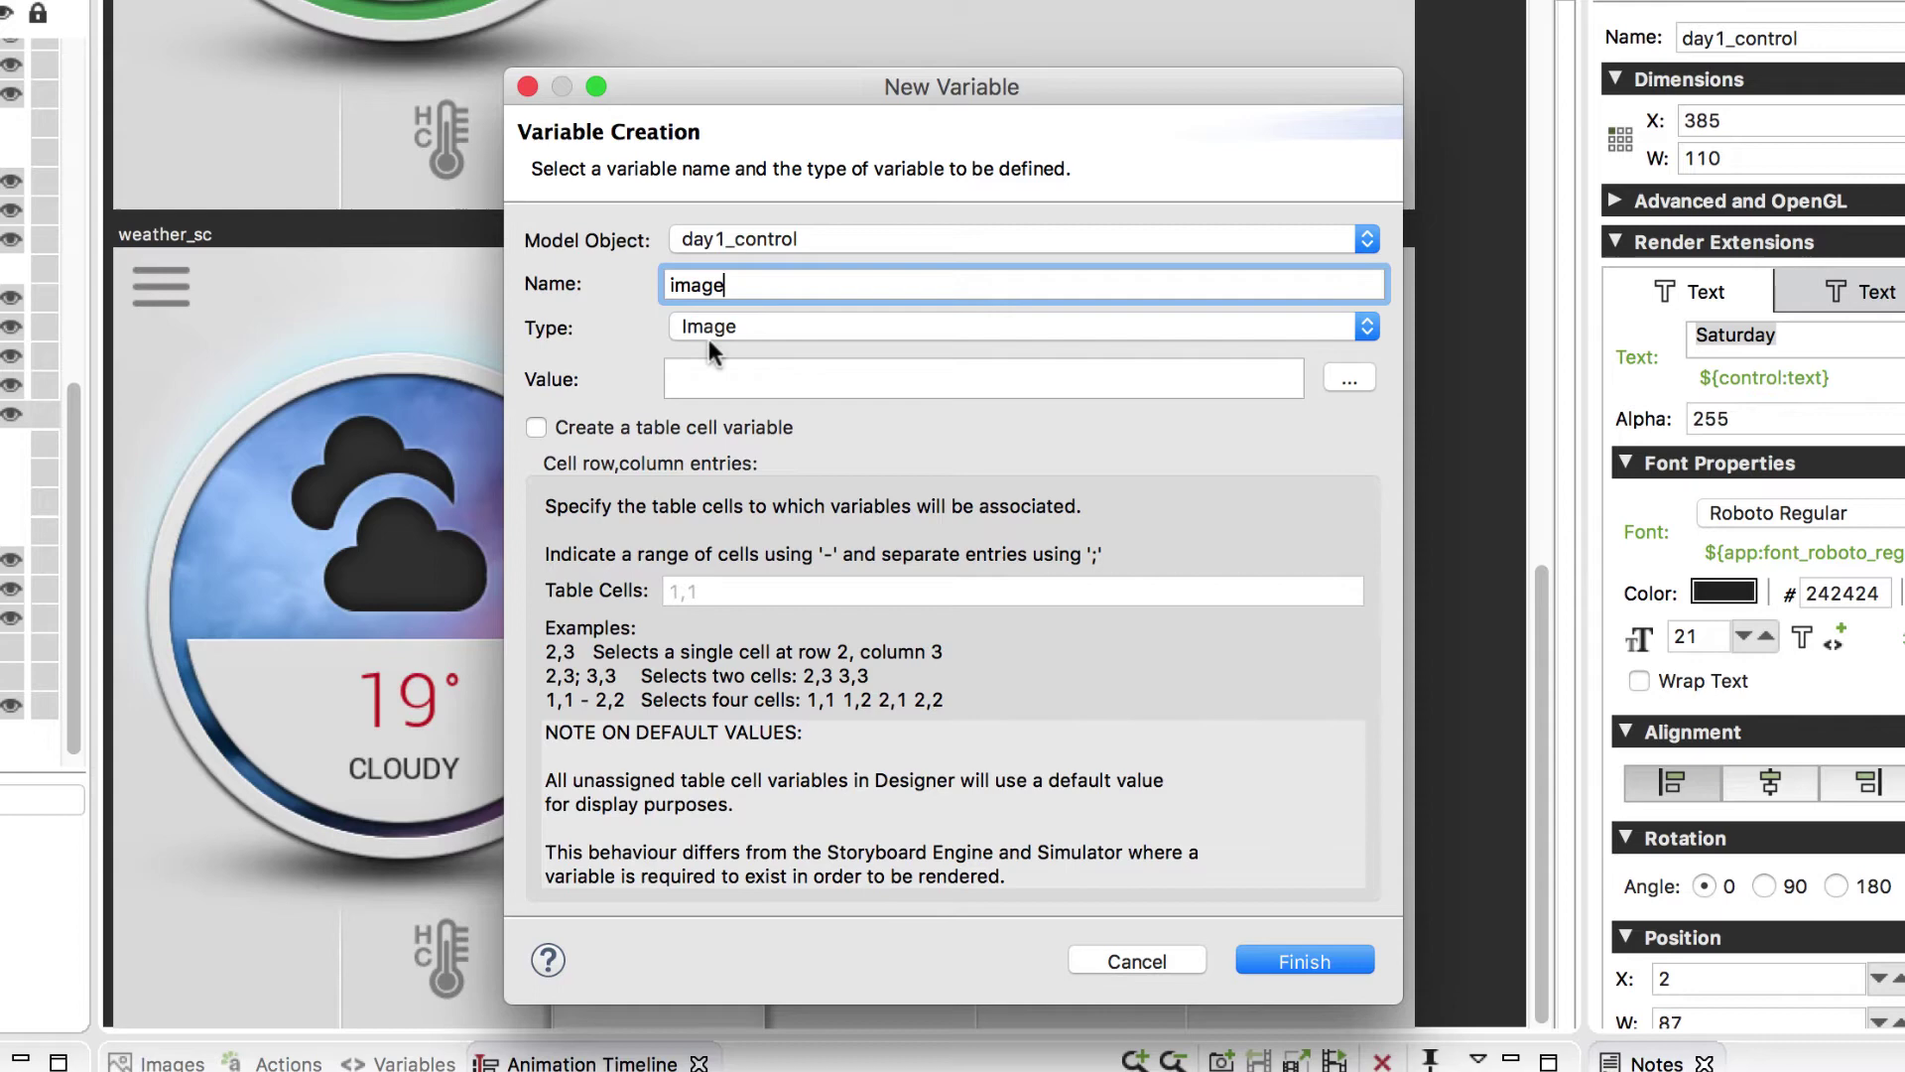
click(711, 377)
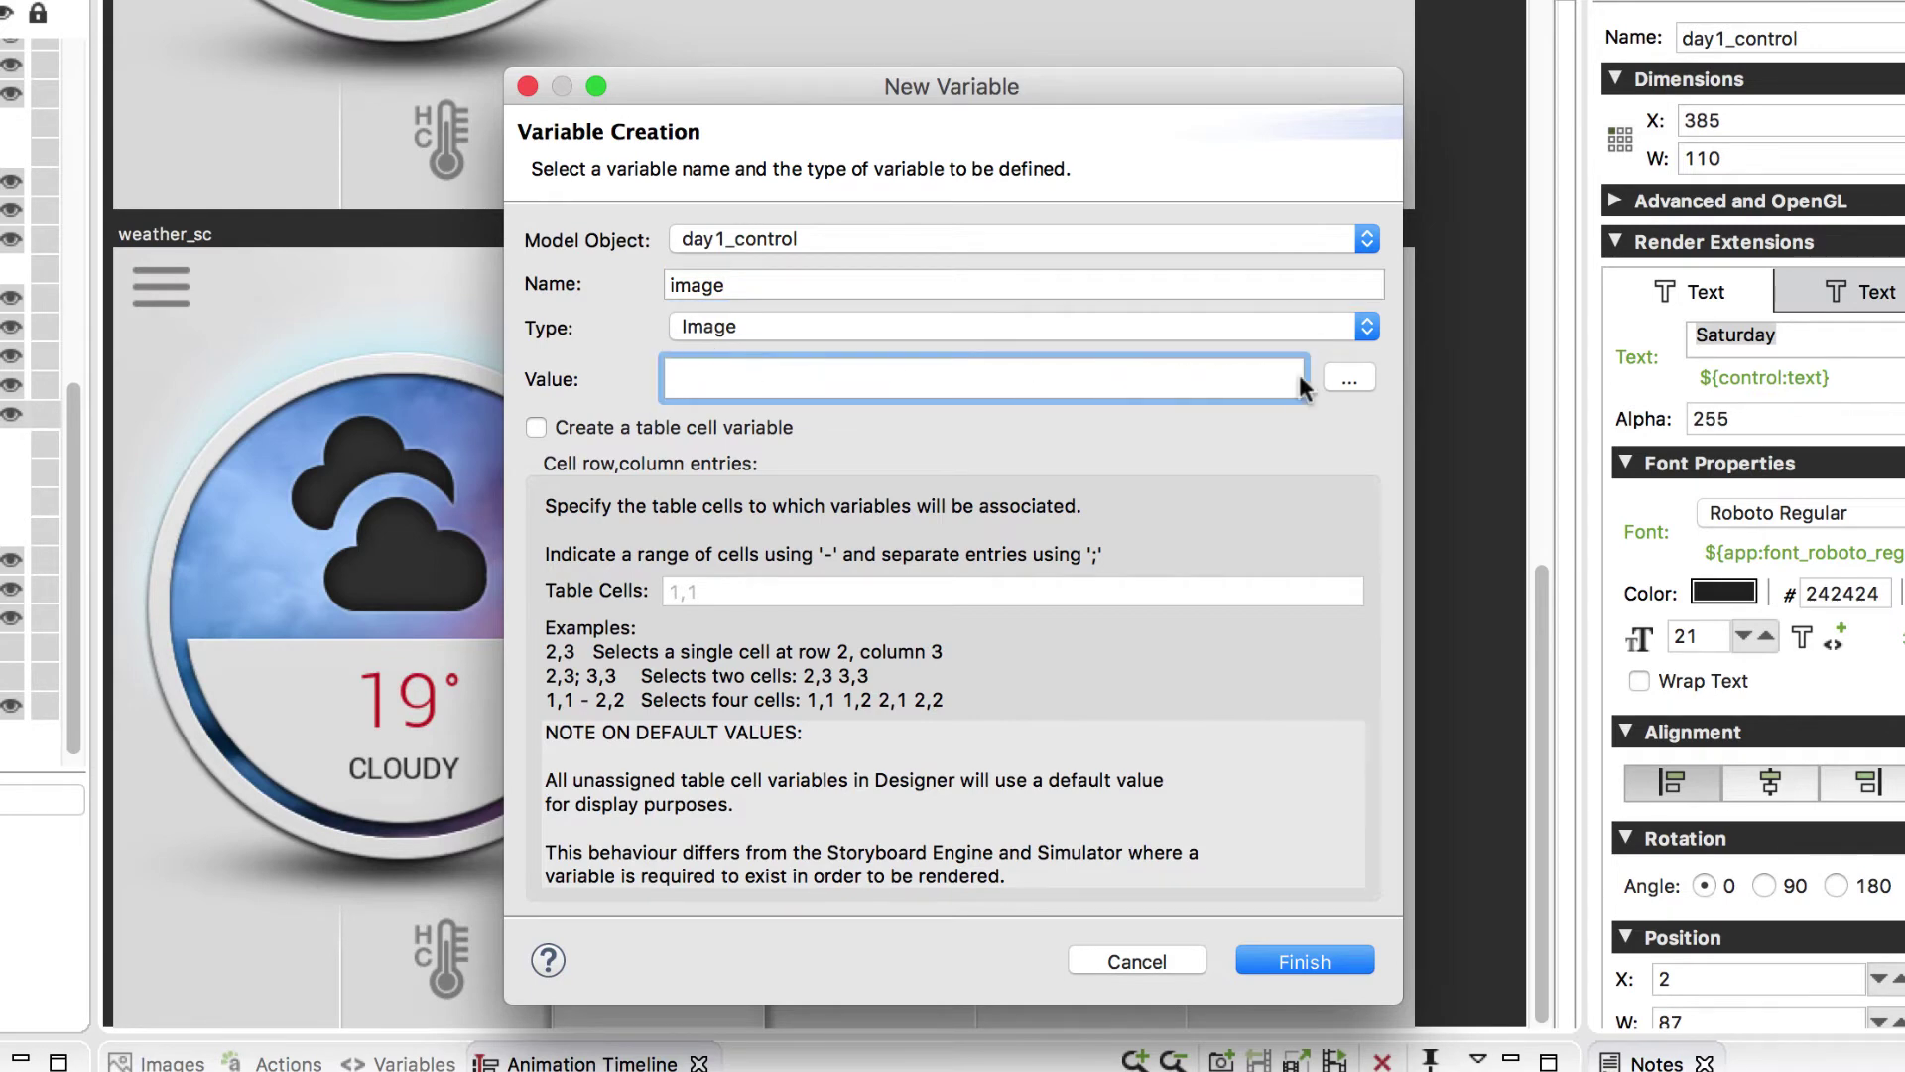
- Give the image variable the value images/w_sunny.png and create it
click(1349, 378)
text(w)
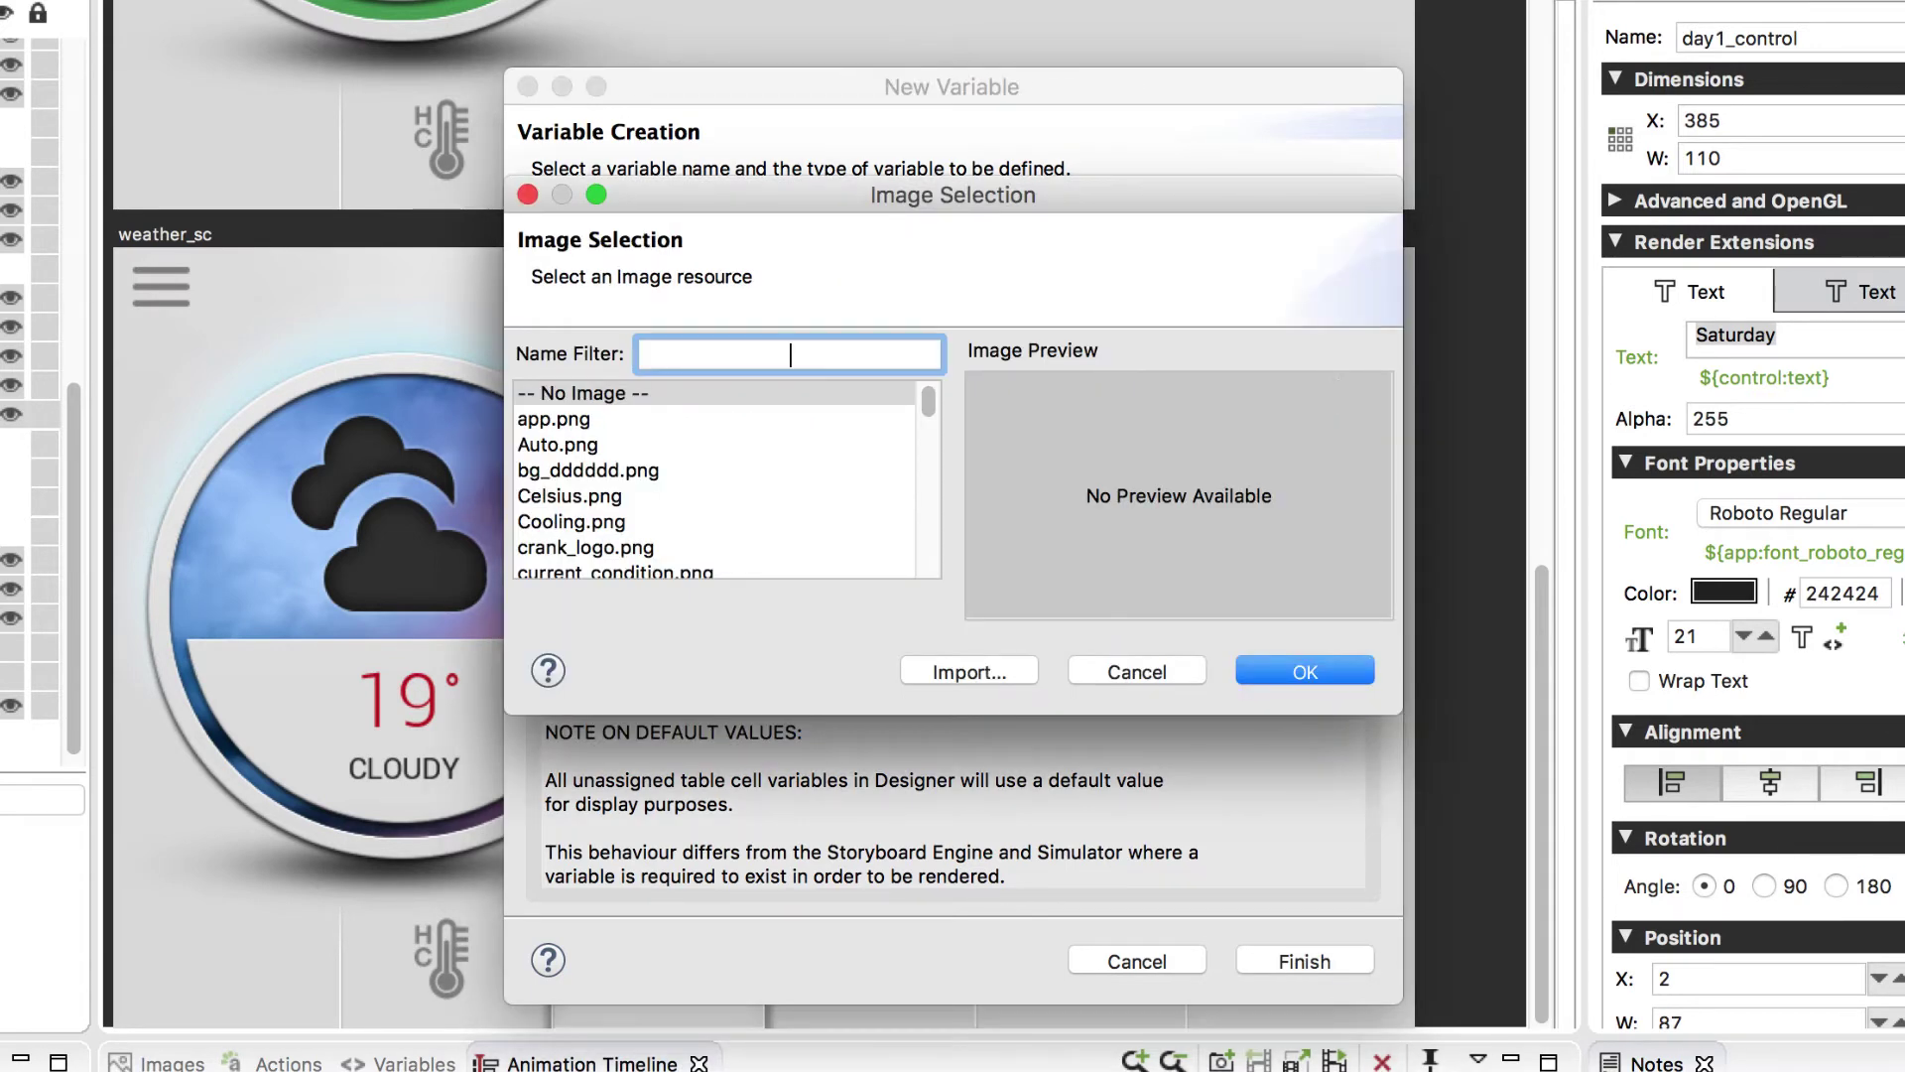
text(_)
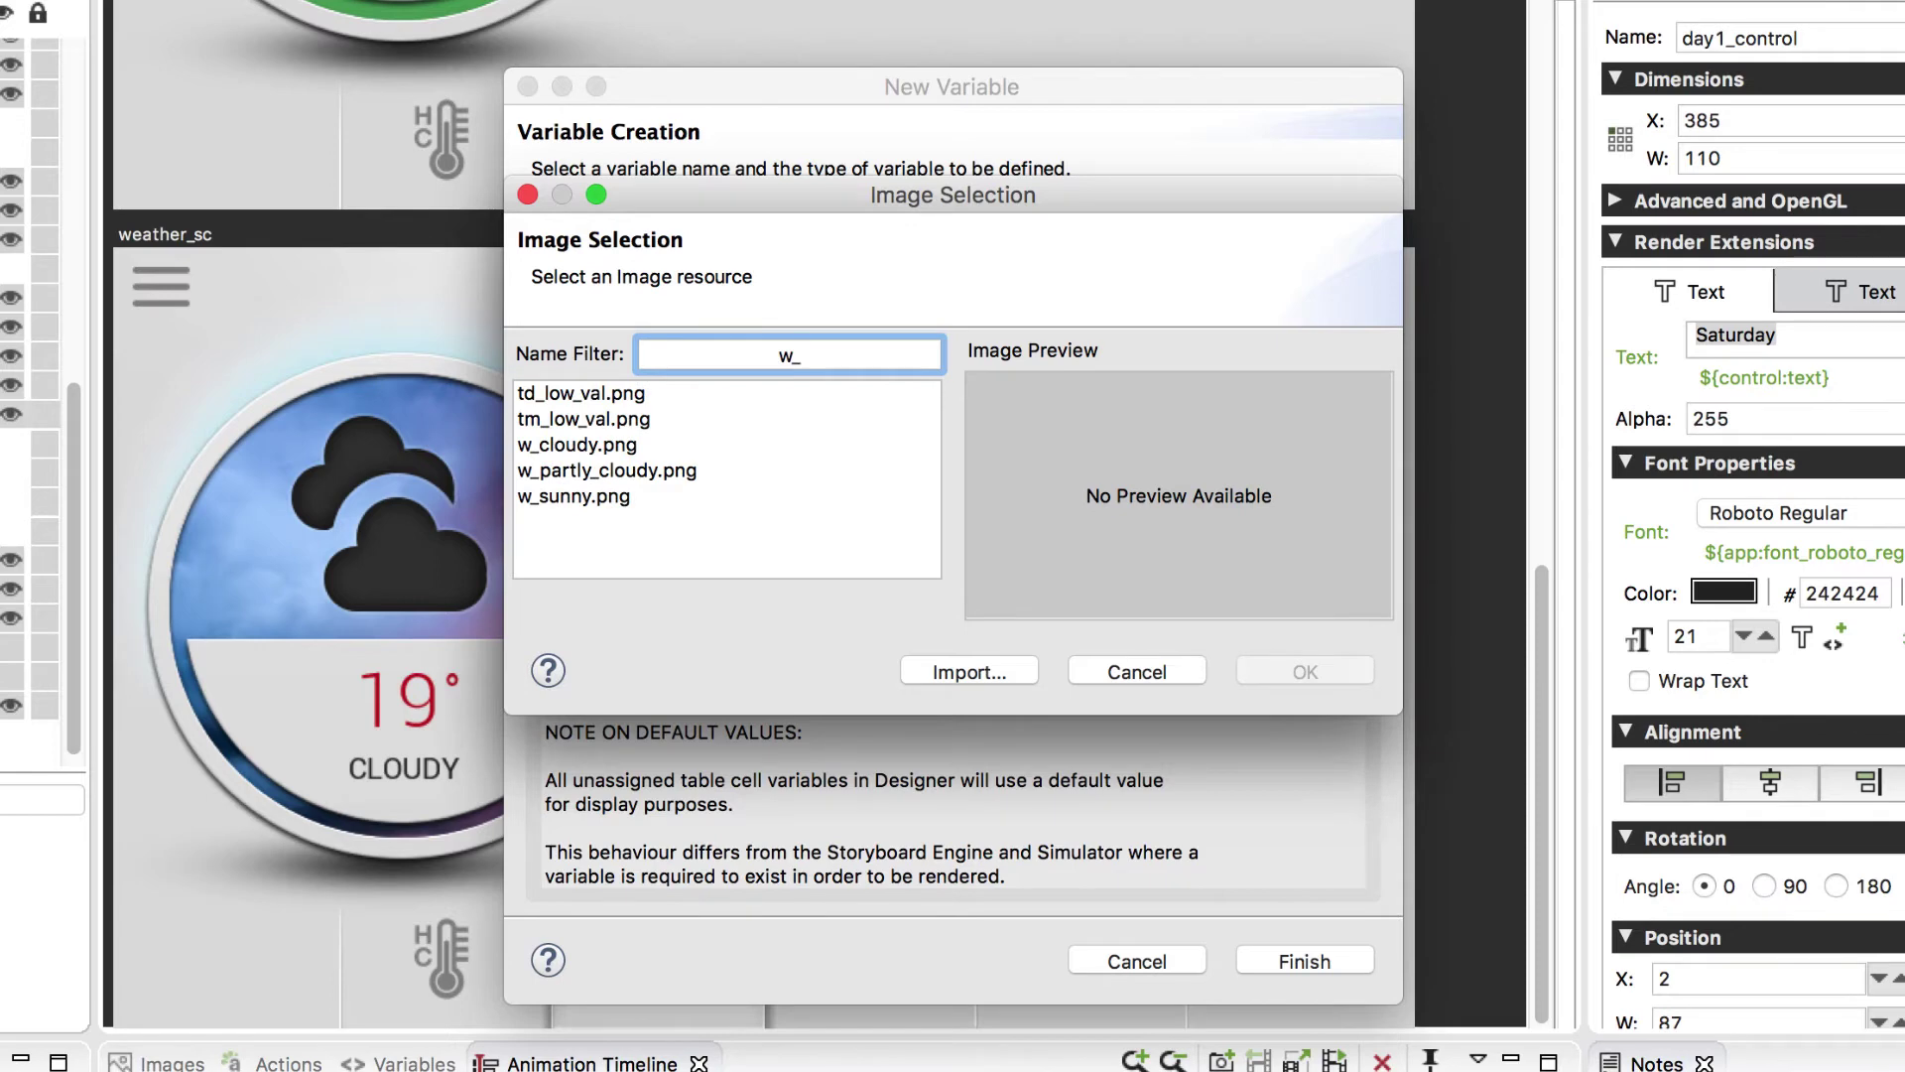
click(576, 498)
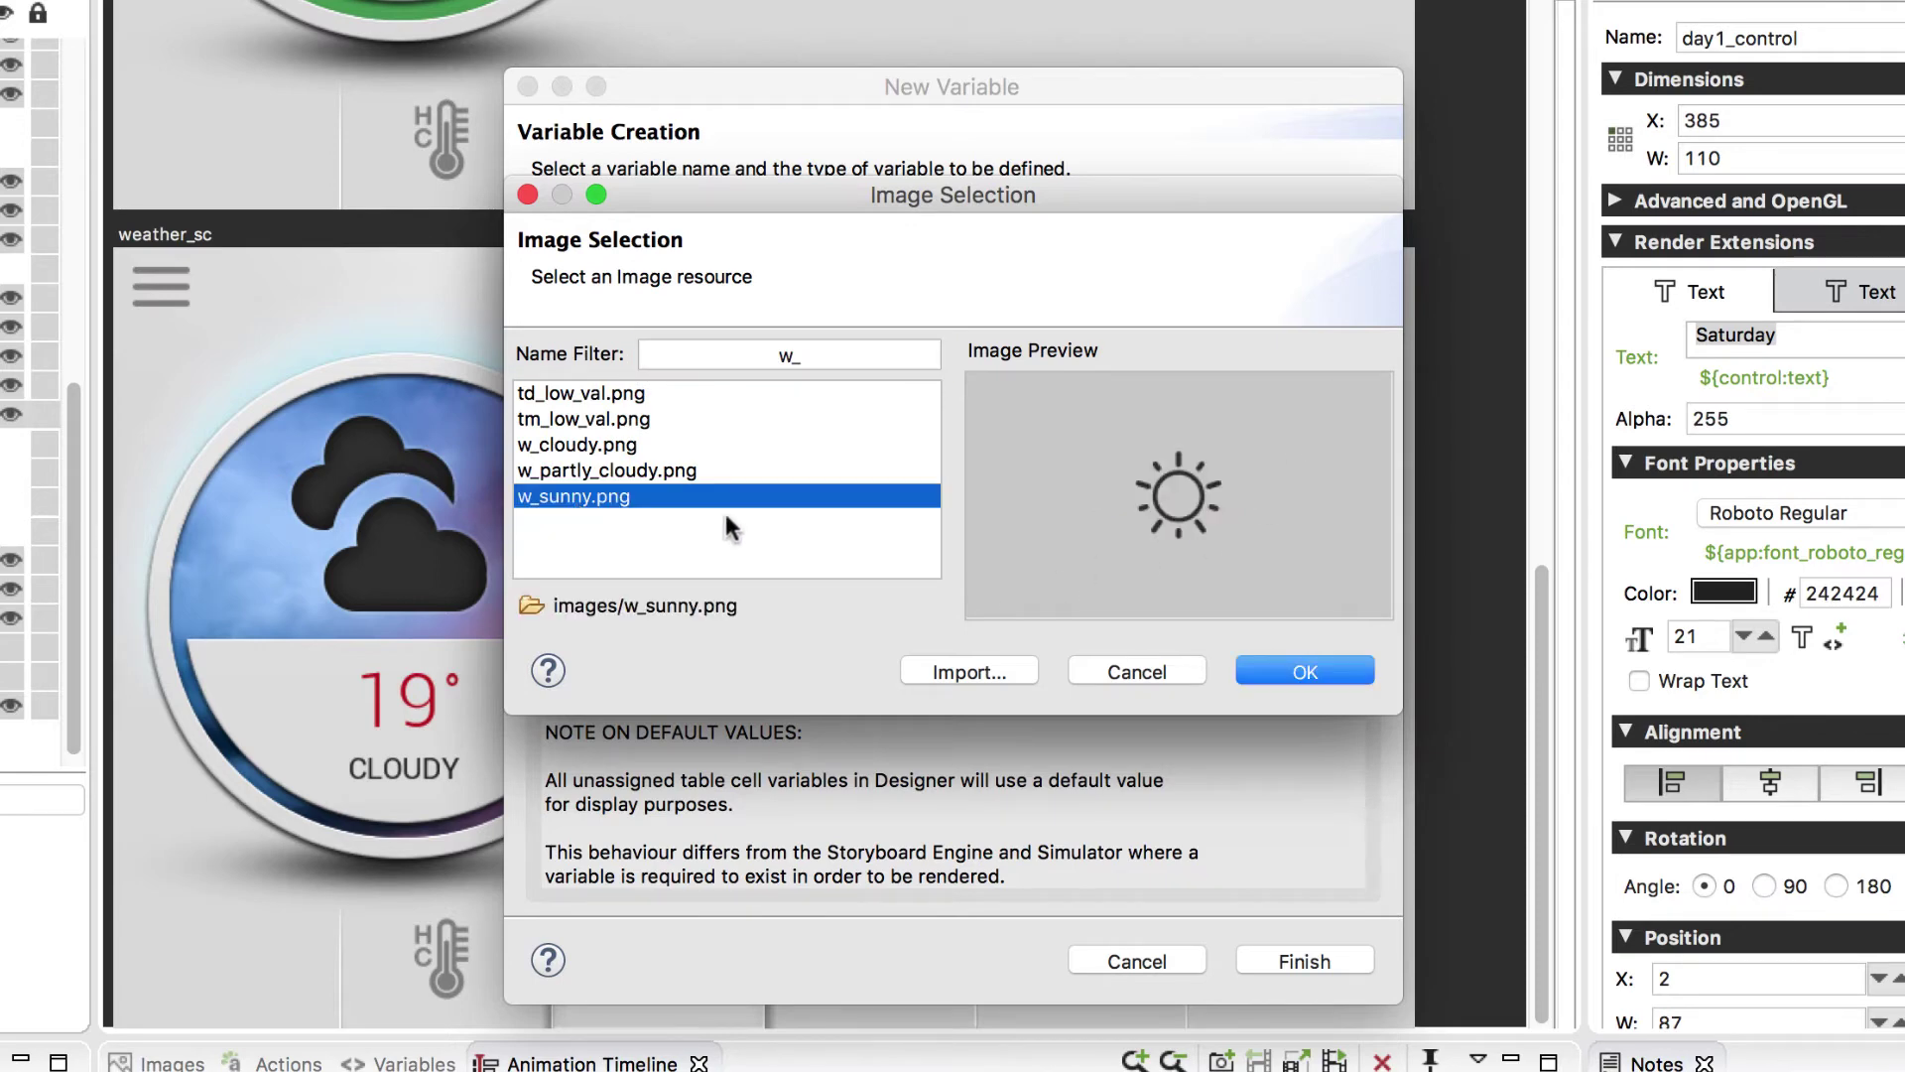
click(1288, 669)
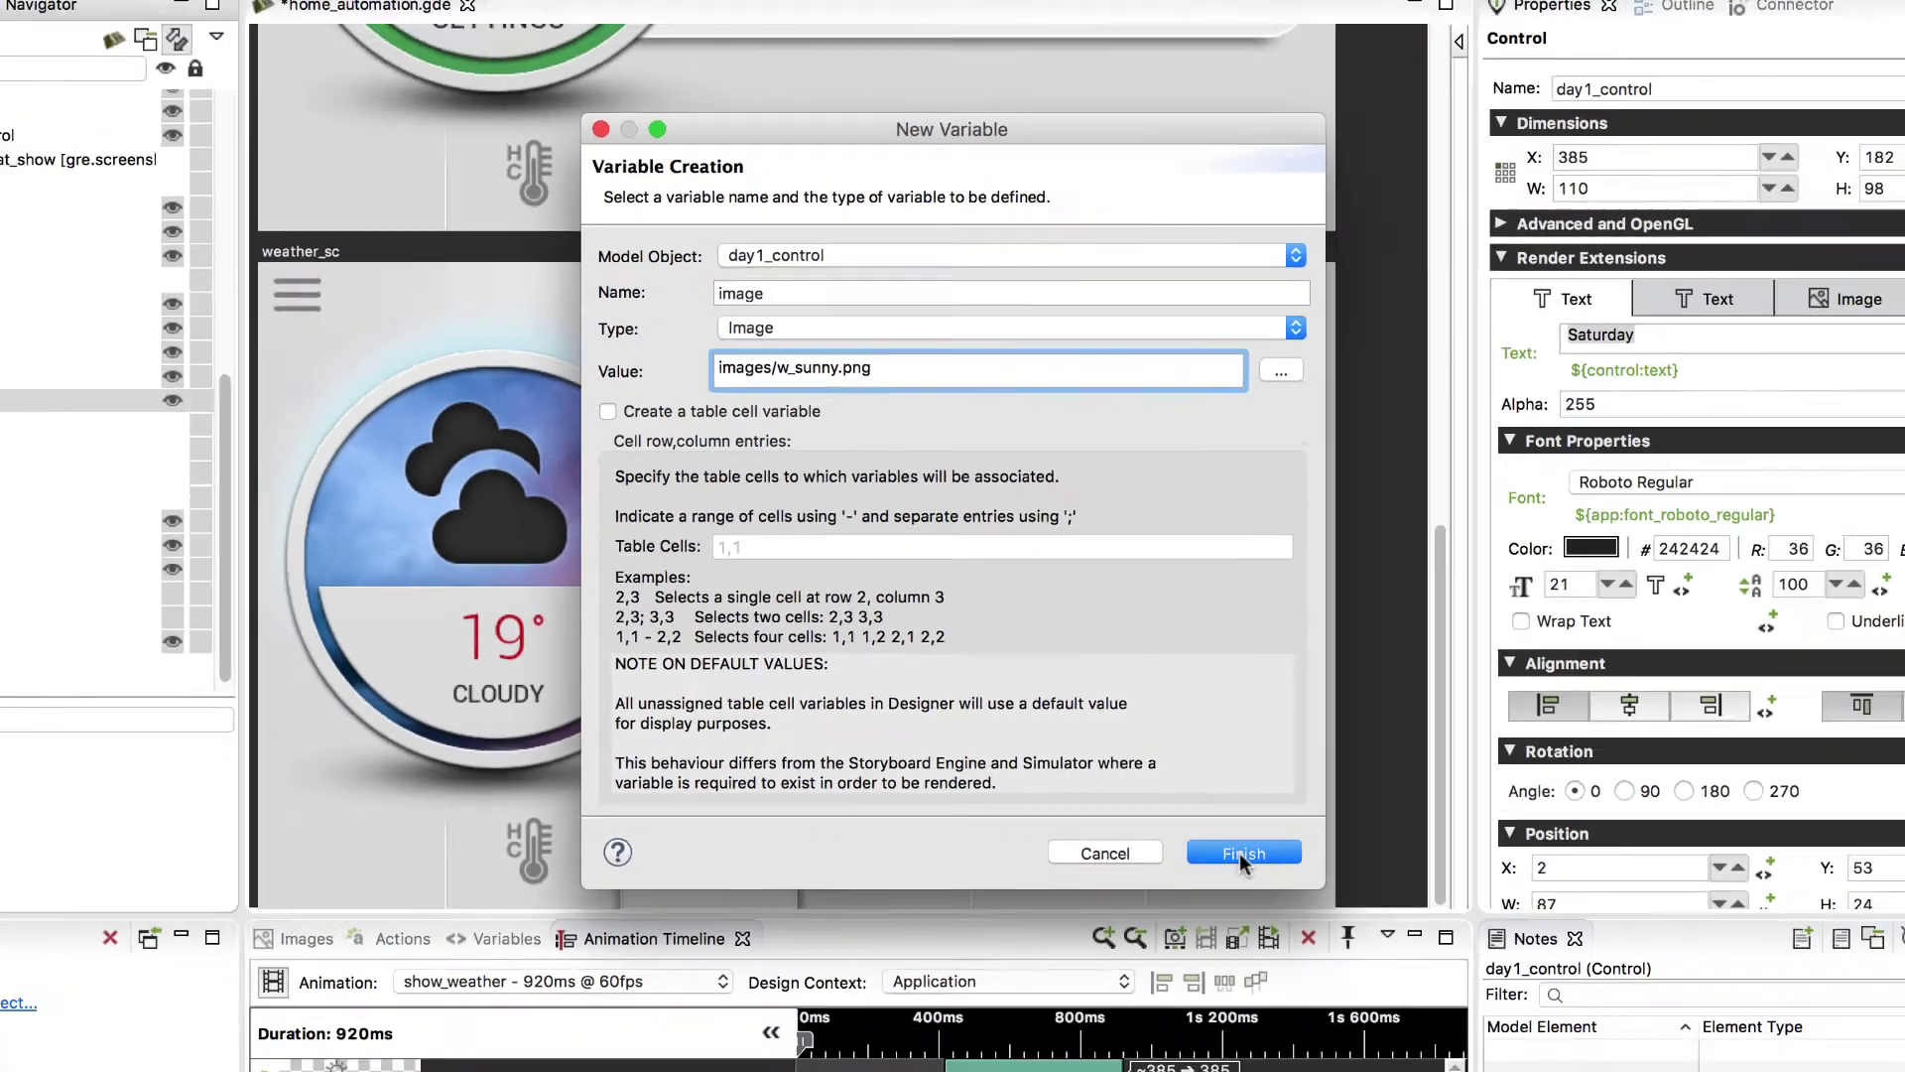
click(1296, 971)
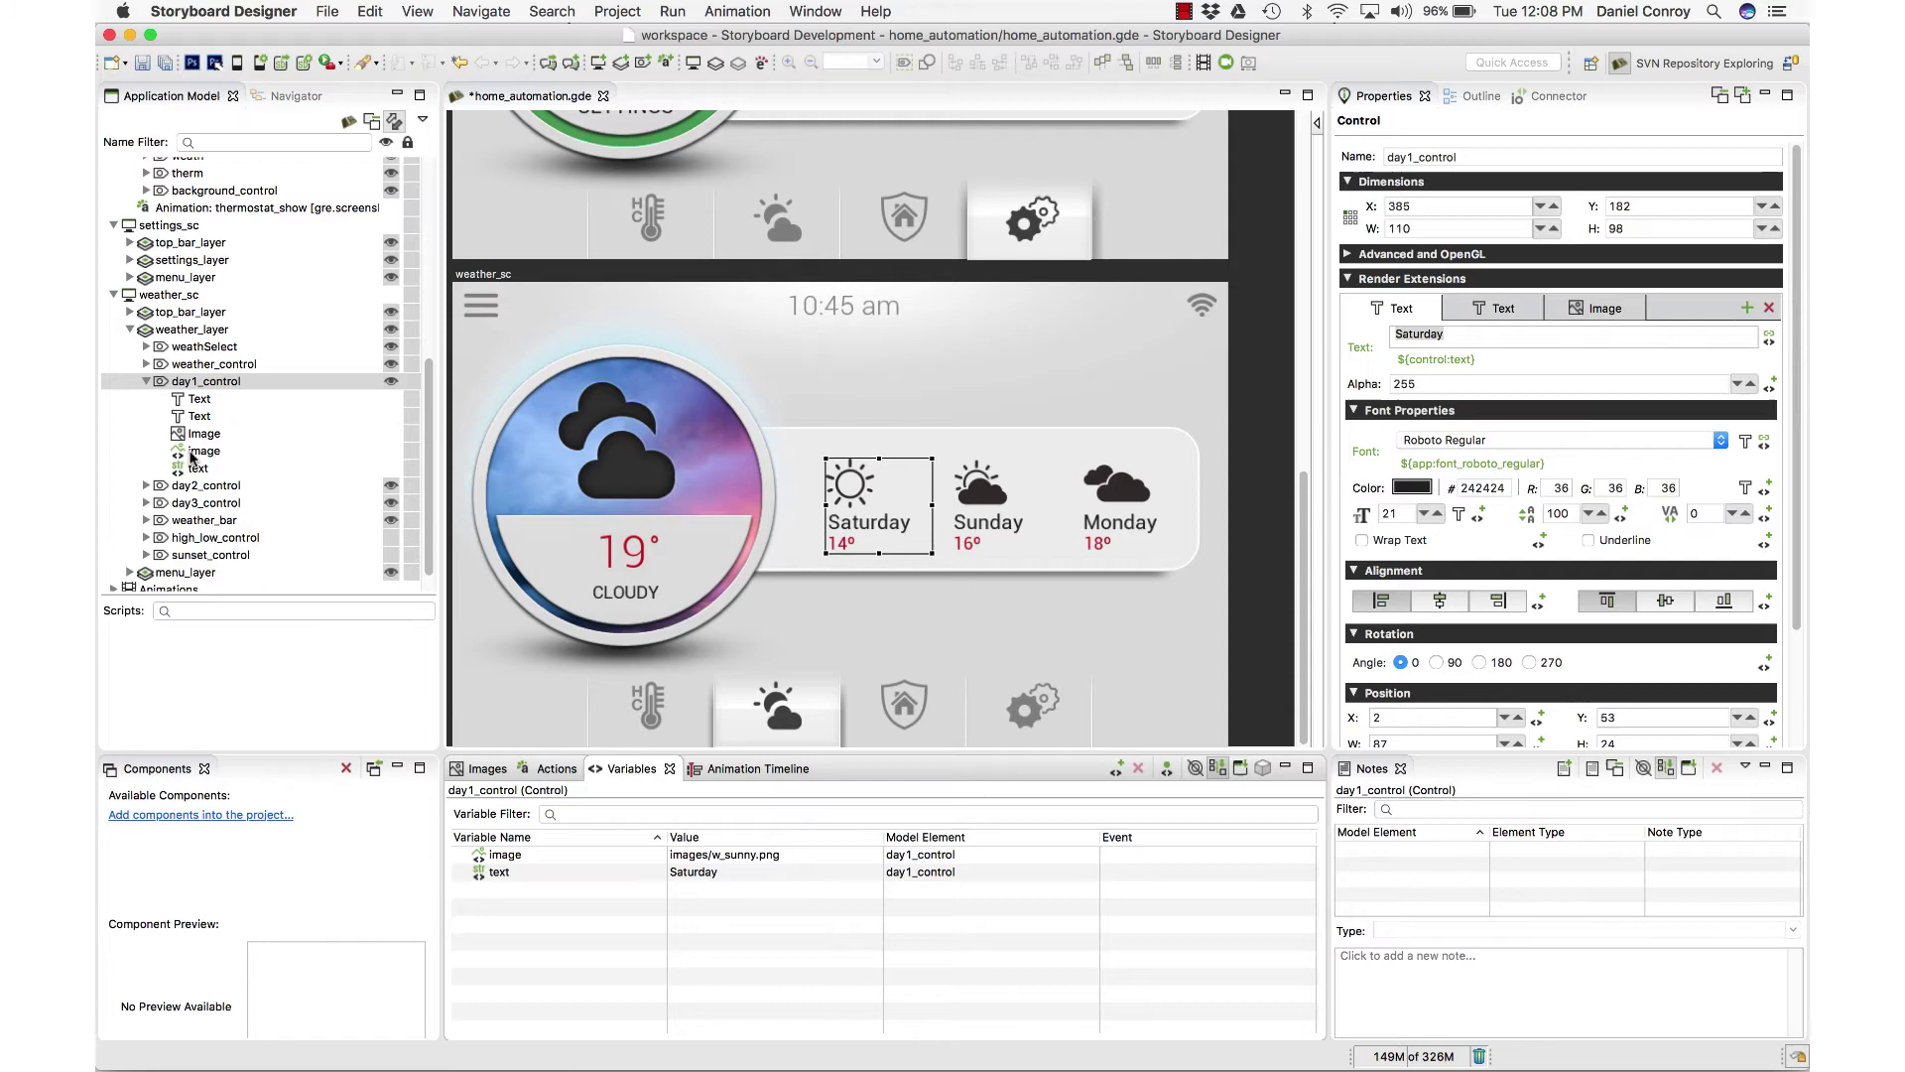
- Bind the Image render extension's Name to the control's 'image' variable (${control:image})
click(1600, 317)
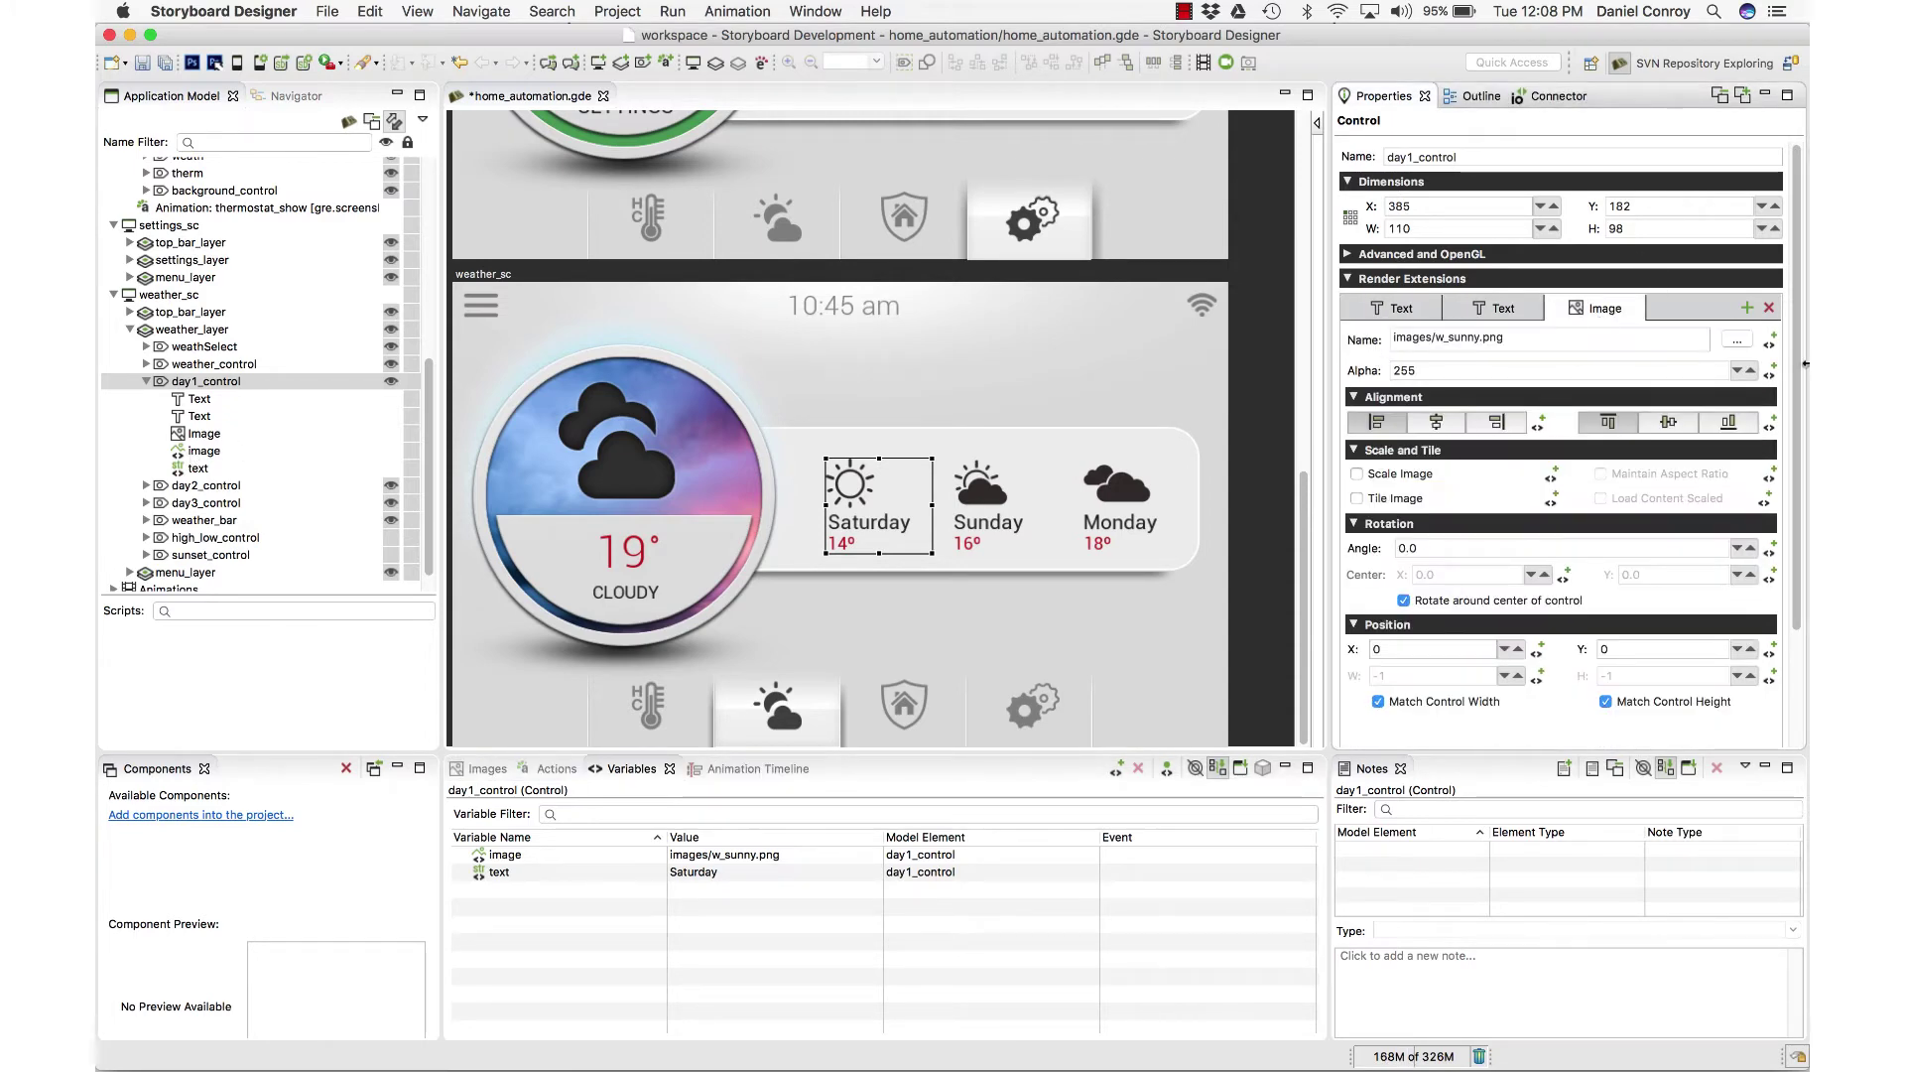
click(1771, 344)
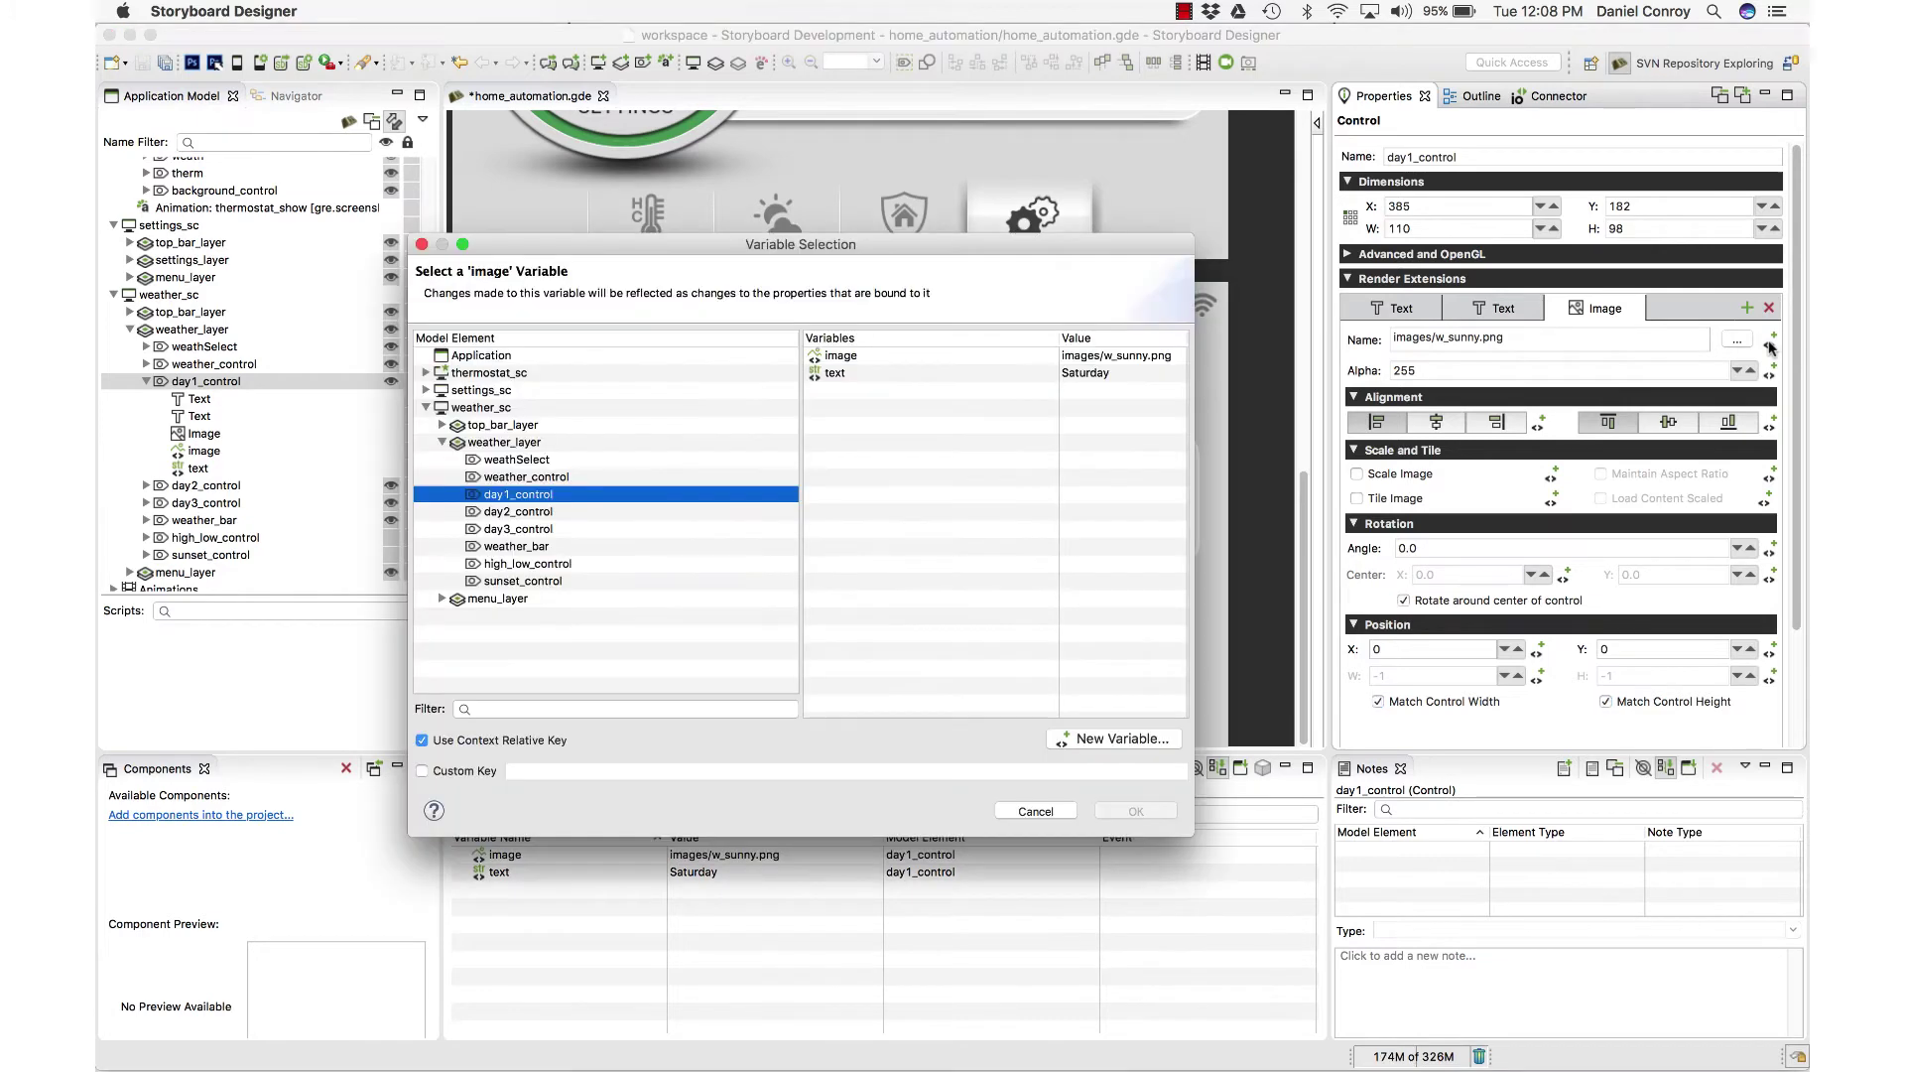
click(843, 359)
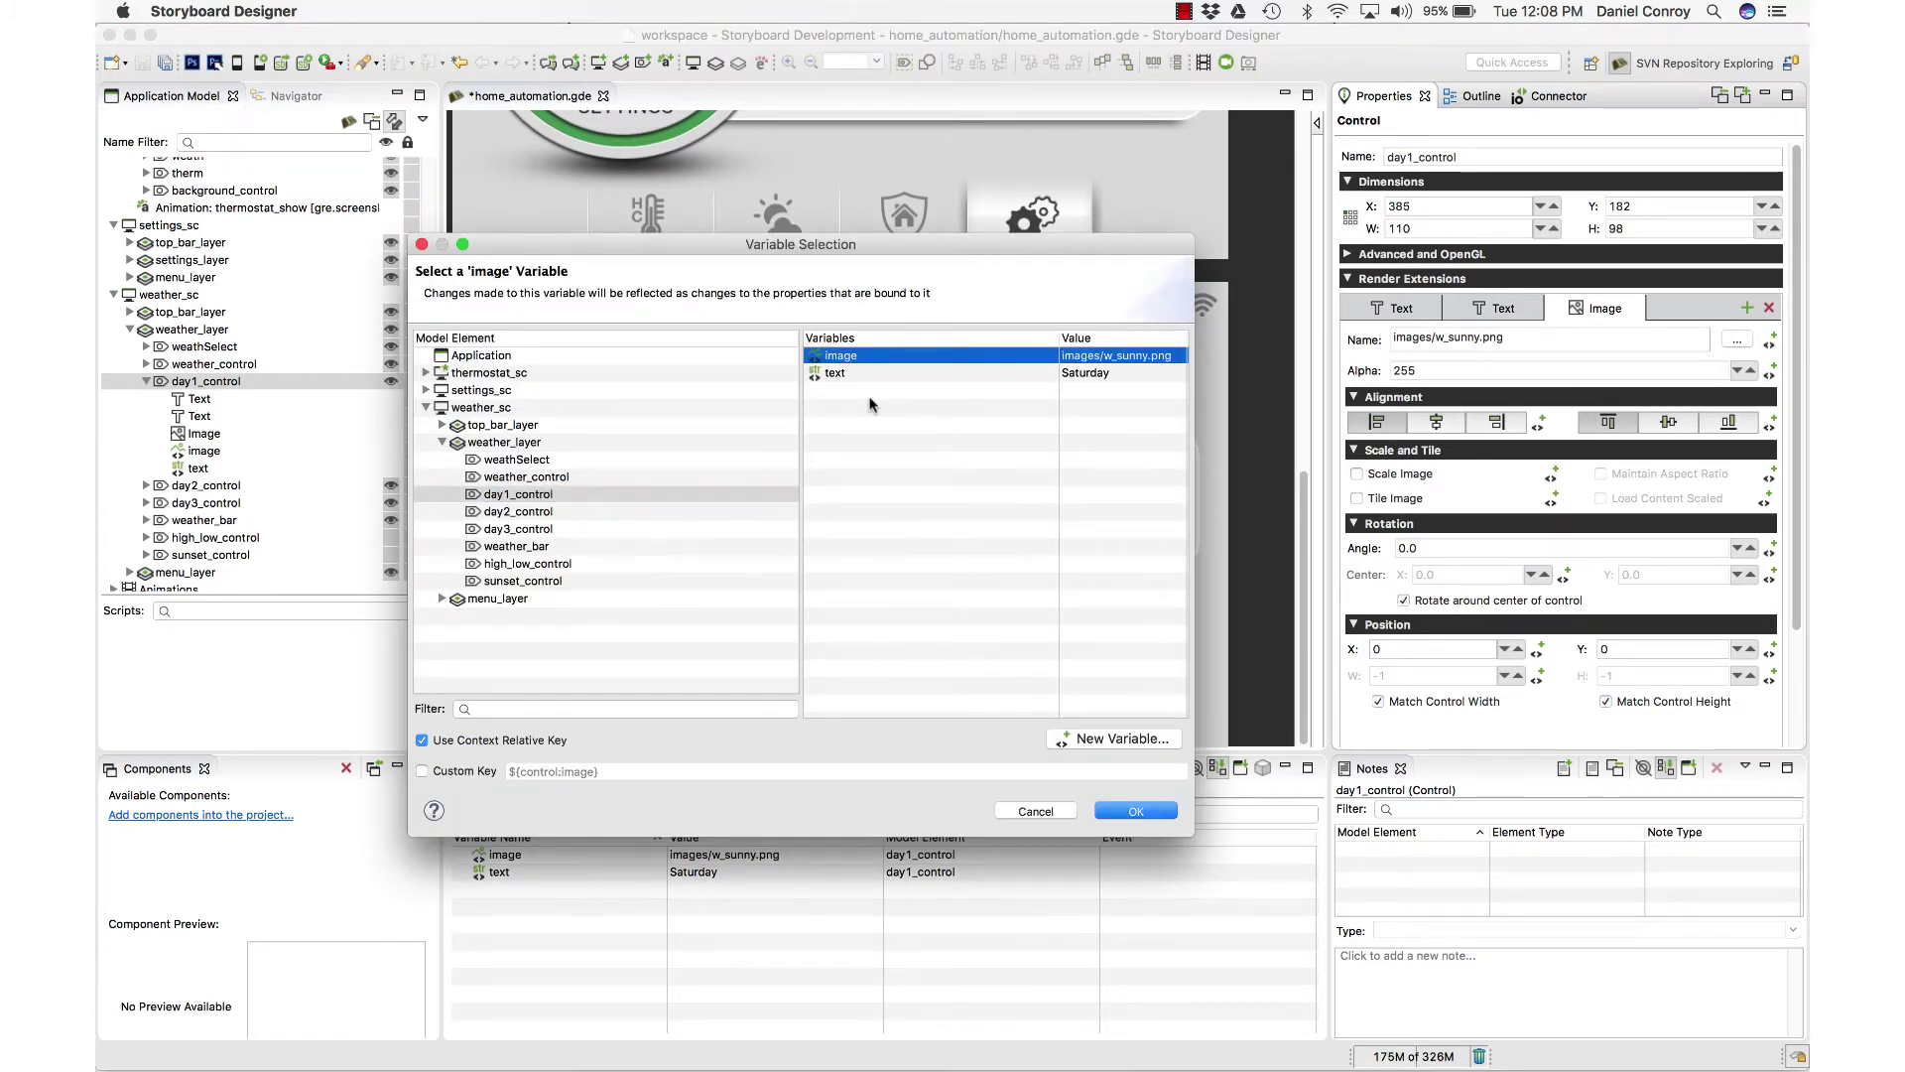
click(1139, 802)
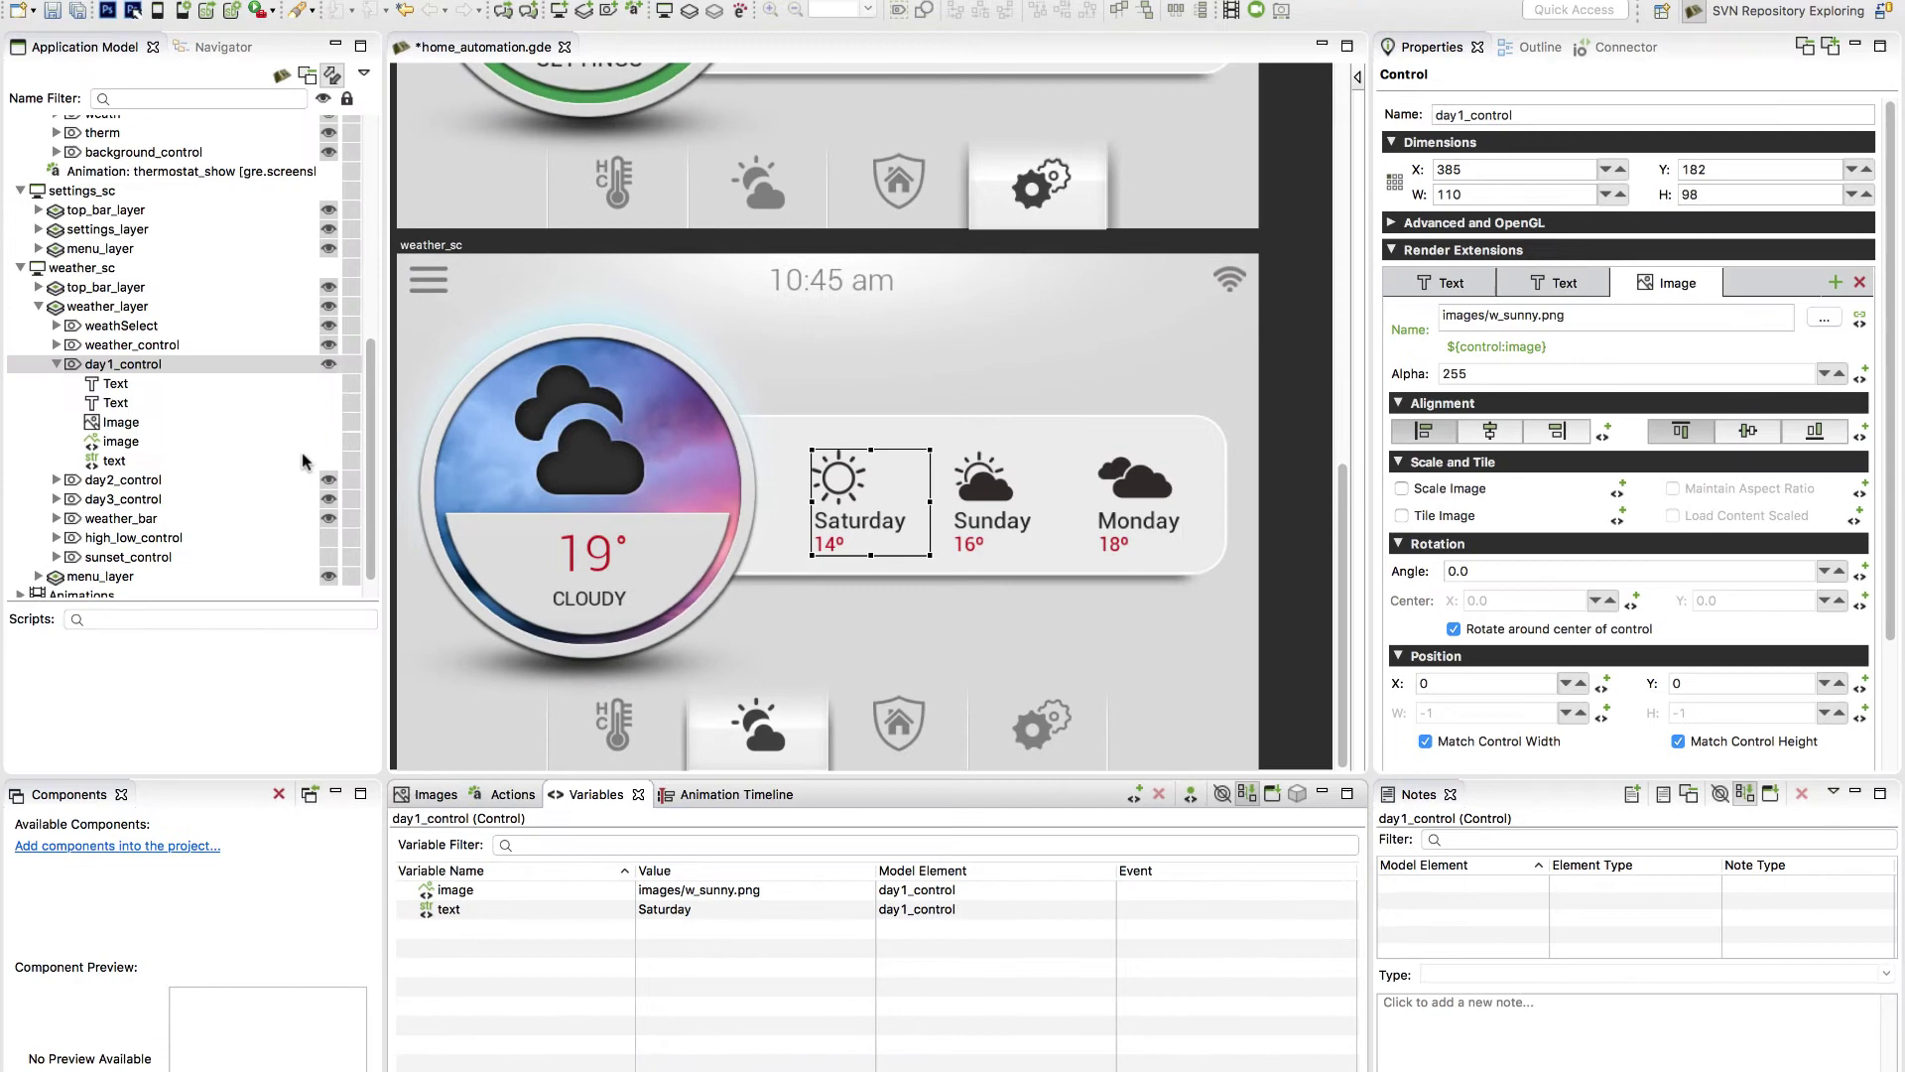
- Delete the 'image' variable and unbind the Image Name, leaving plain images/w_sunny.png
right_click(119, 441)
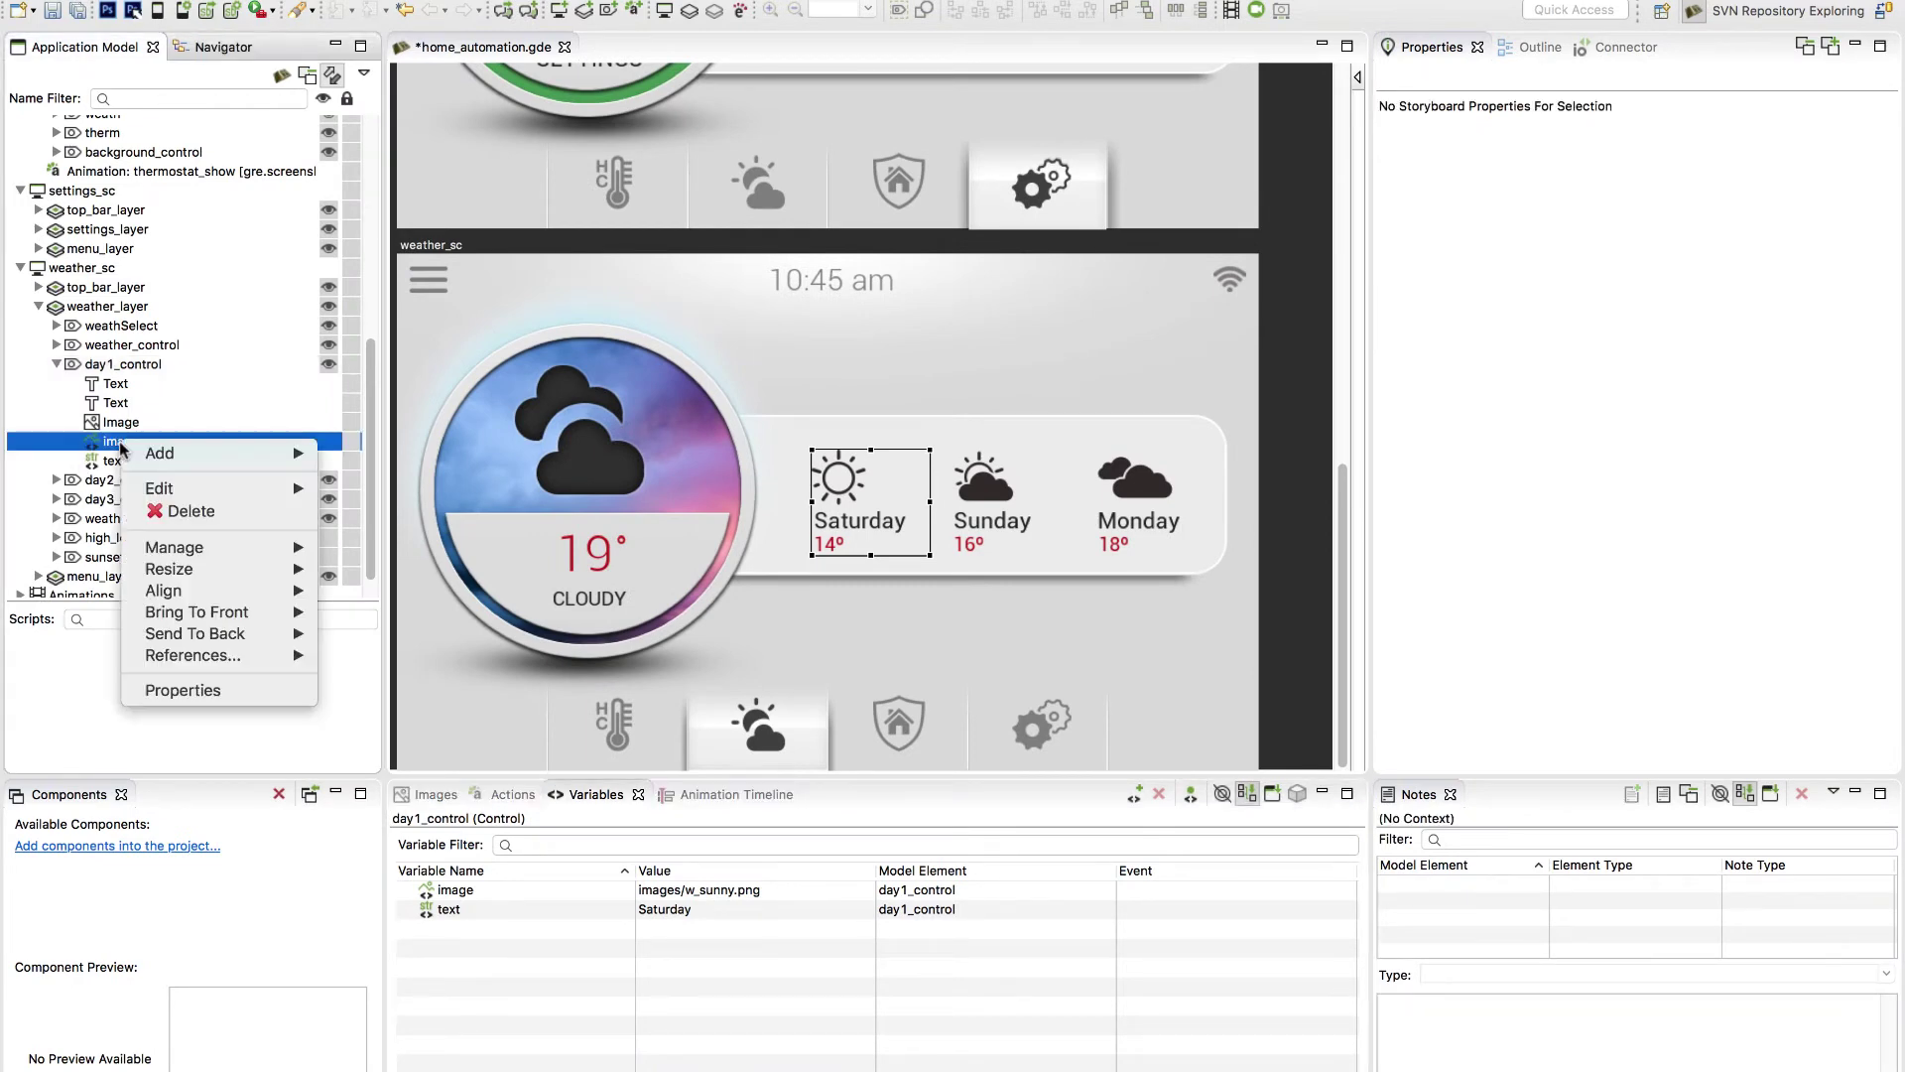
click(199, 512)
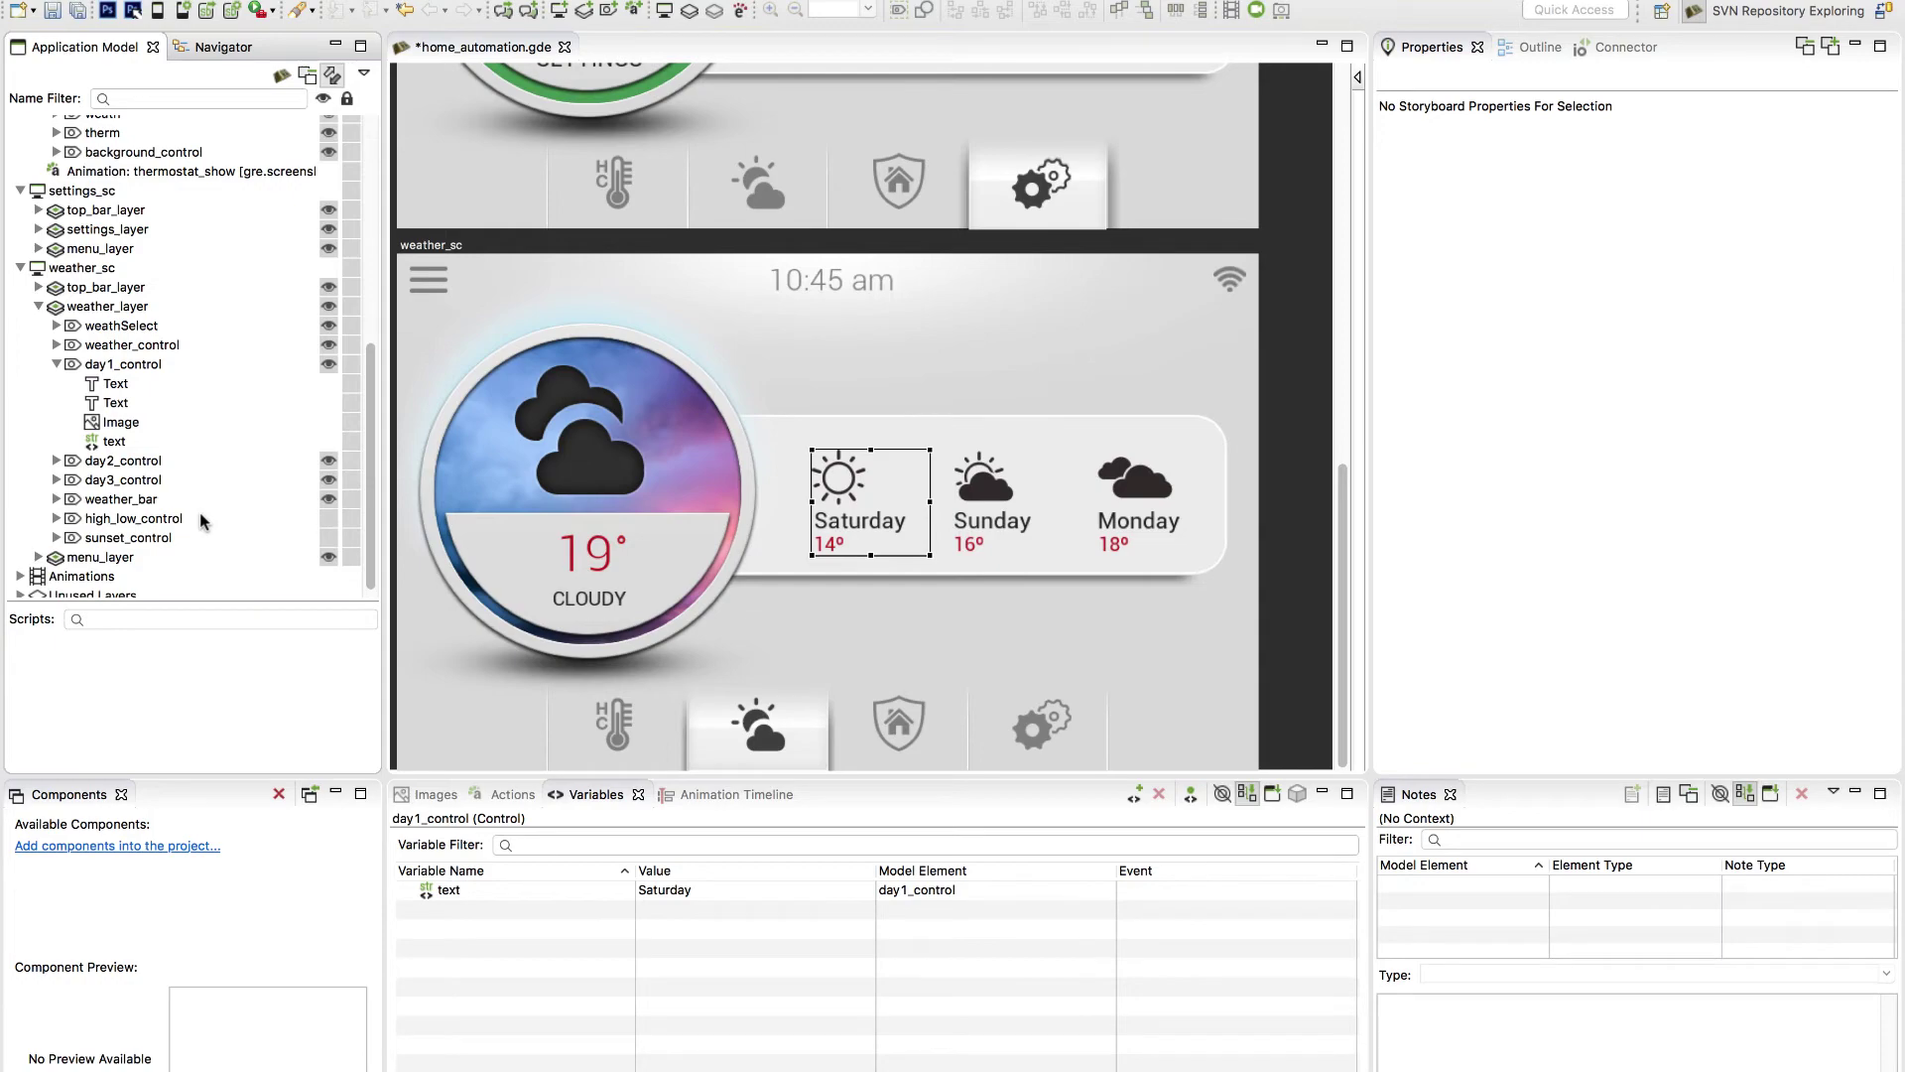
click(119, 366)
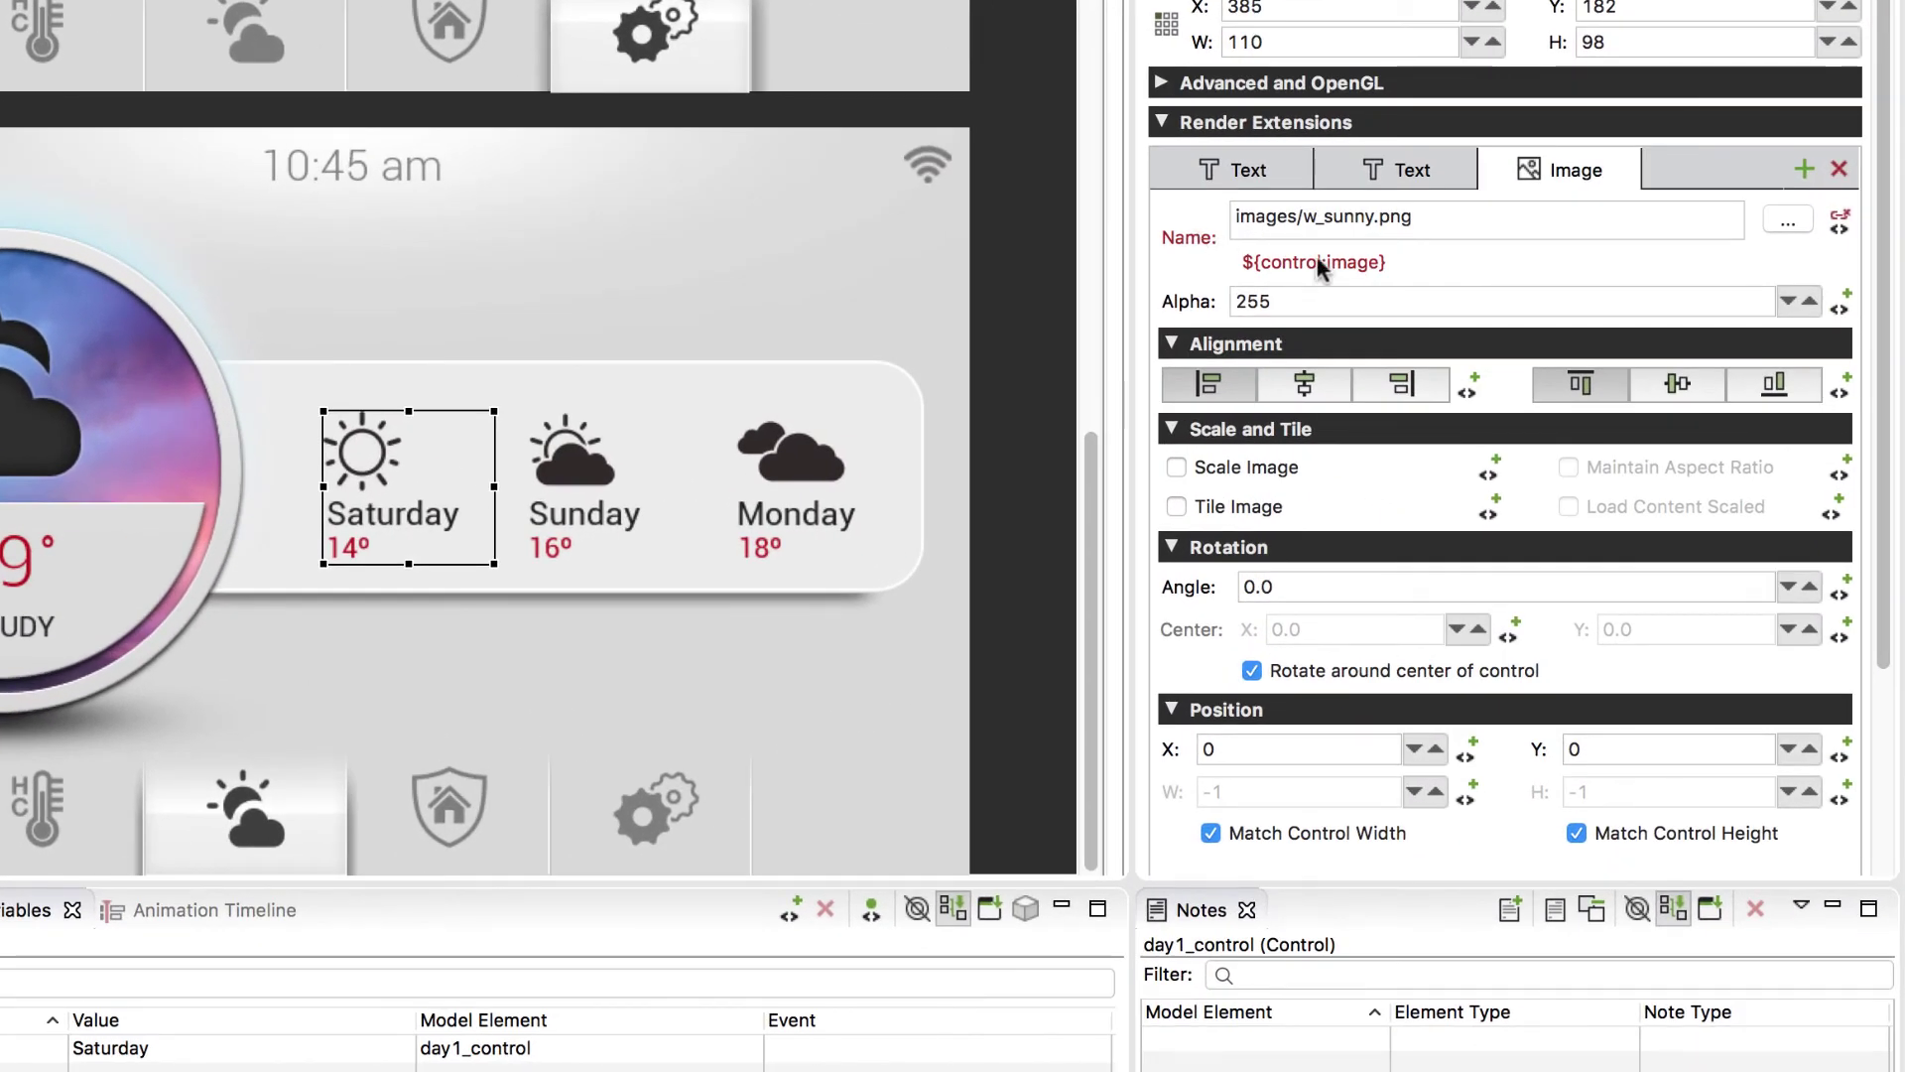
right_click(1838, 227)
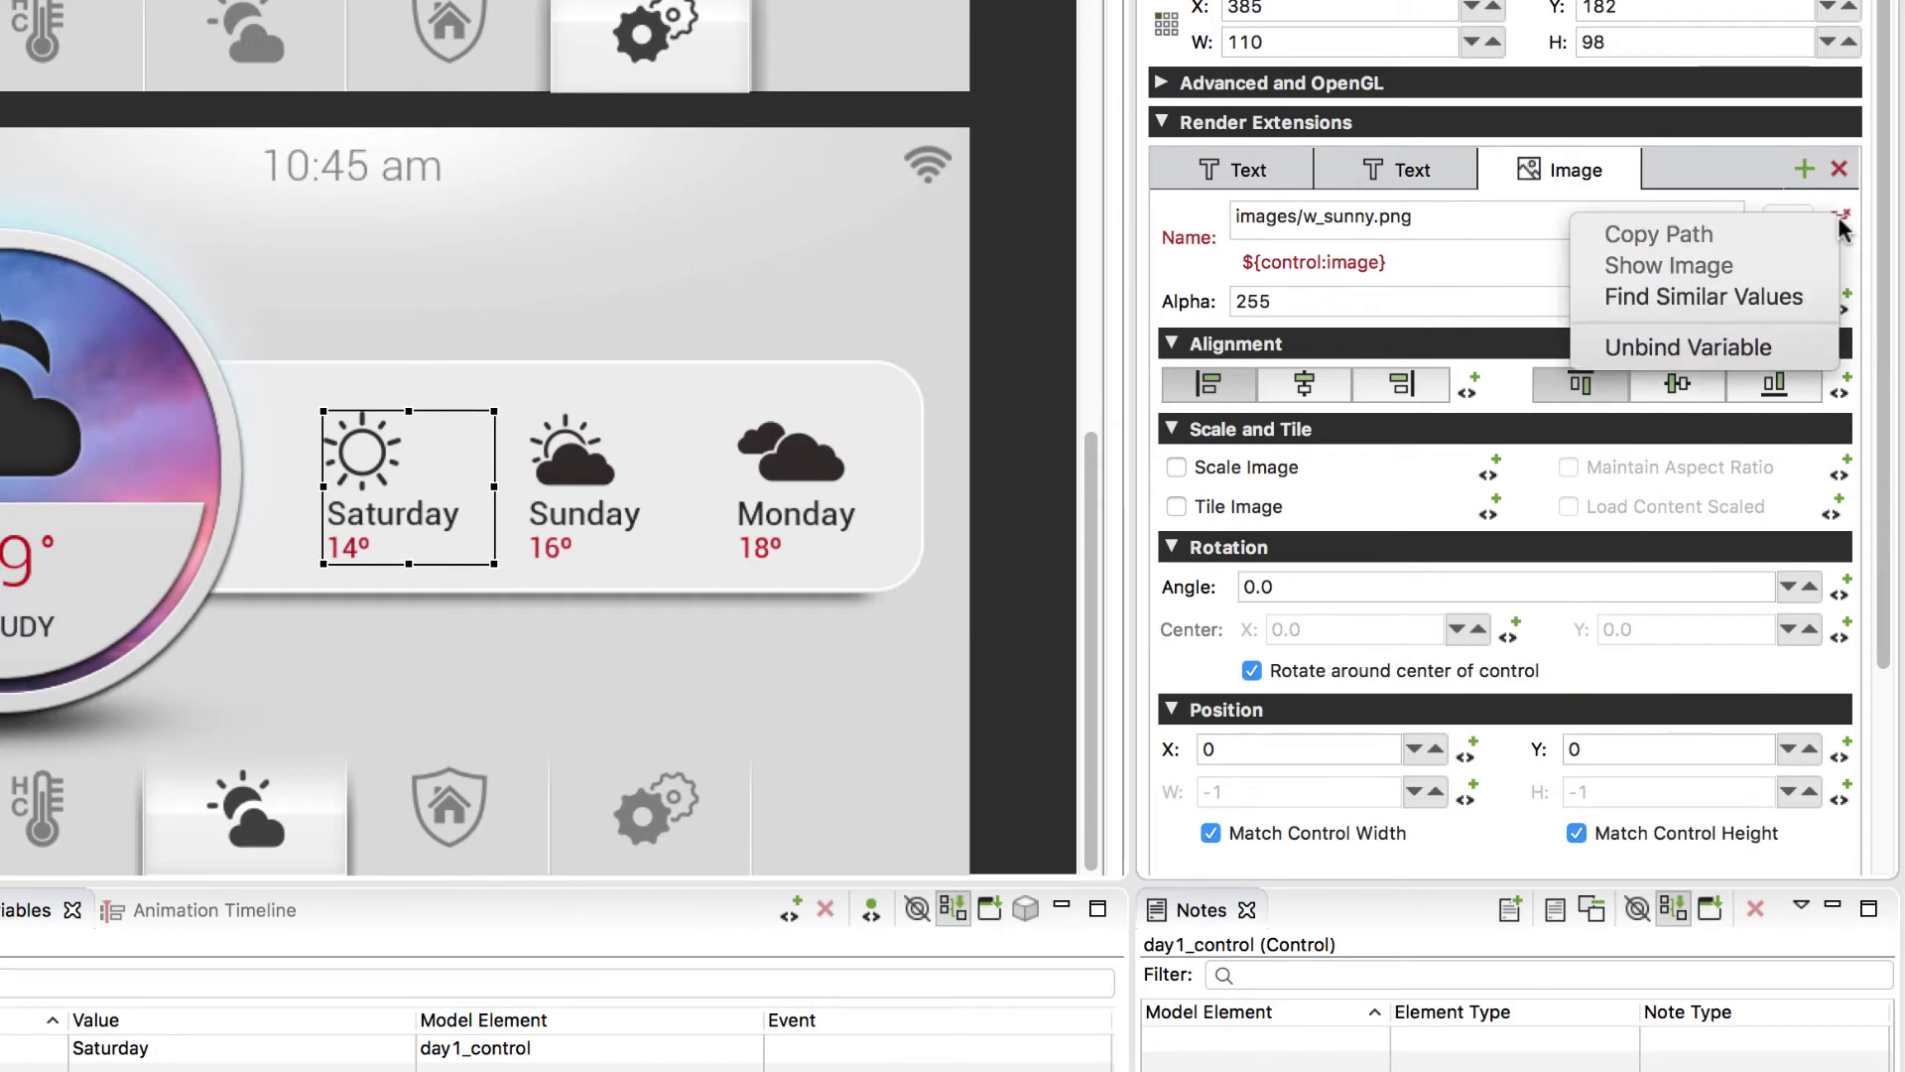
click(1727, 355)
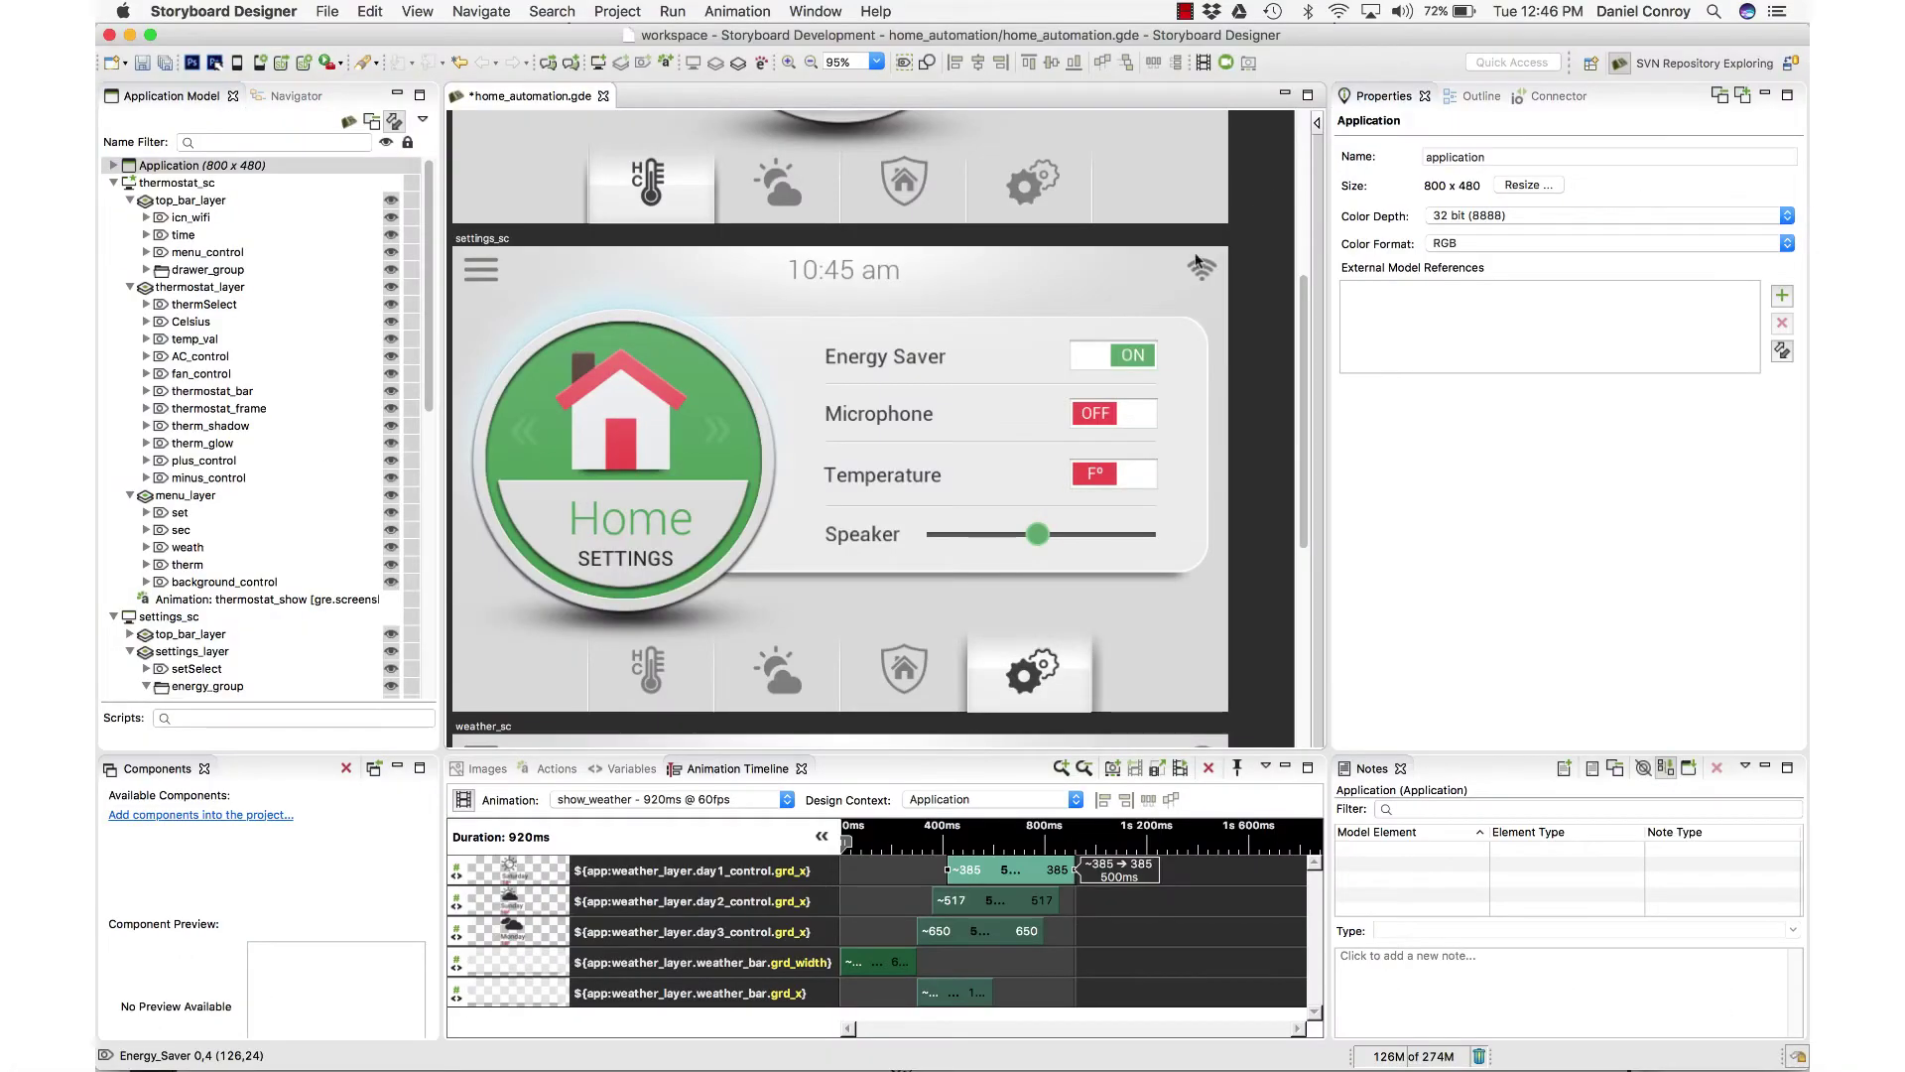
- Check the Energy Saver label's font, then set the application variable font_roboto_regular to Roboto Bold
click(889, 353)
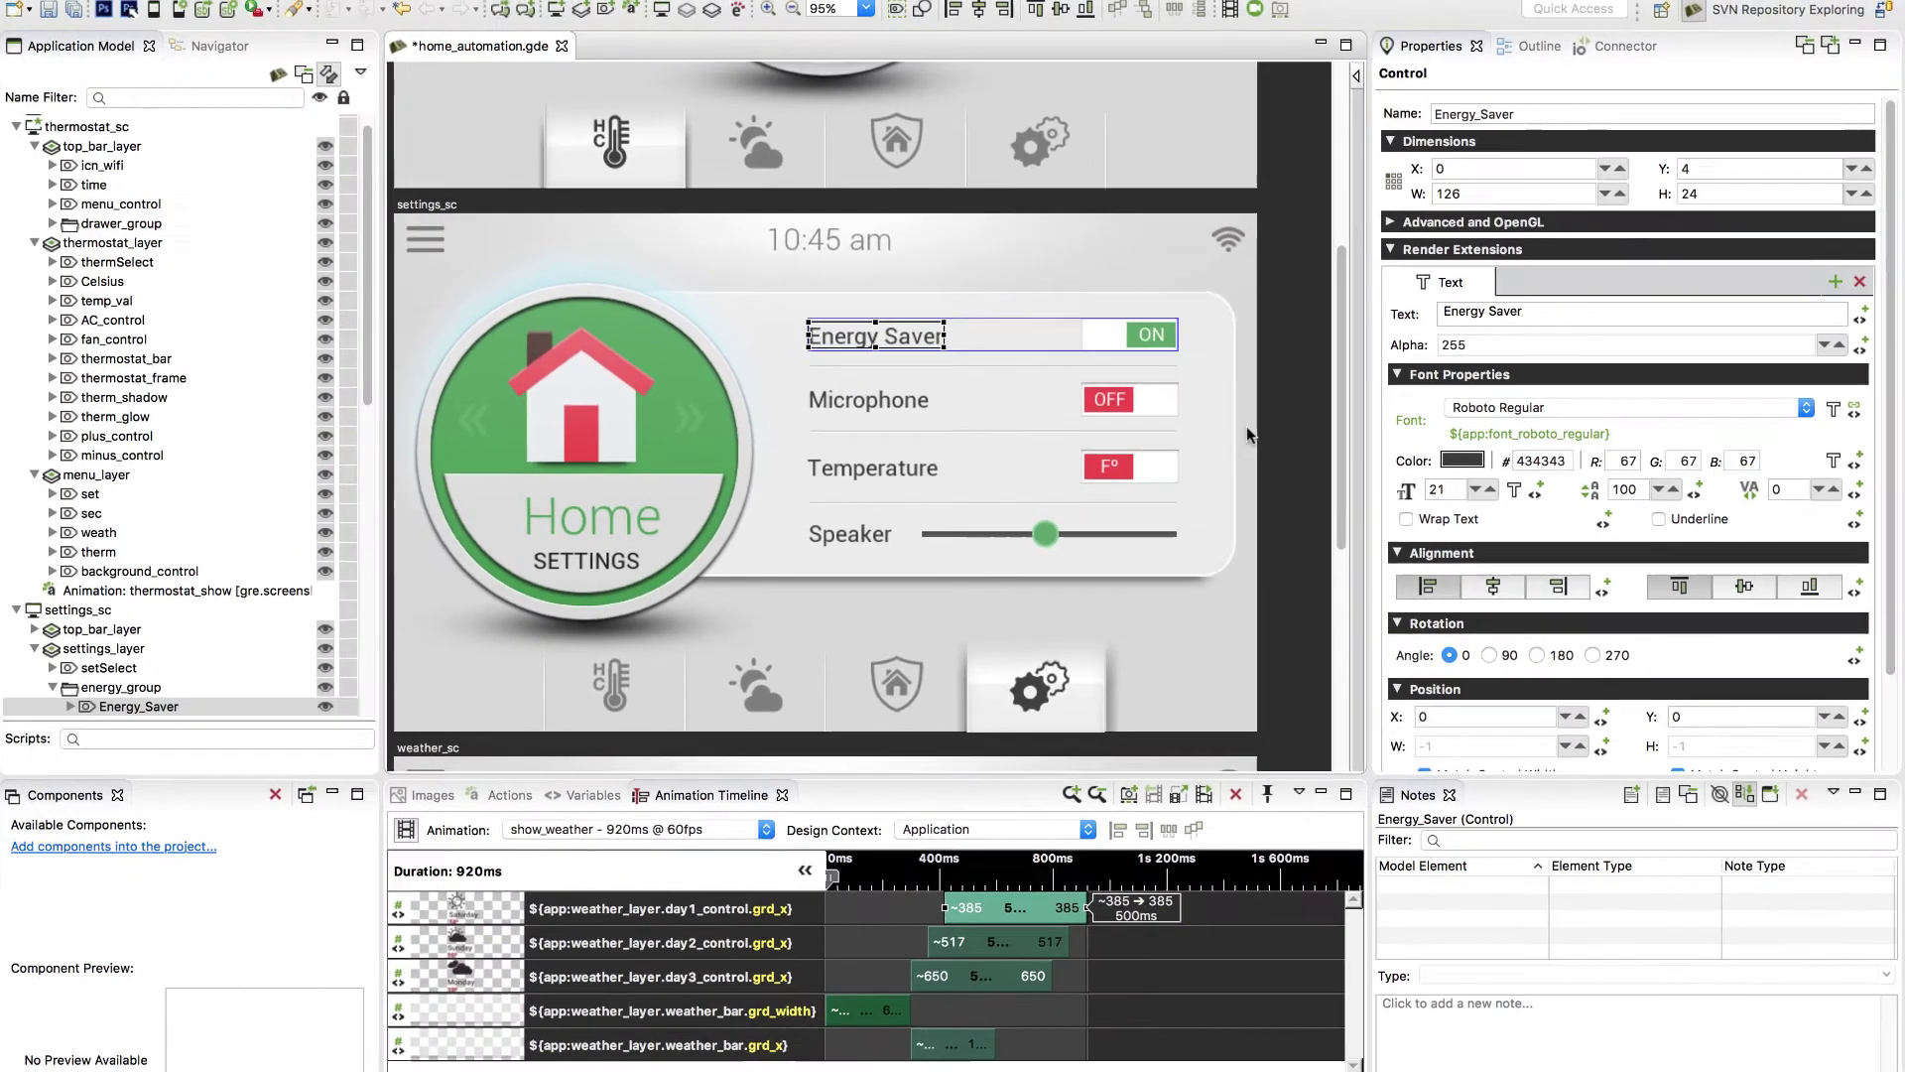
scroll(88, 129, up, 2)
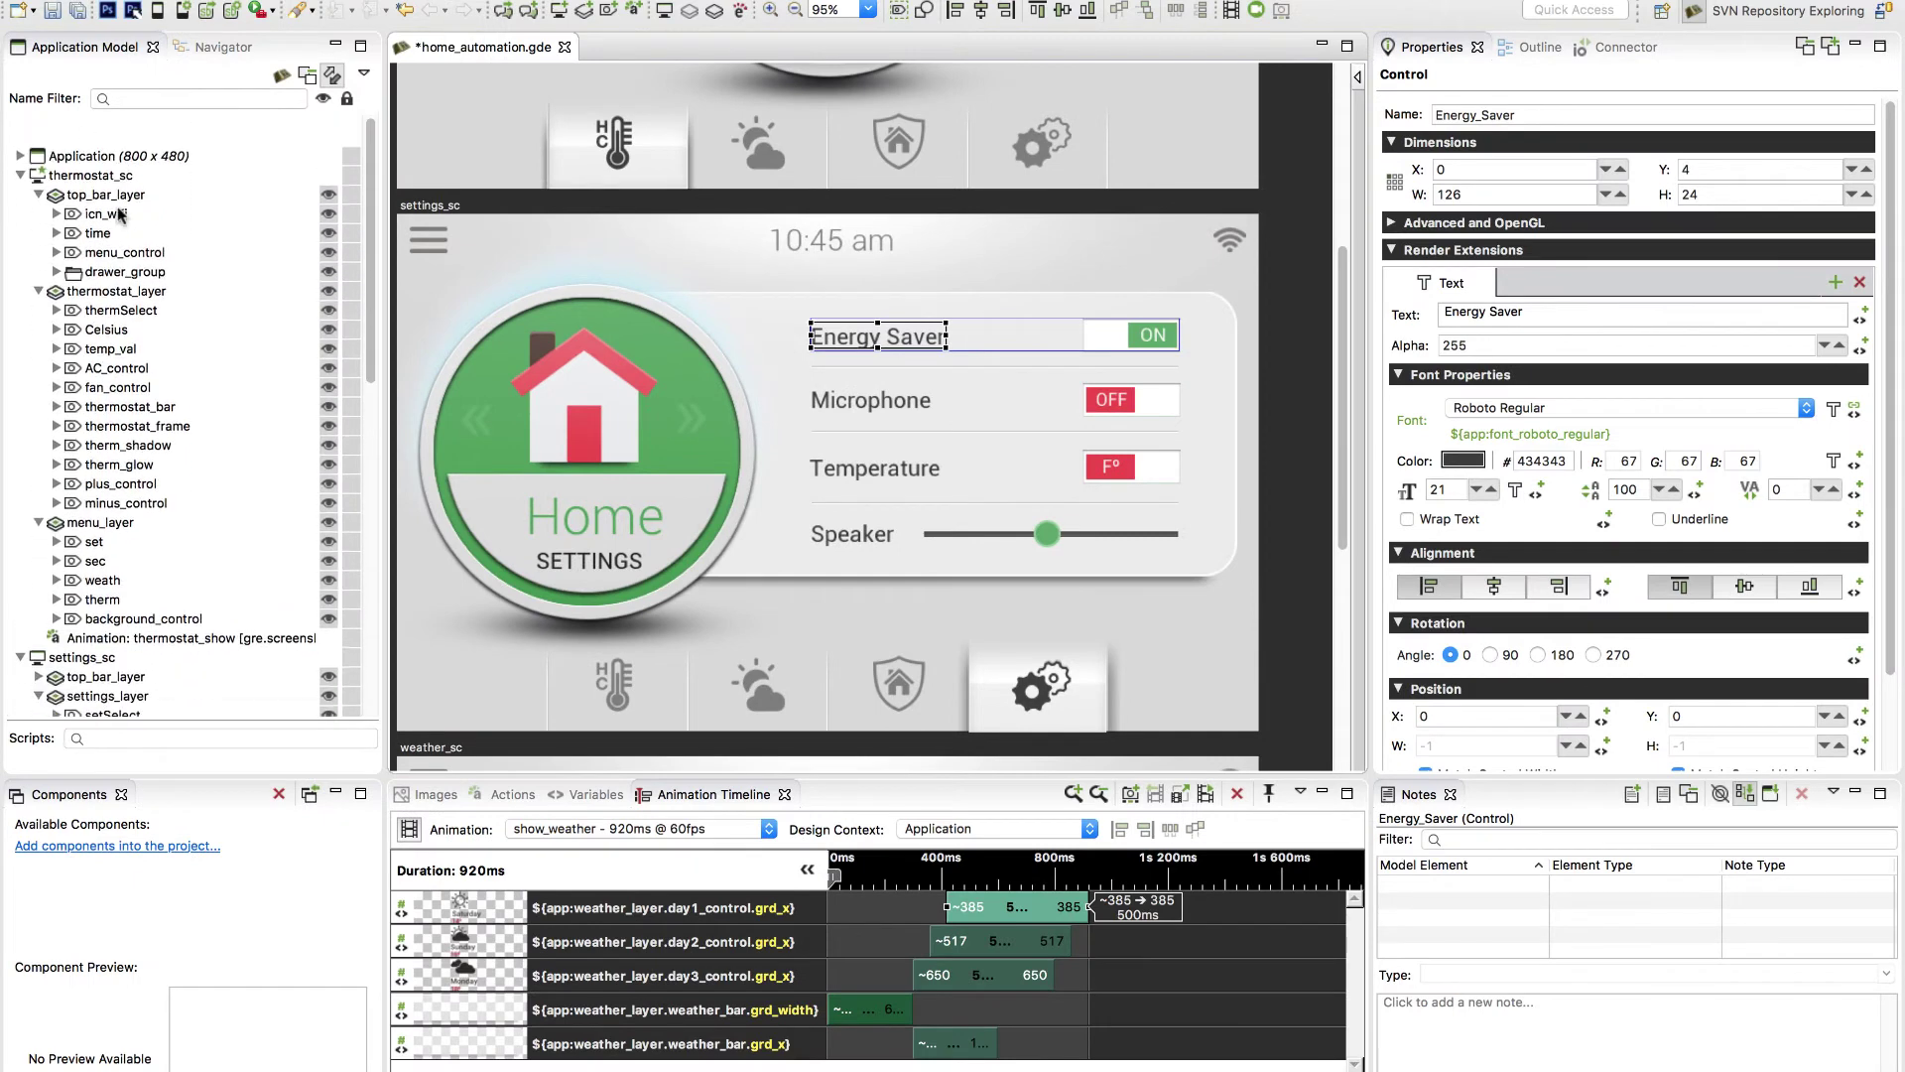
click(87, 125)
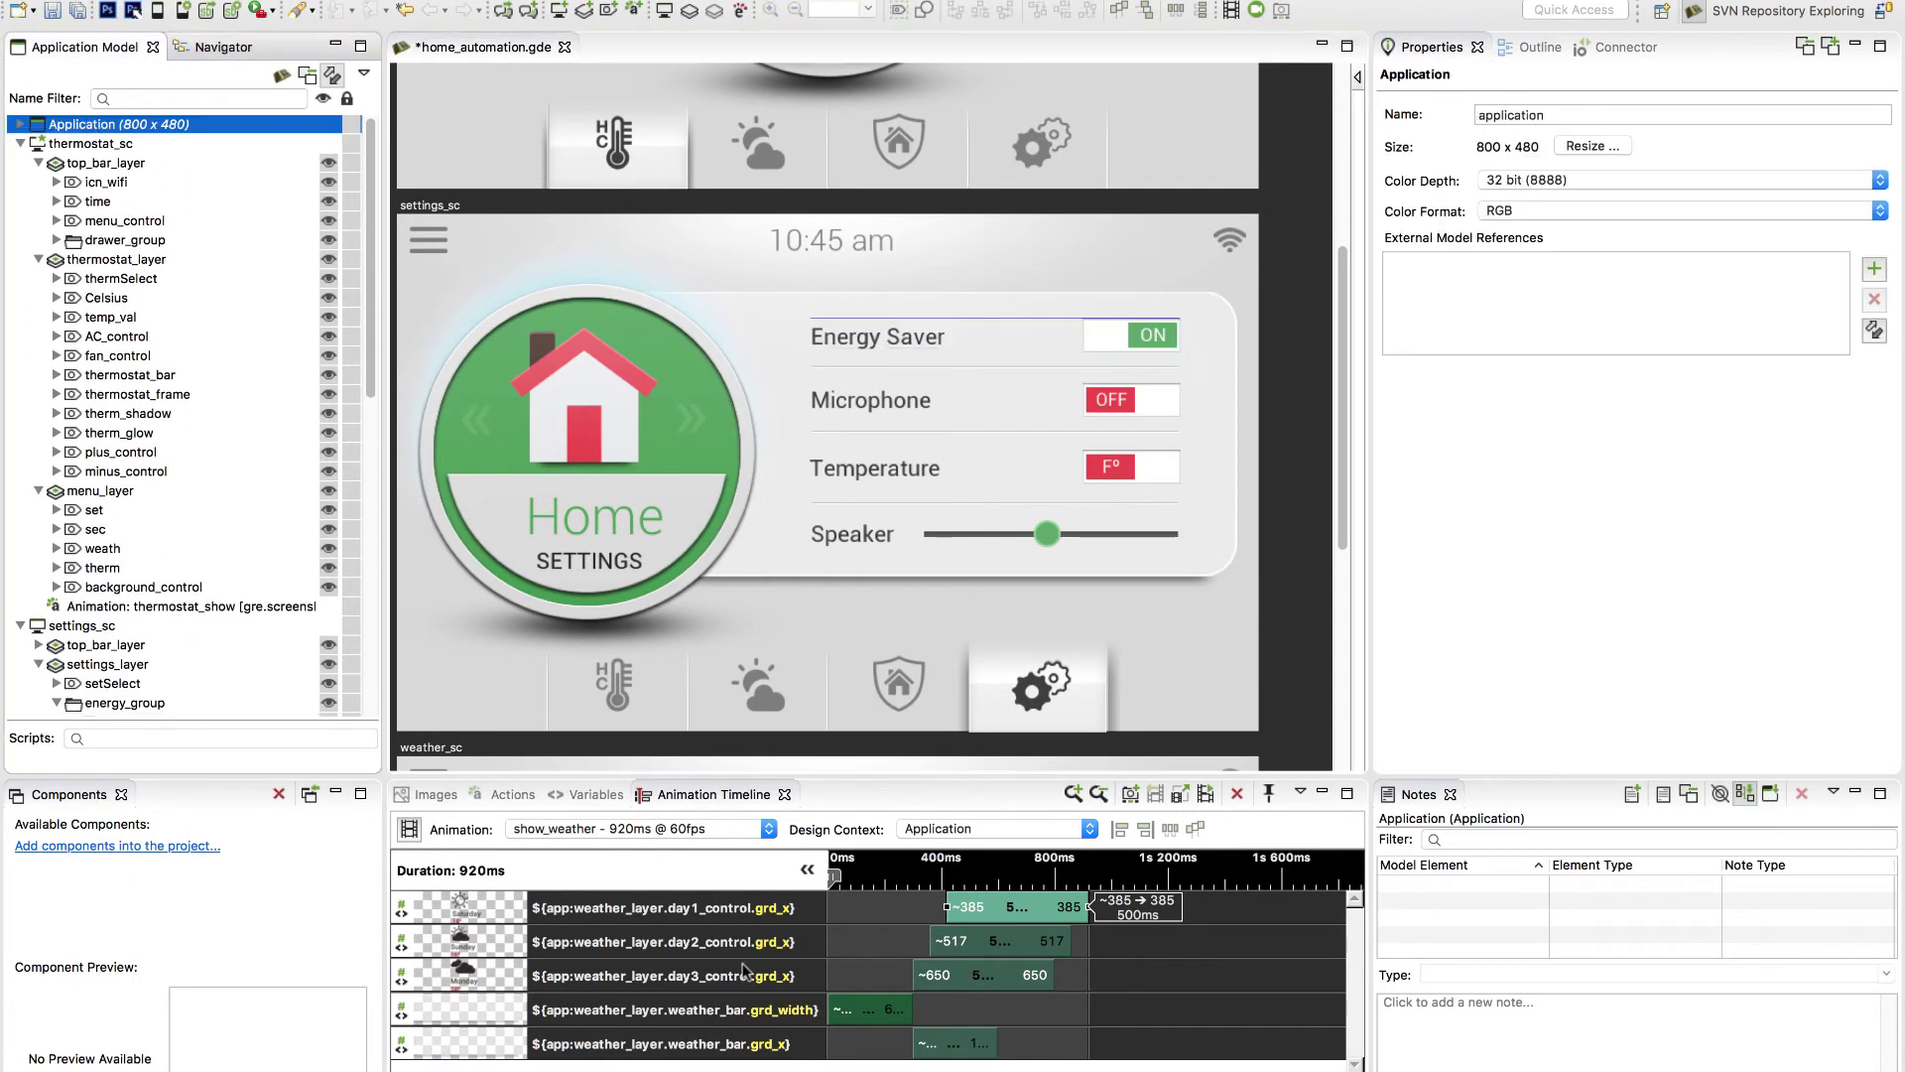
click(585, 795)
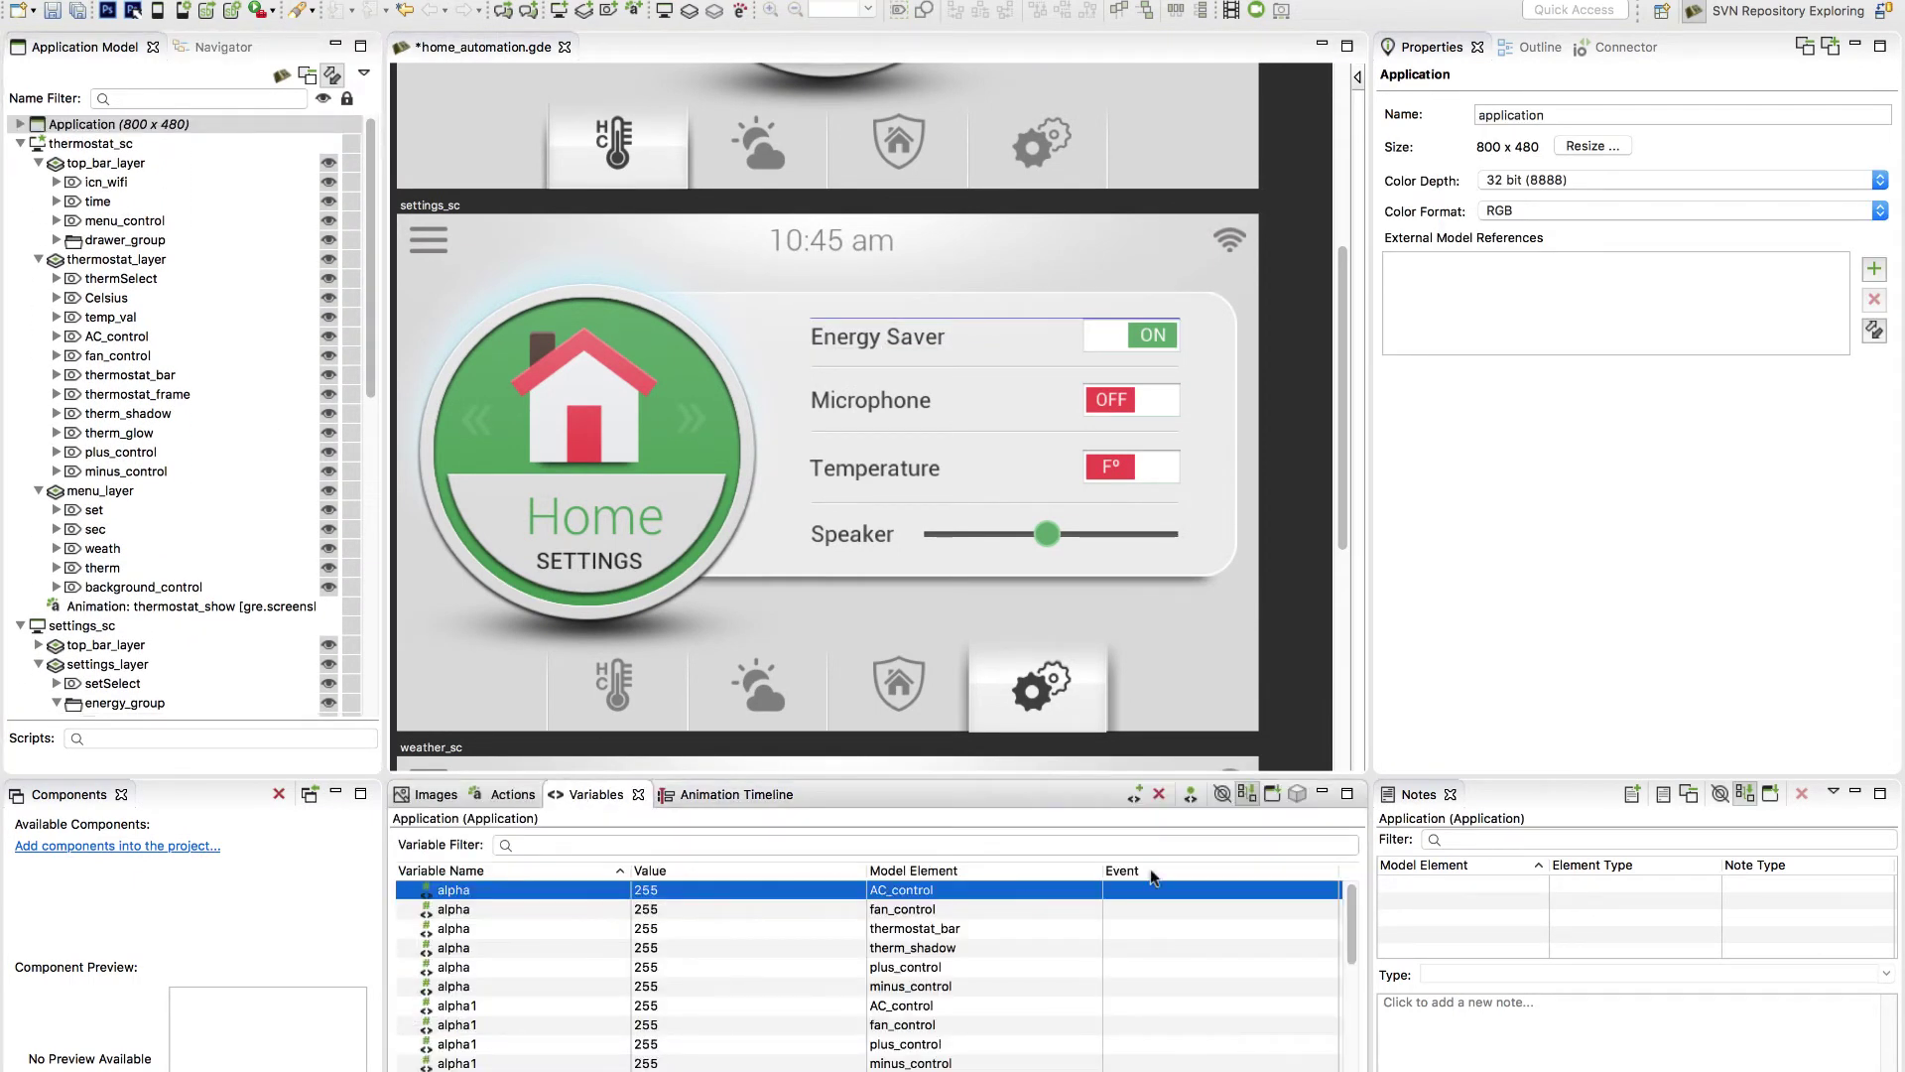
click(1222, 796)
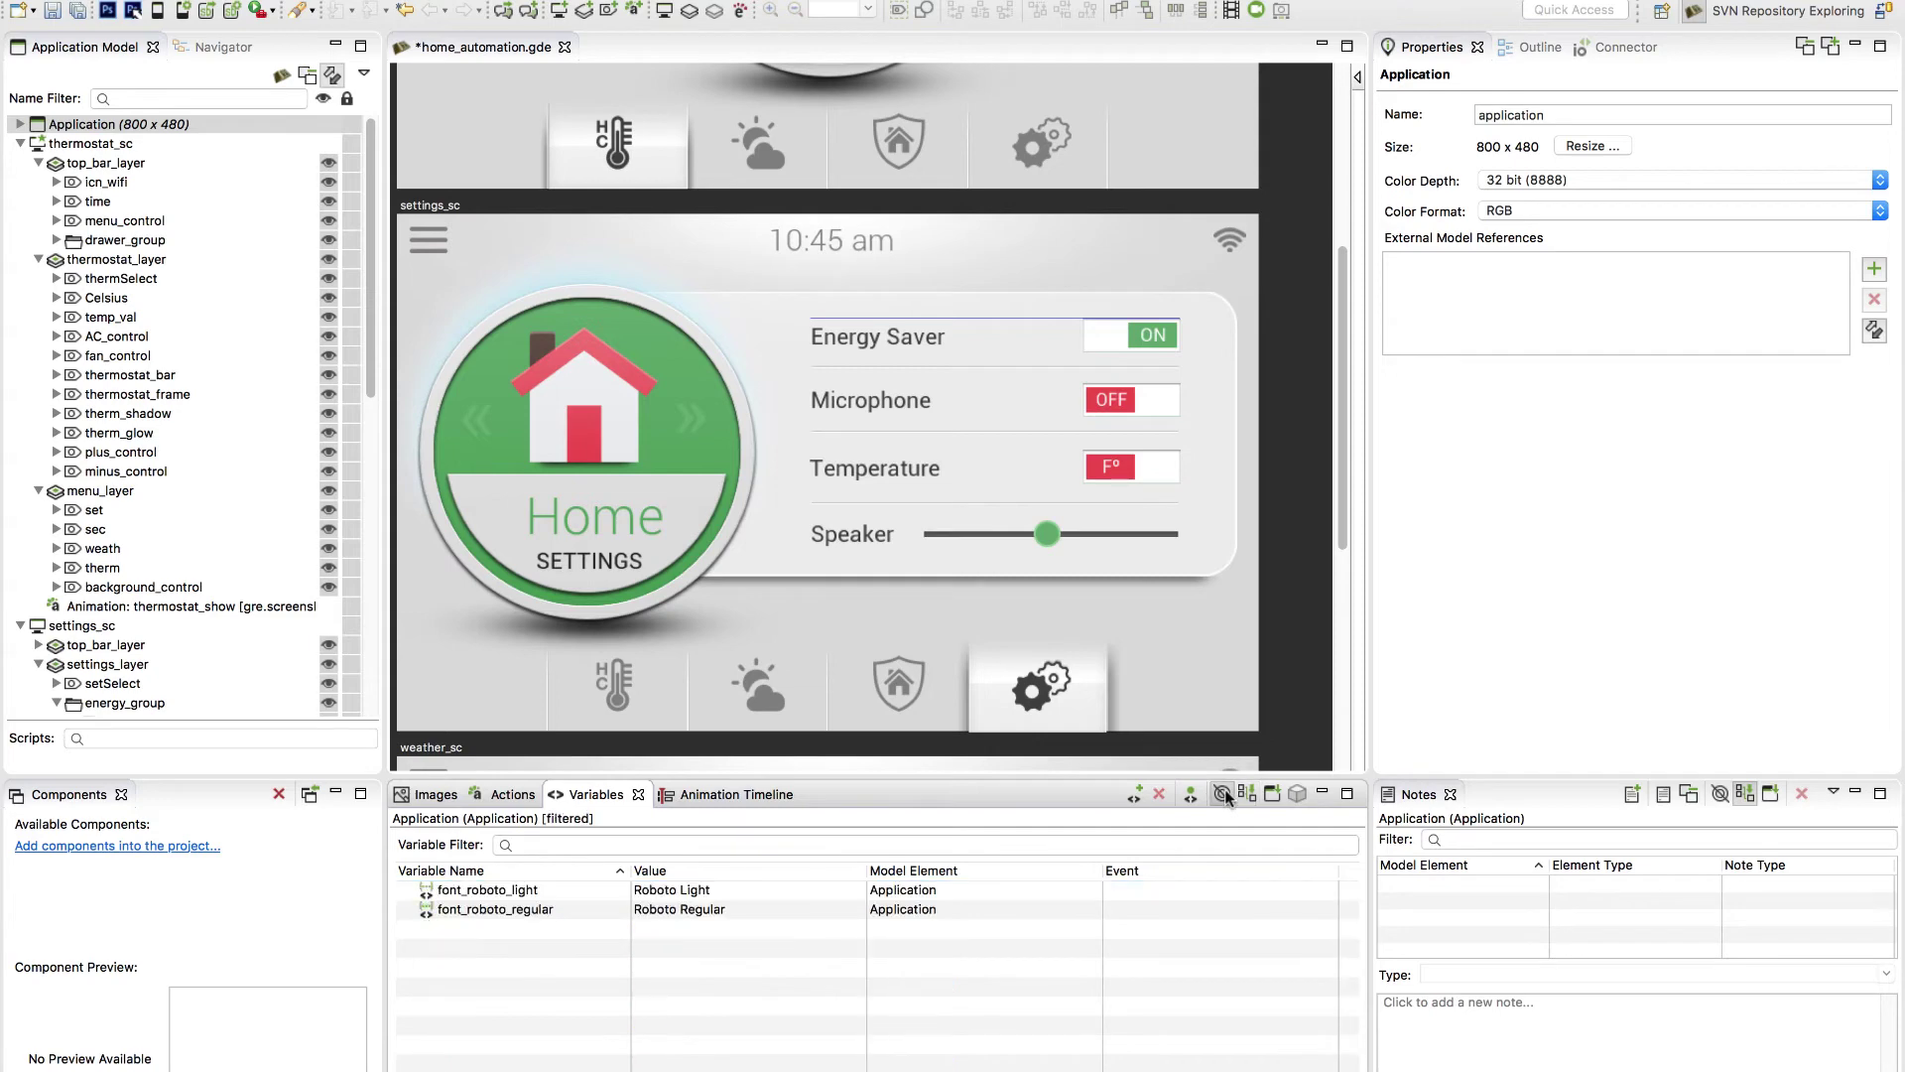
click(490, 909)
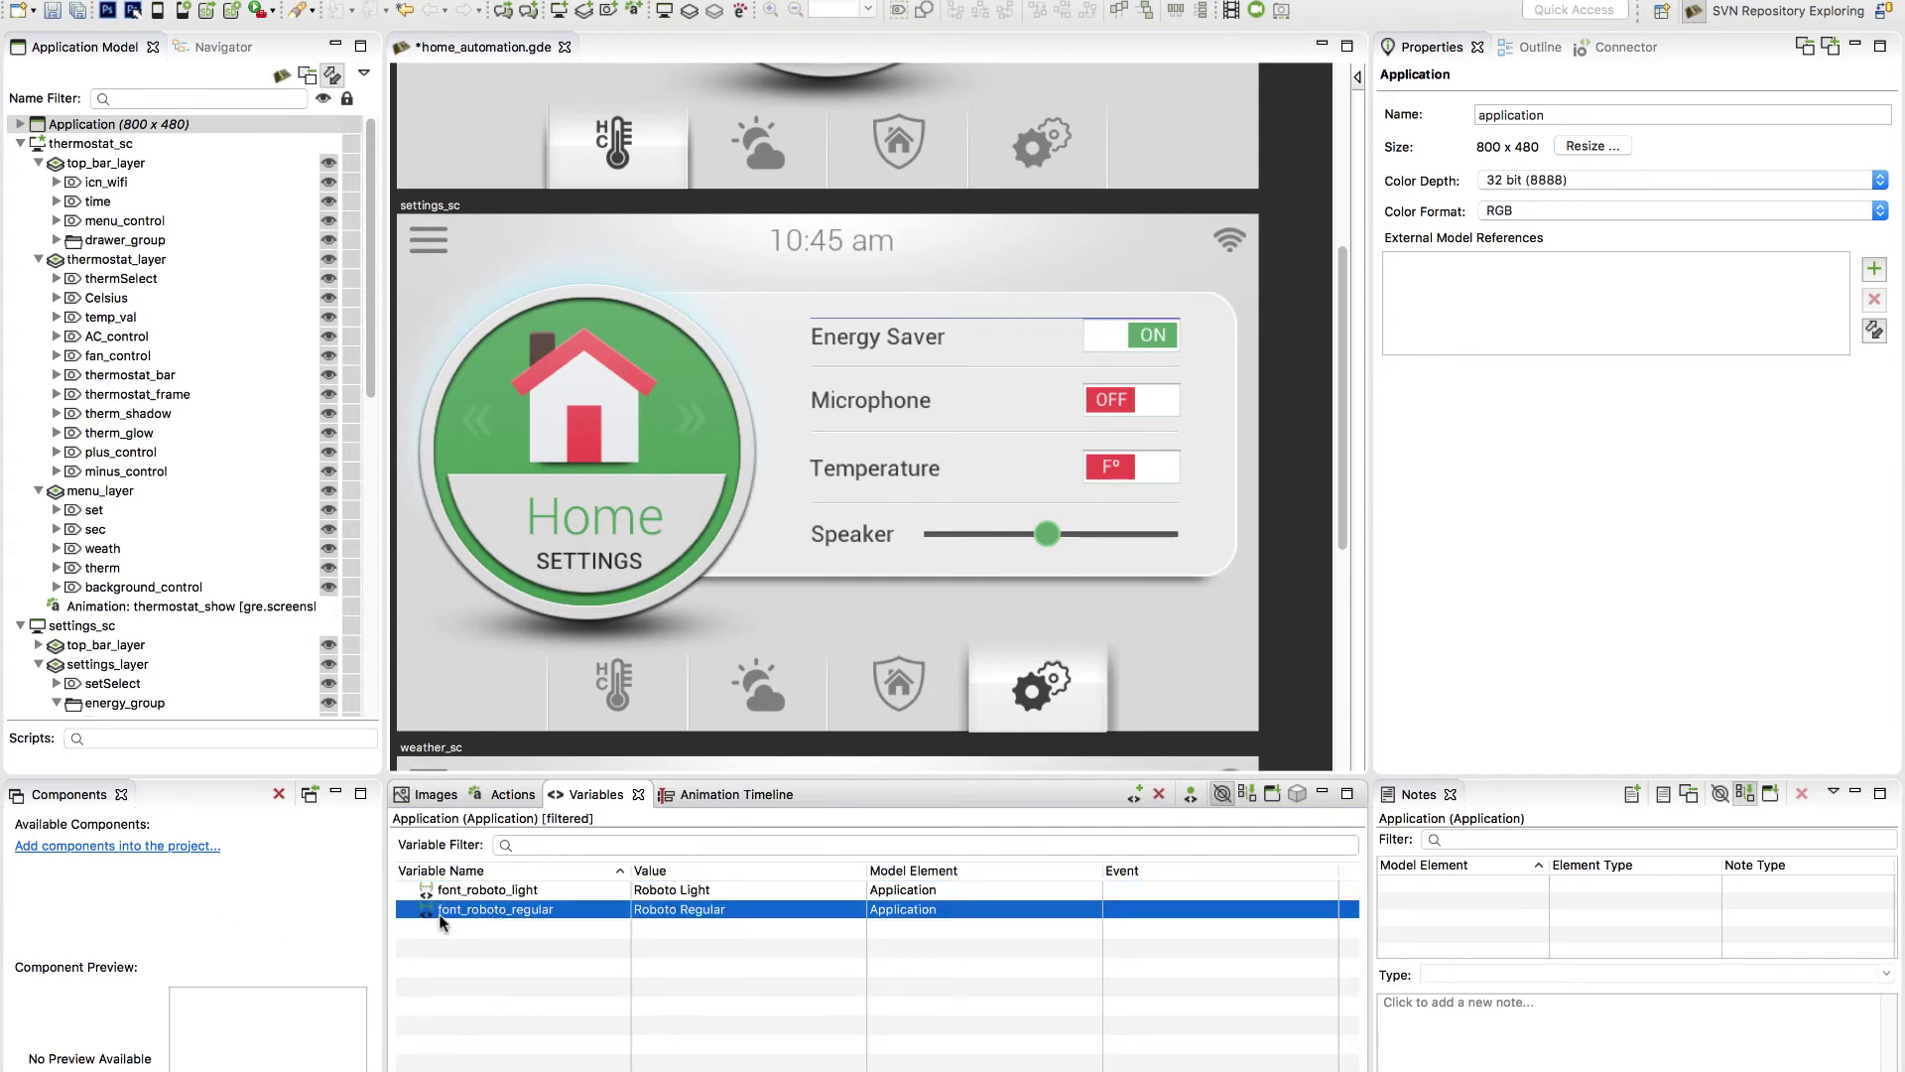
click(659, 913)
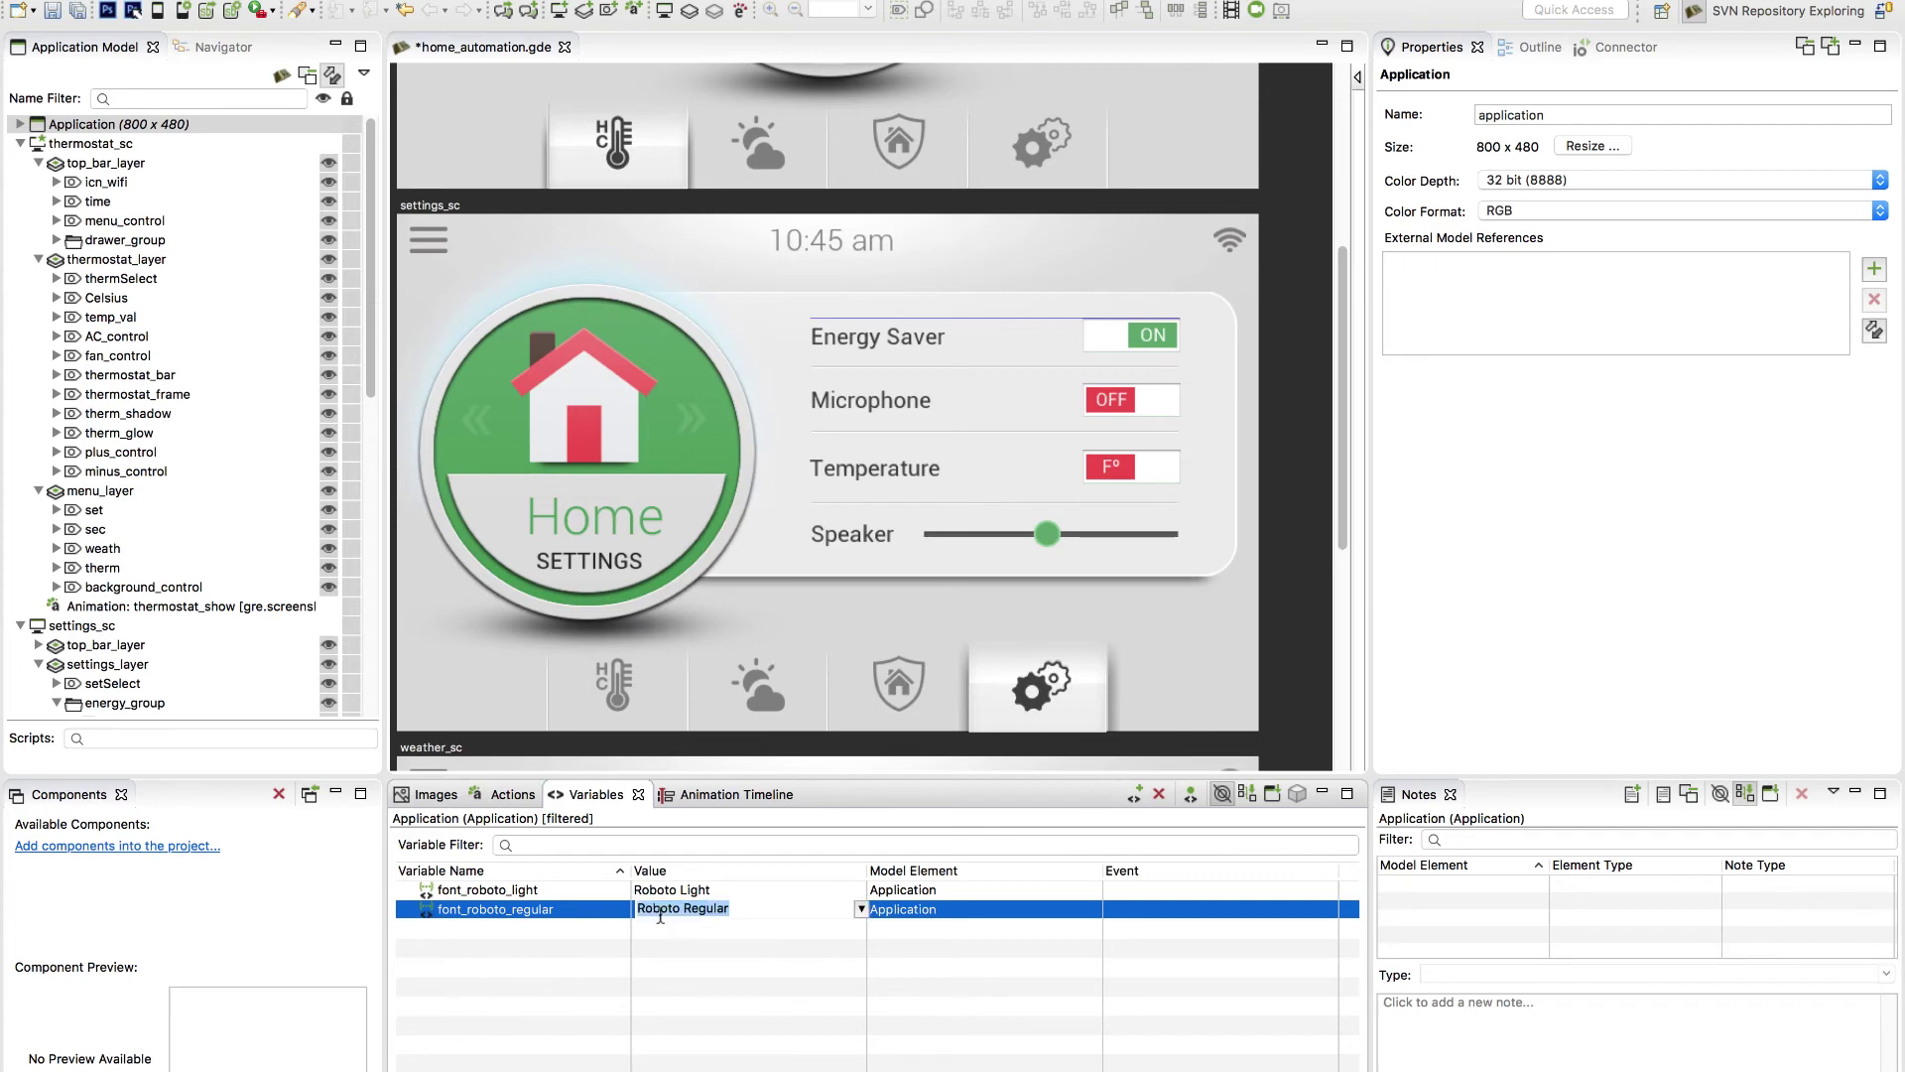
click(860, 910)
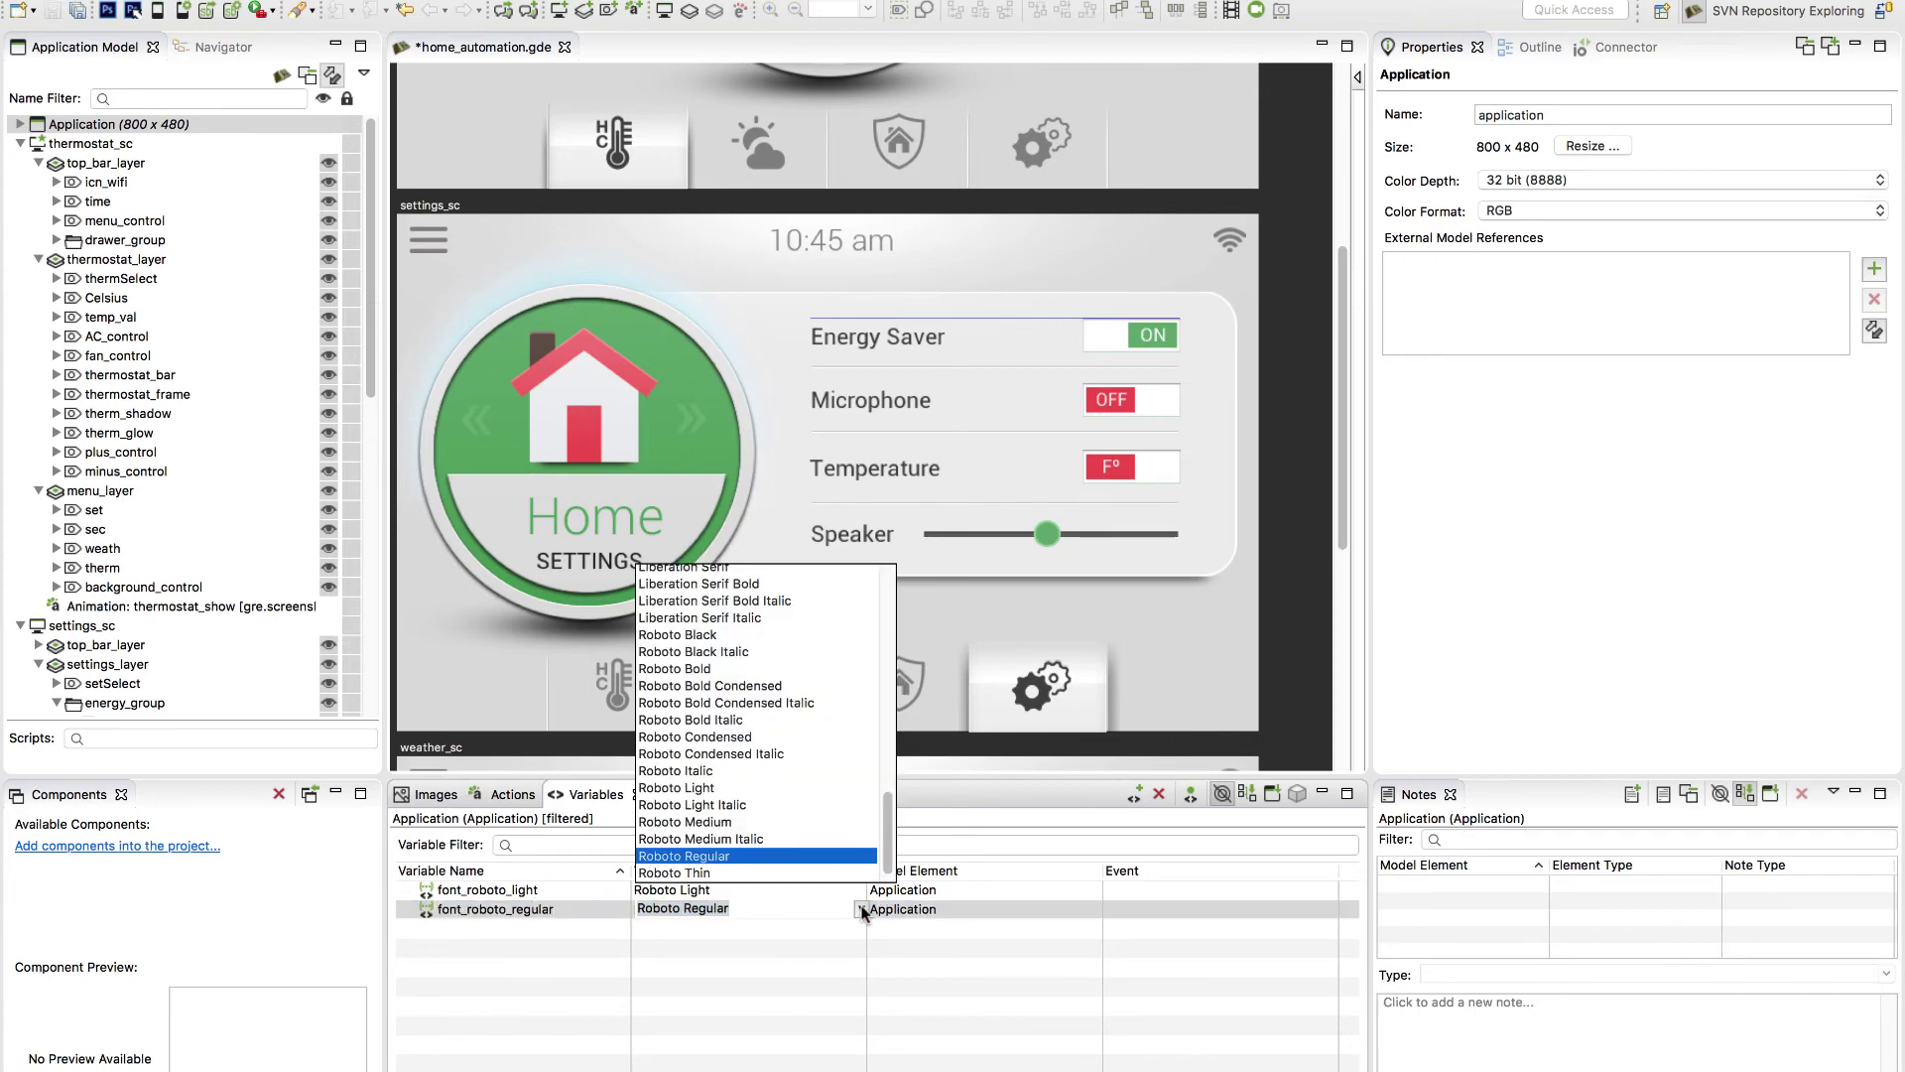
click(700, 668)
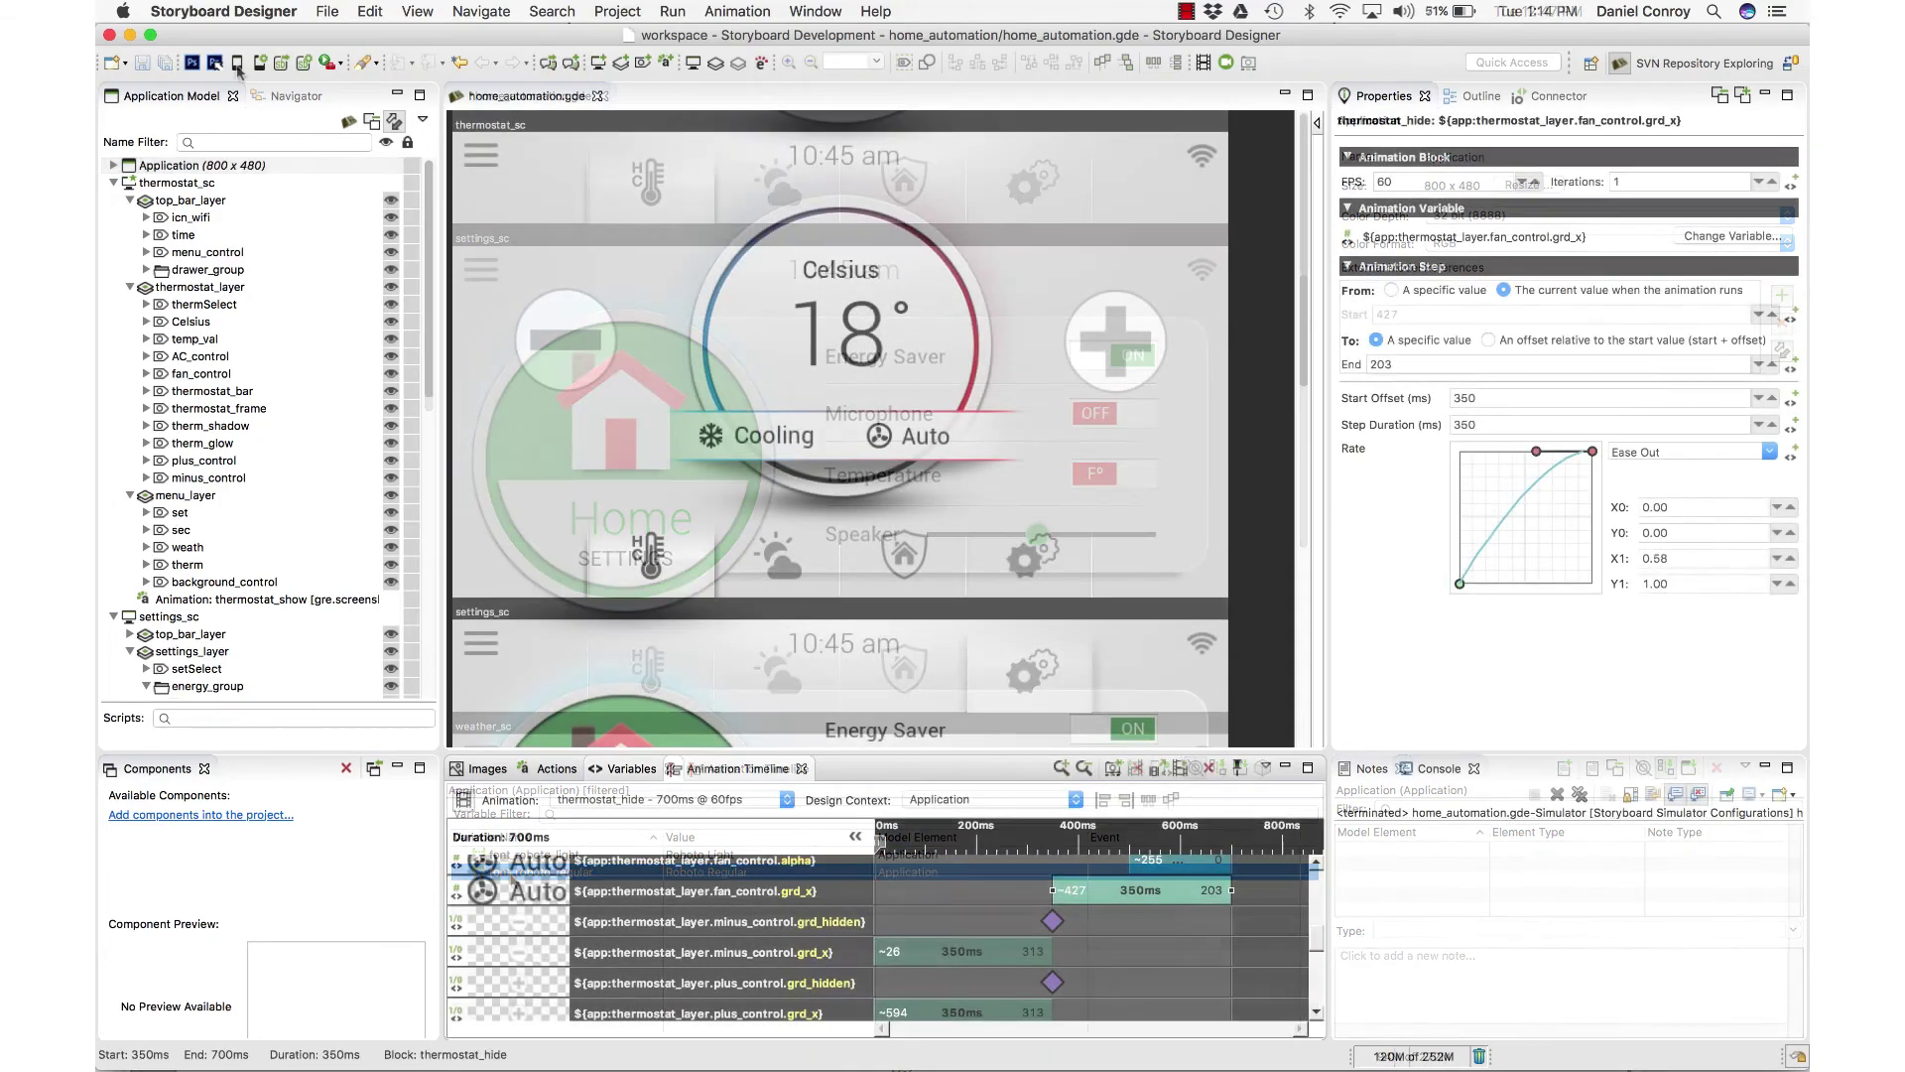
- Run the simulator and switch between the weather, thermostat and settings screens
click(237, 64)
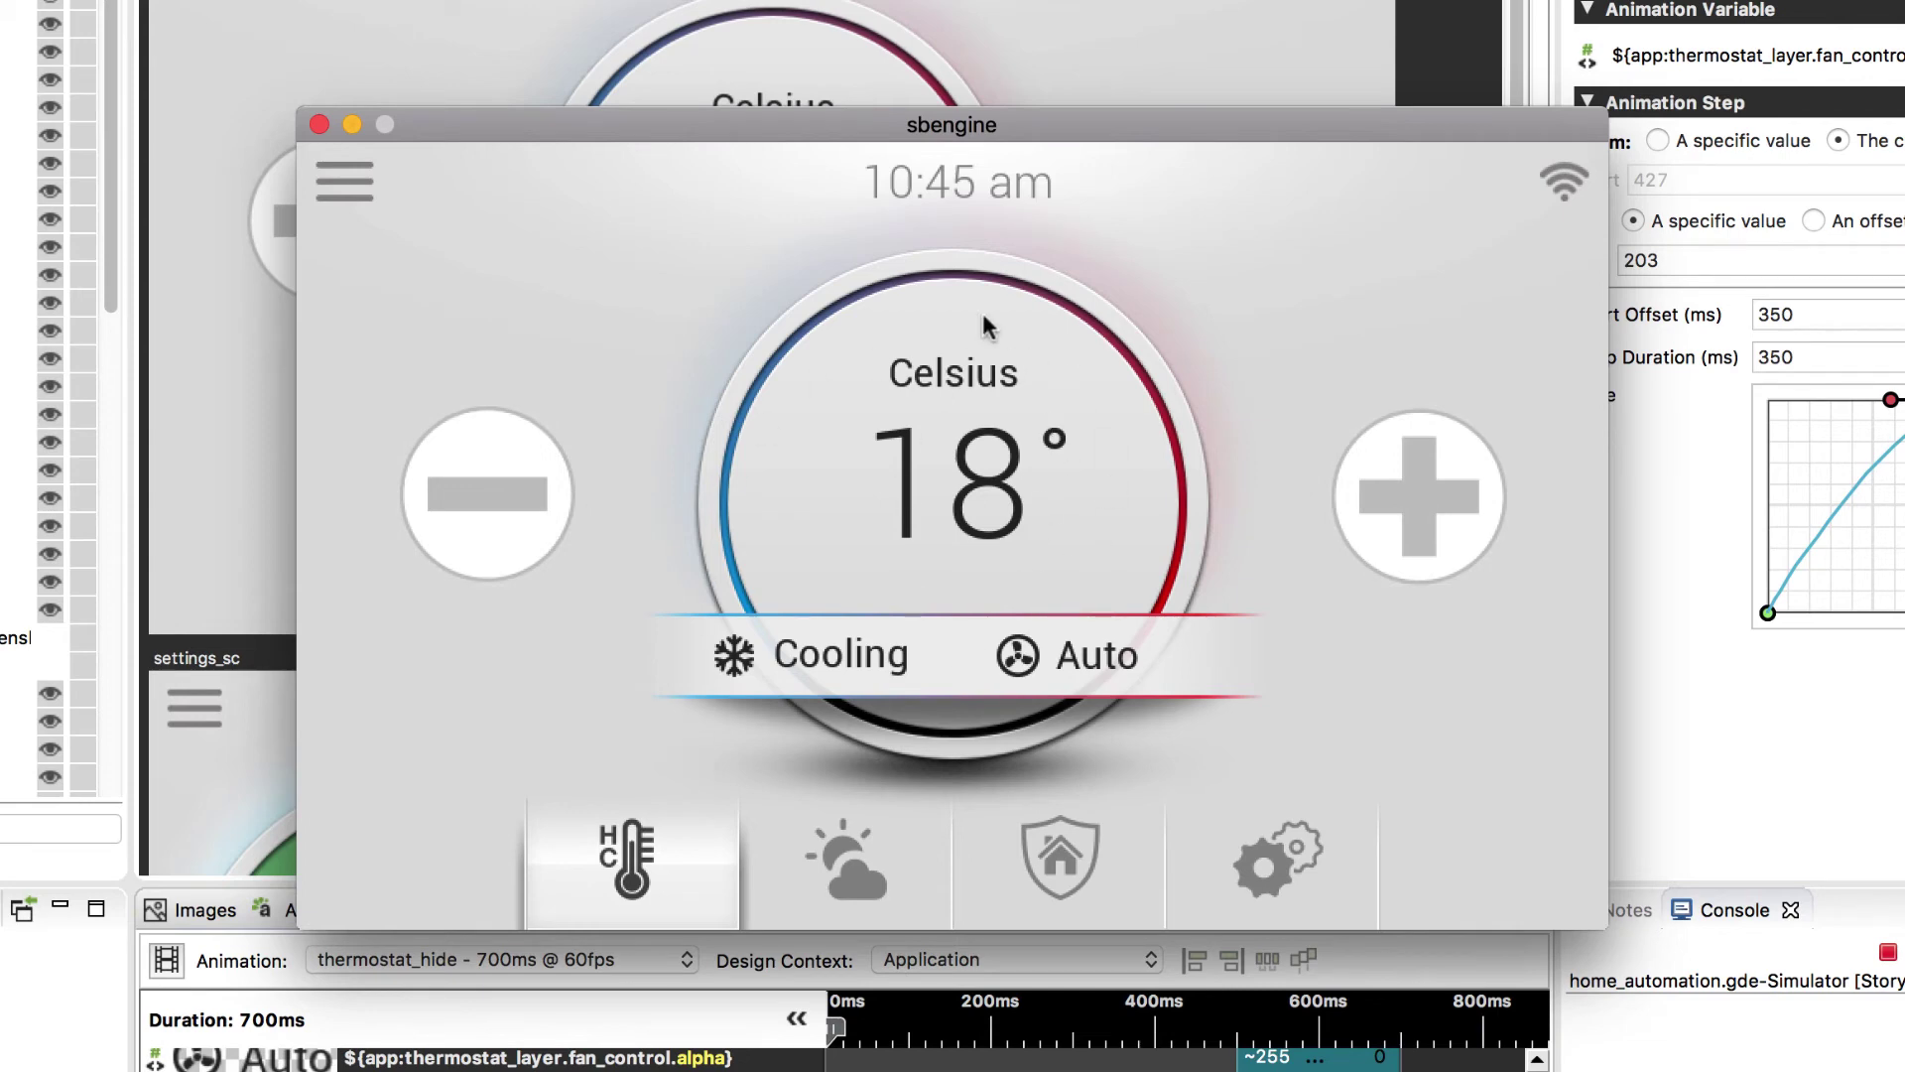
click(784, 869)
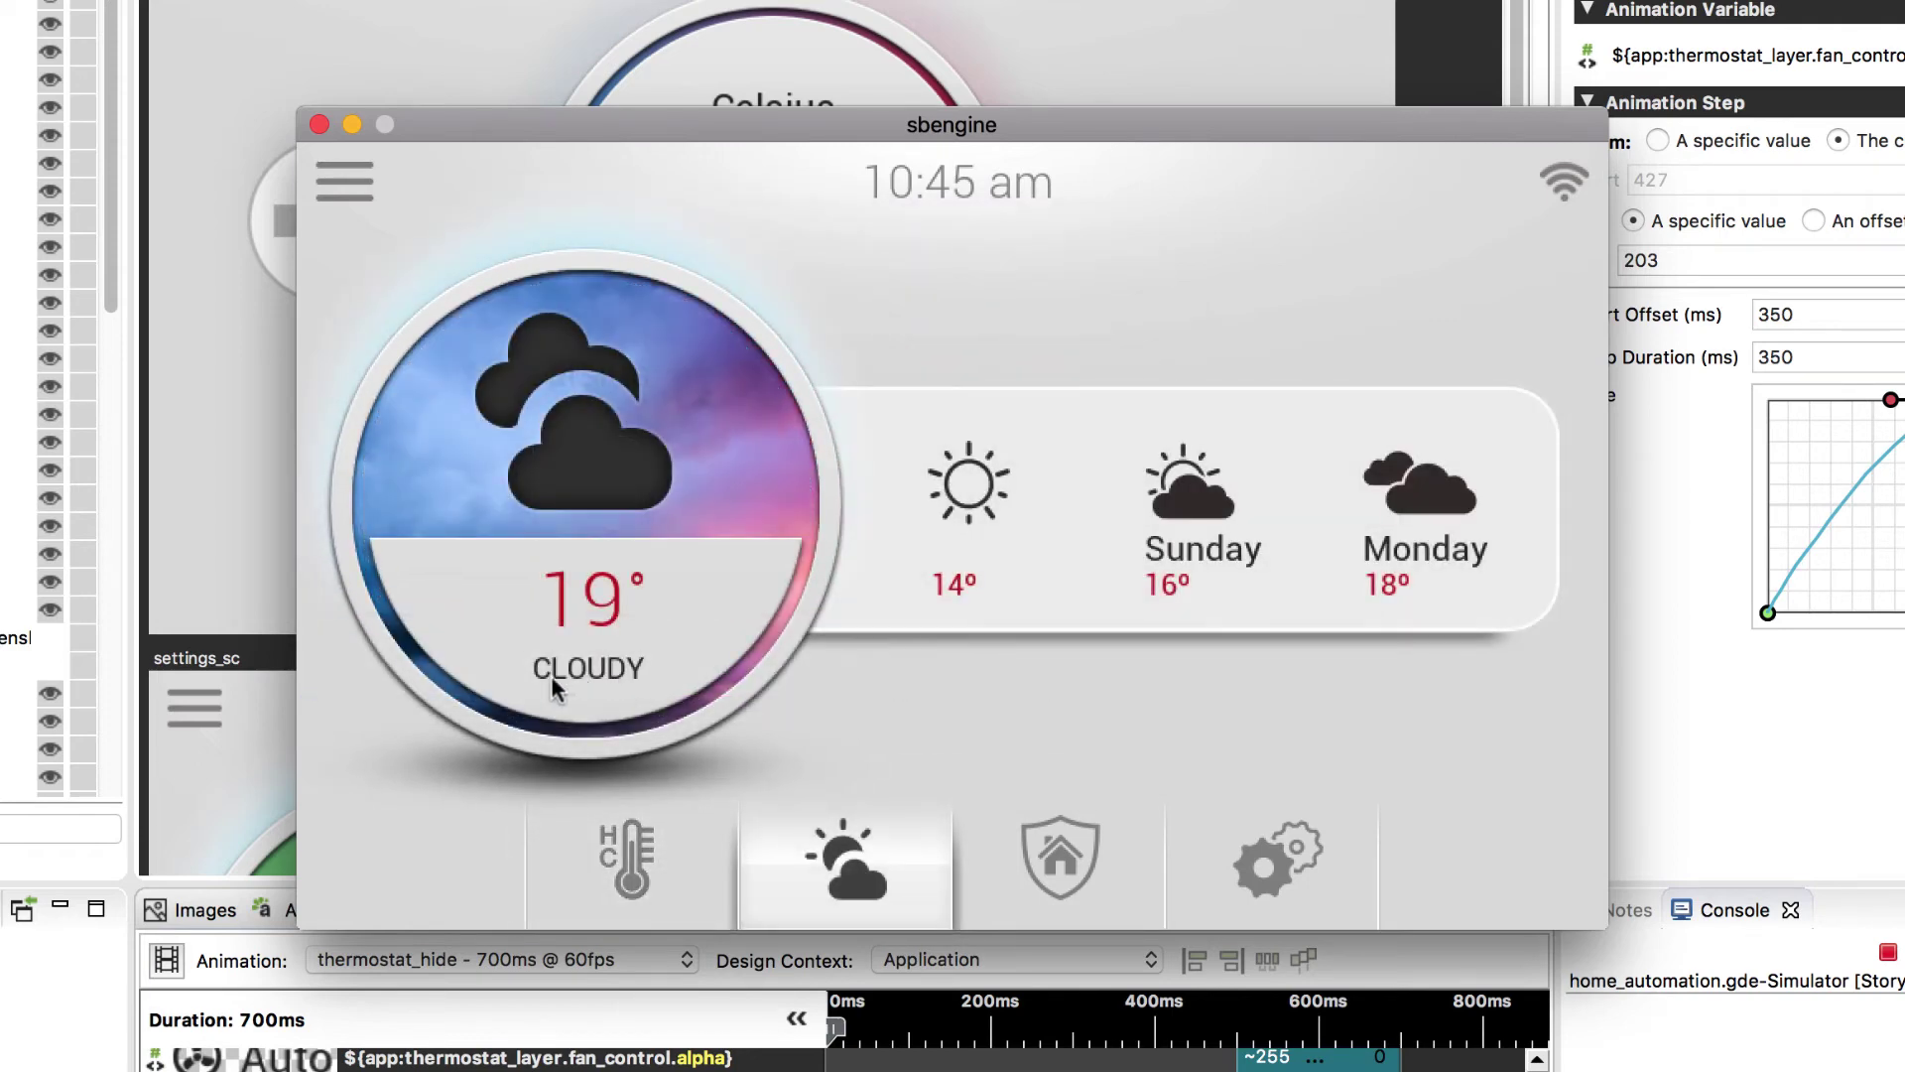
click(599, 881)
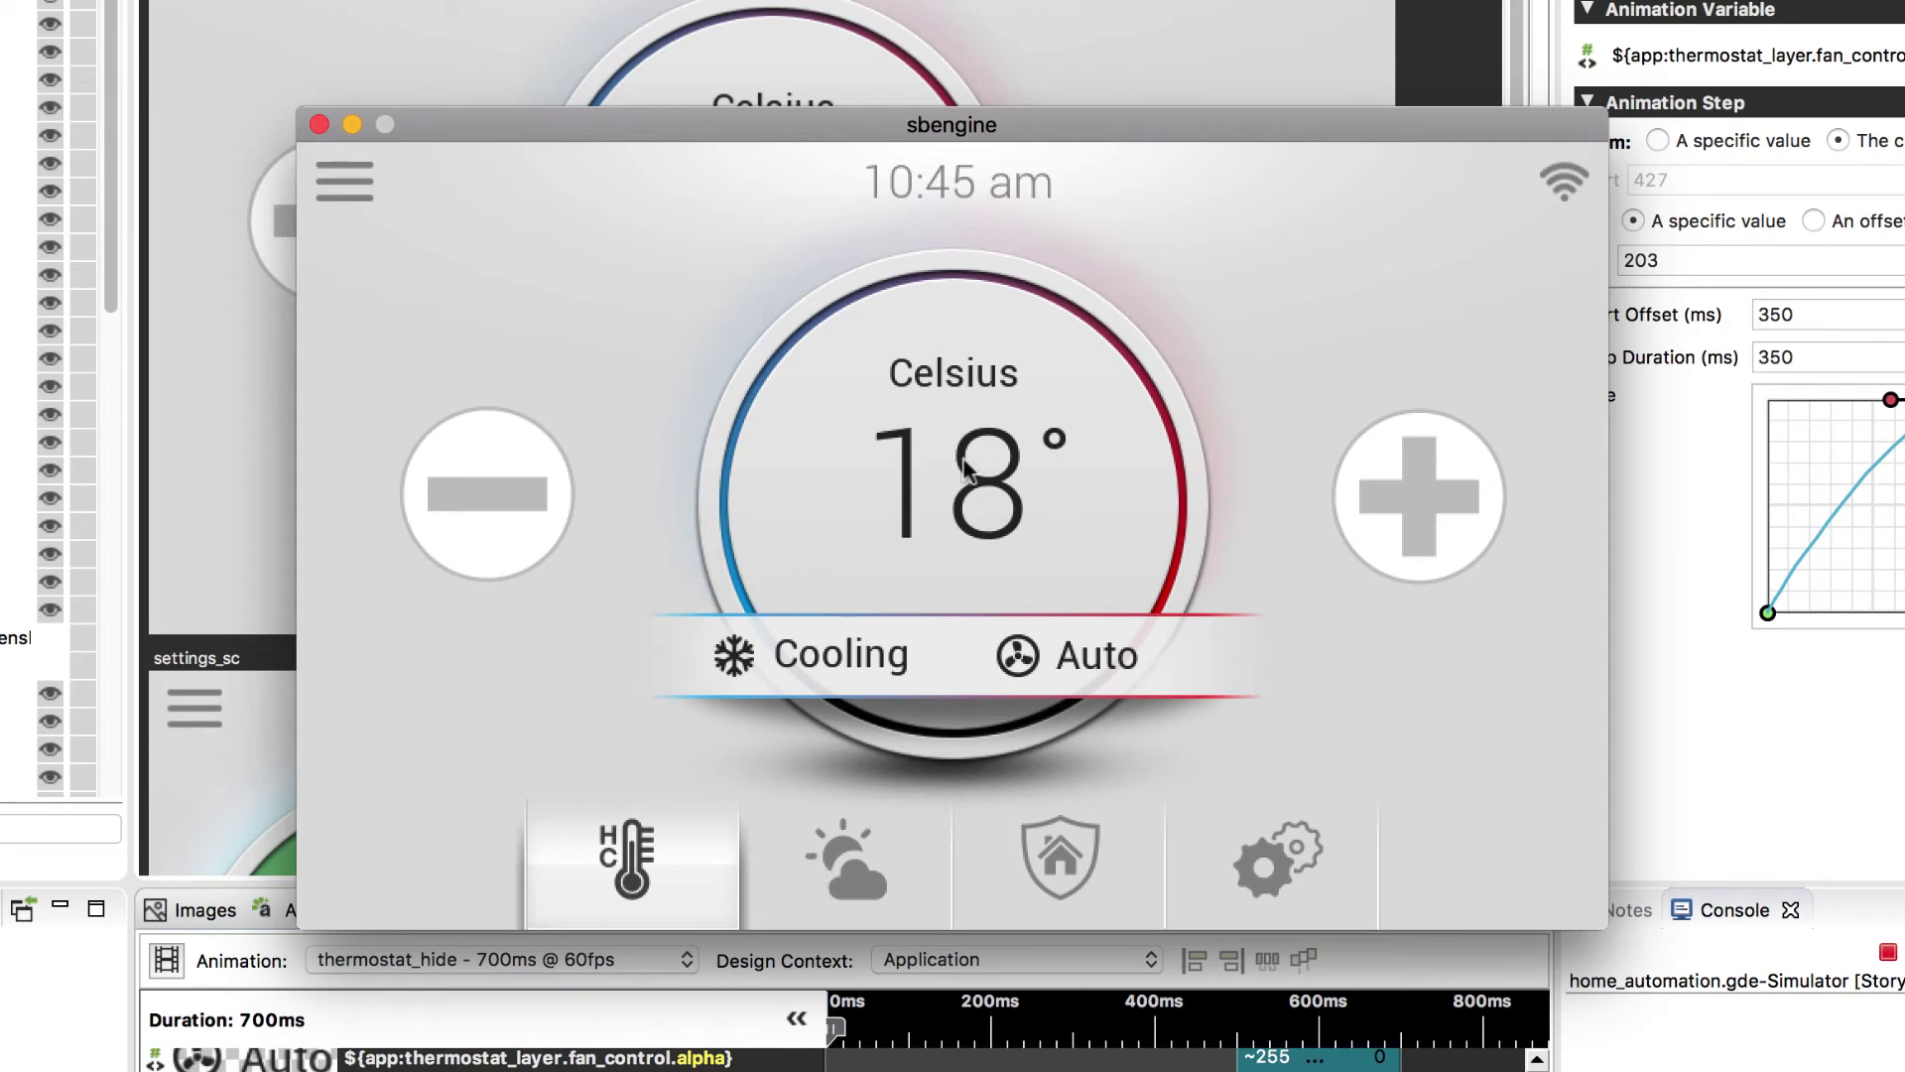
click(1267, 852)
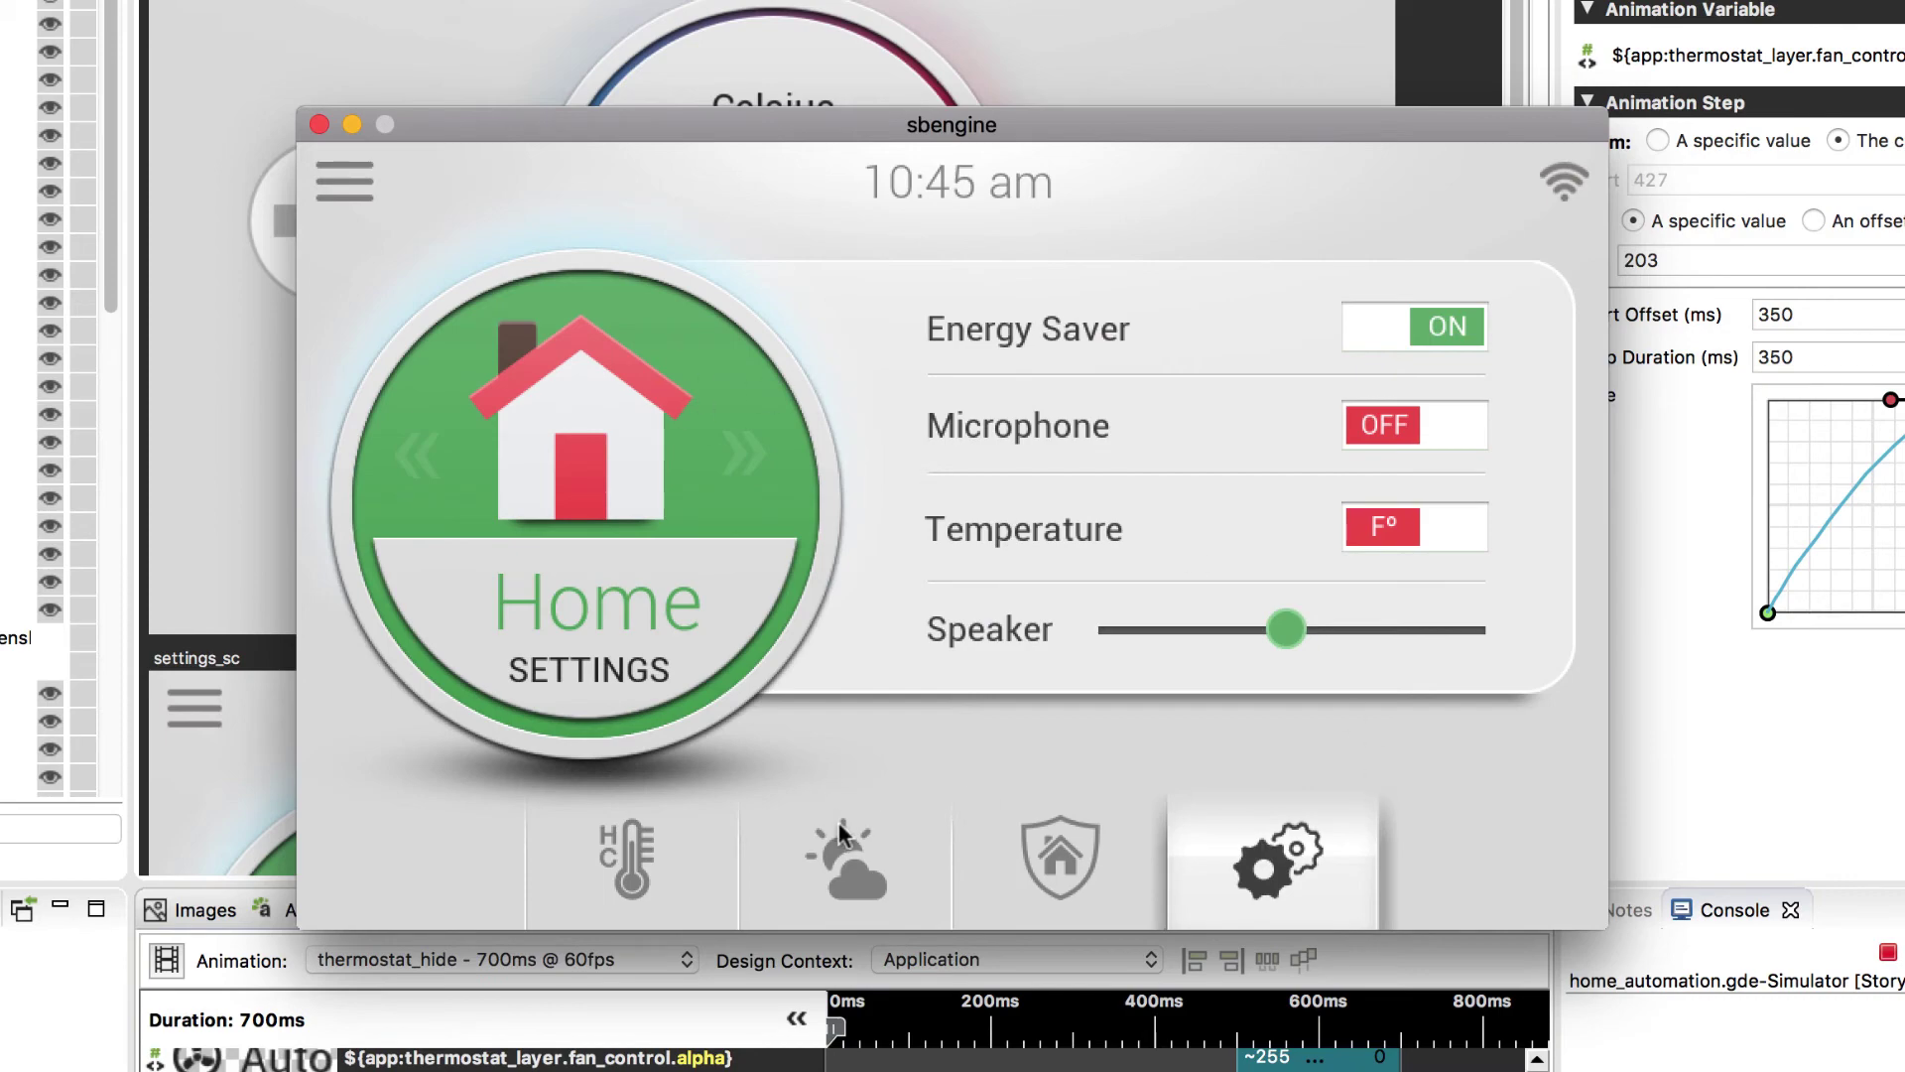
click(607, 858)
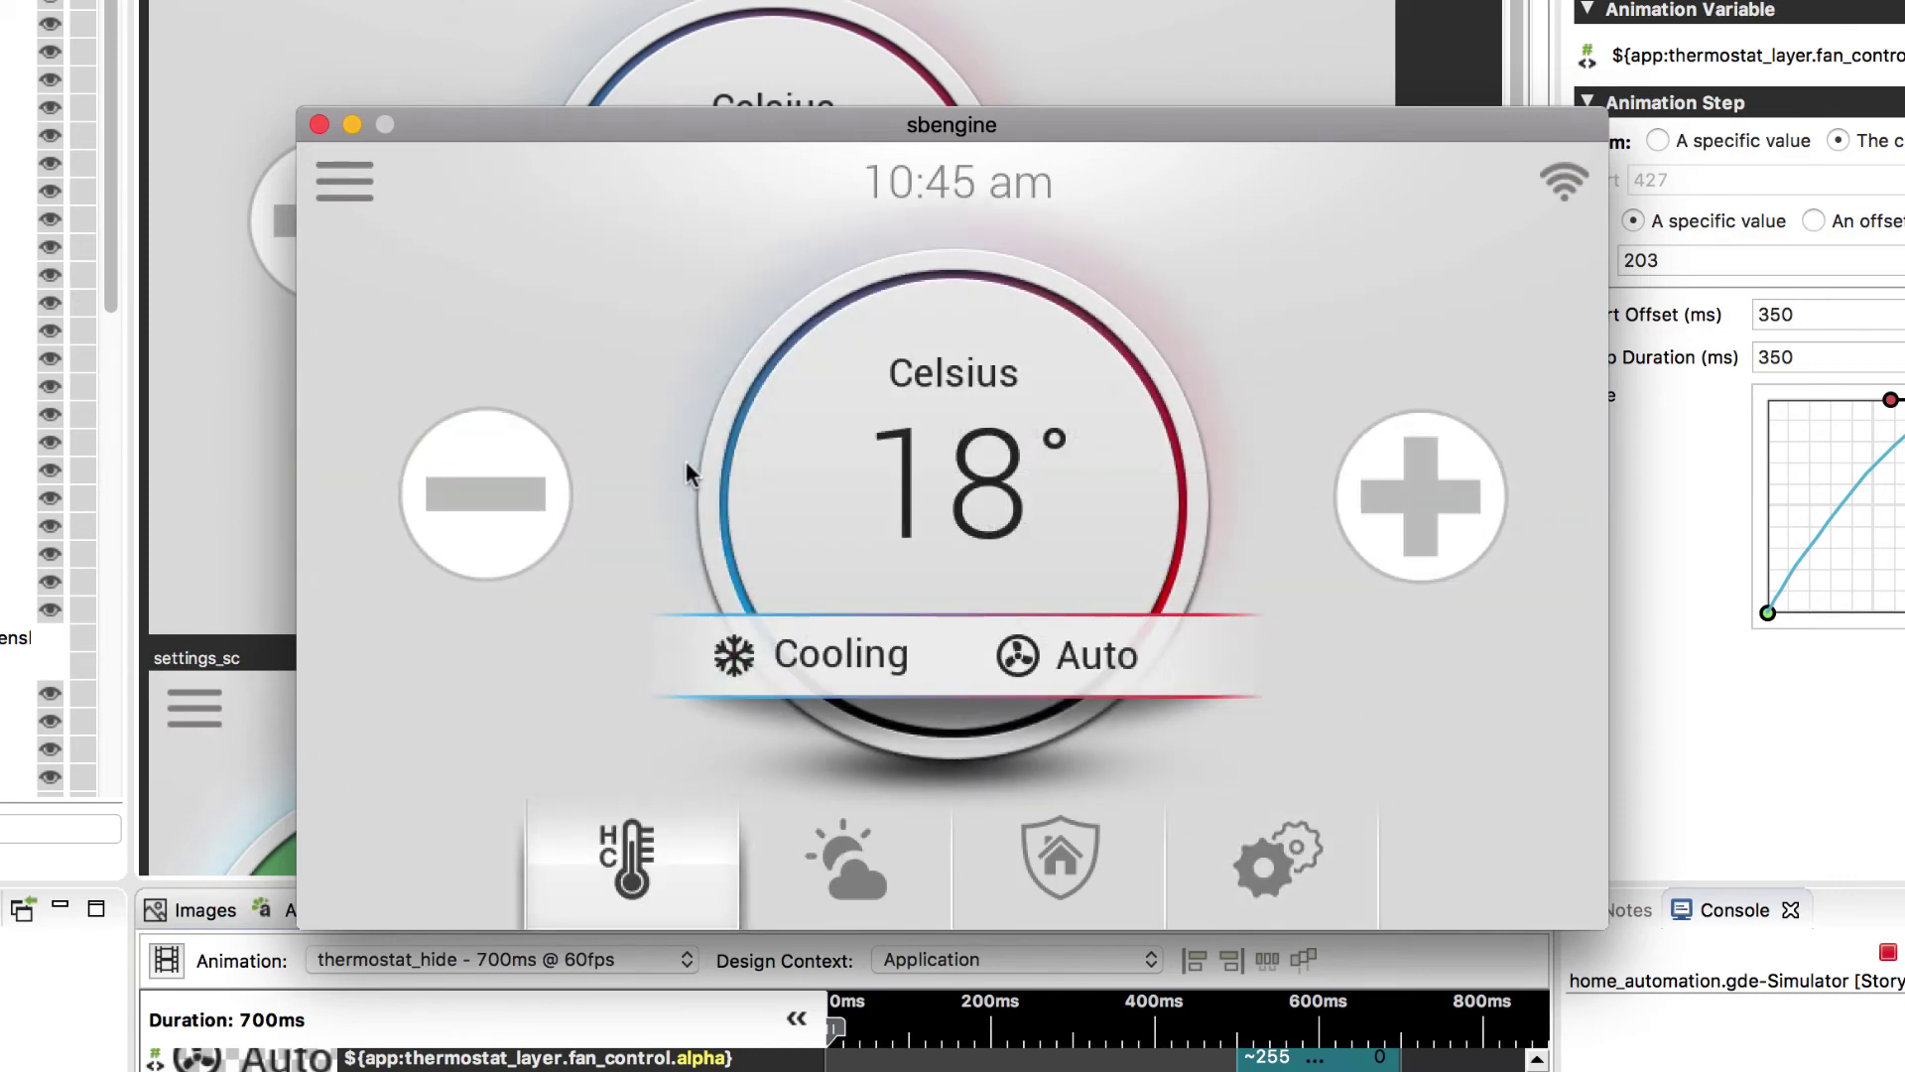
- Close the simulator and list the weath control's actions, selecting its data change action
click(318, 124)
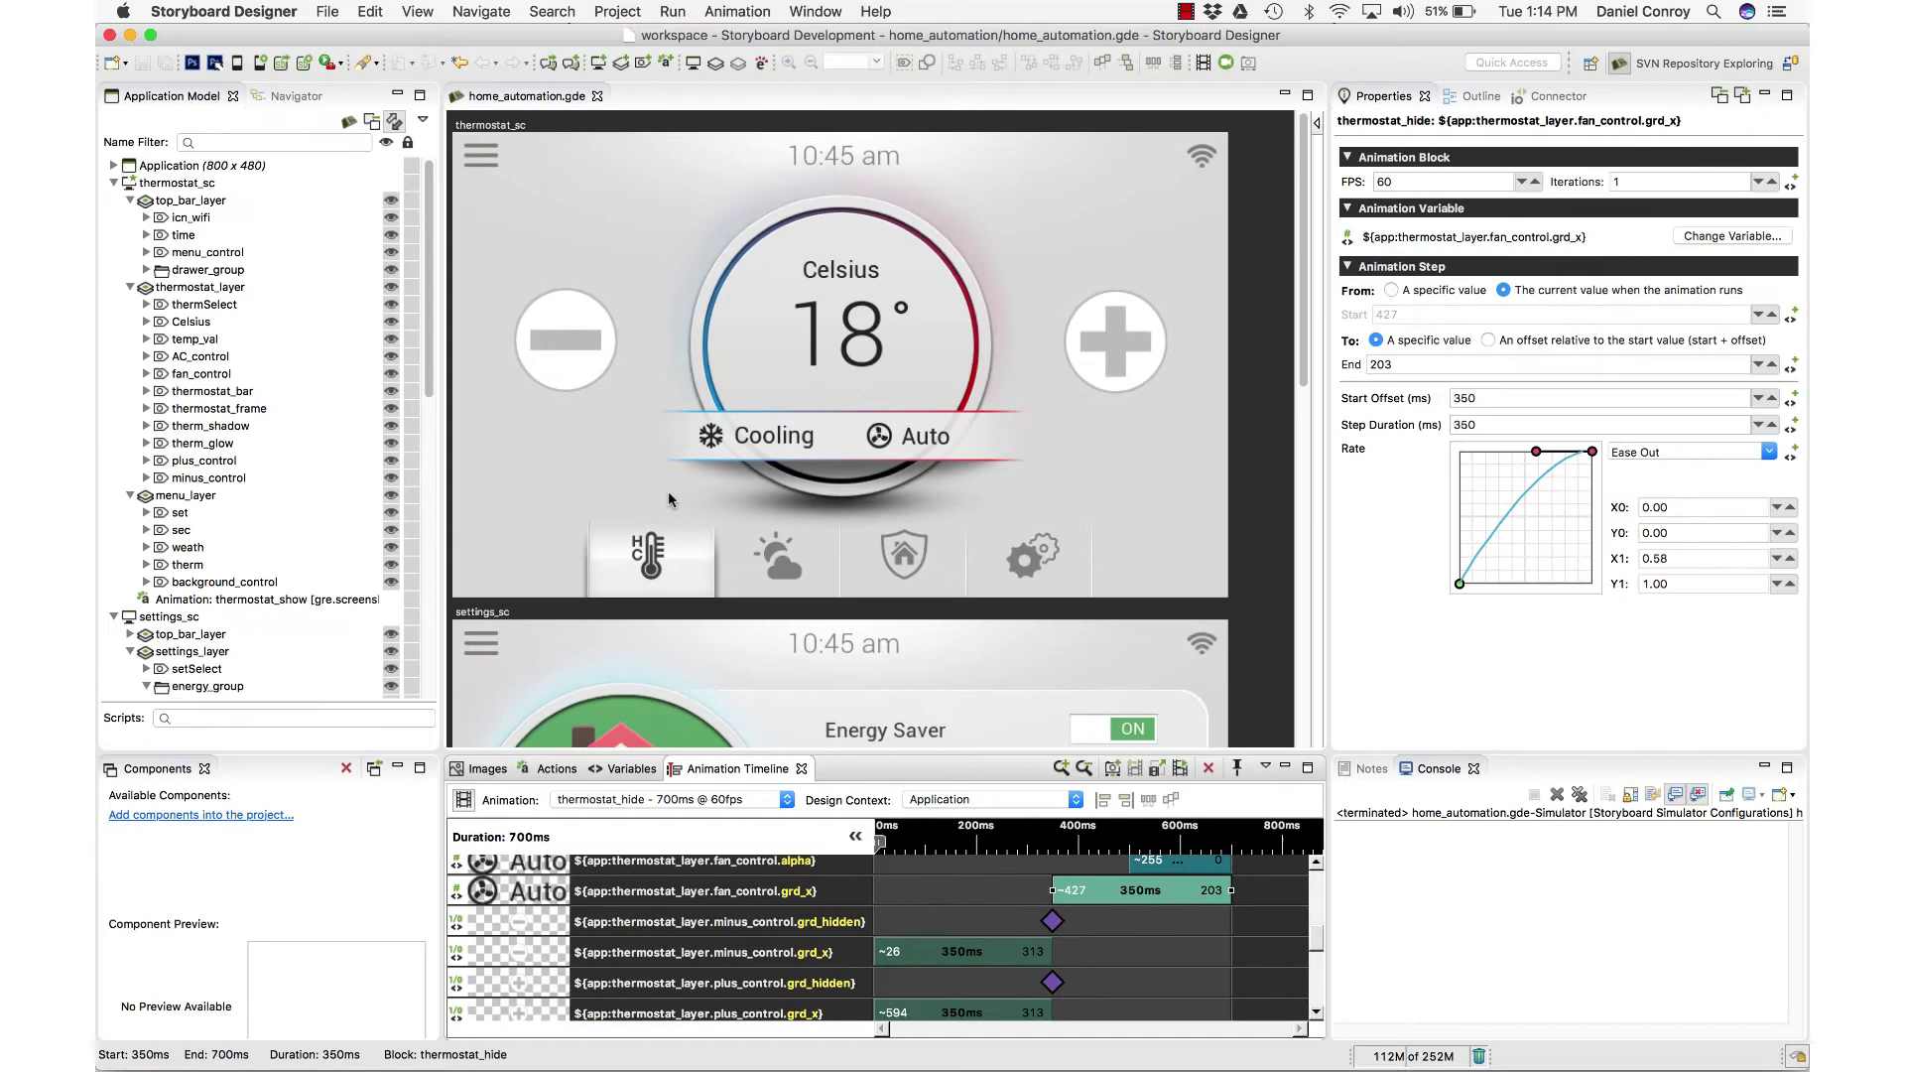
click(787, 561)
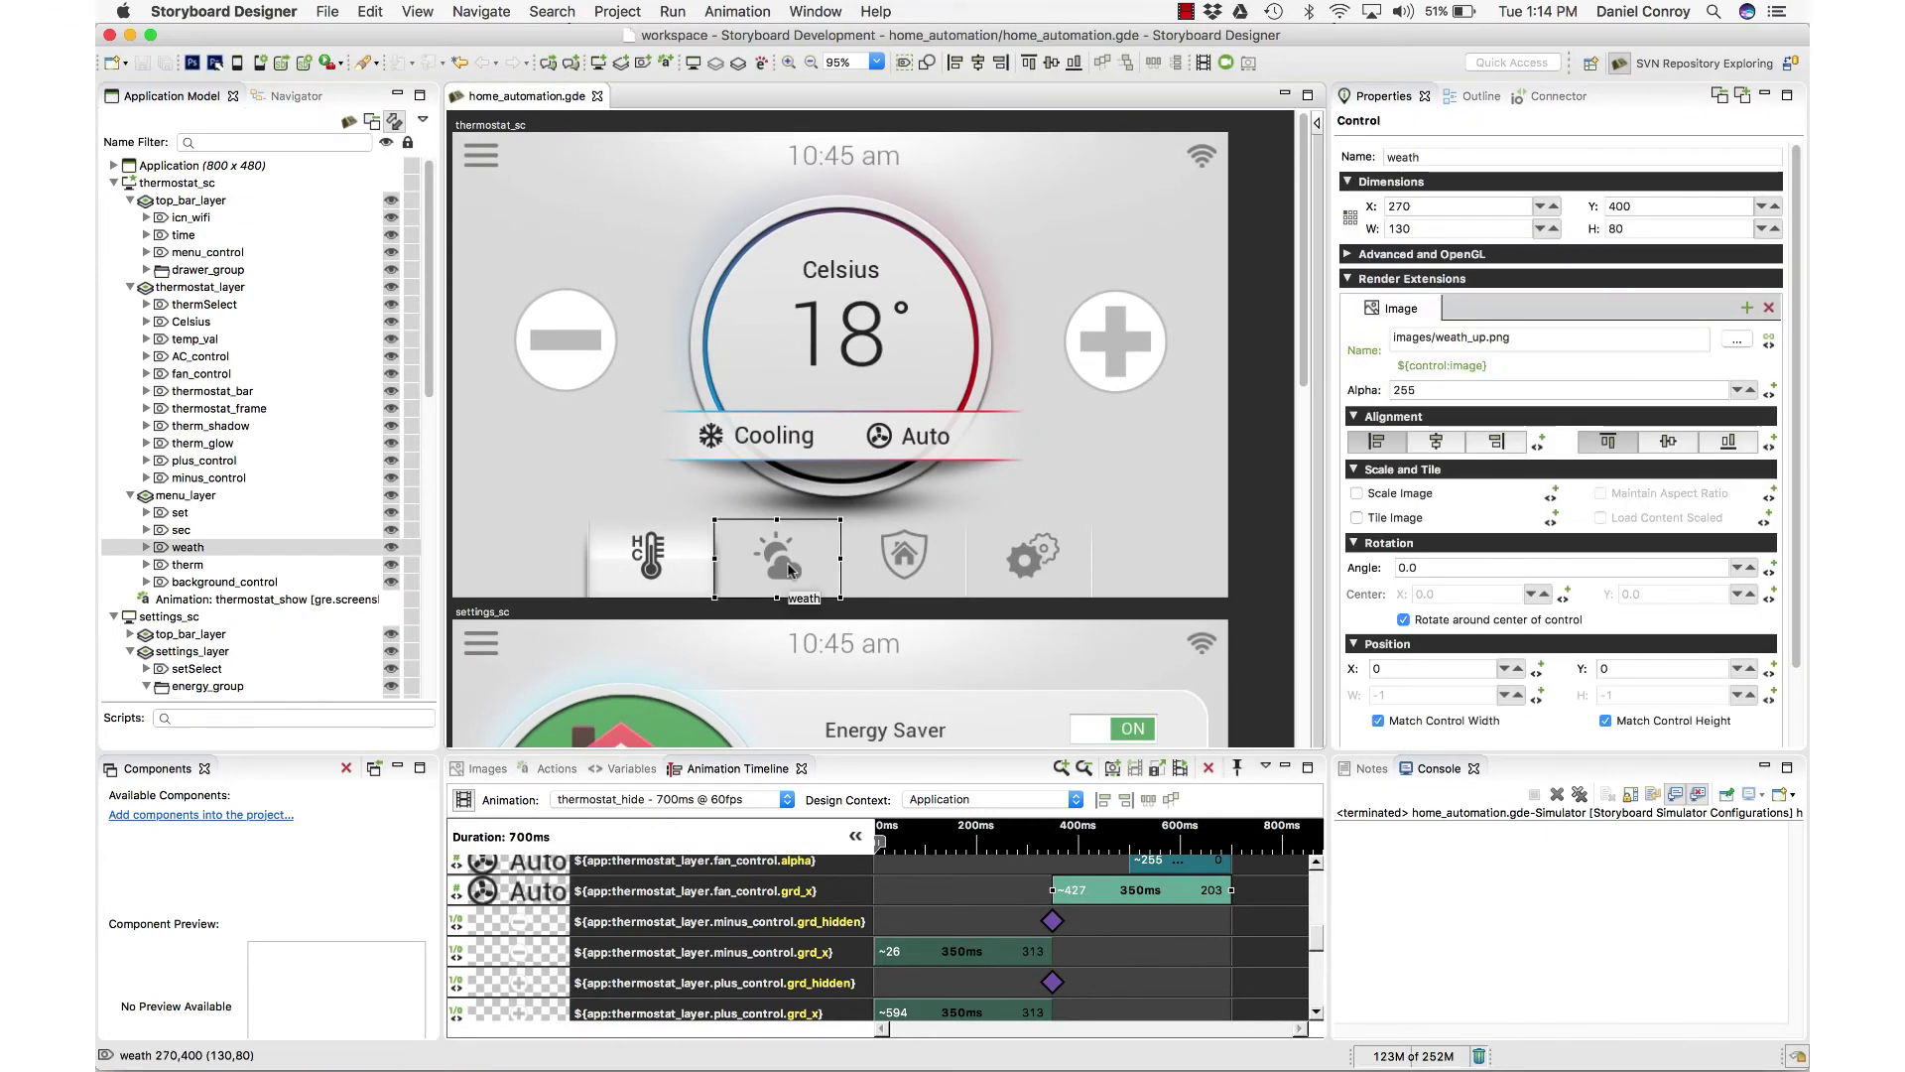
click(532, 768)
click(506, 854)
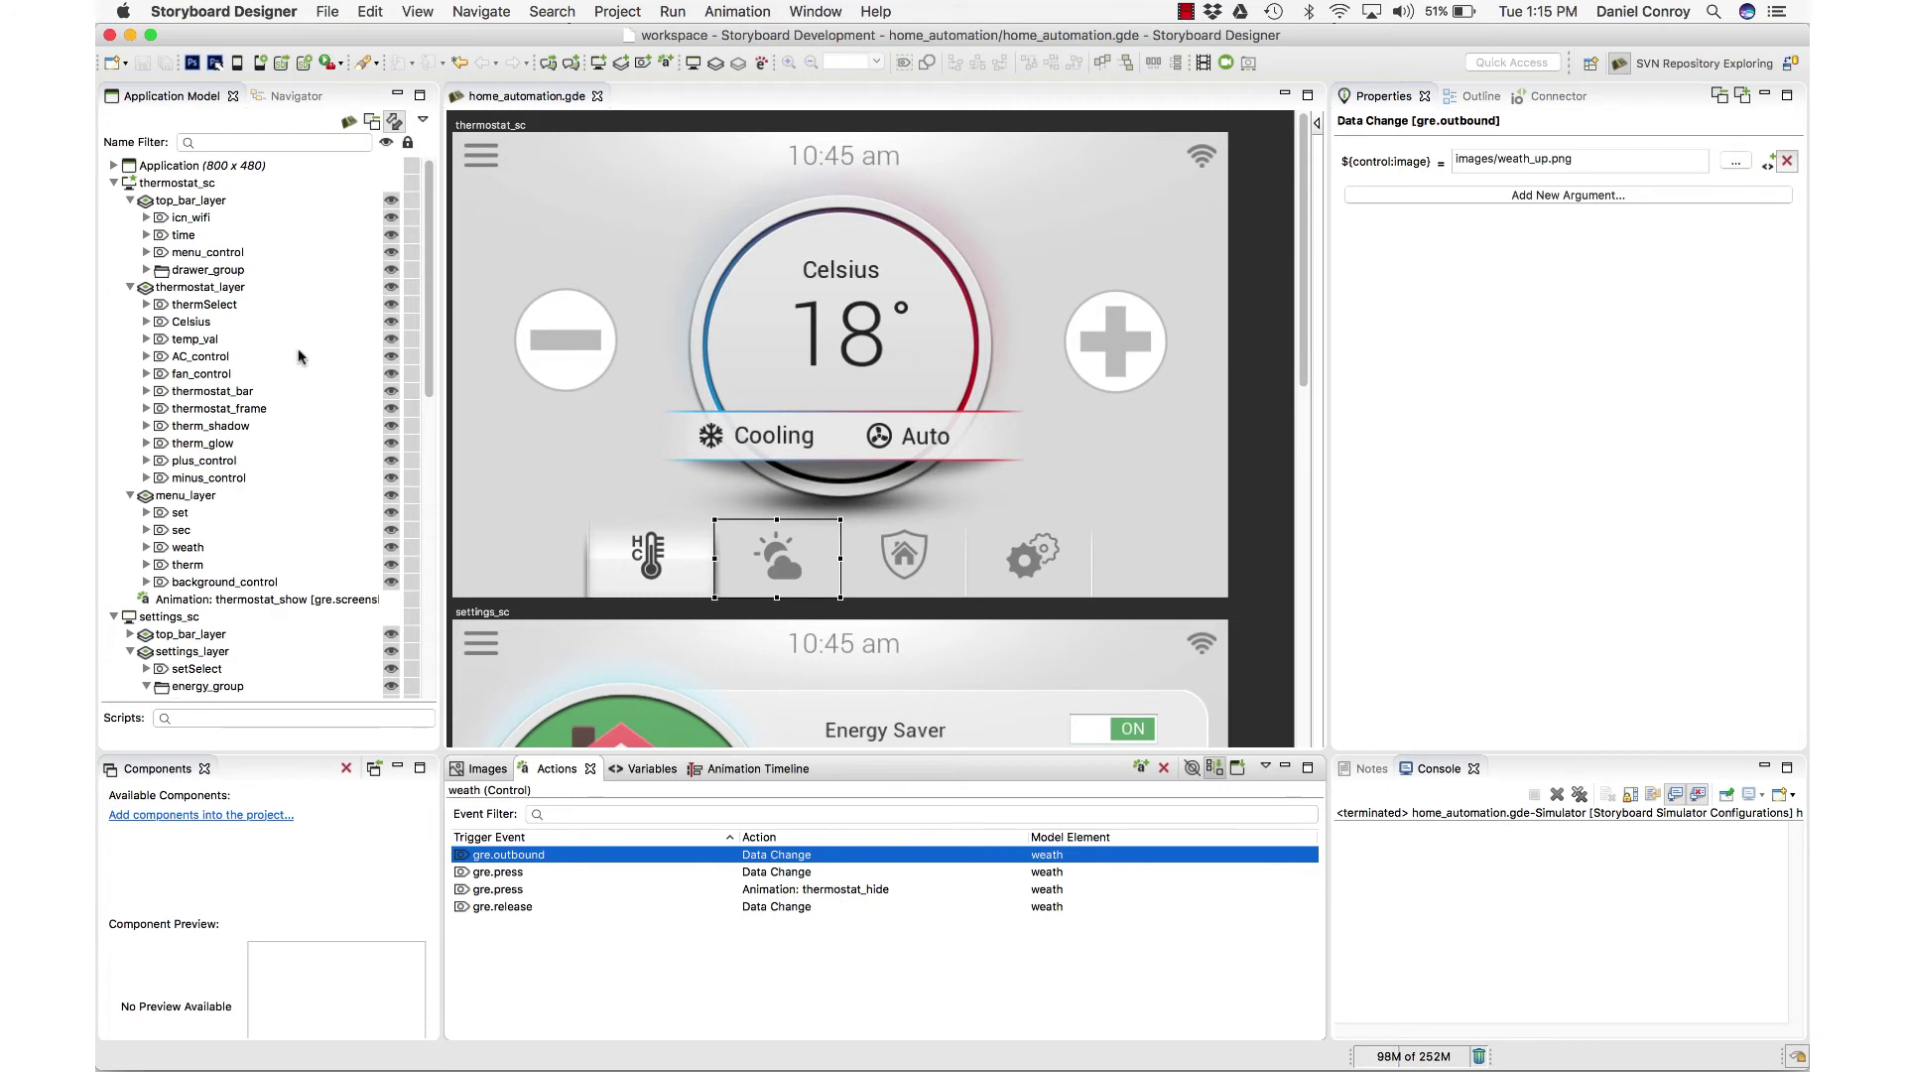
- Bind the thermostat_hide completion Screen Fade's target to a new goto variable set to weather_sc
click(201, 168)
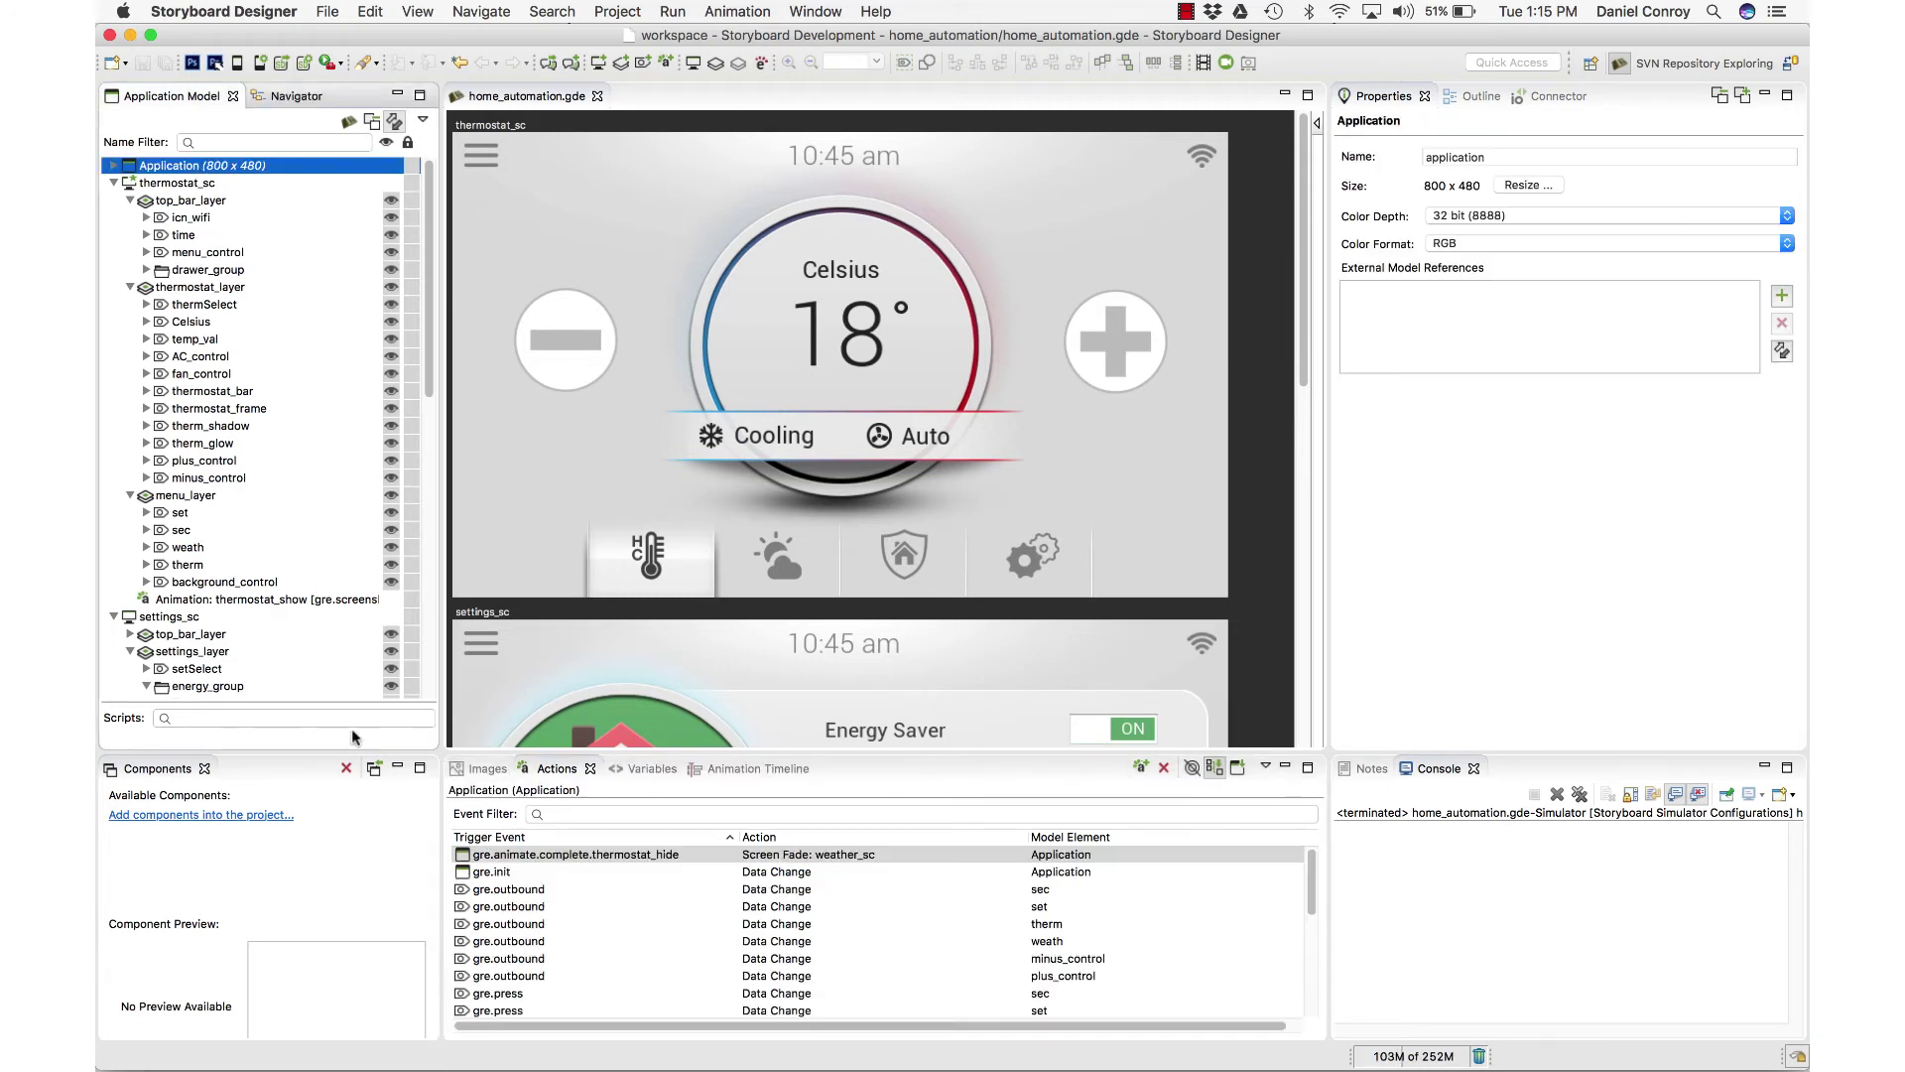
click(543, 855)
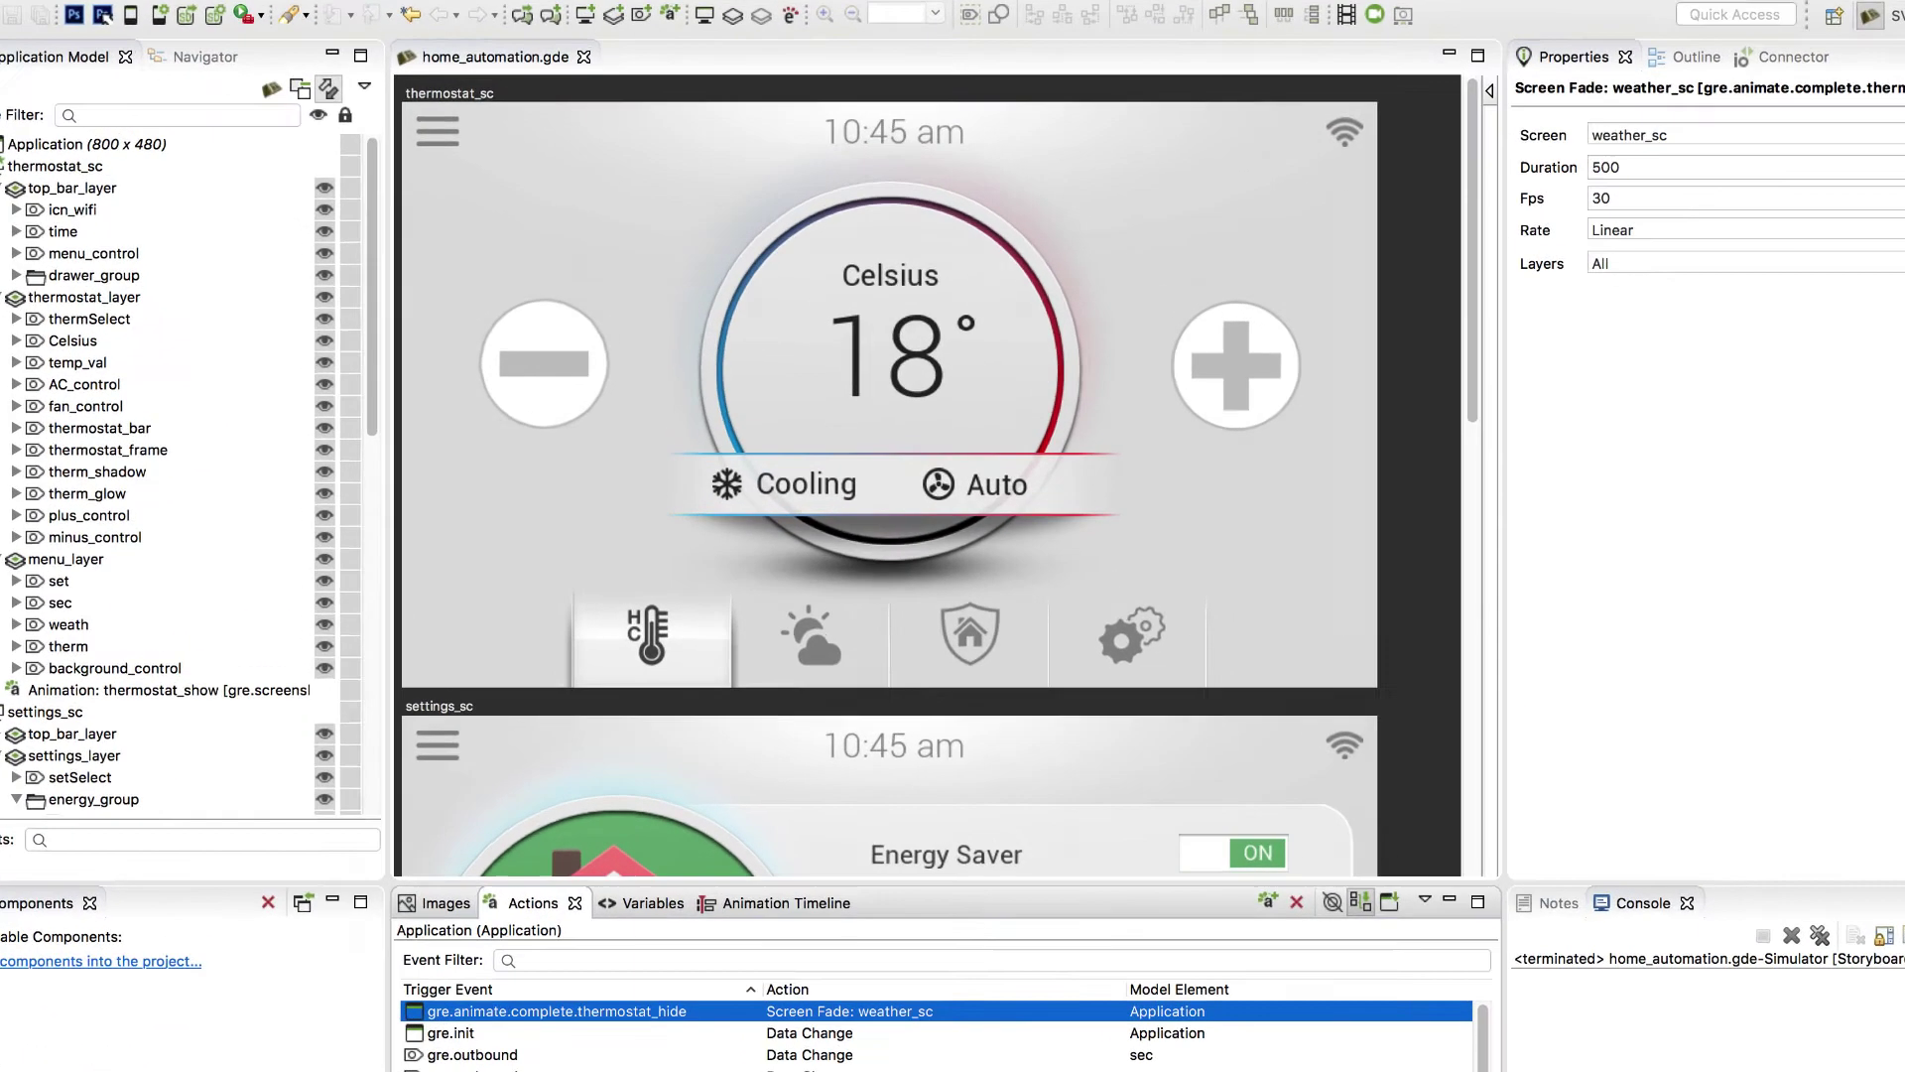
click(1792, 162)
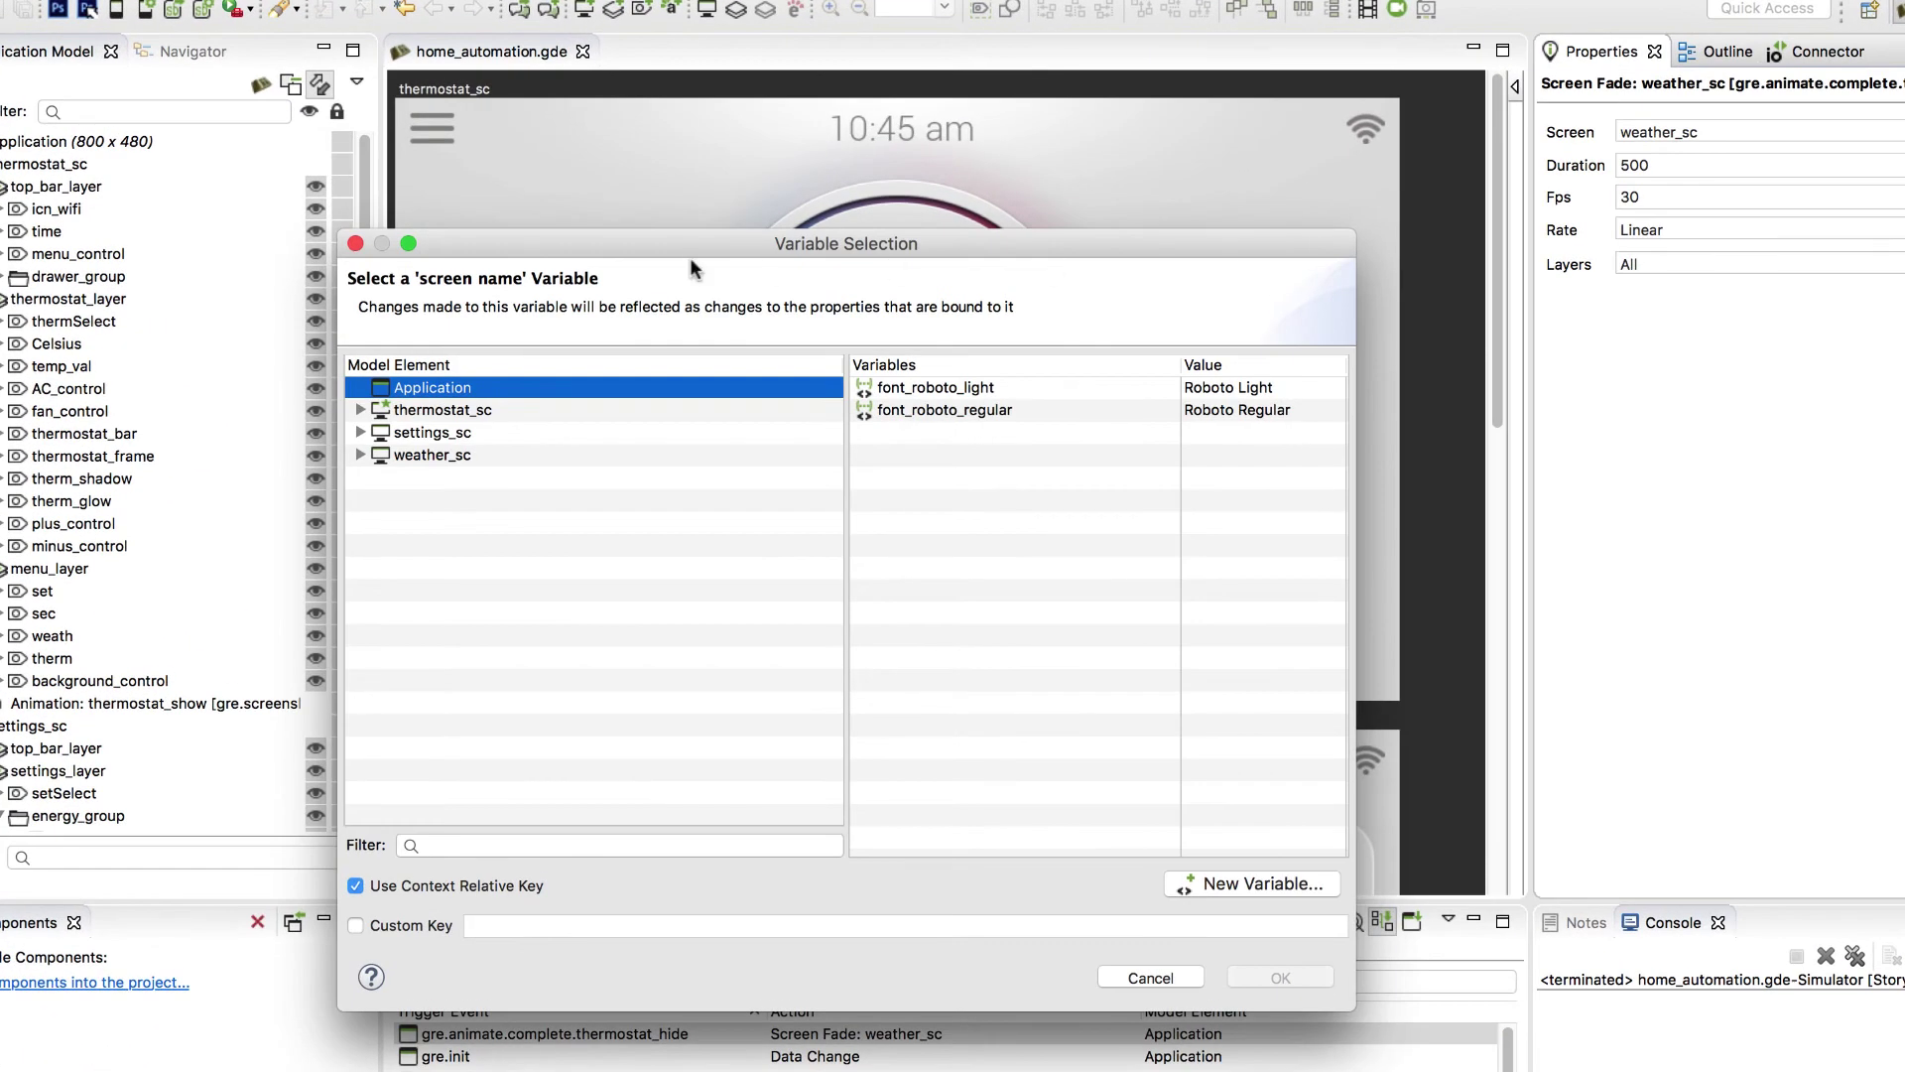
click(1211, 883)
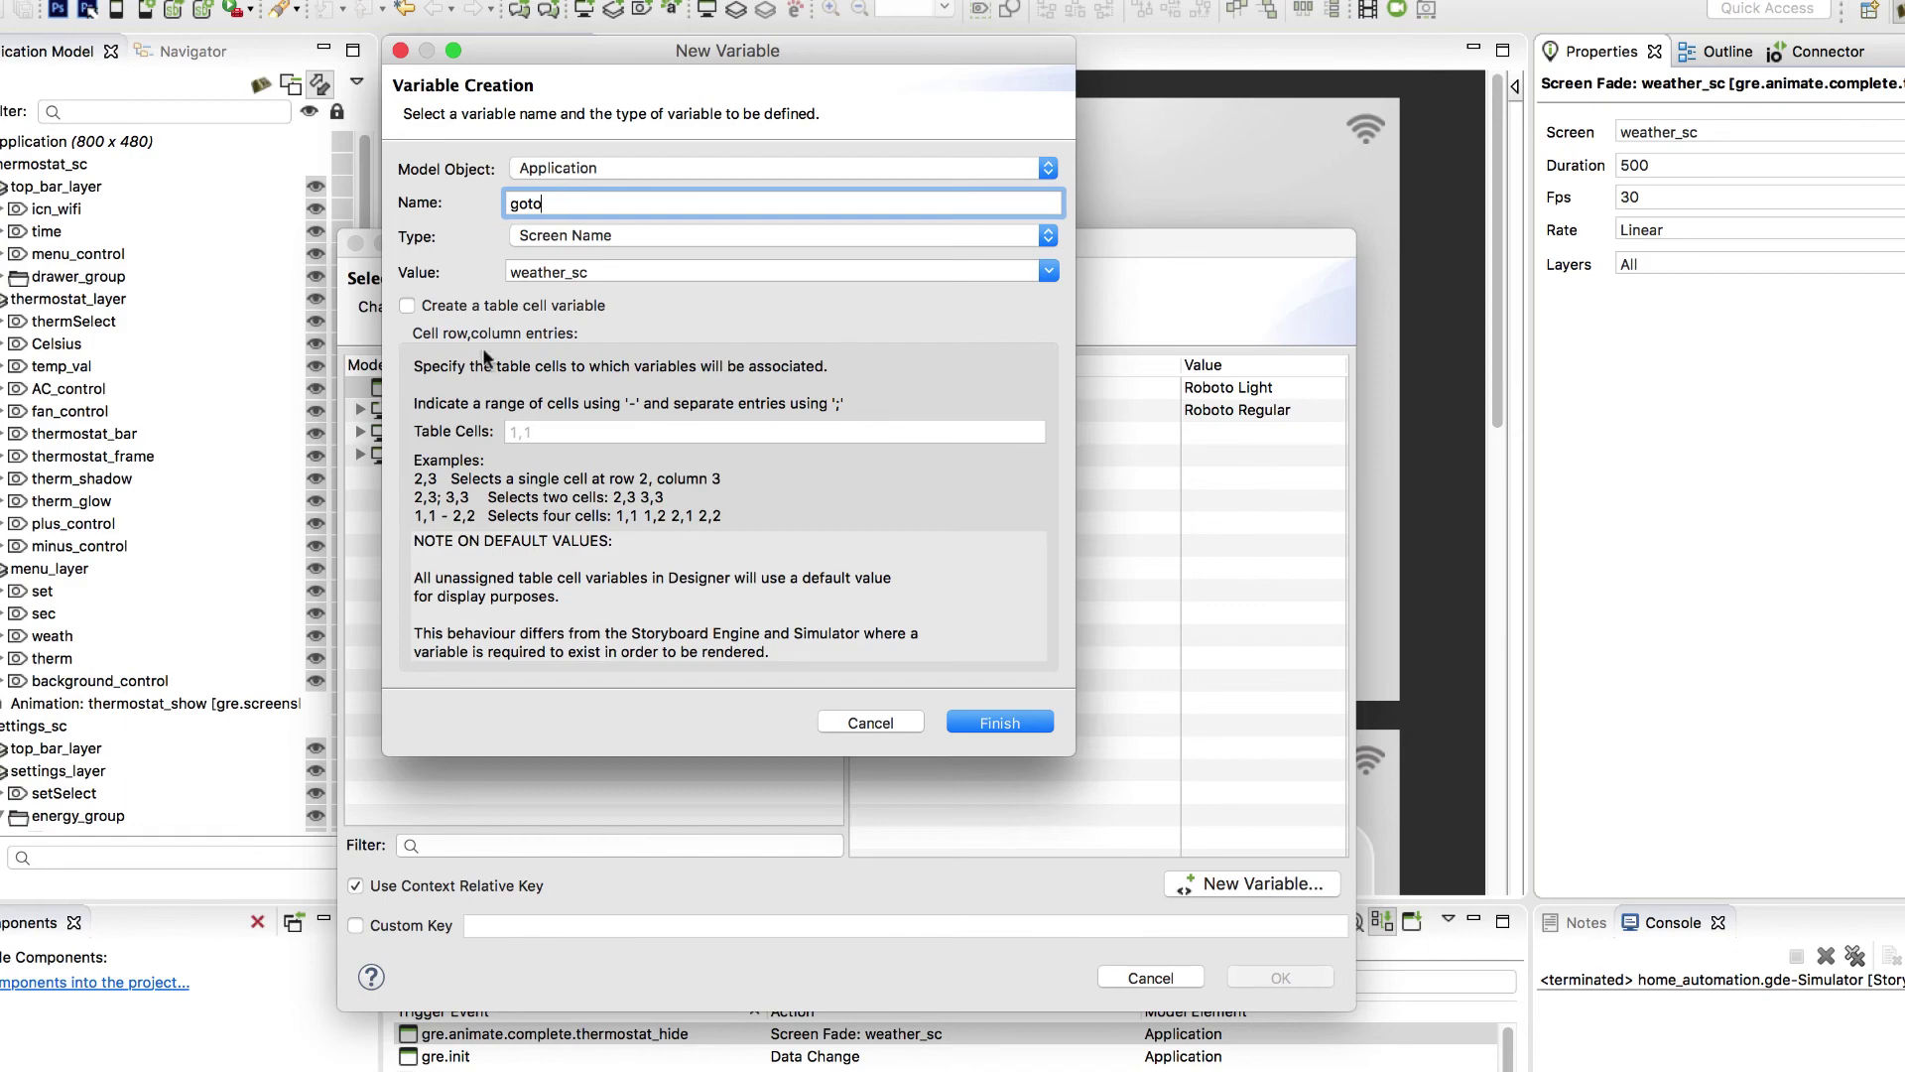
click(1003, 721)
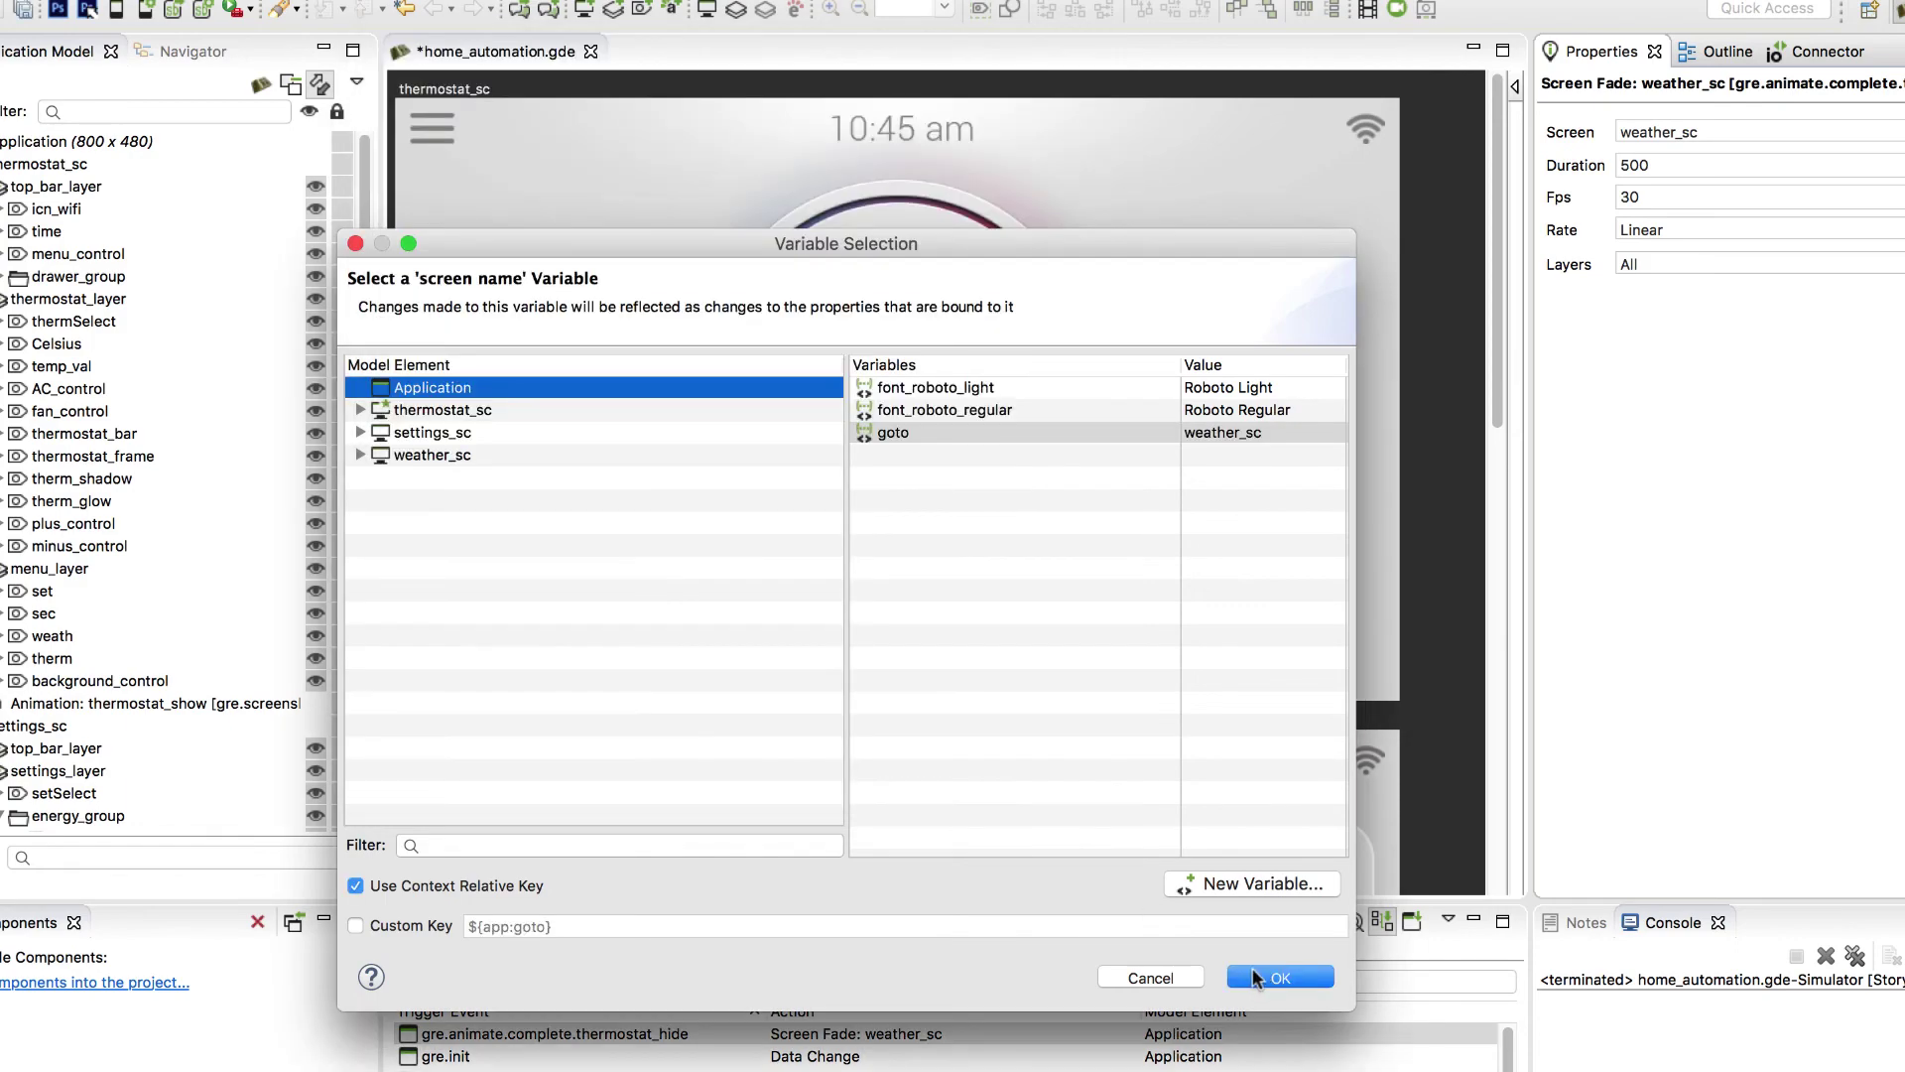
click(1268, 977)
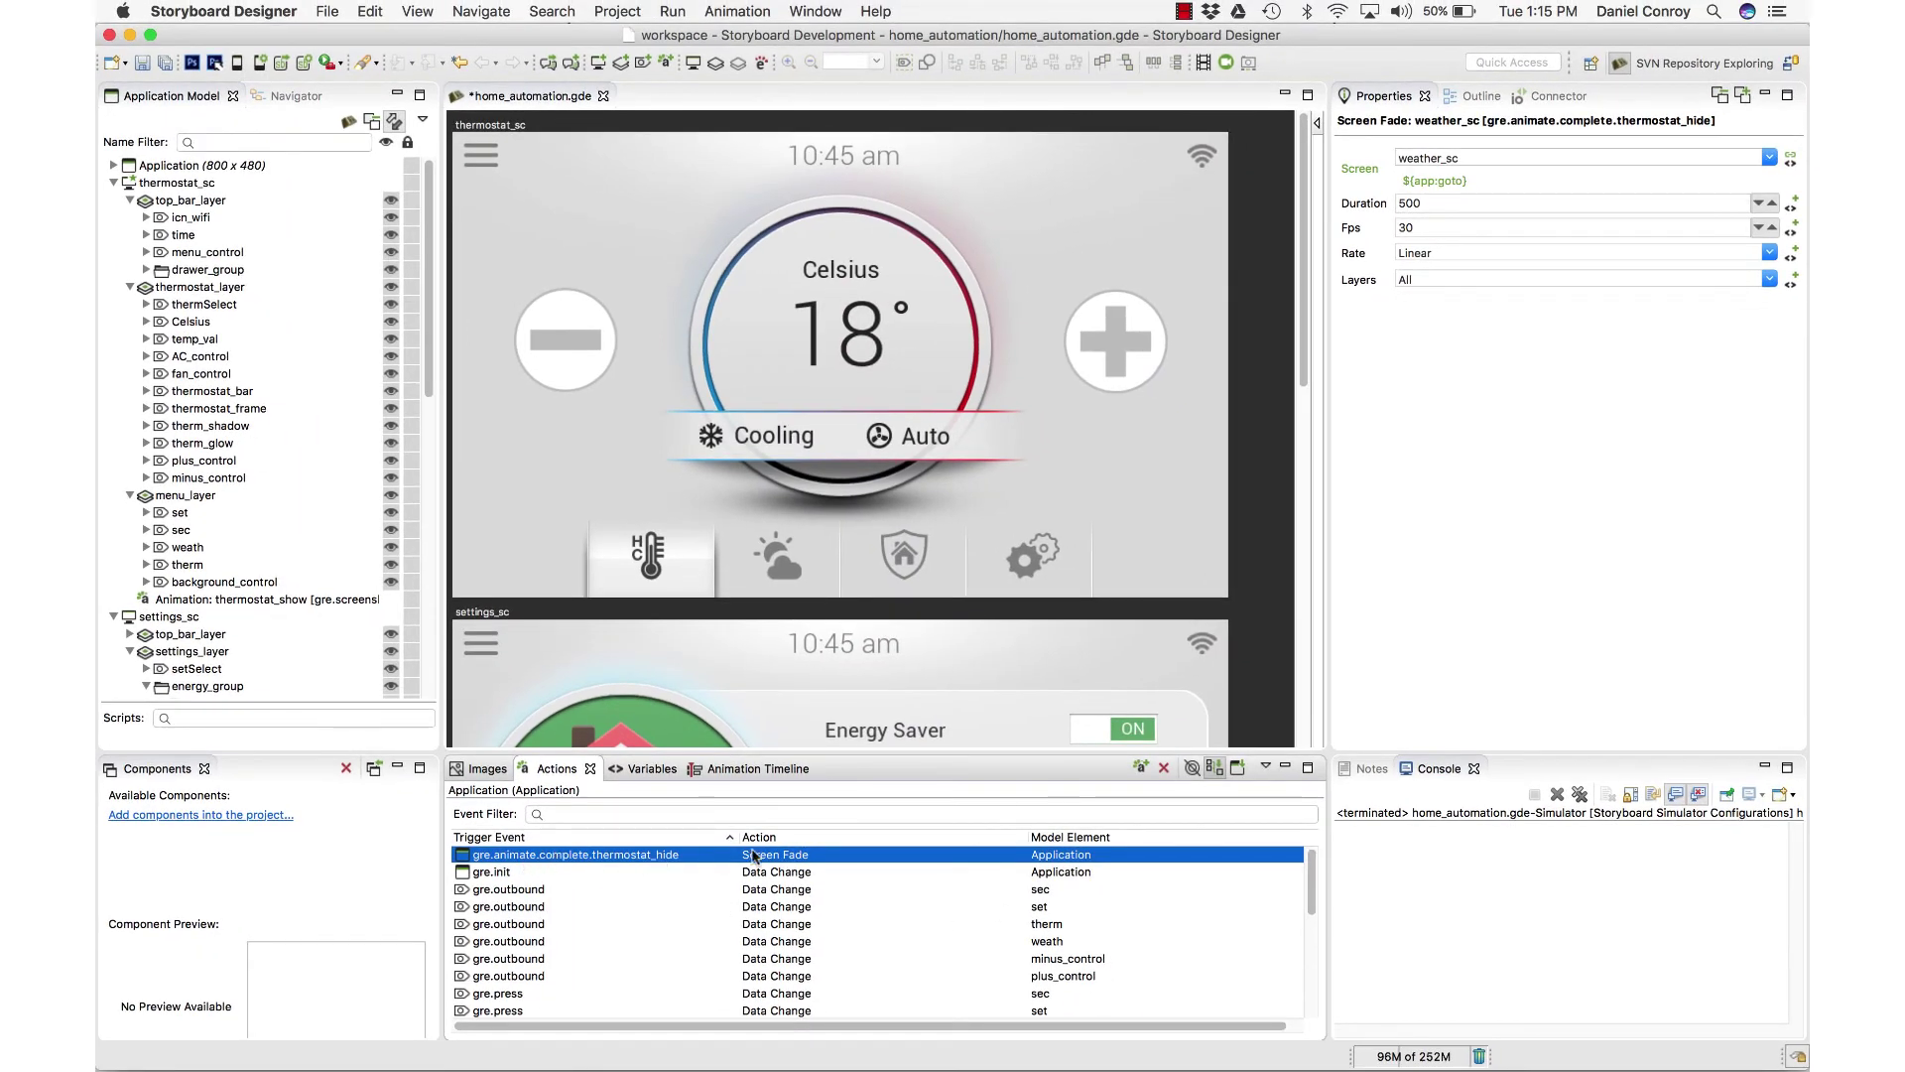
- Add the application goto variable, valued weather_sc, as an argument of weath's press data change
click(781, 548)
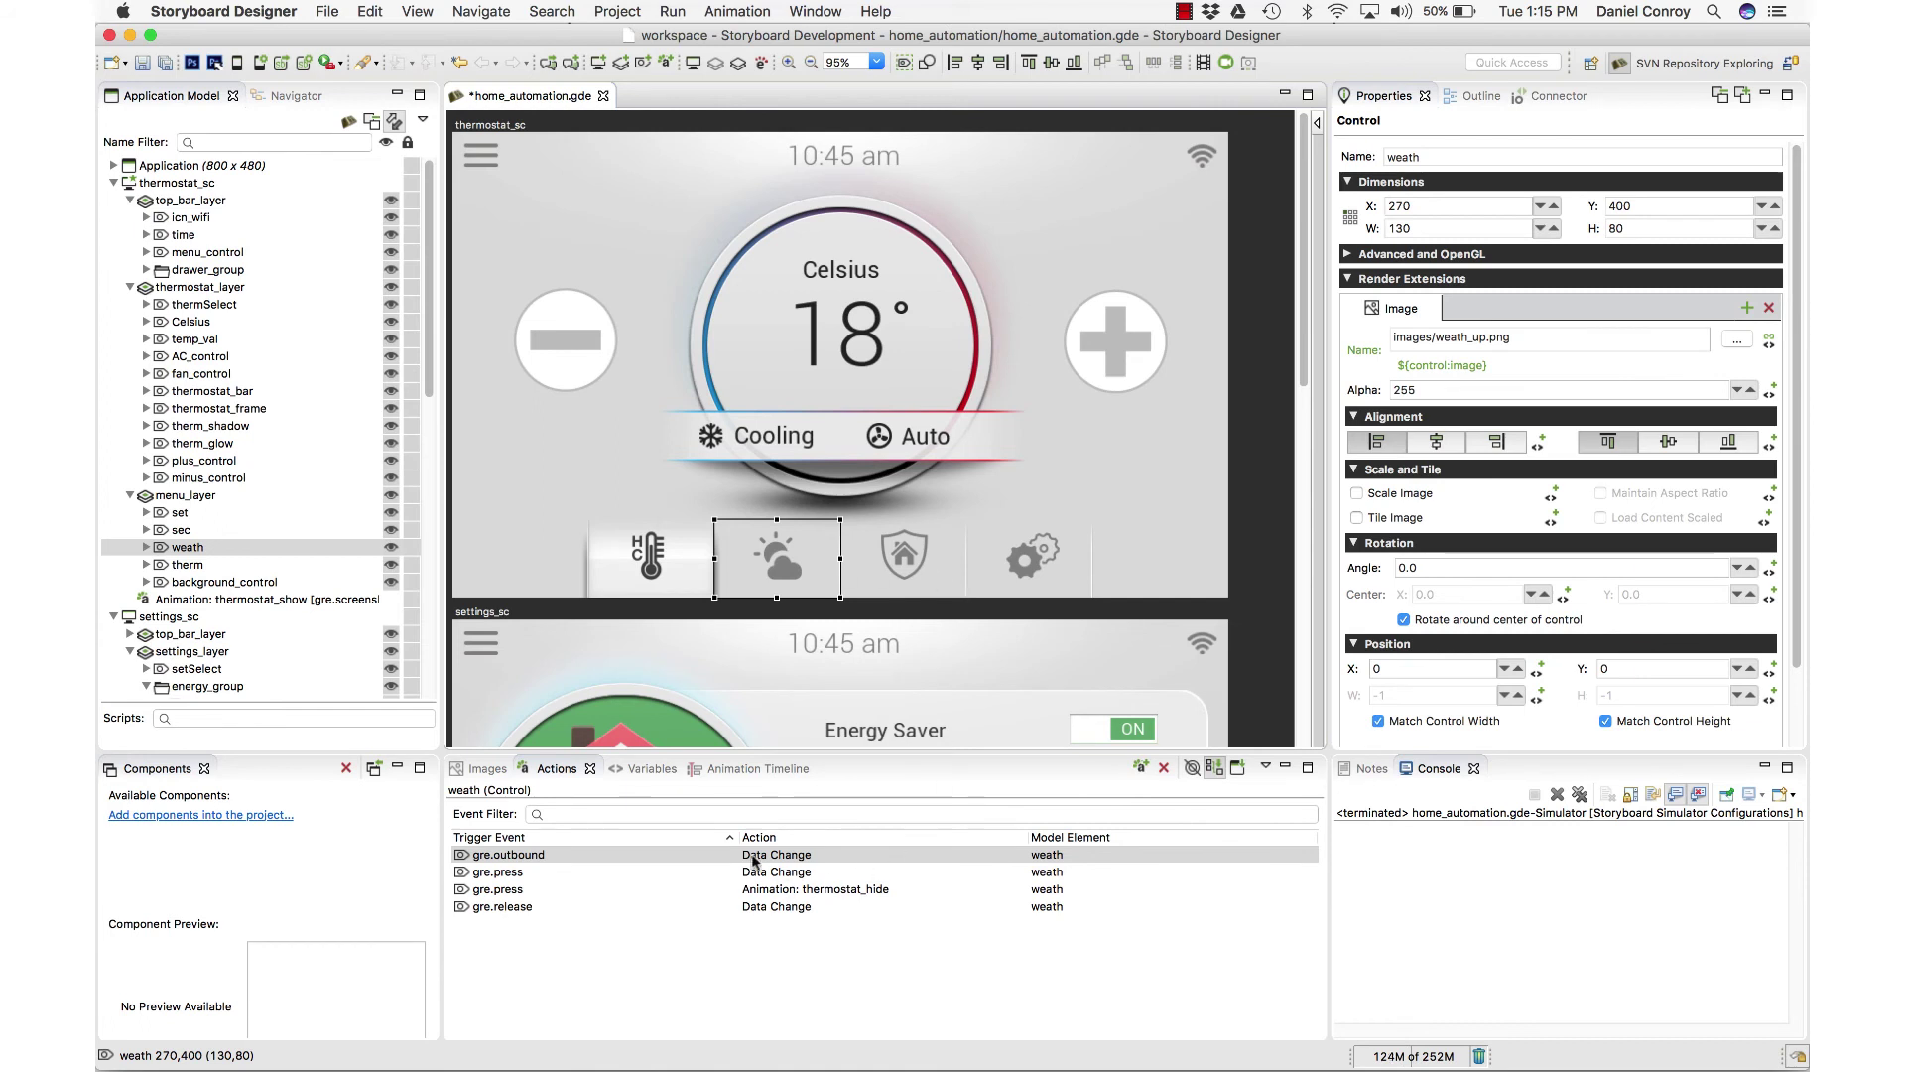
click(506, 873)
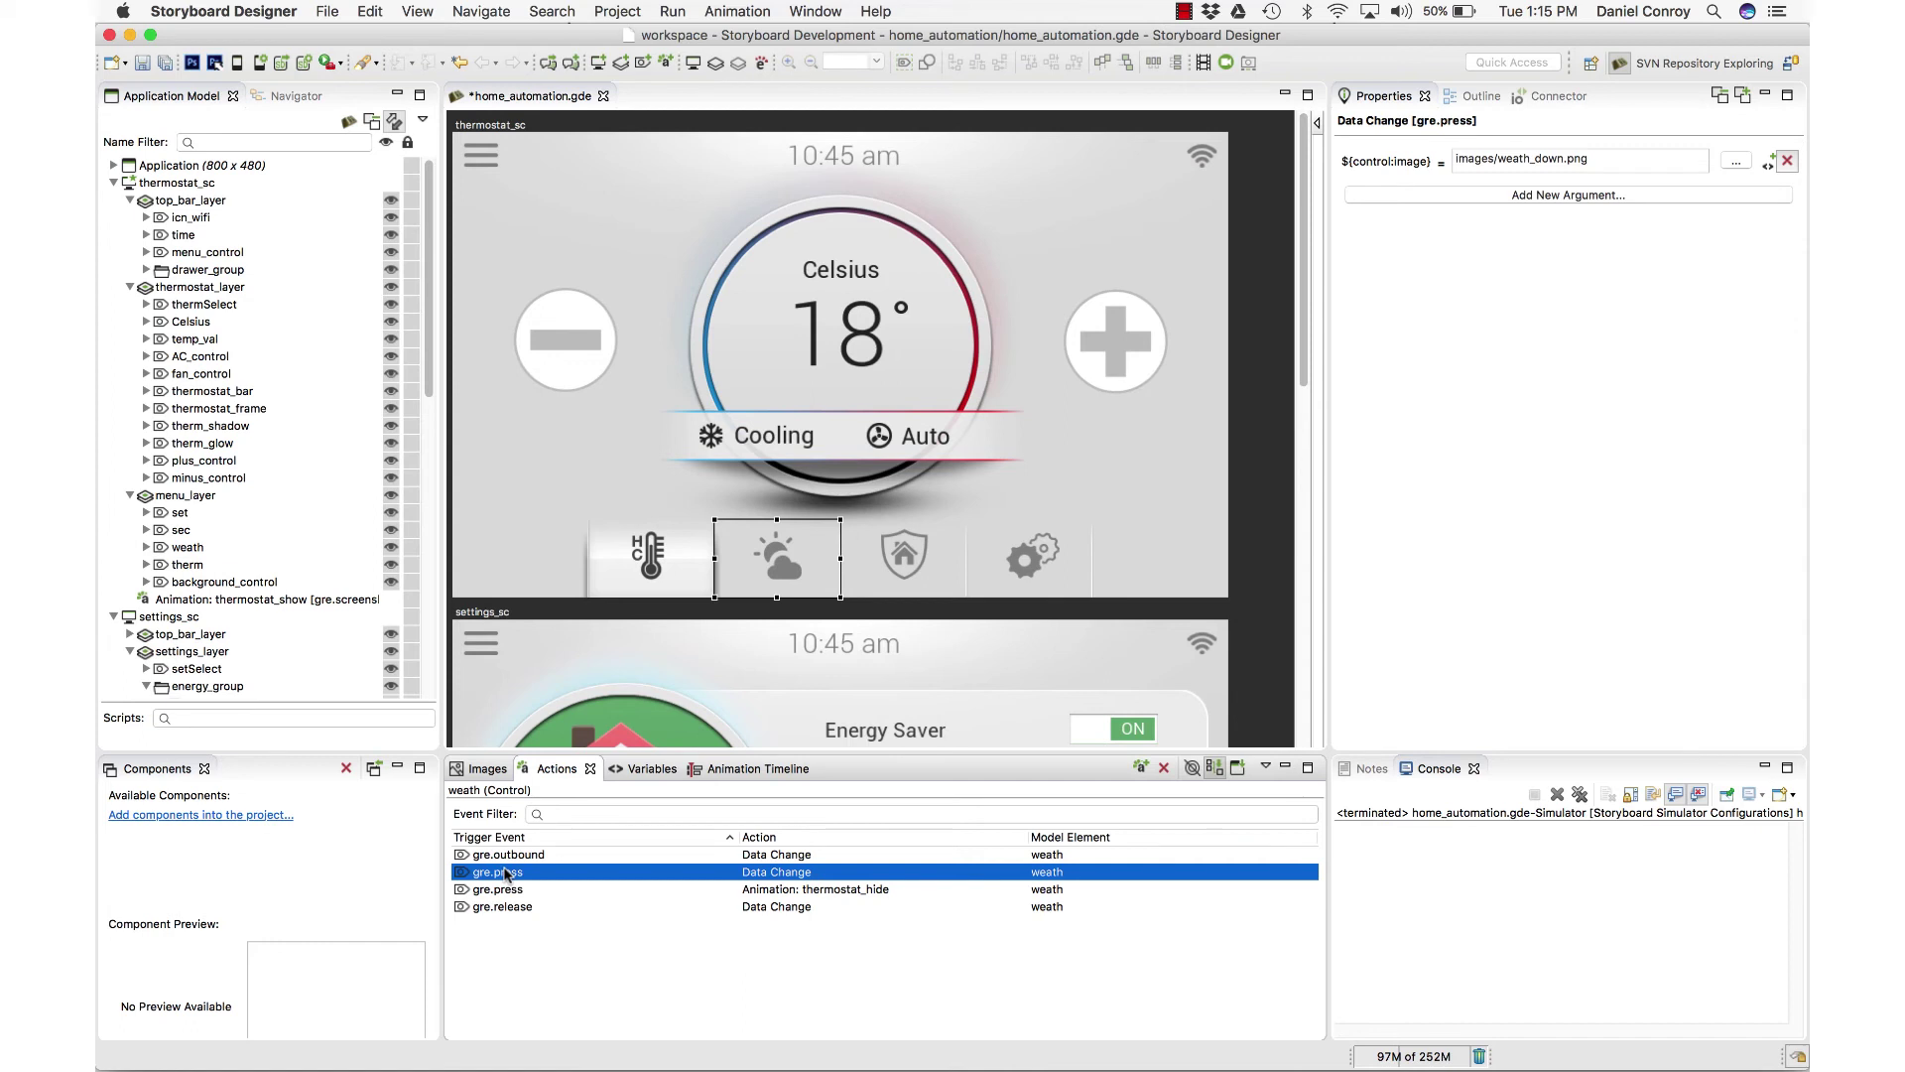
click(1399, 195)
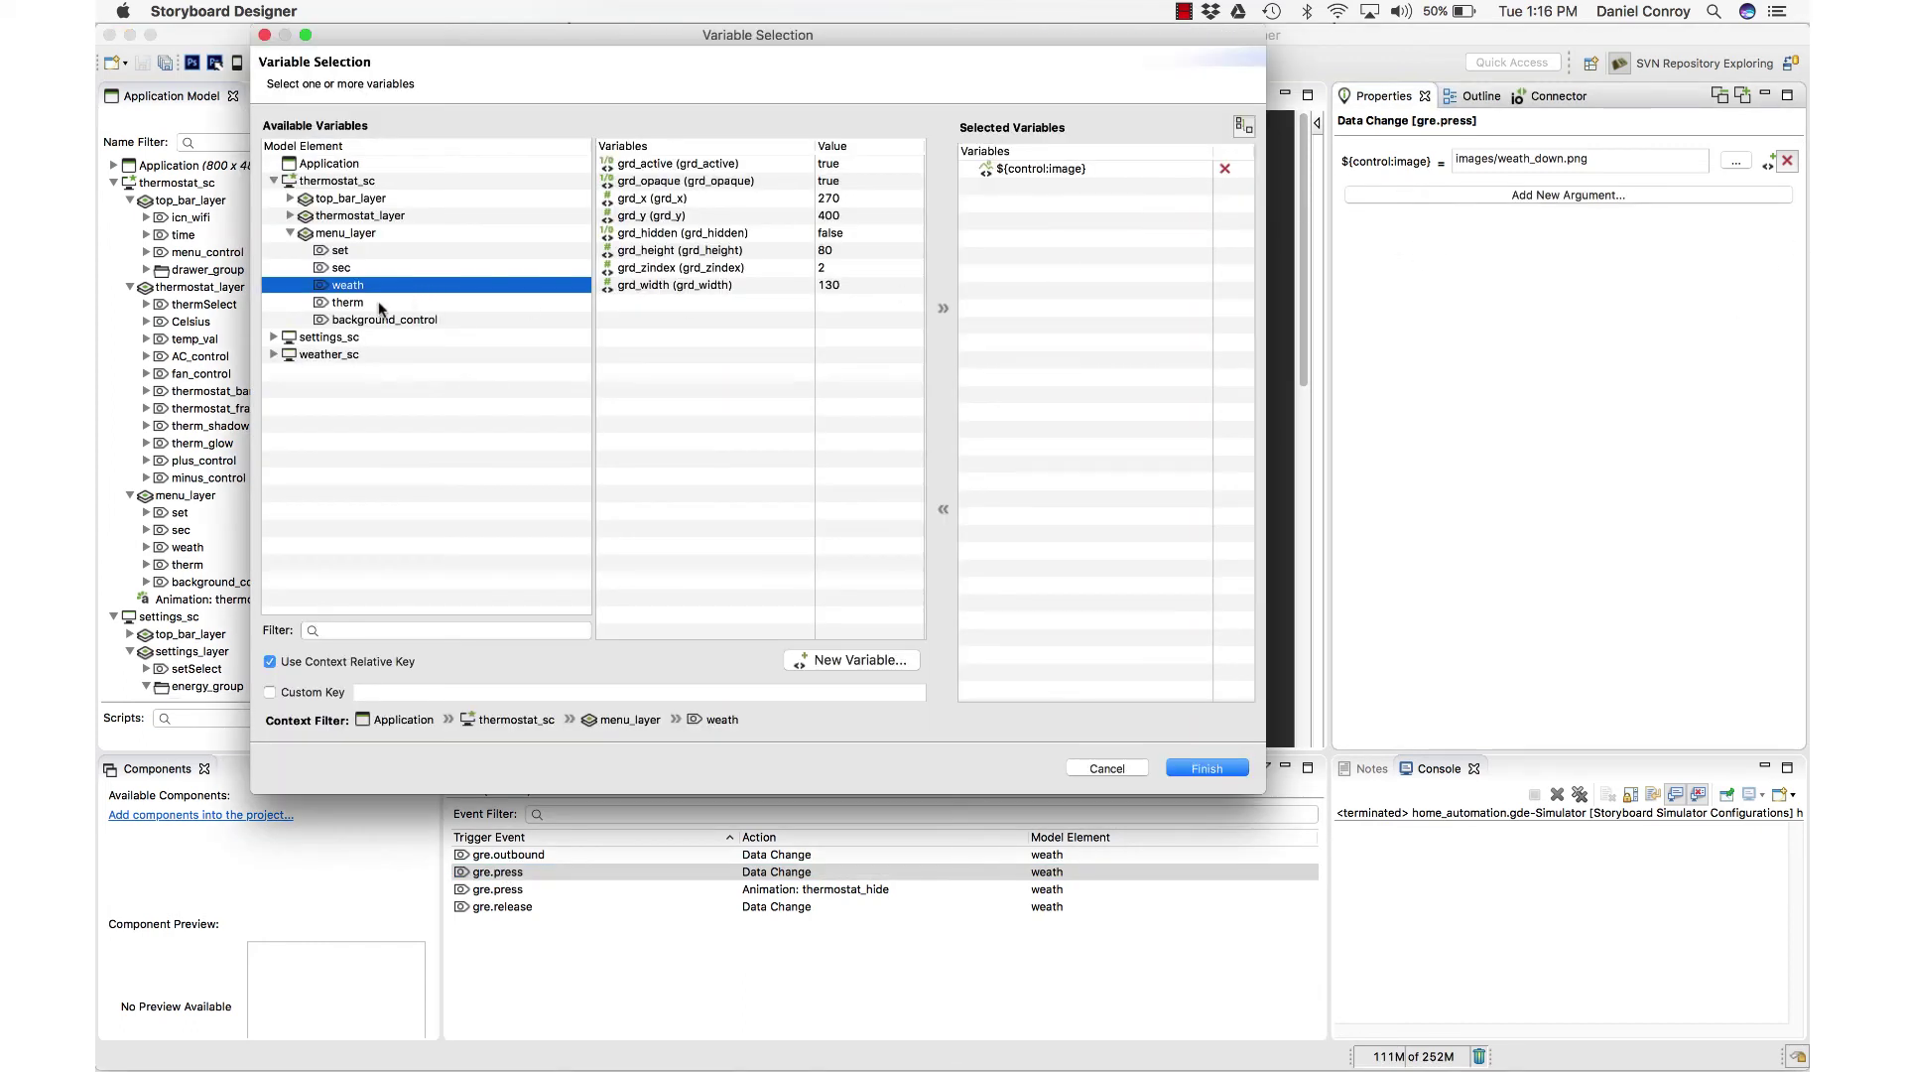
click(327, 164)
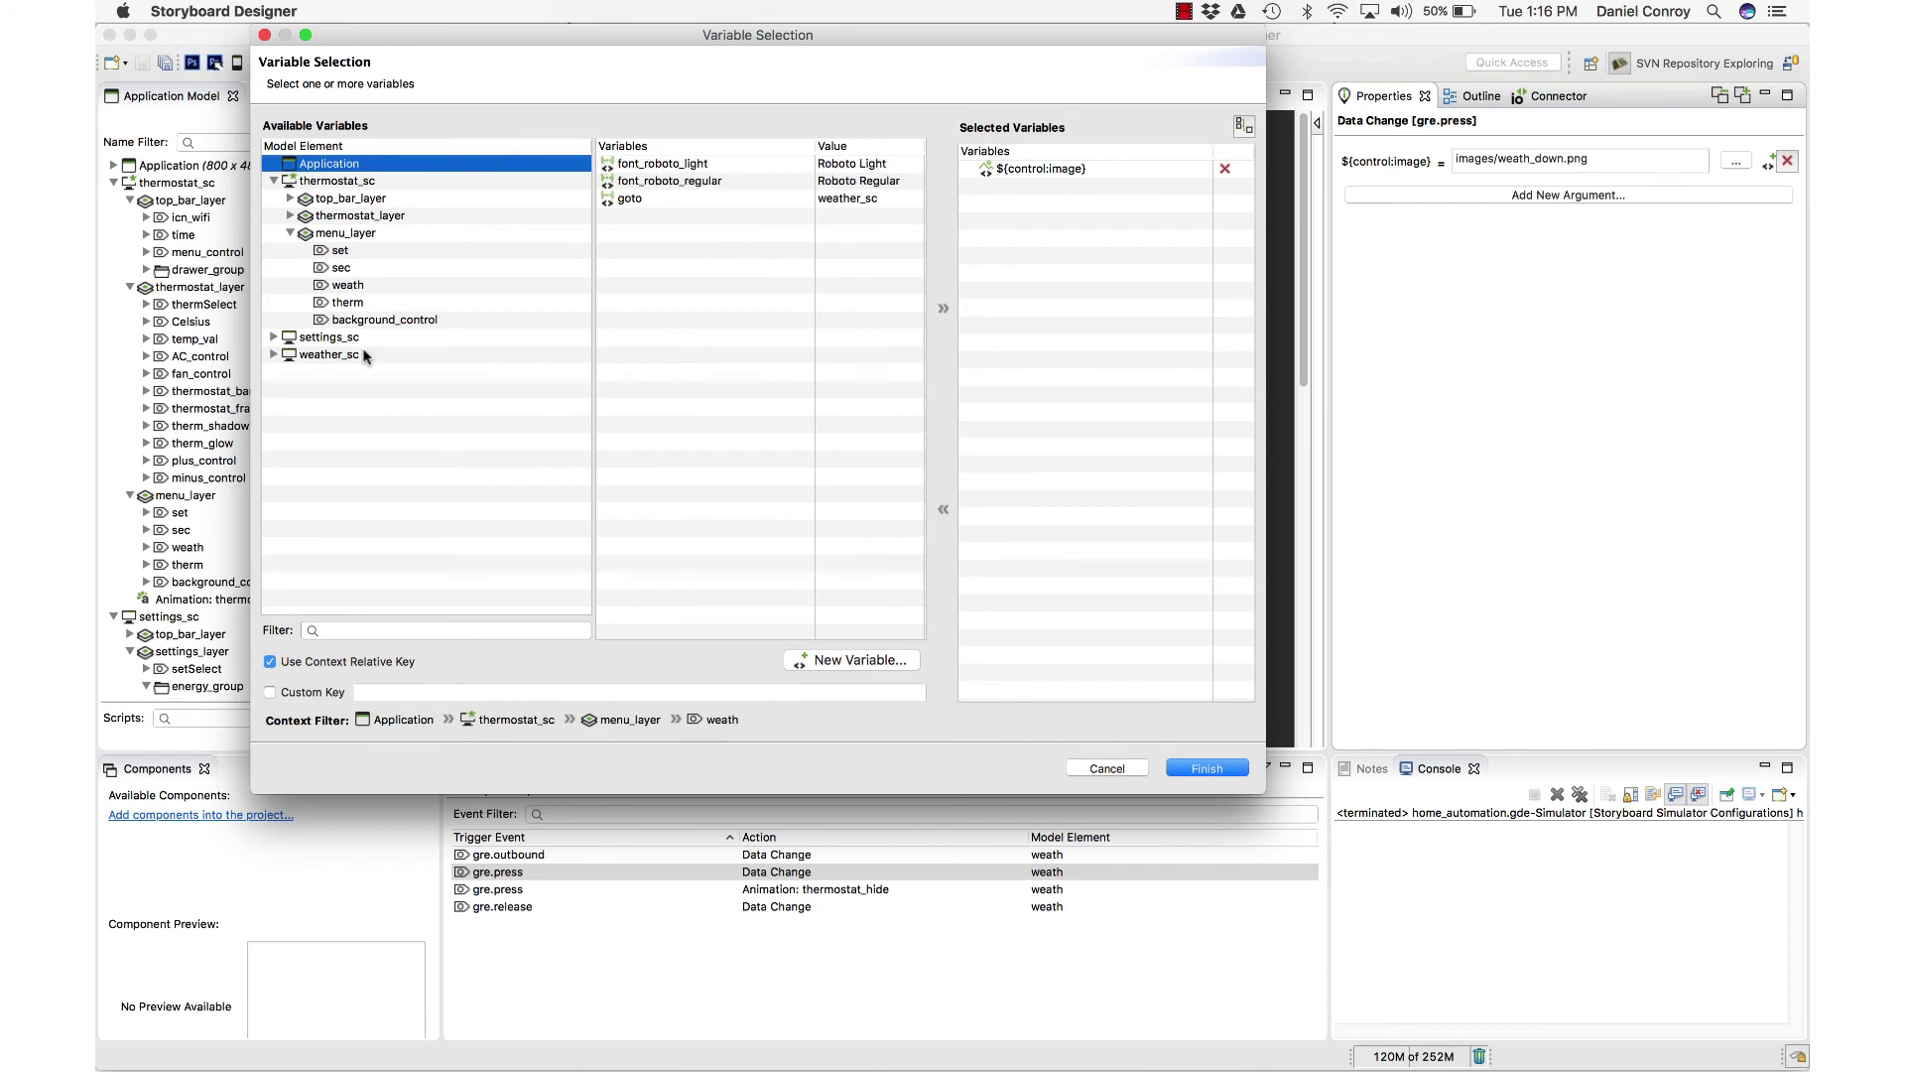
click(635, 198)
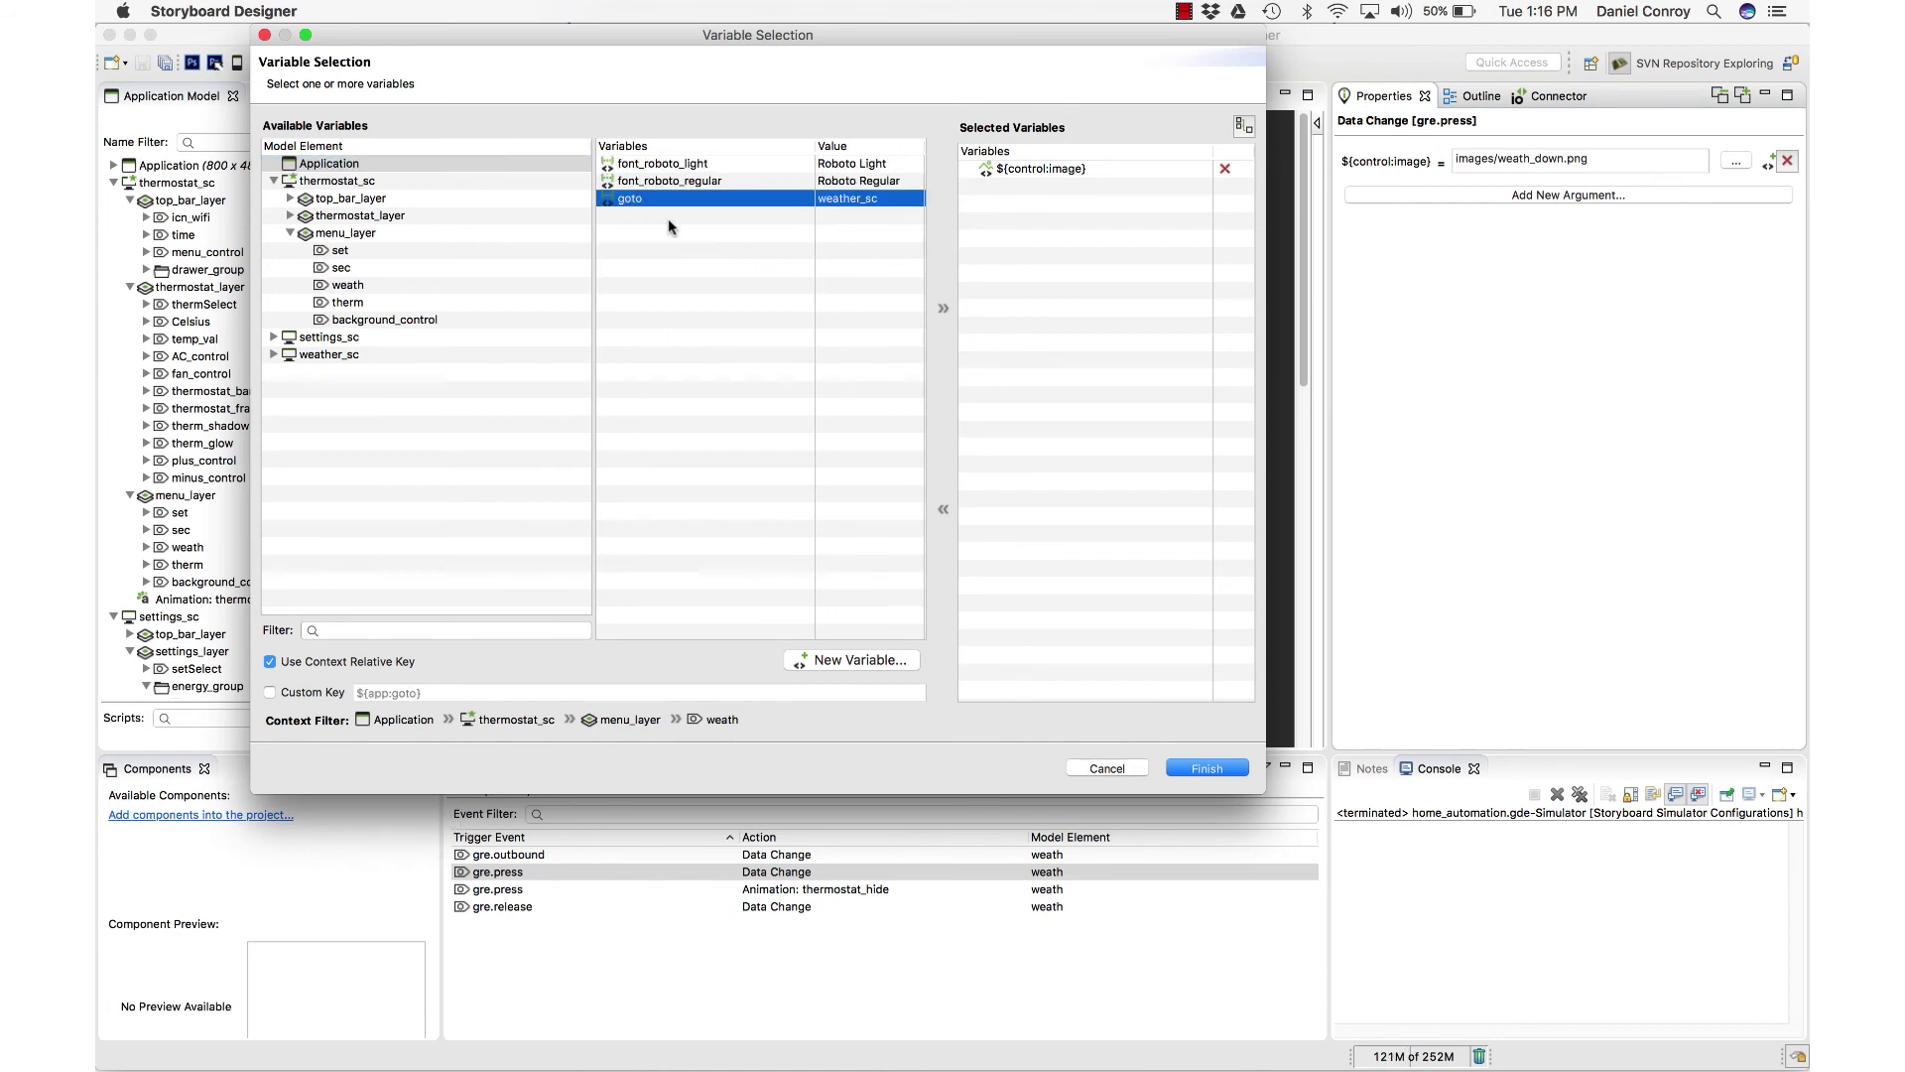
click(942, 308)
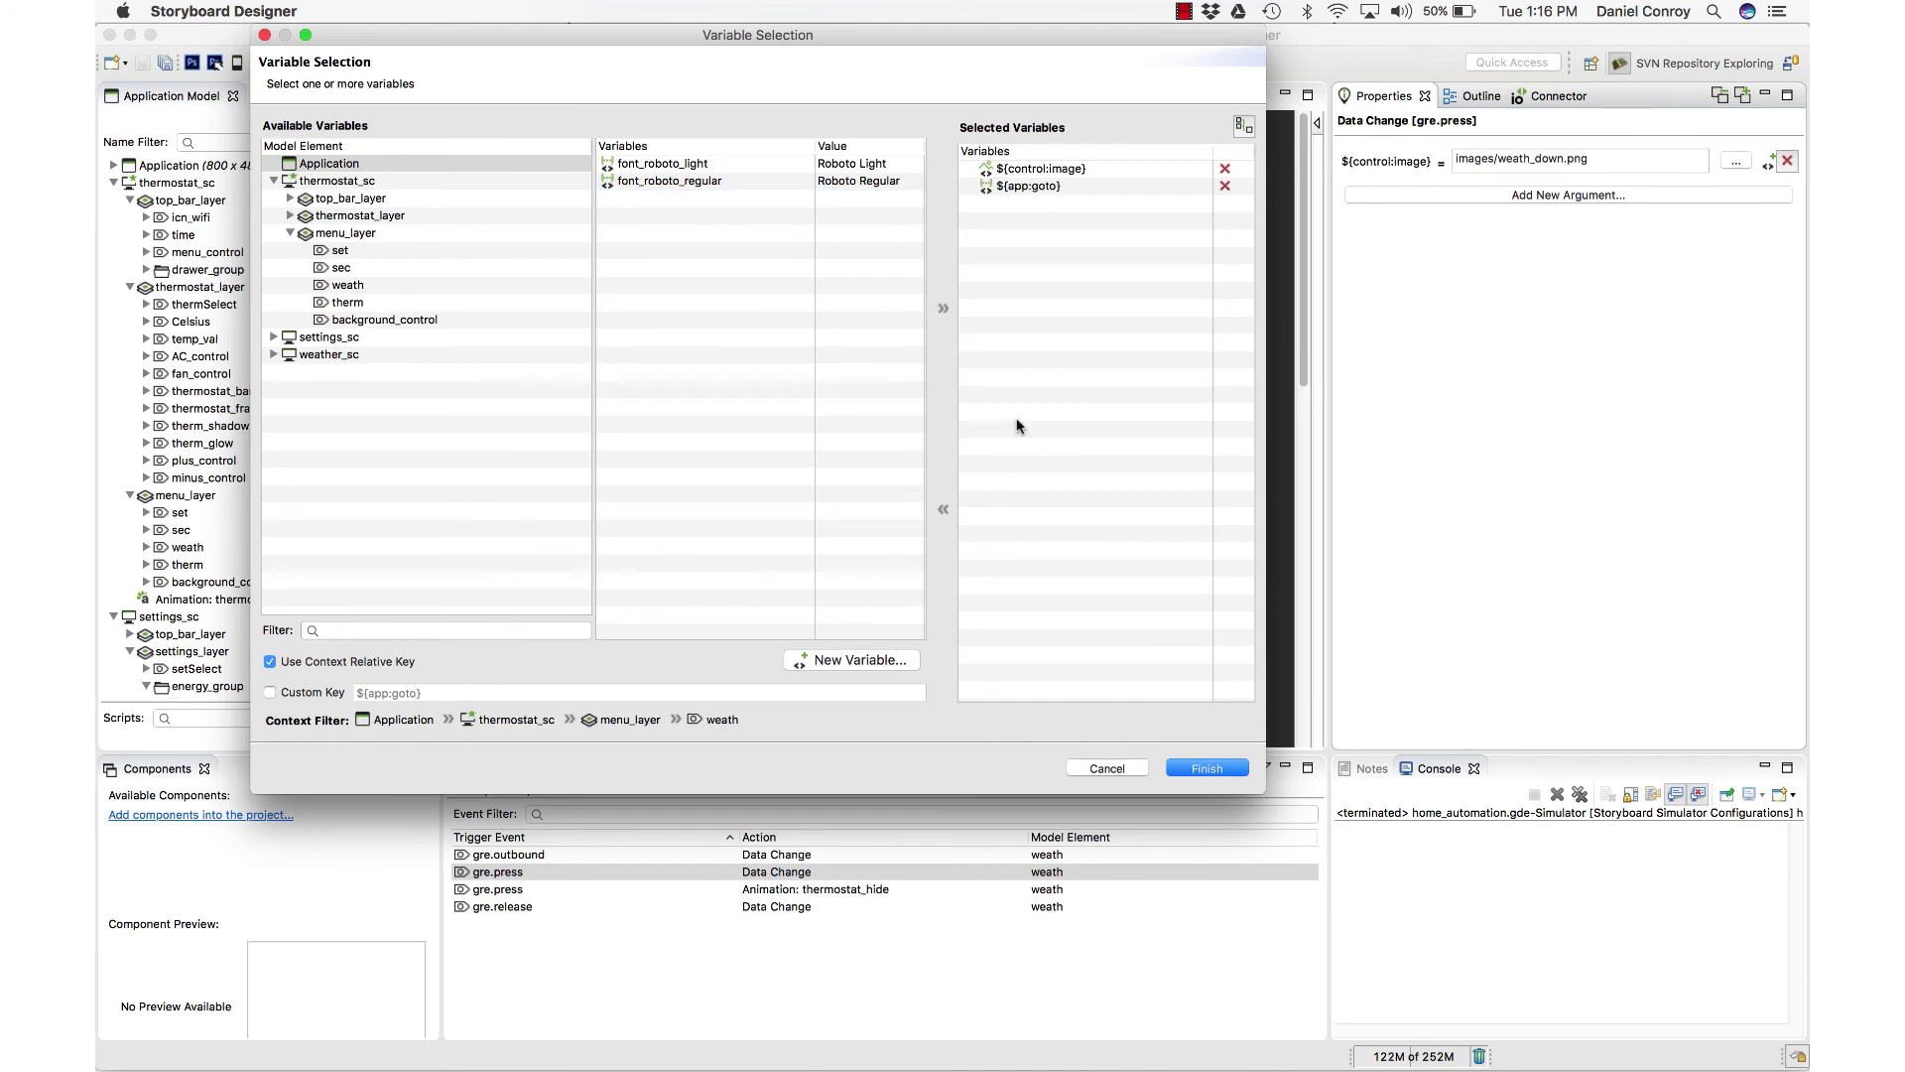
click(1199, 765)
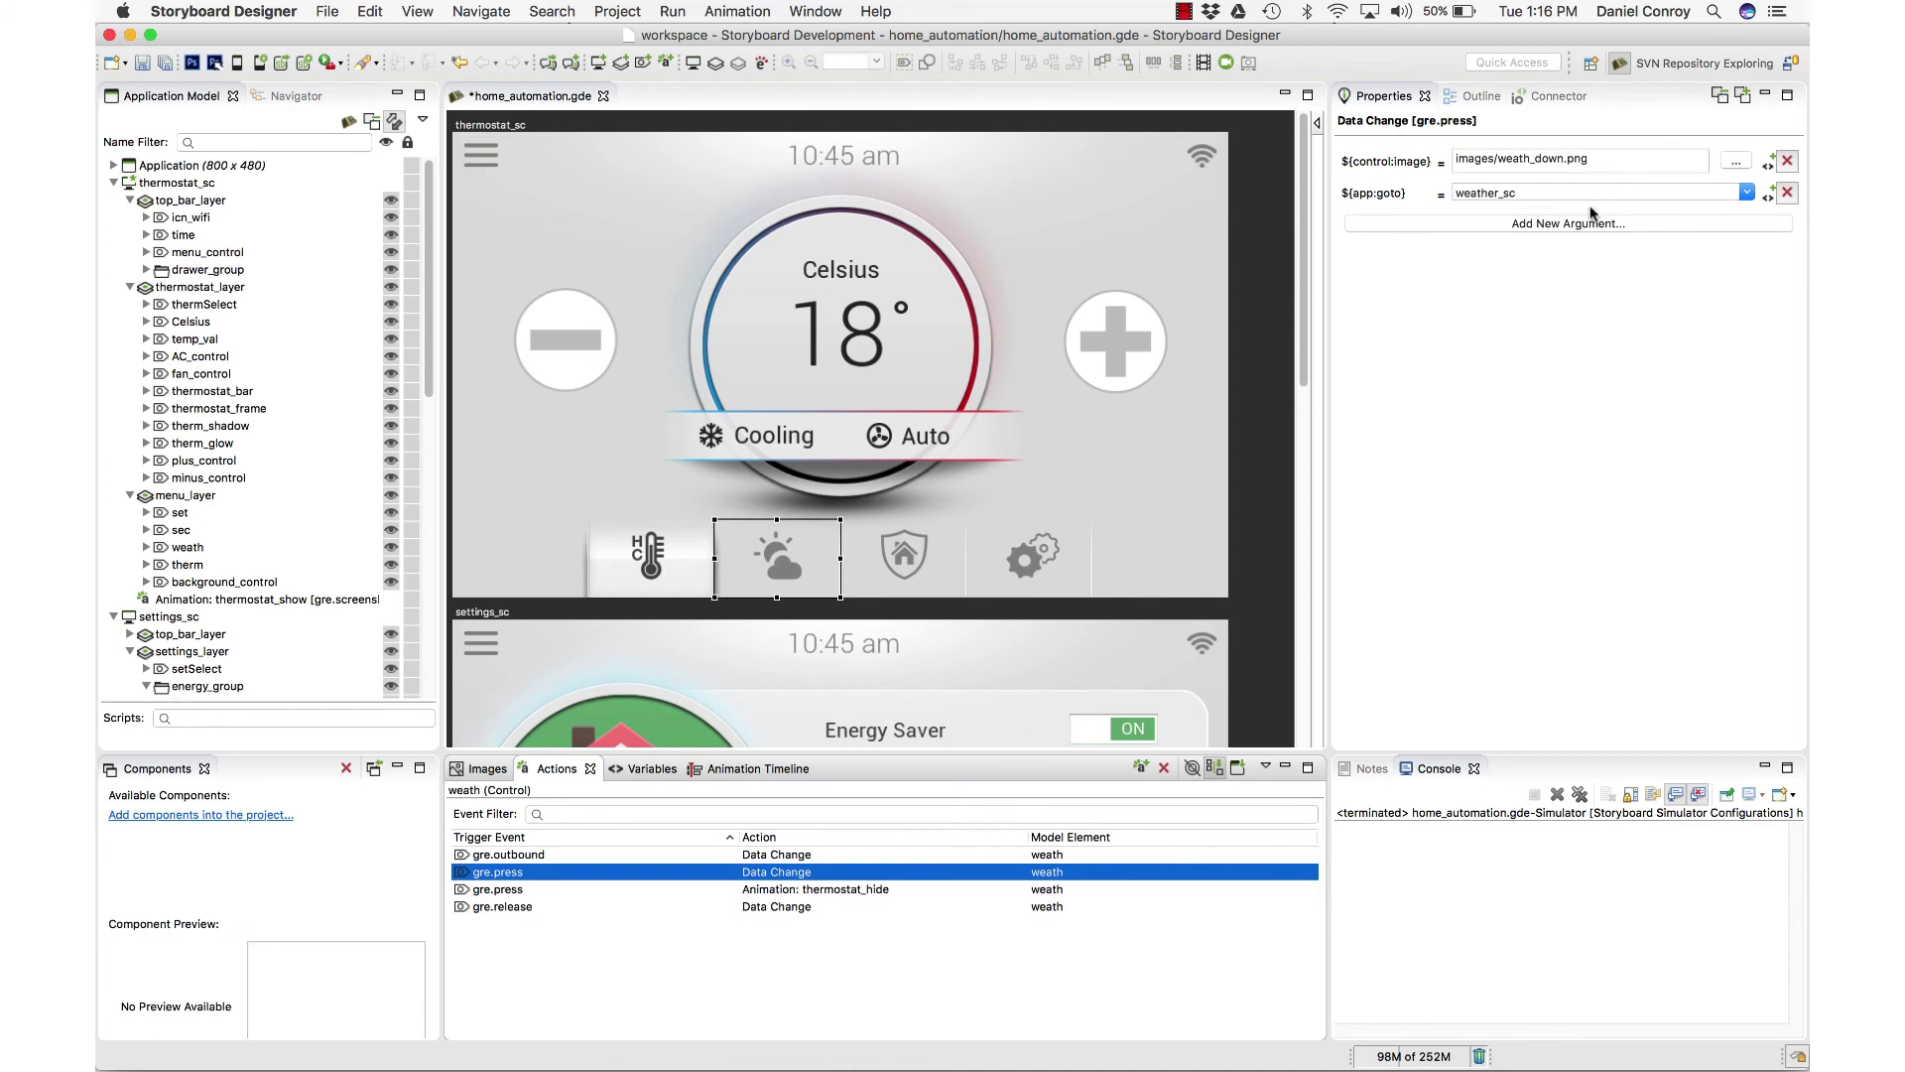
- Add the application goto argument to the set button's press data change, valued settings_sc
click(1051, 538)
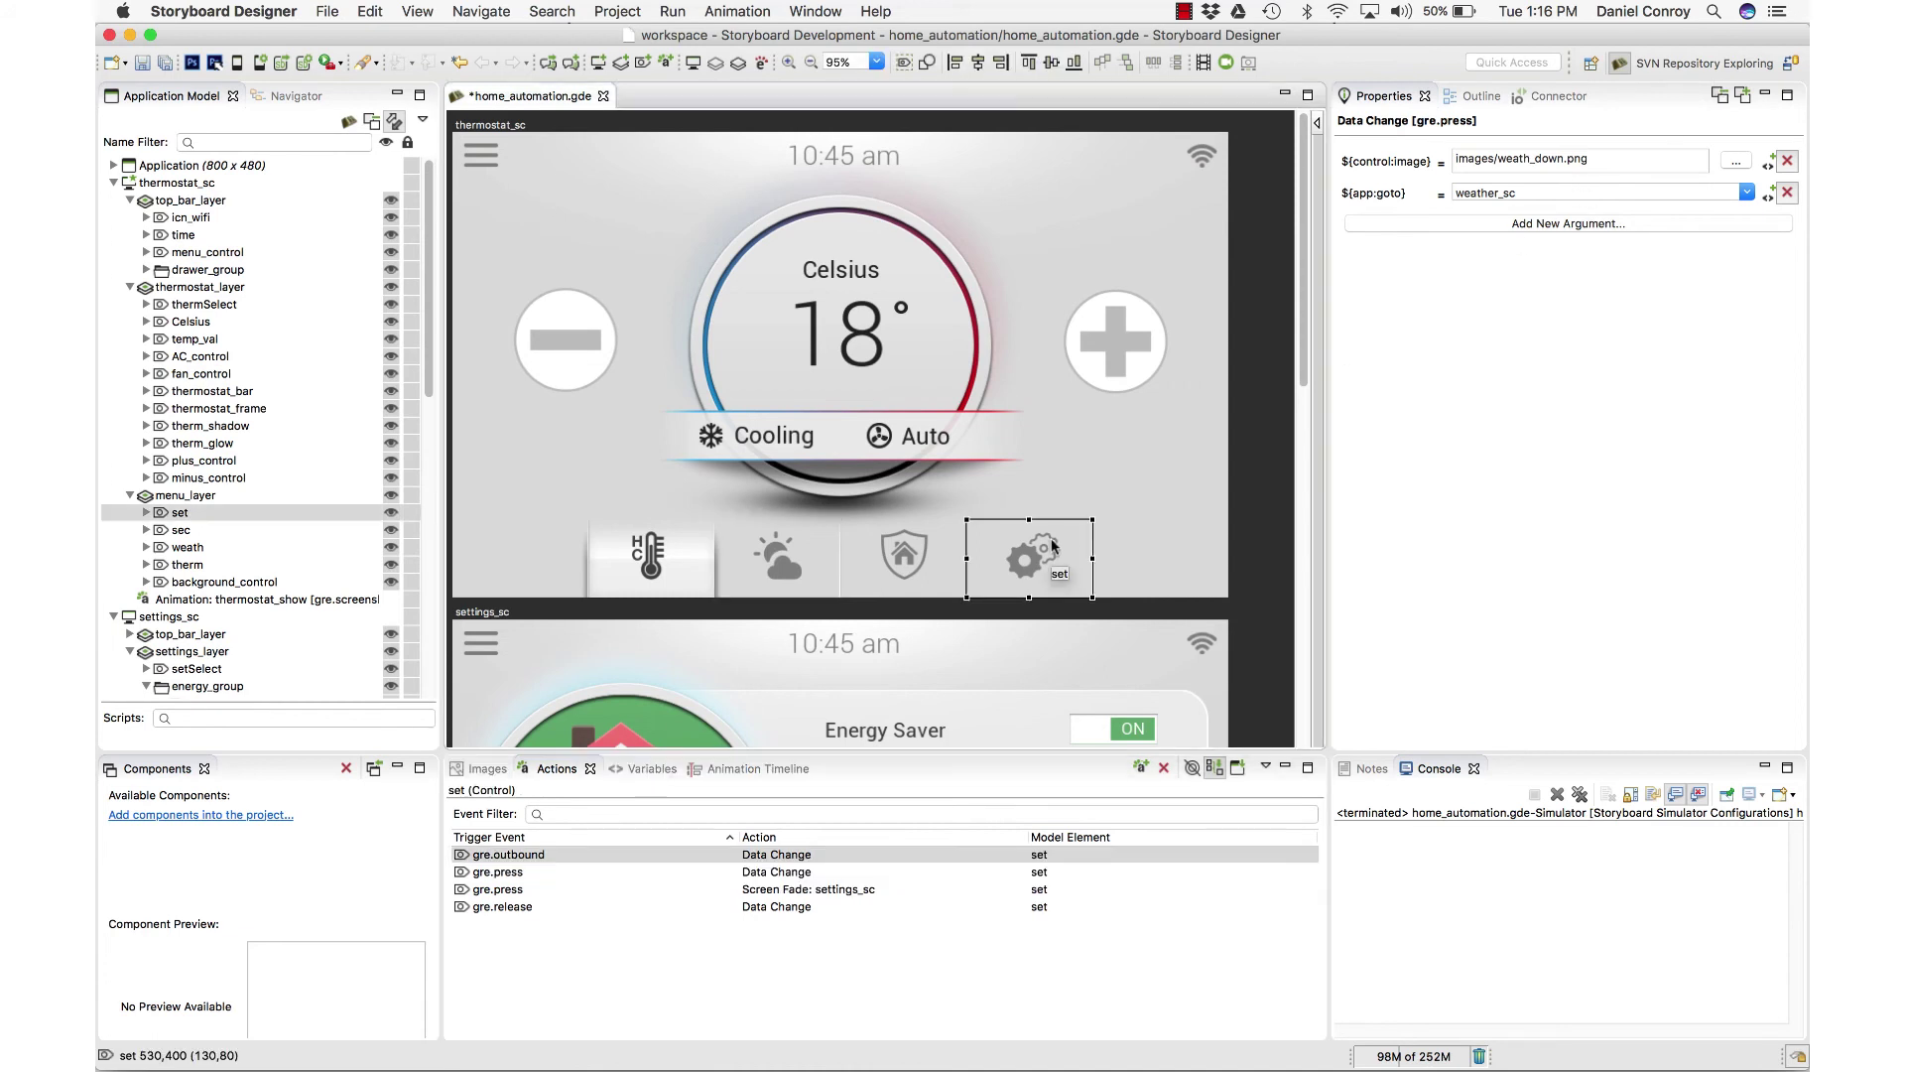
click(559, 873)
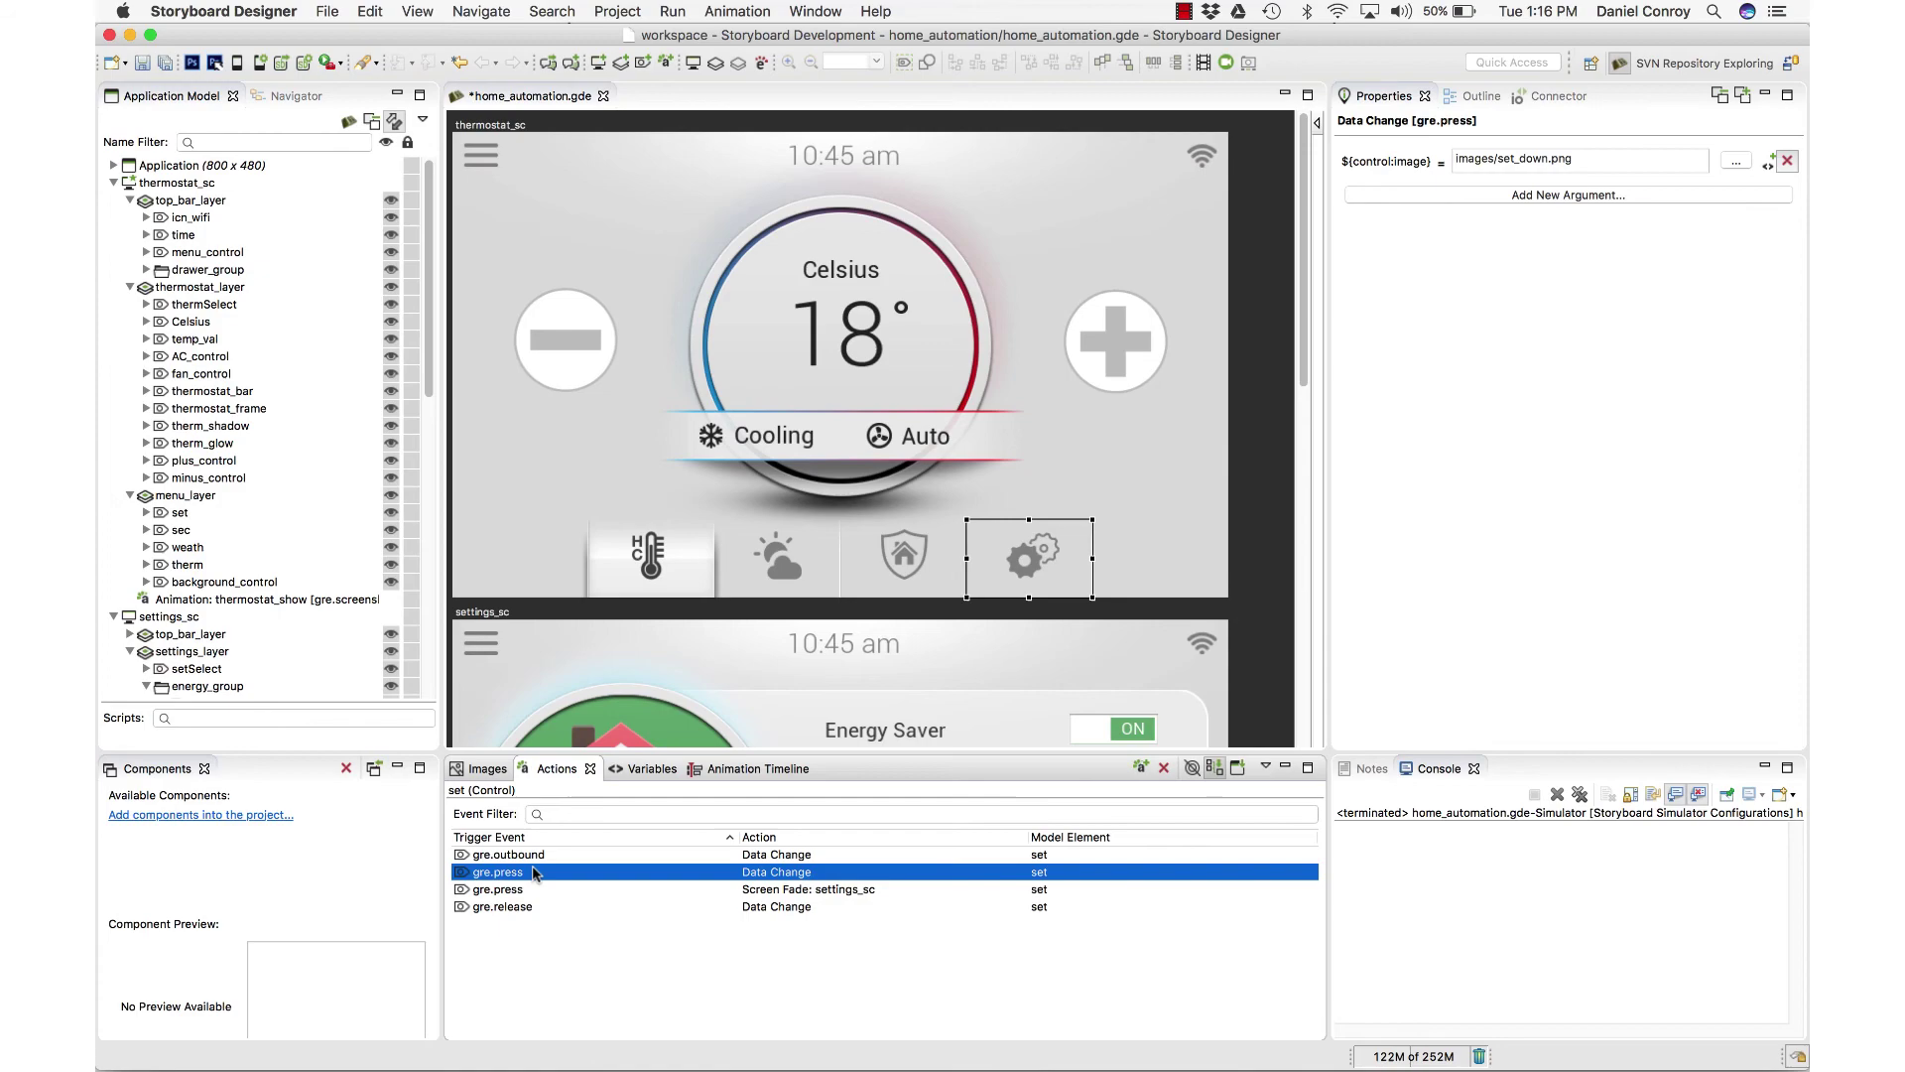
click(1551, 195)
click(322, 164)
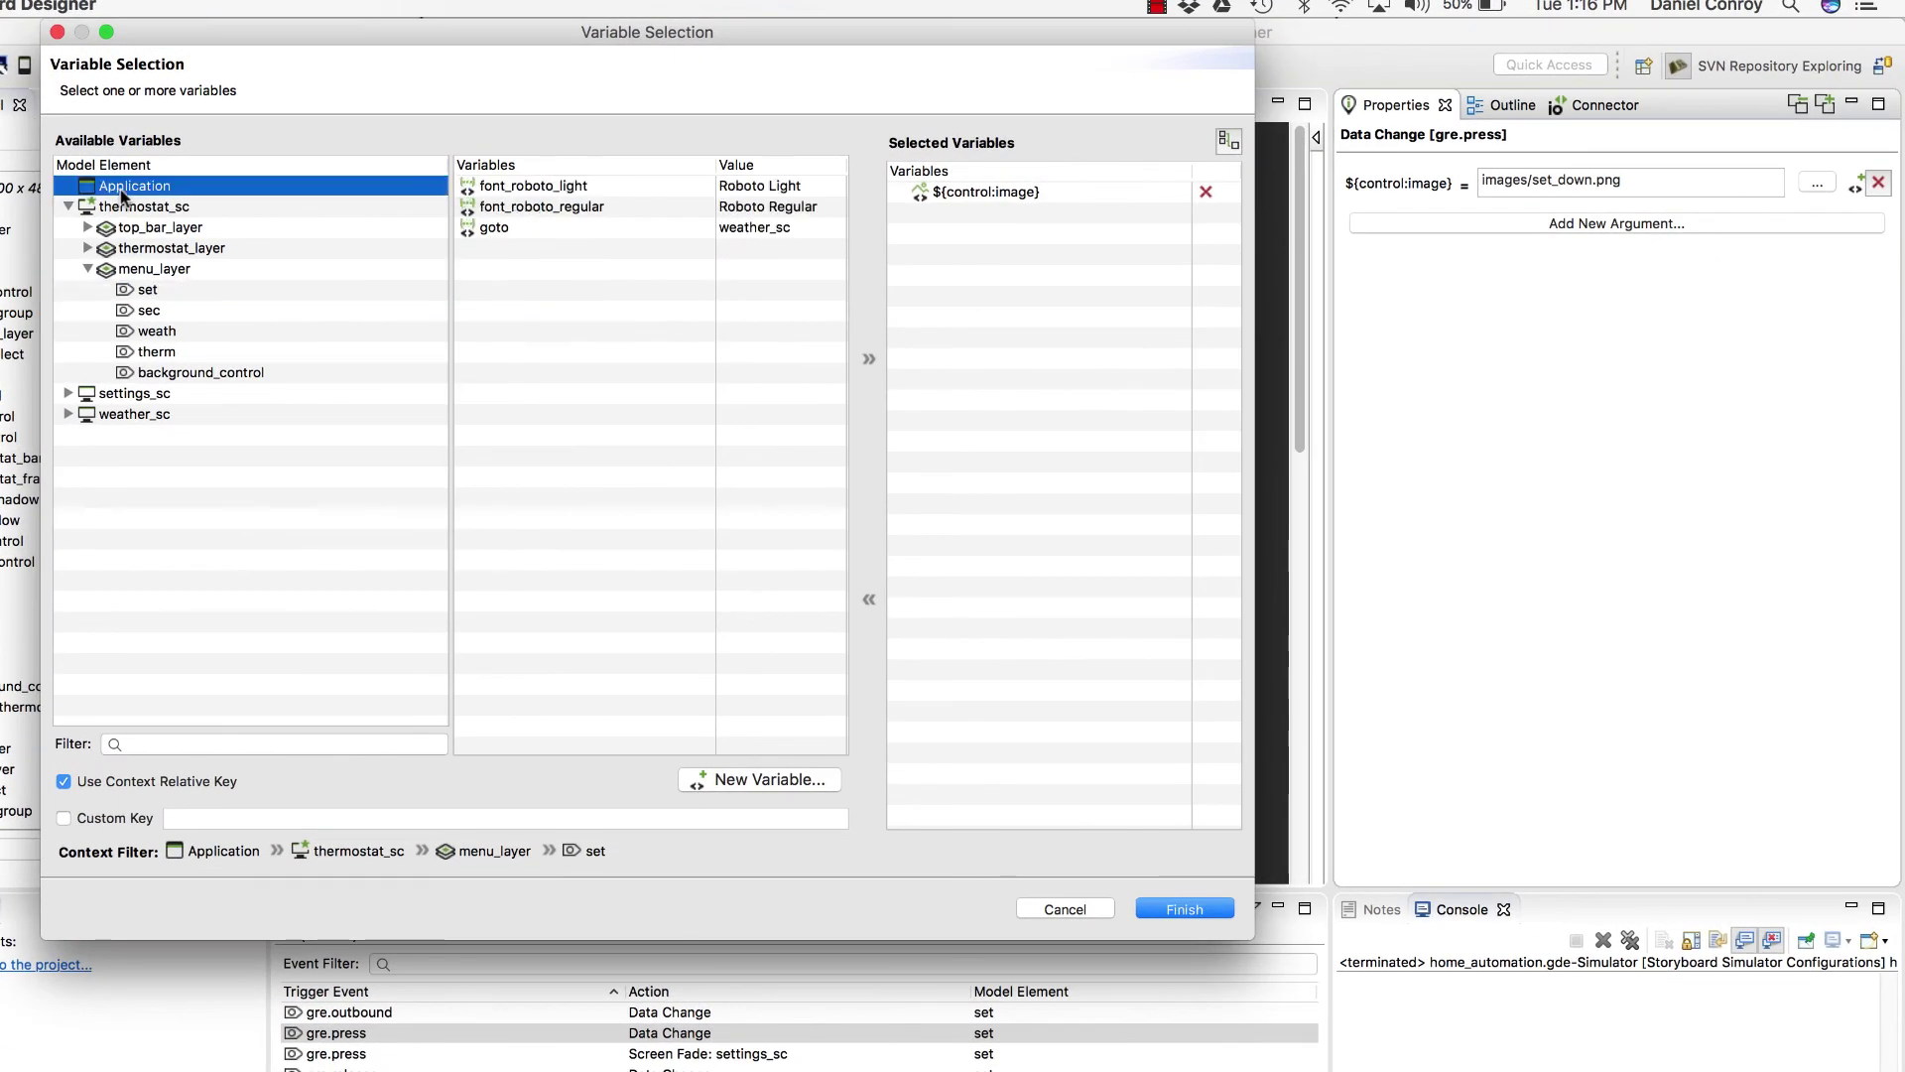
click(502, 229)
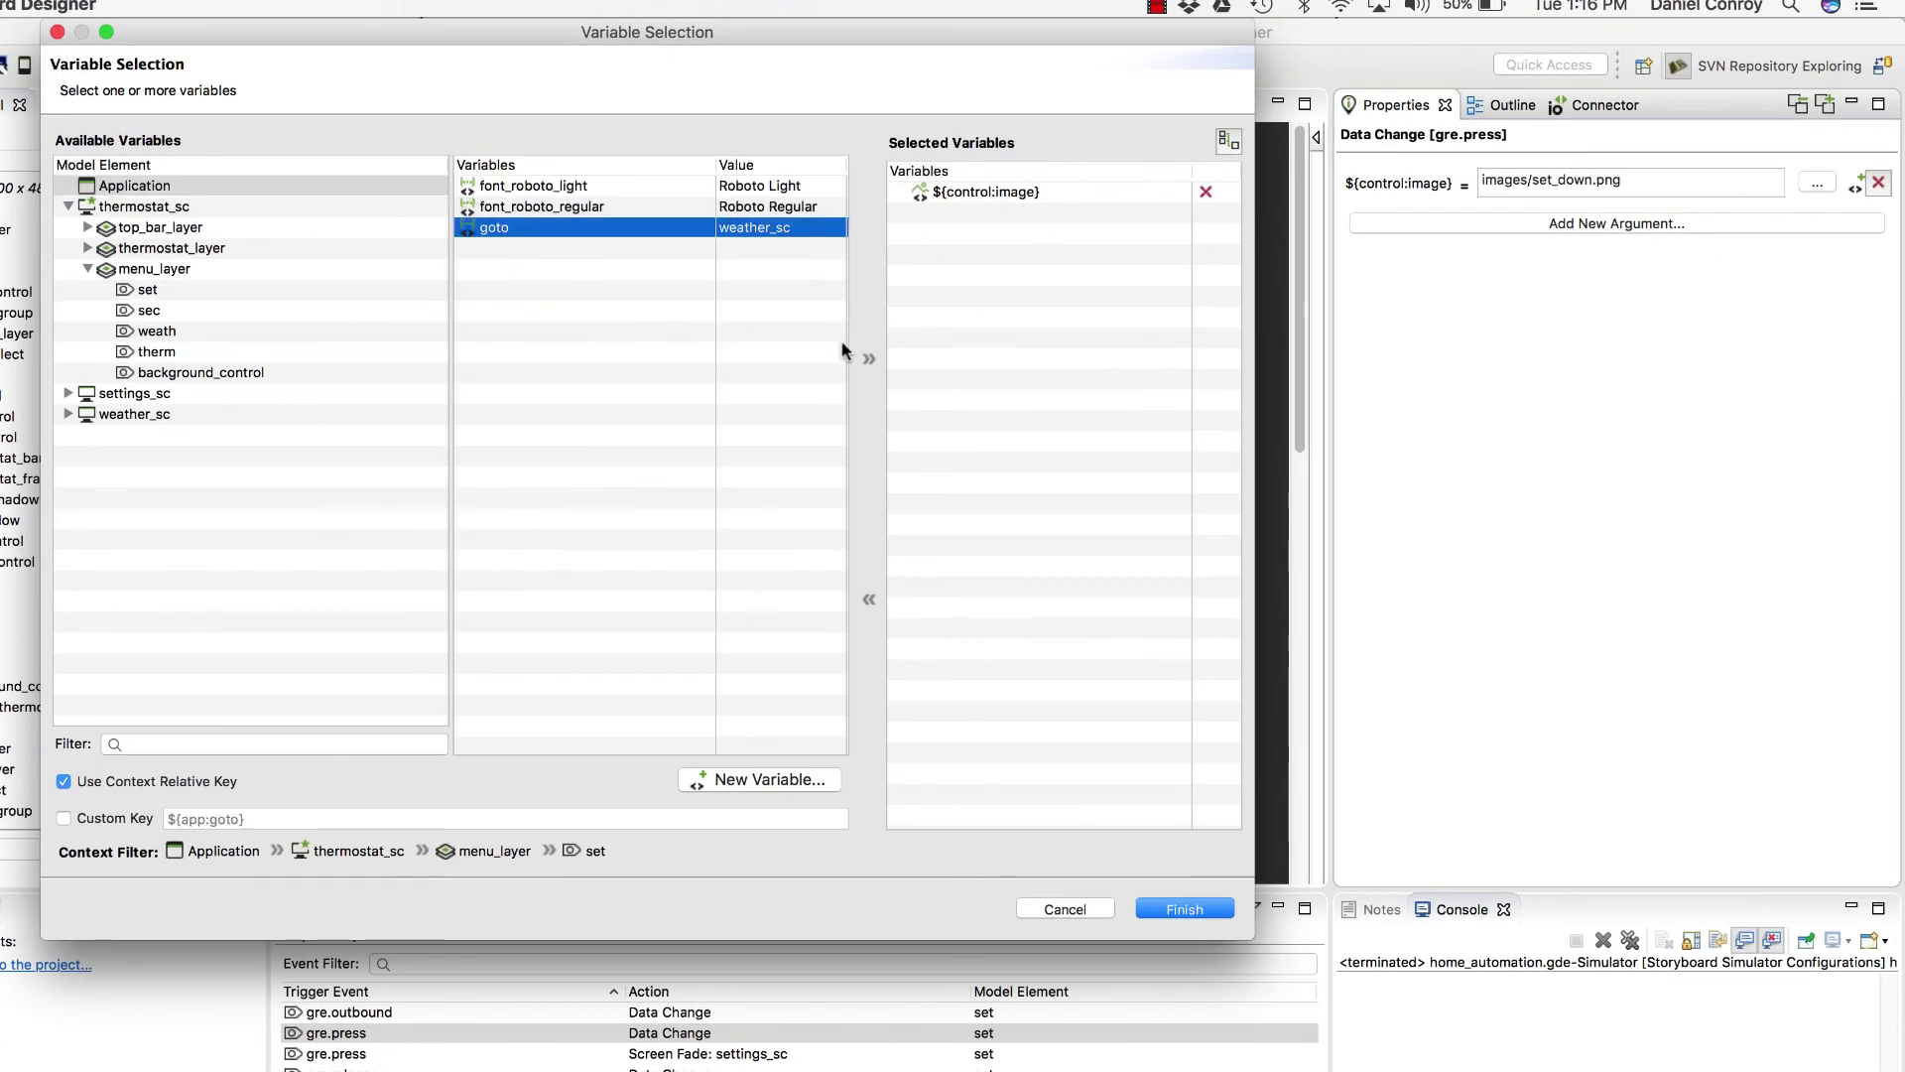
click(869, 358)
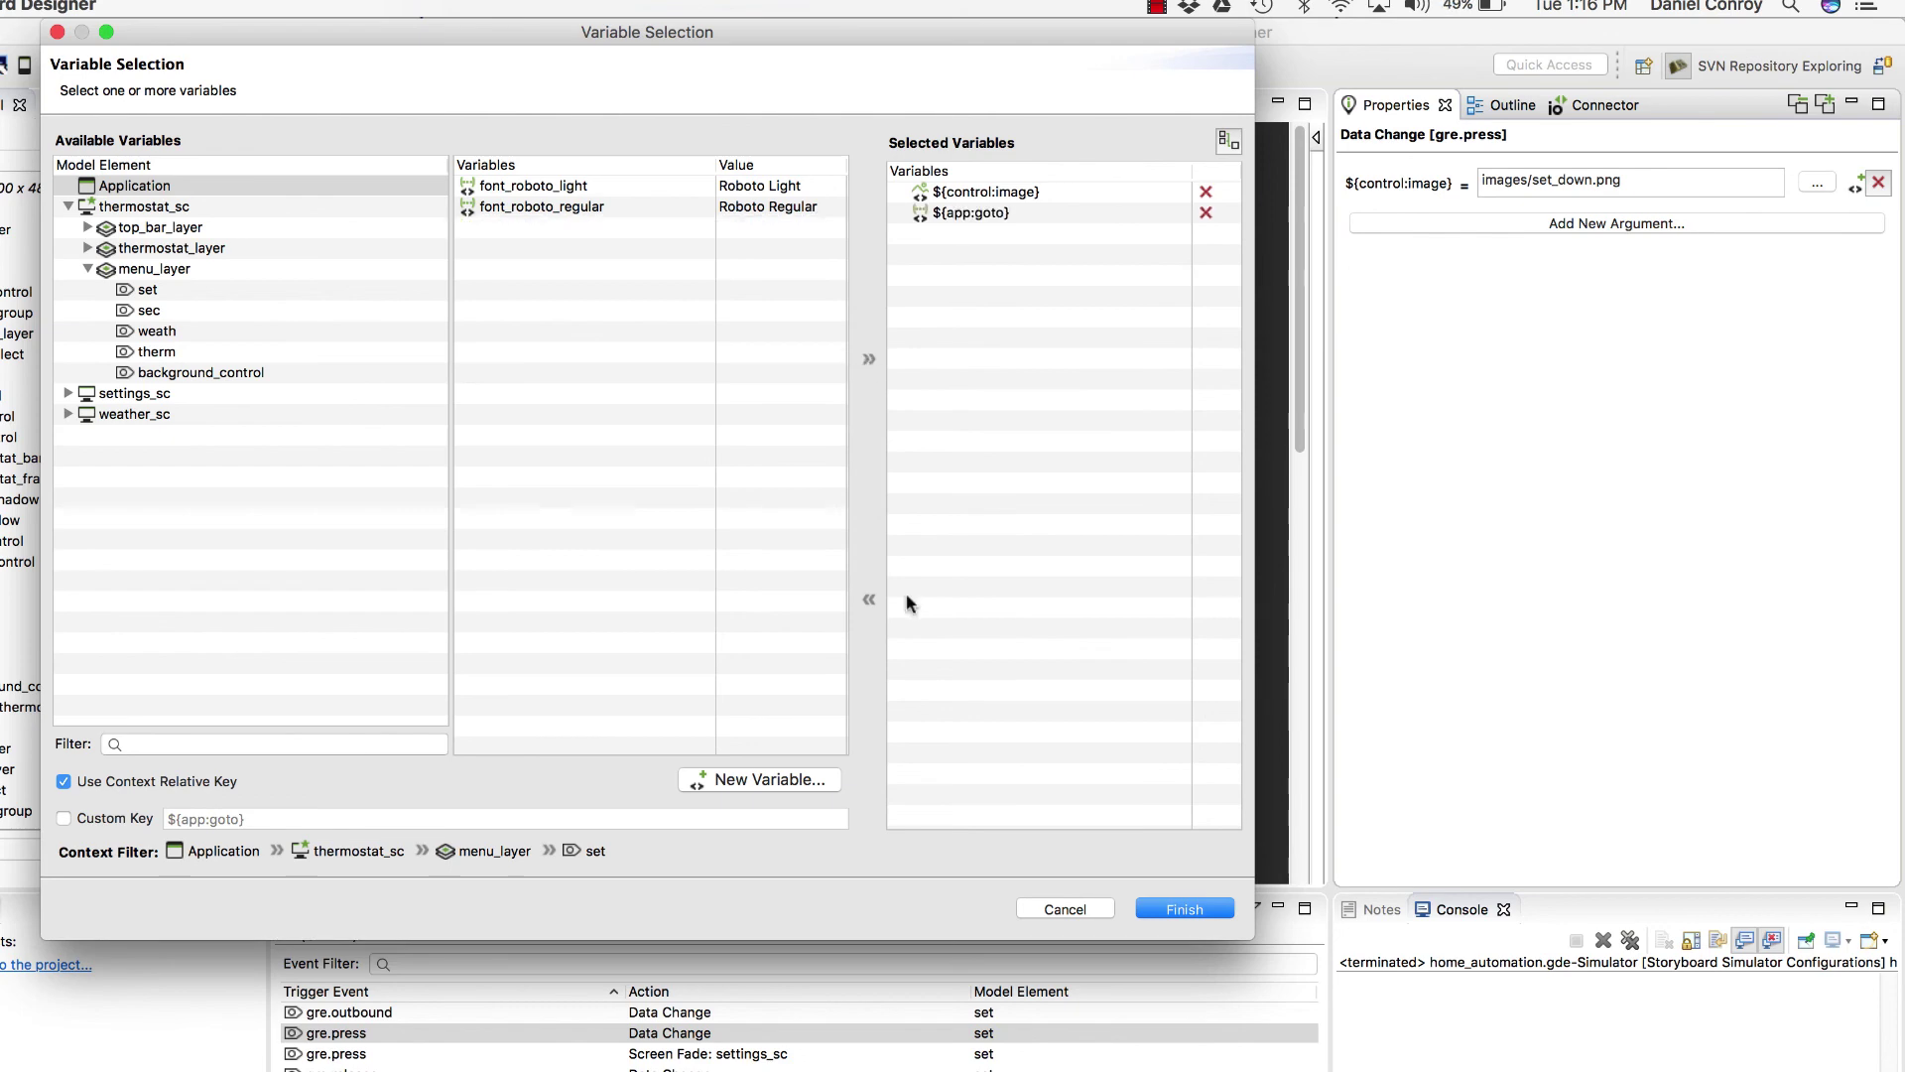
click(1184, 908)
click(1831, 220)
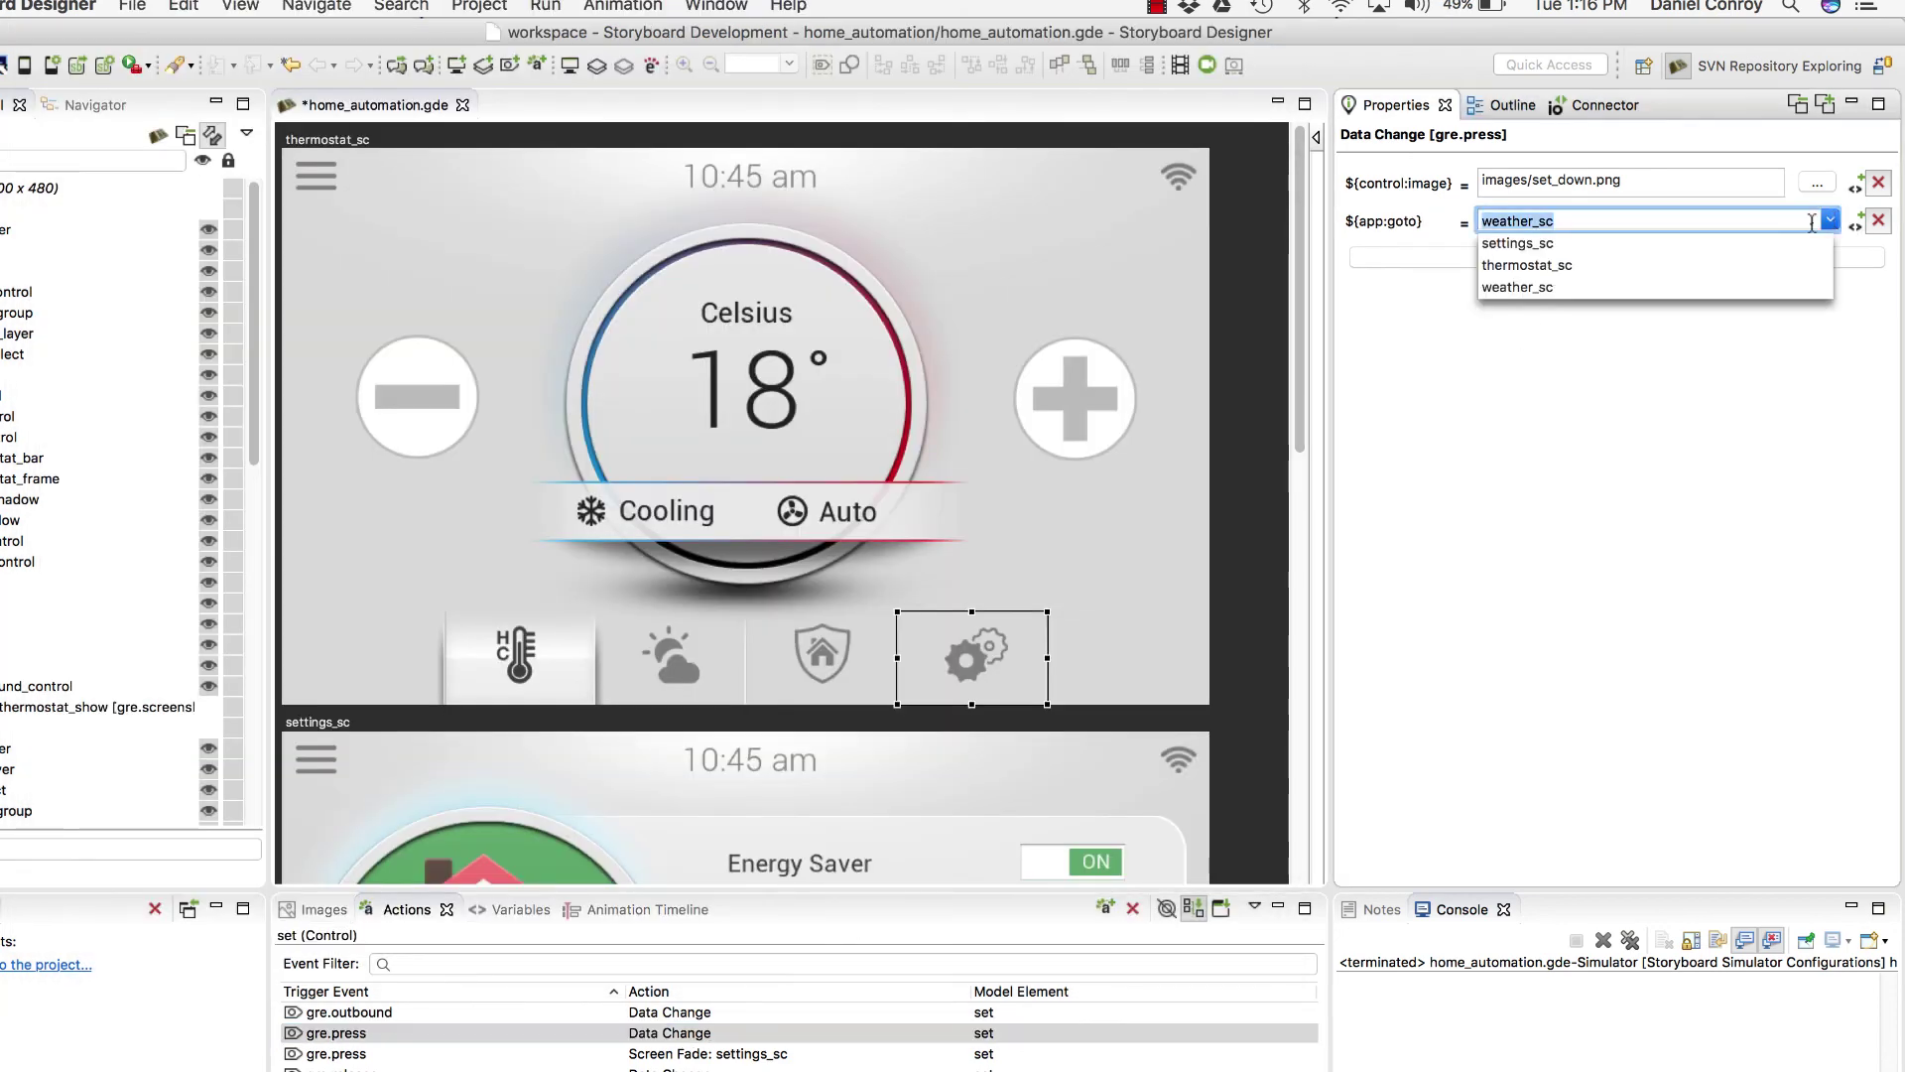
click(1533, 243)
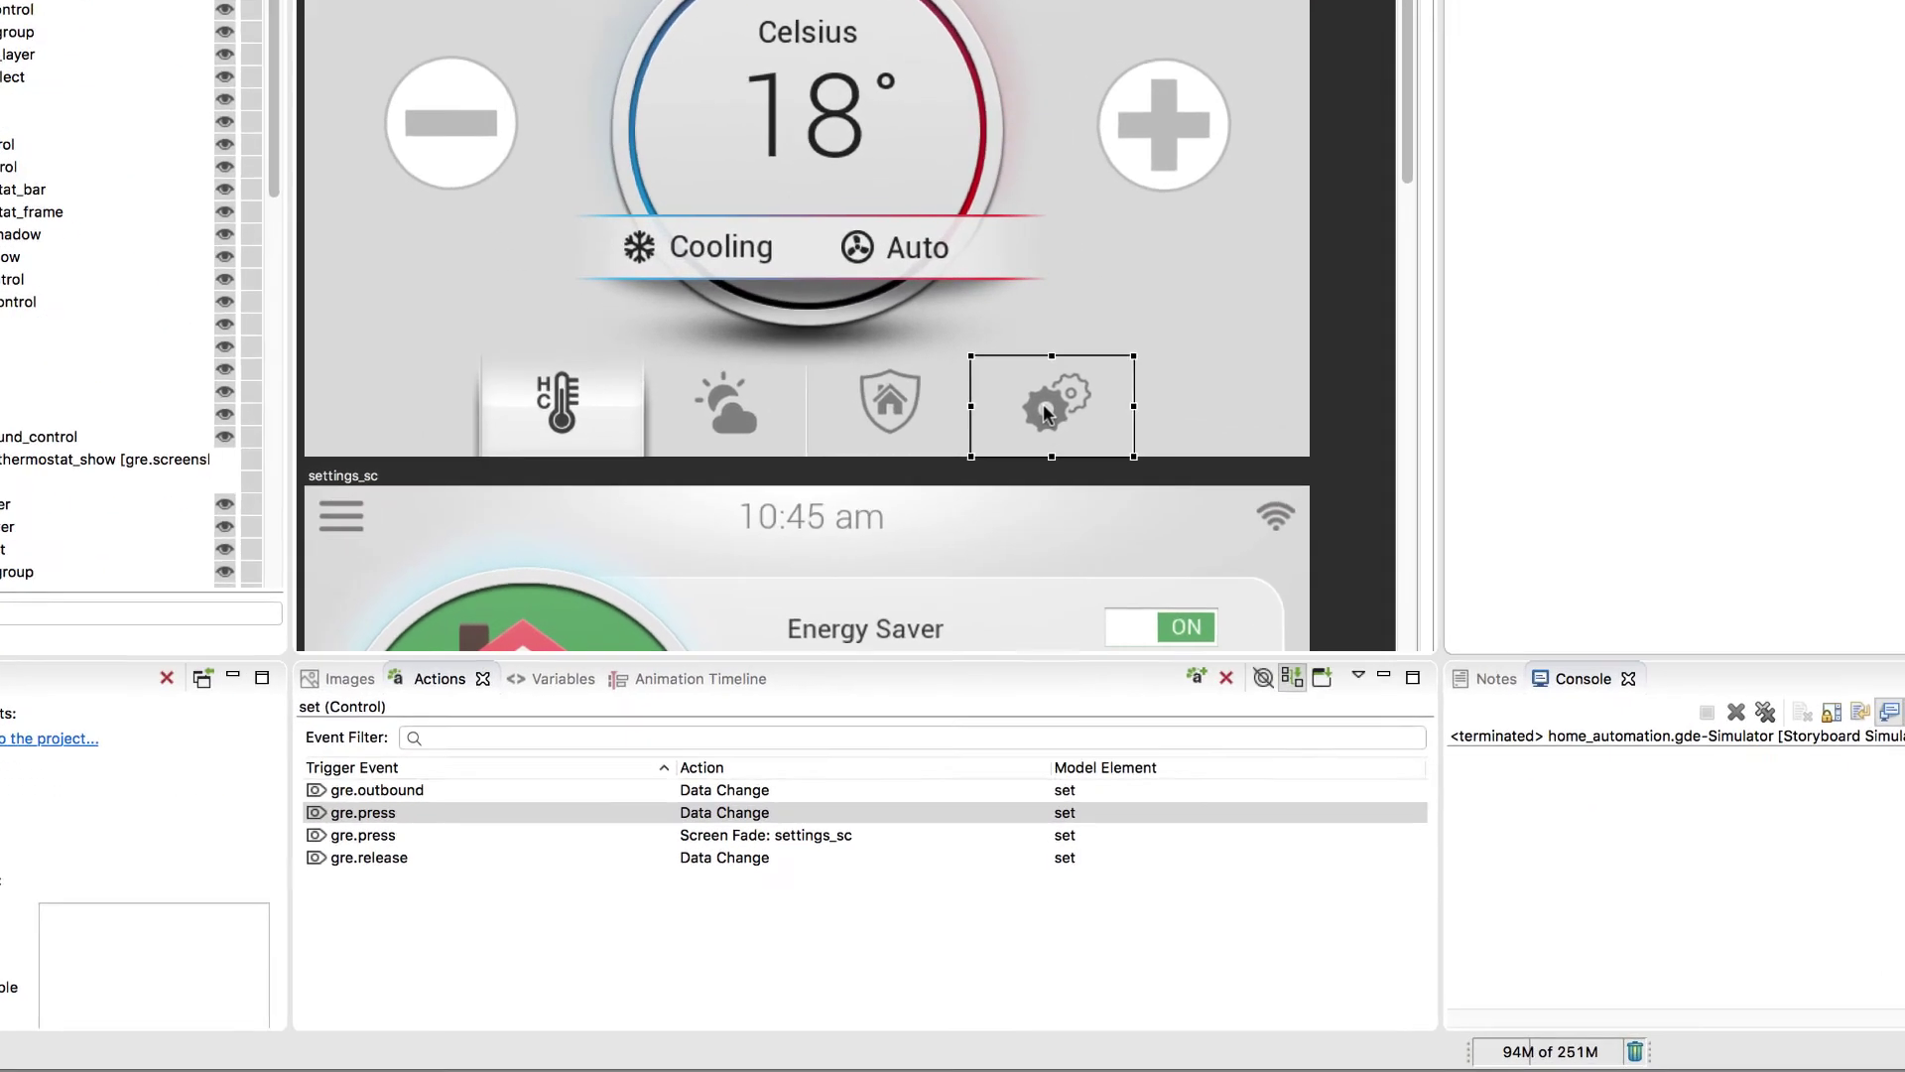
- Delete the set button's settings_sc Screen Fade press action
click(308, 829)
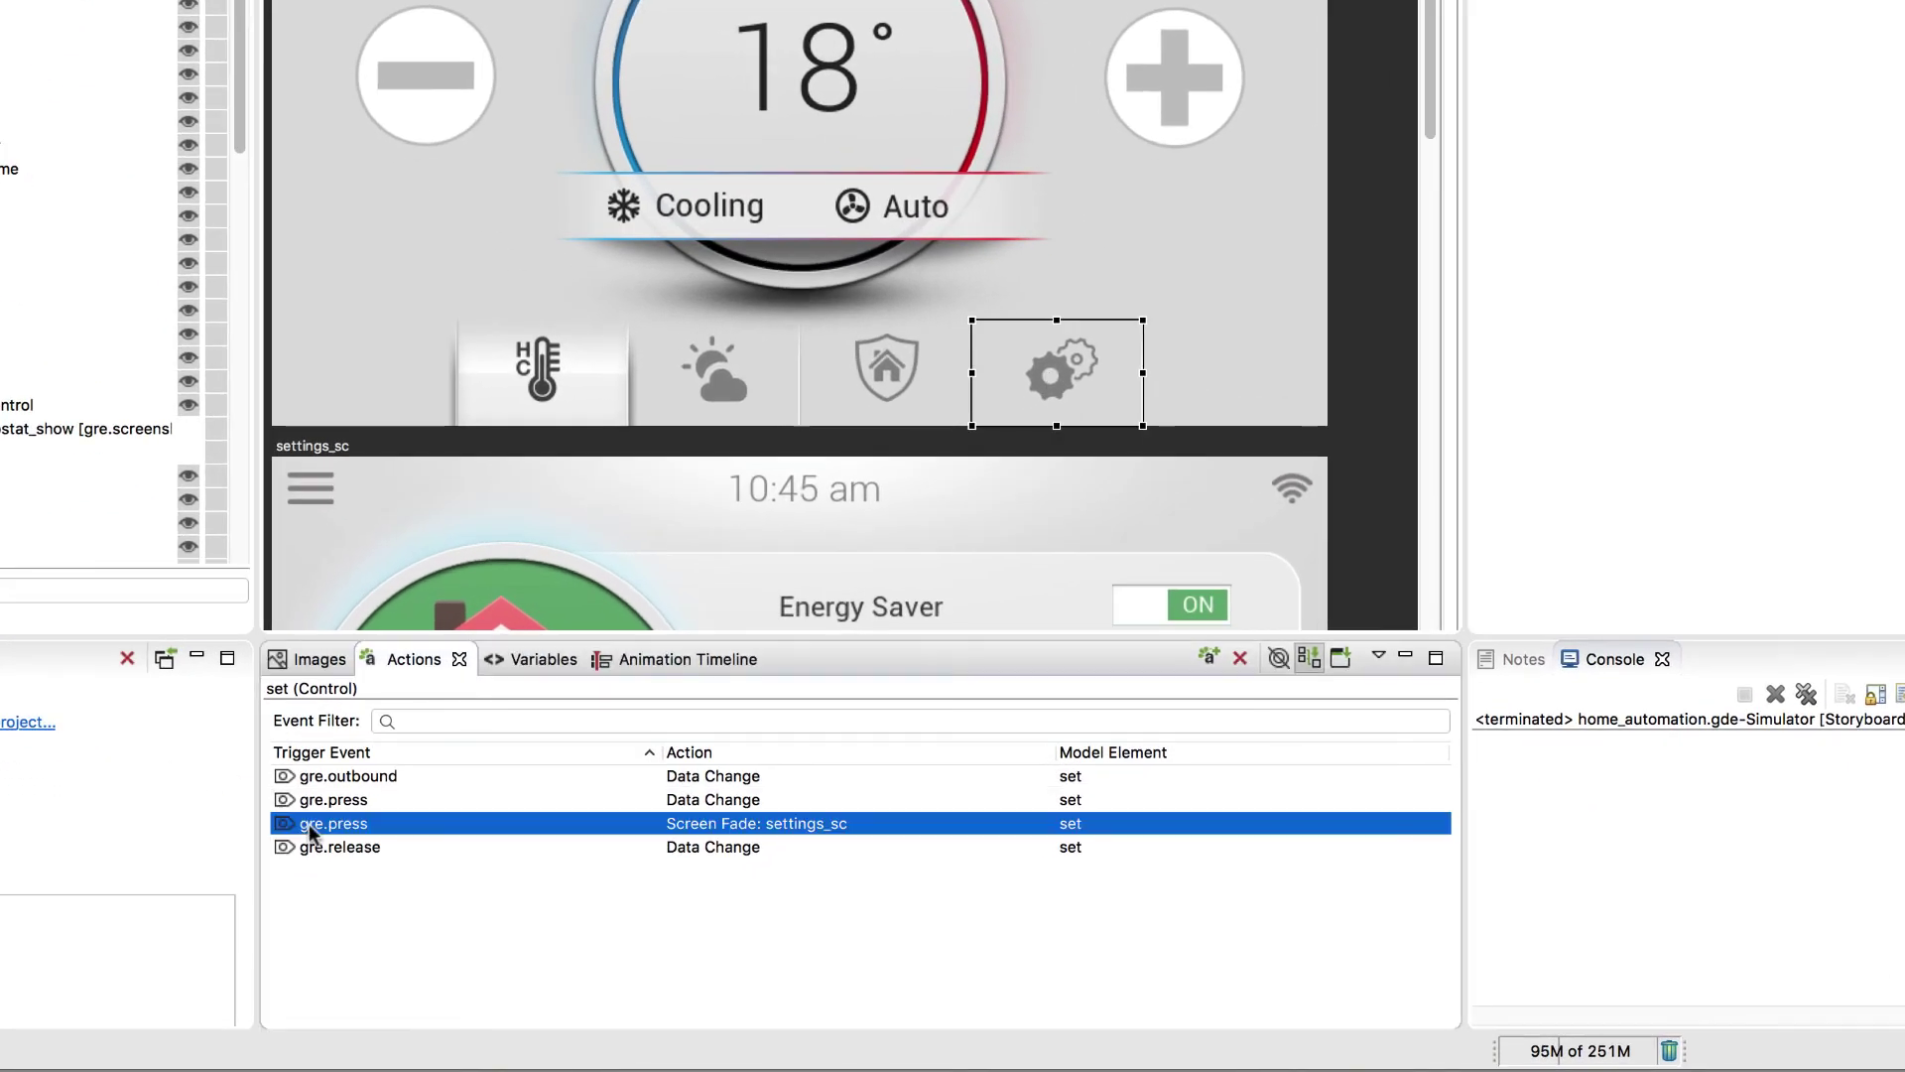
right_click(681, 827)
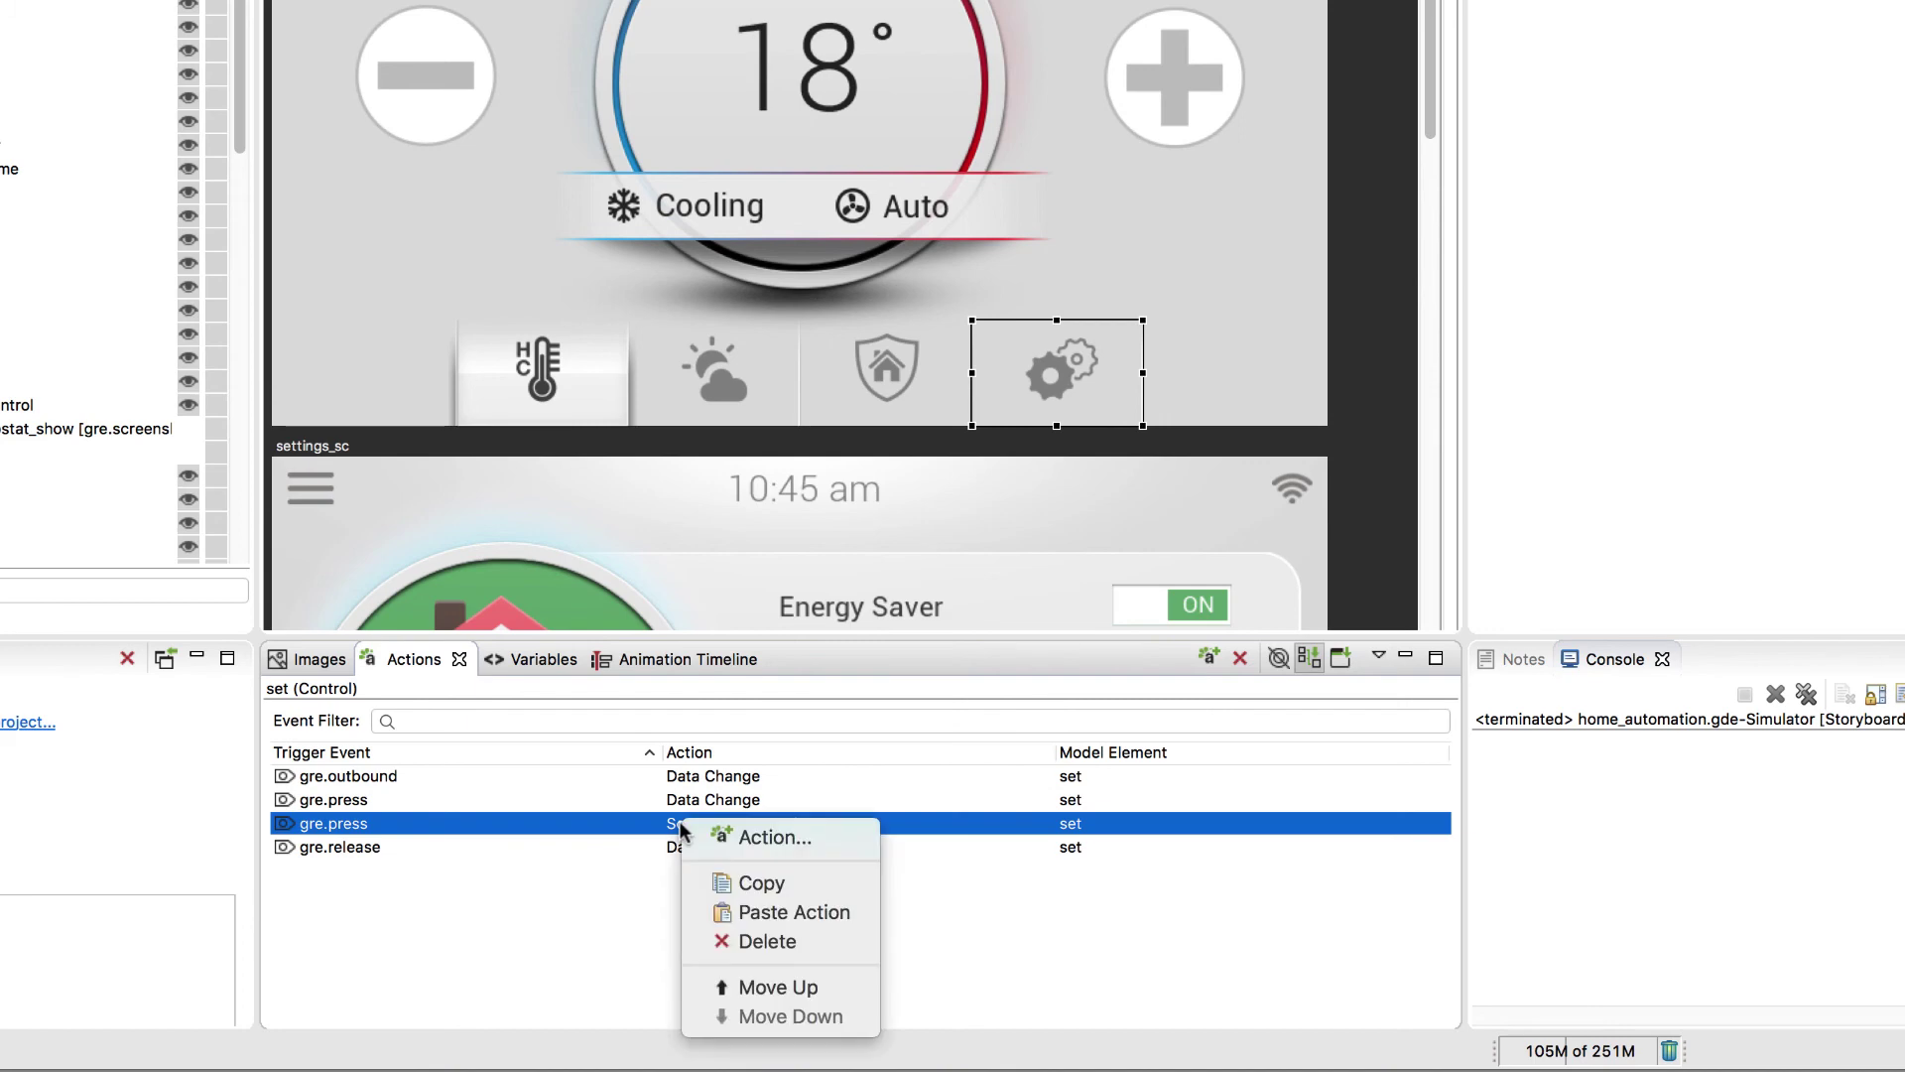
click(726, 938)
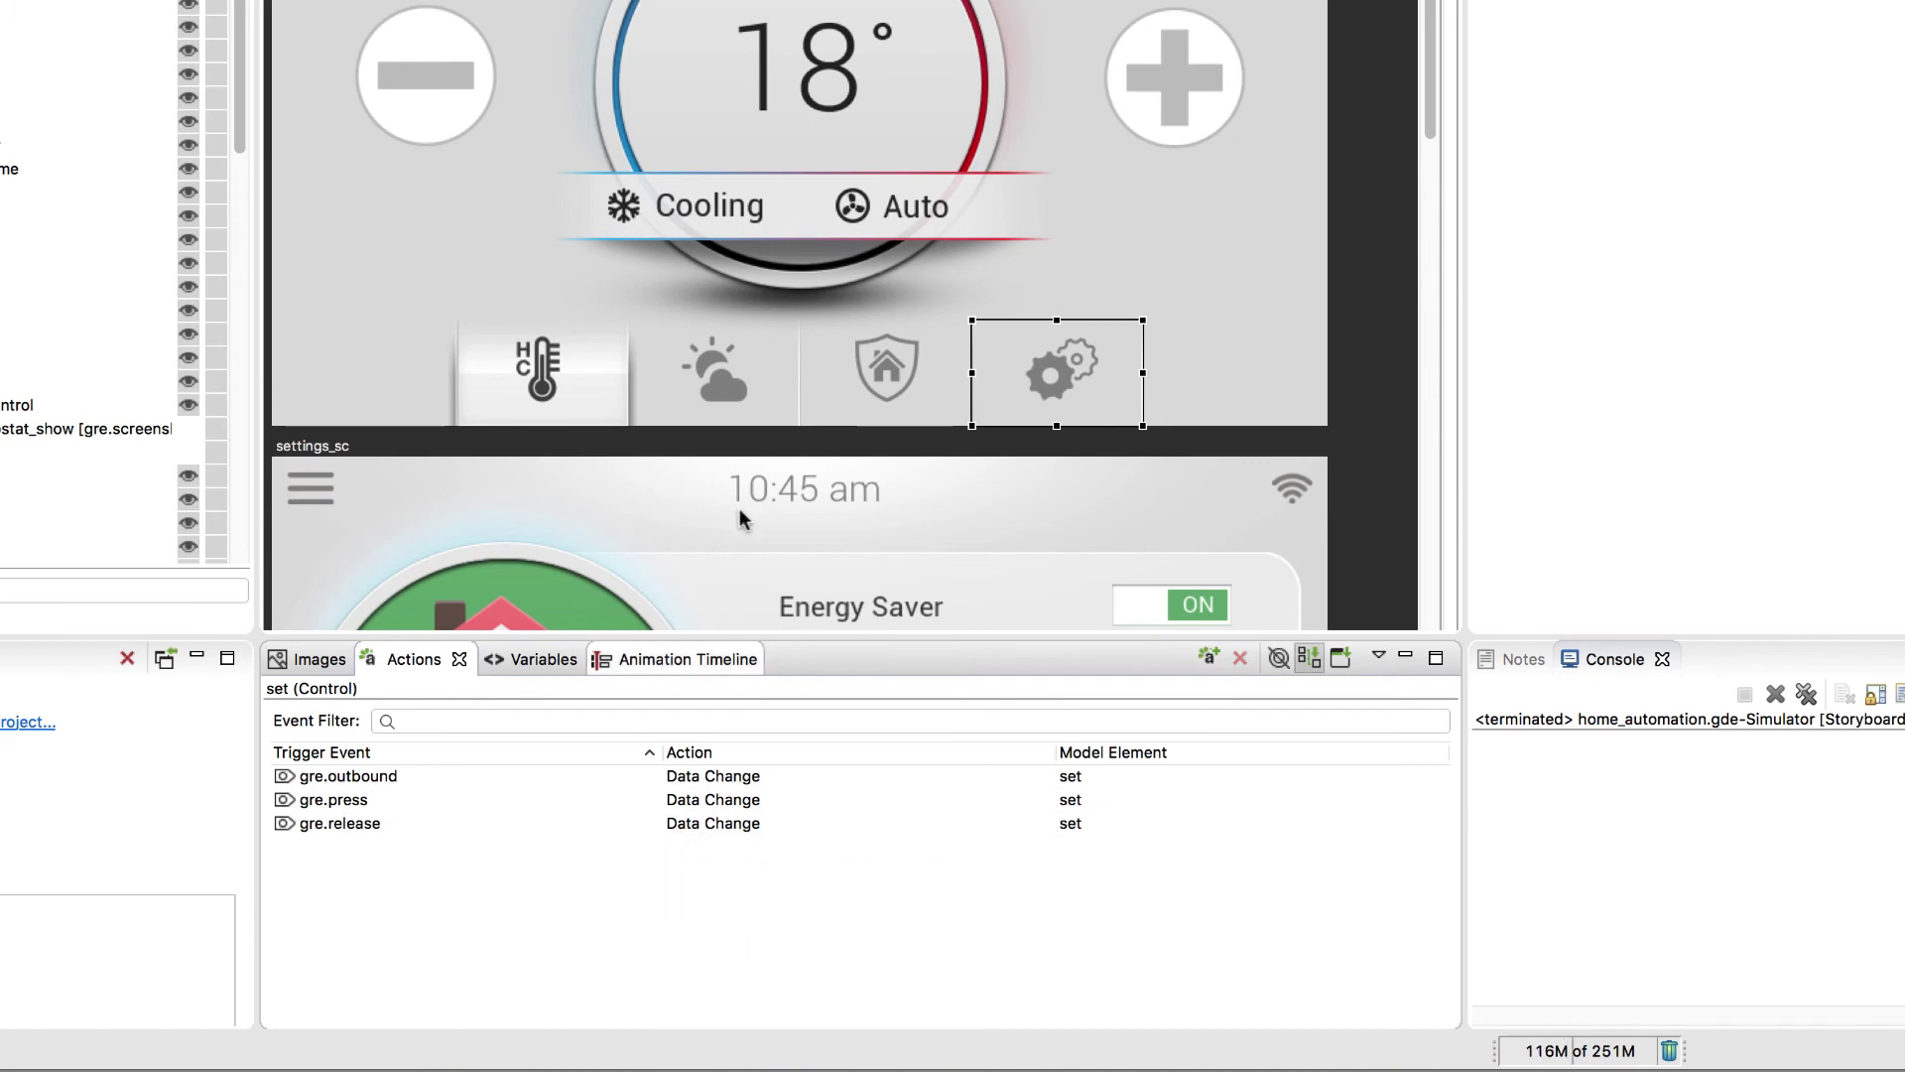
- Copy weath's thermostat_hide animation action and paste it onto the set button
click(712, 391)
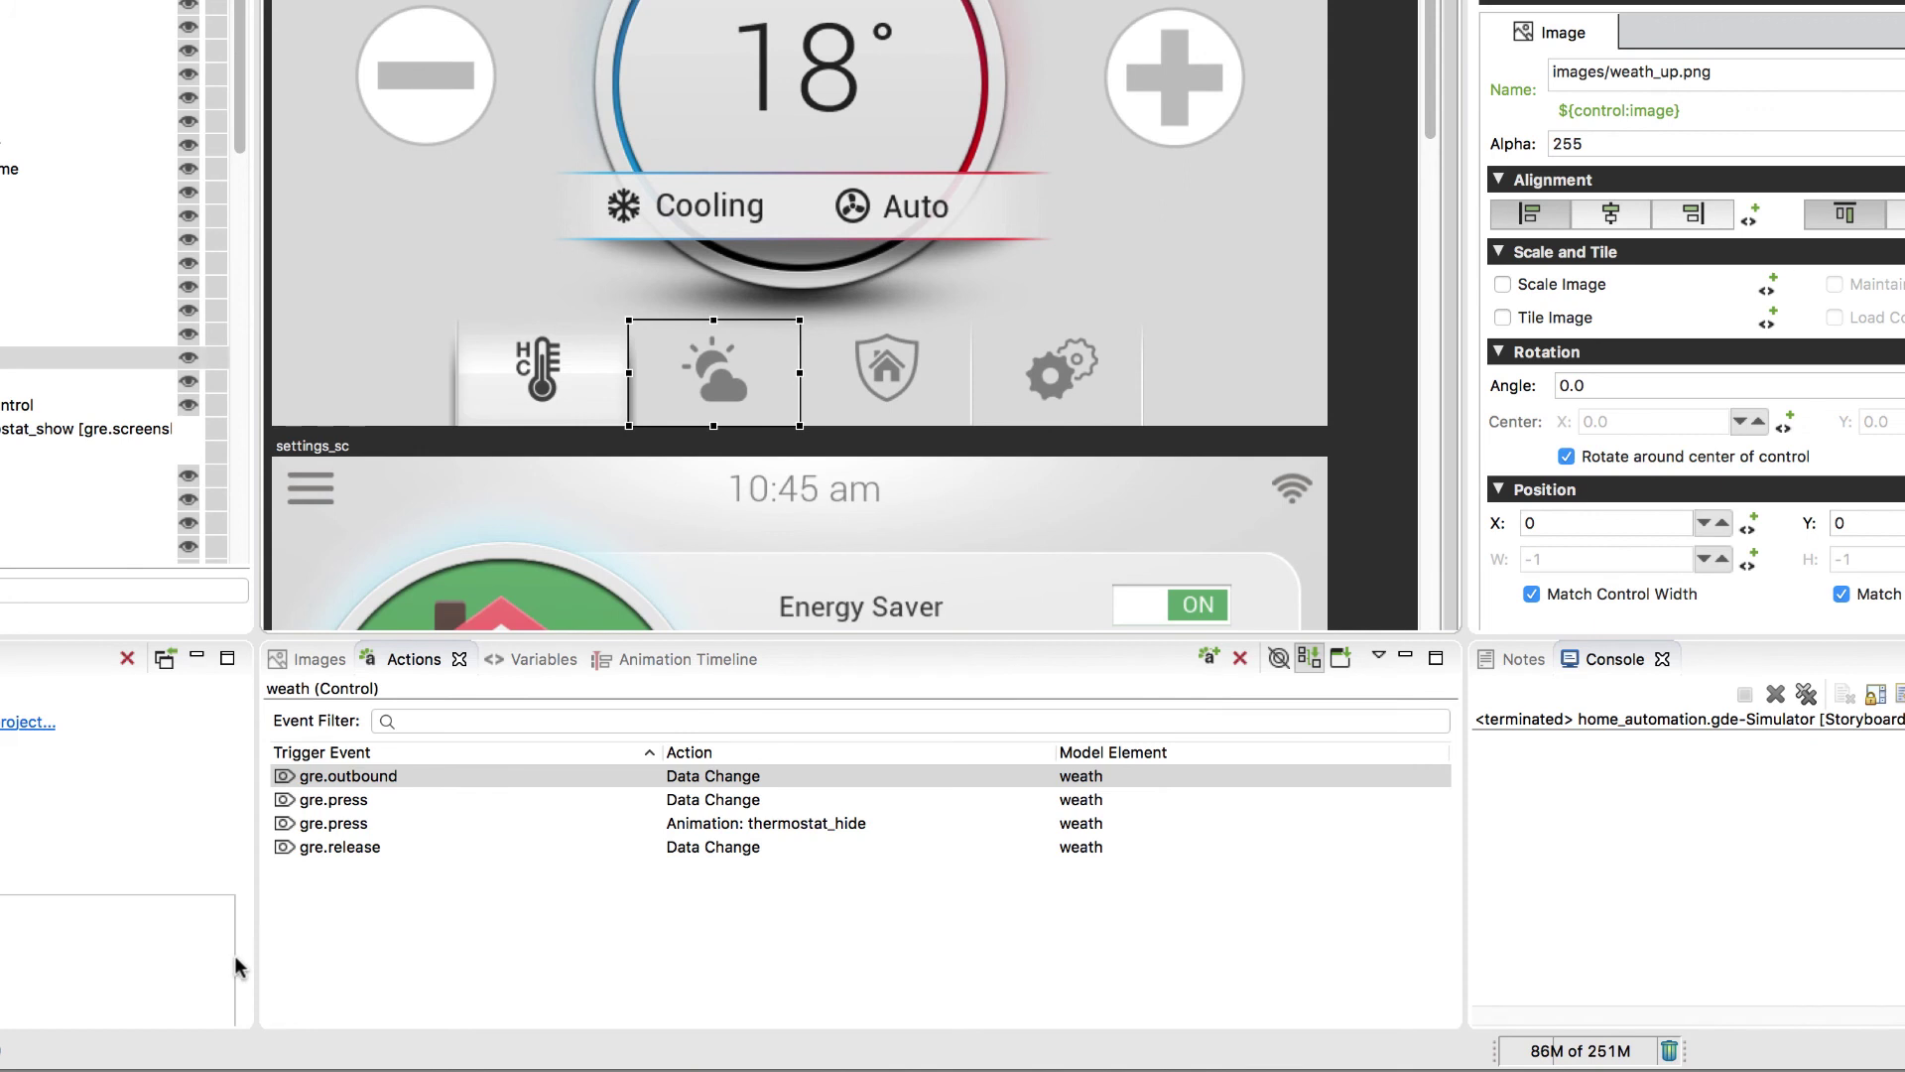
click(323, 824)
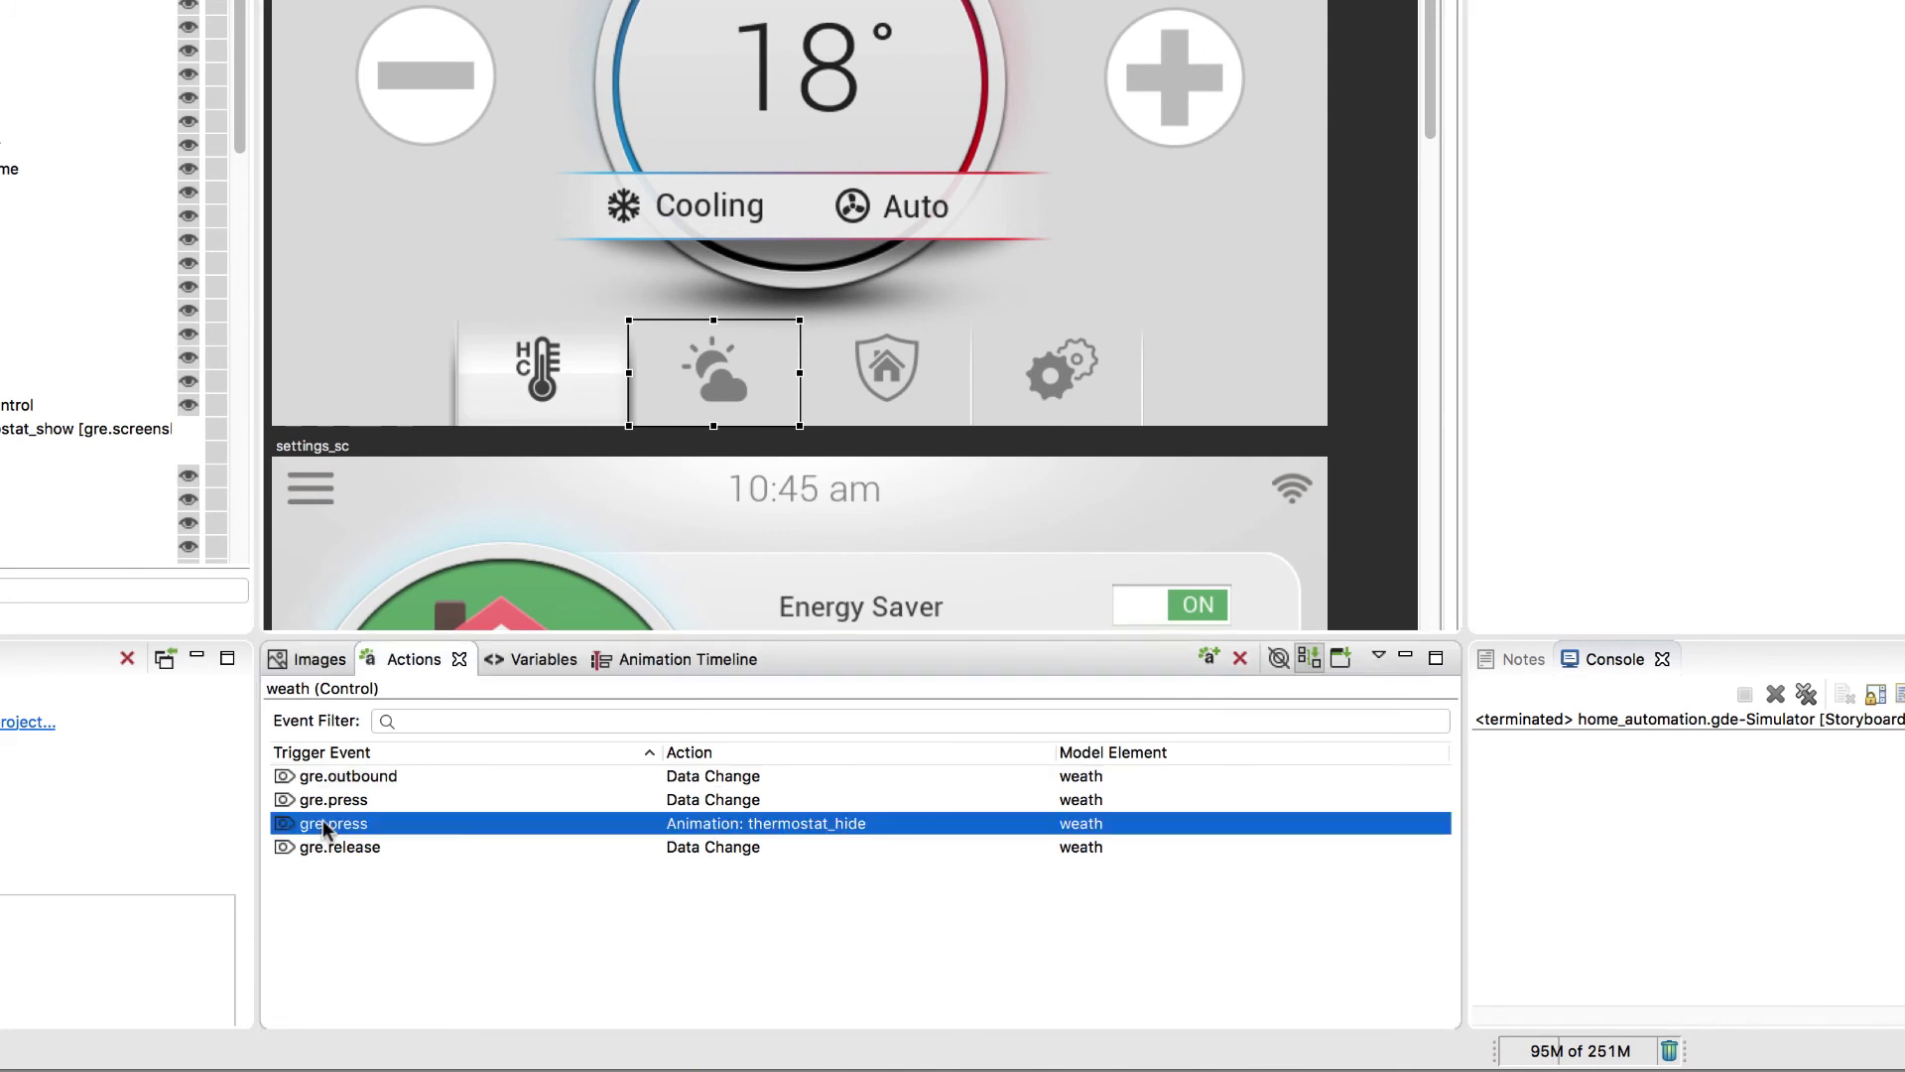
right_click(323, 822)
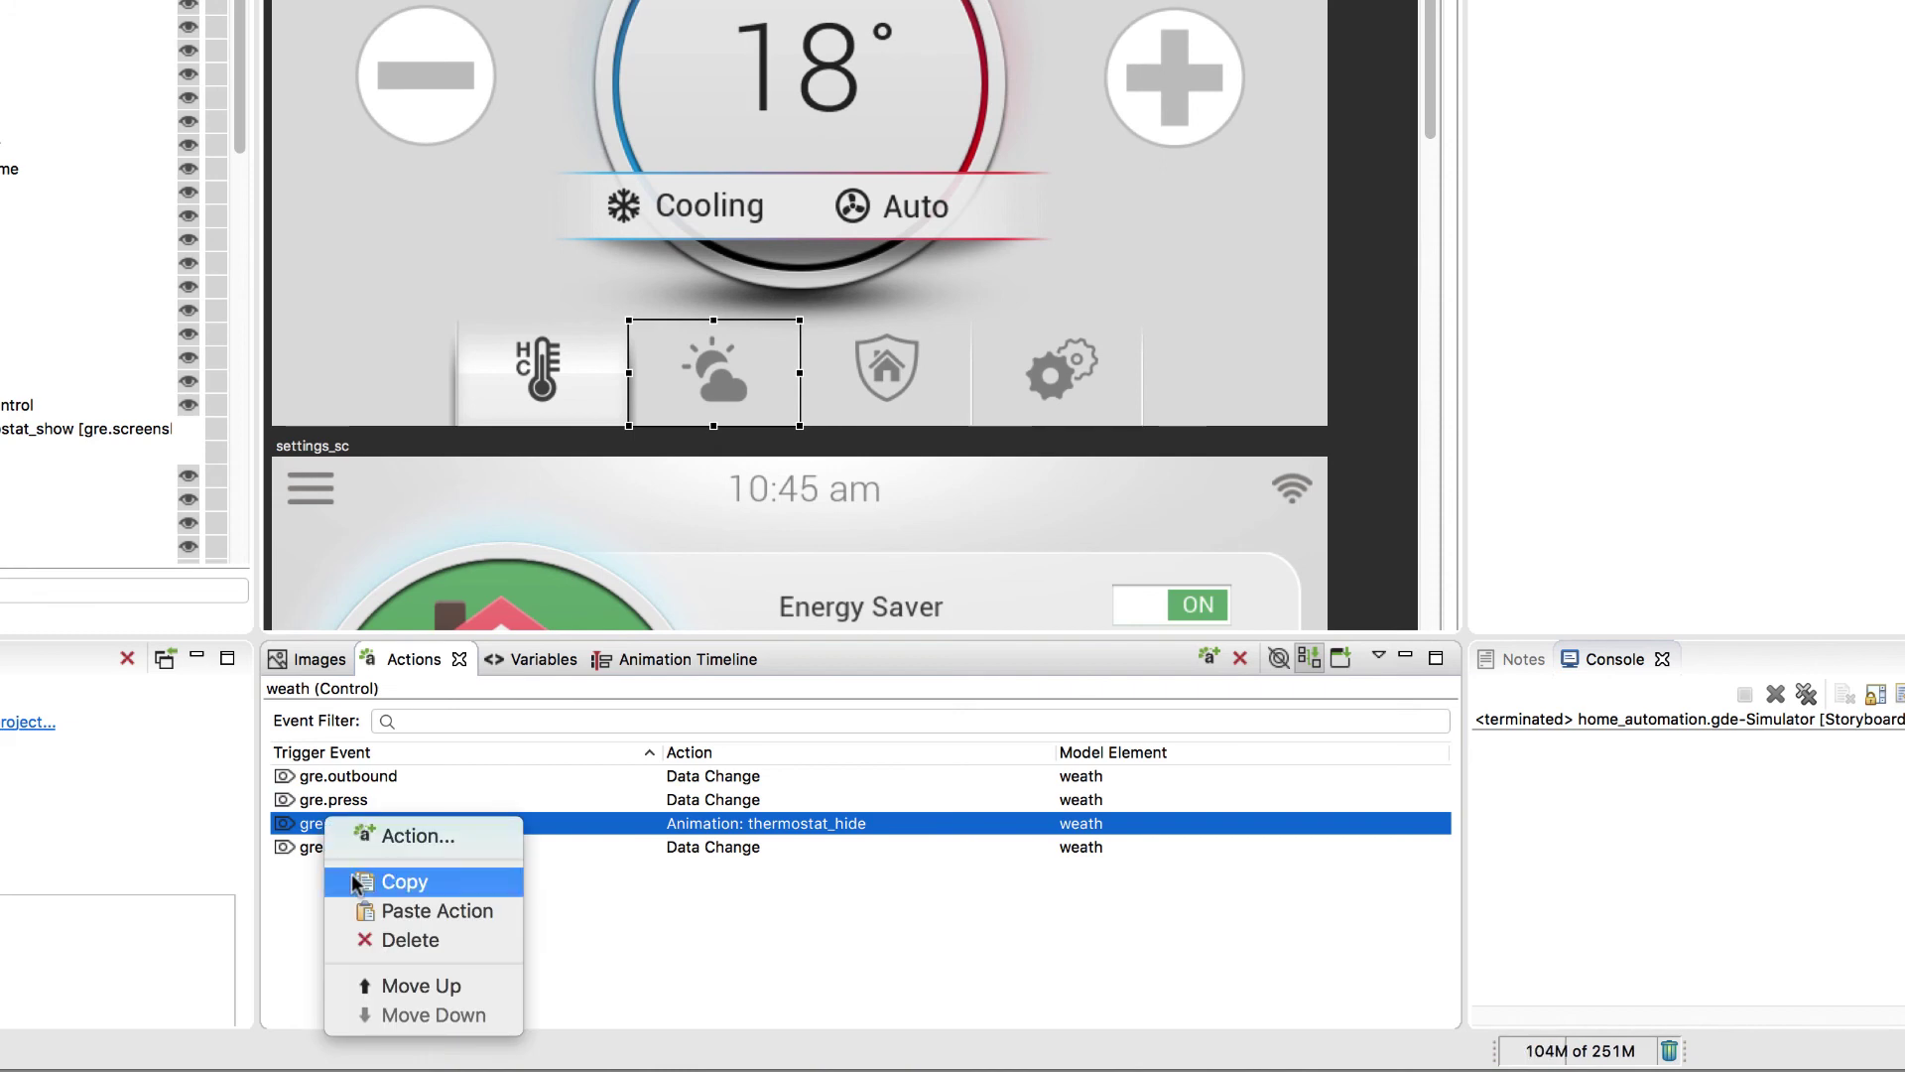
click(398, 880)
click(1026, 363)
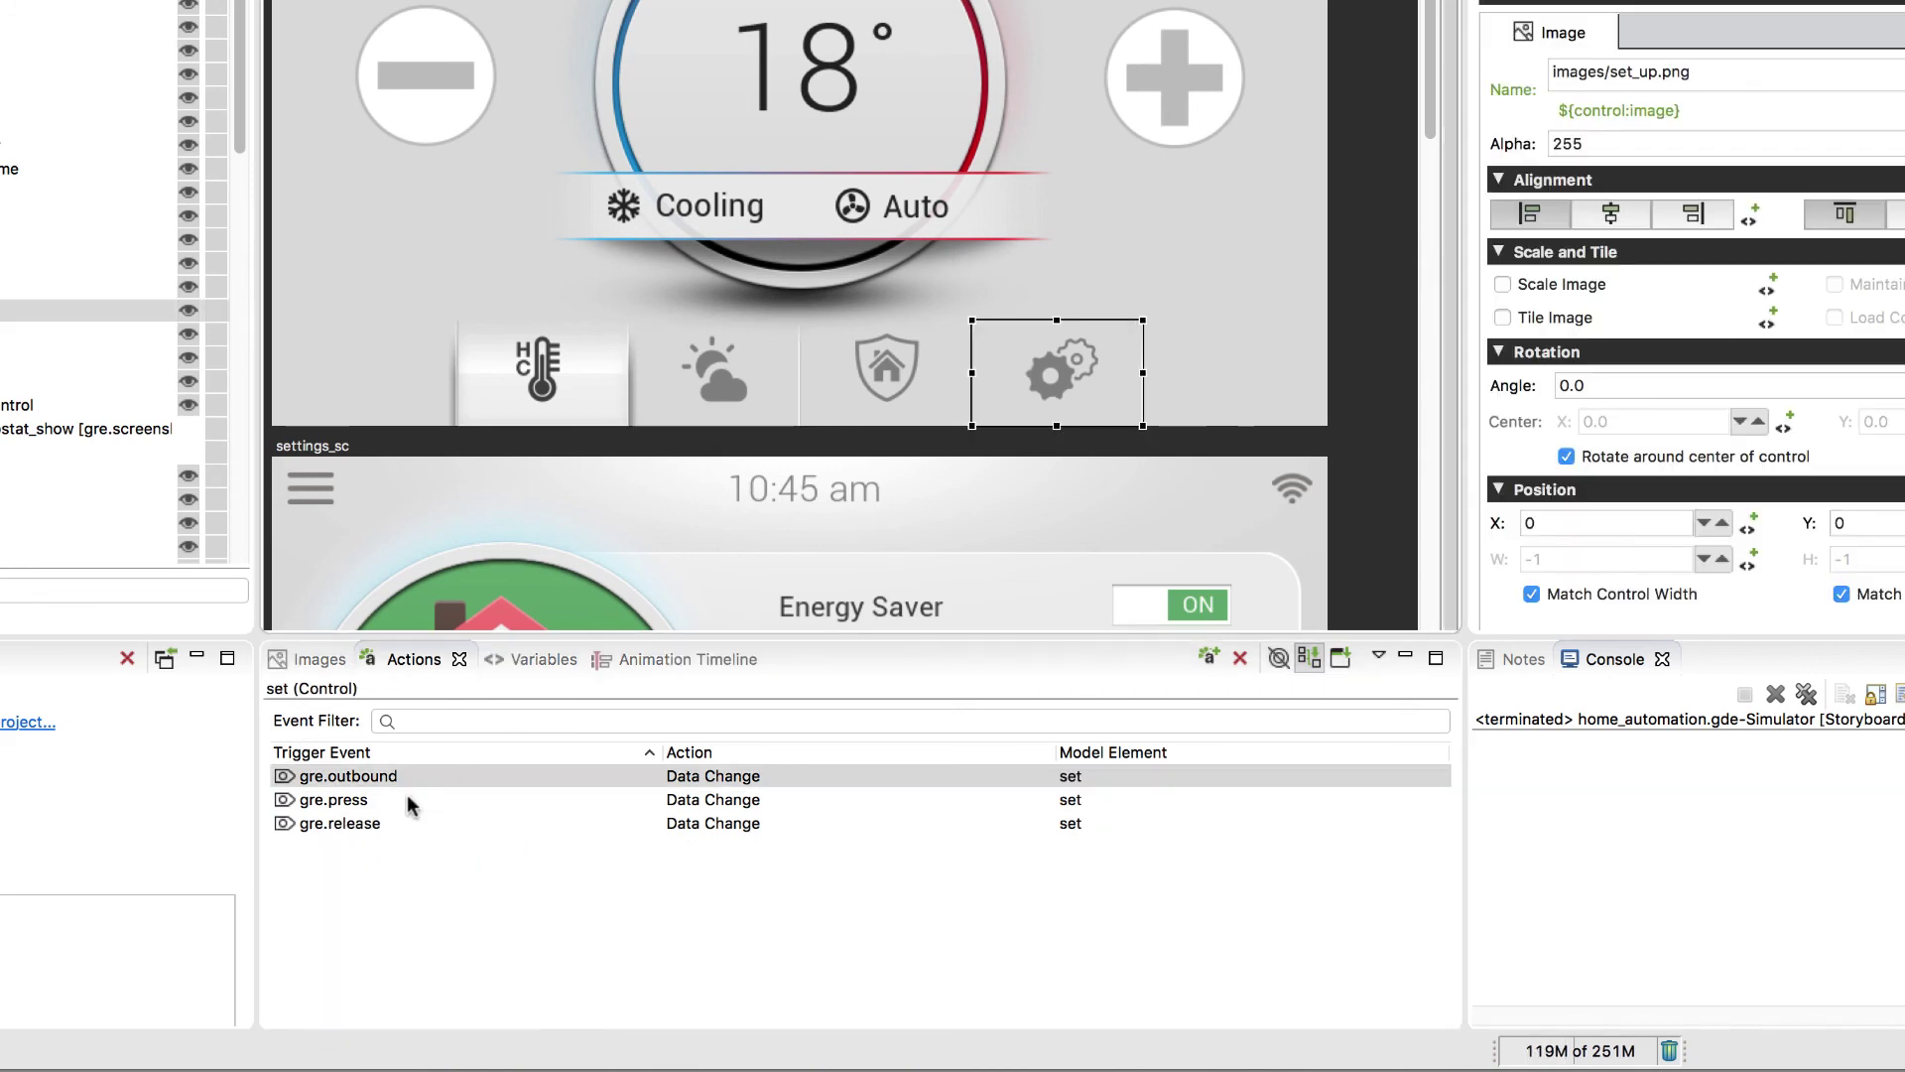
key(super+v)
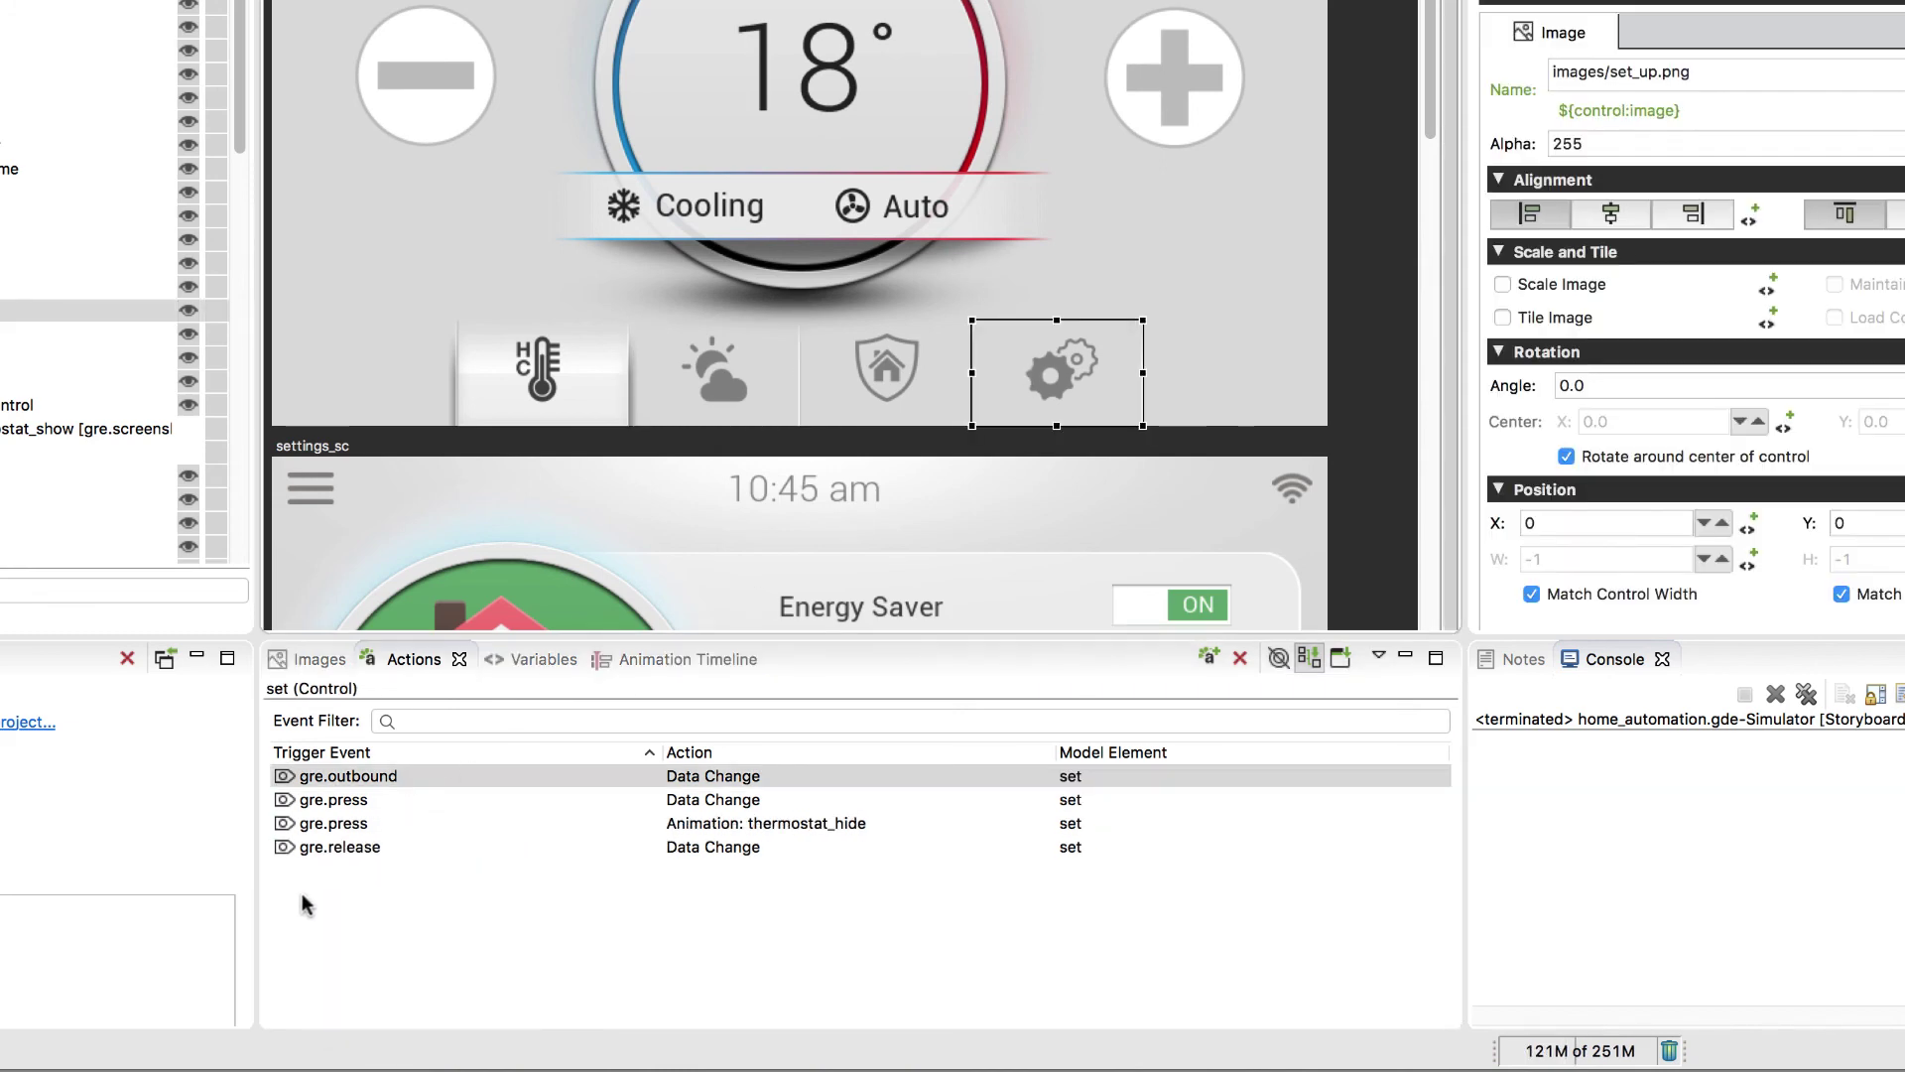
click(337, 823)
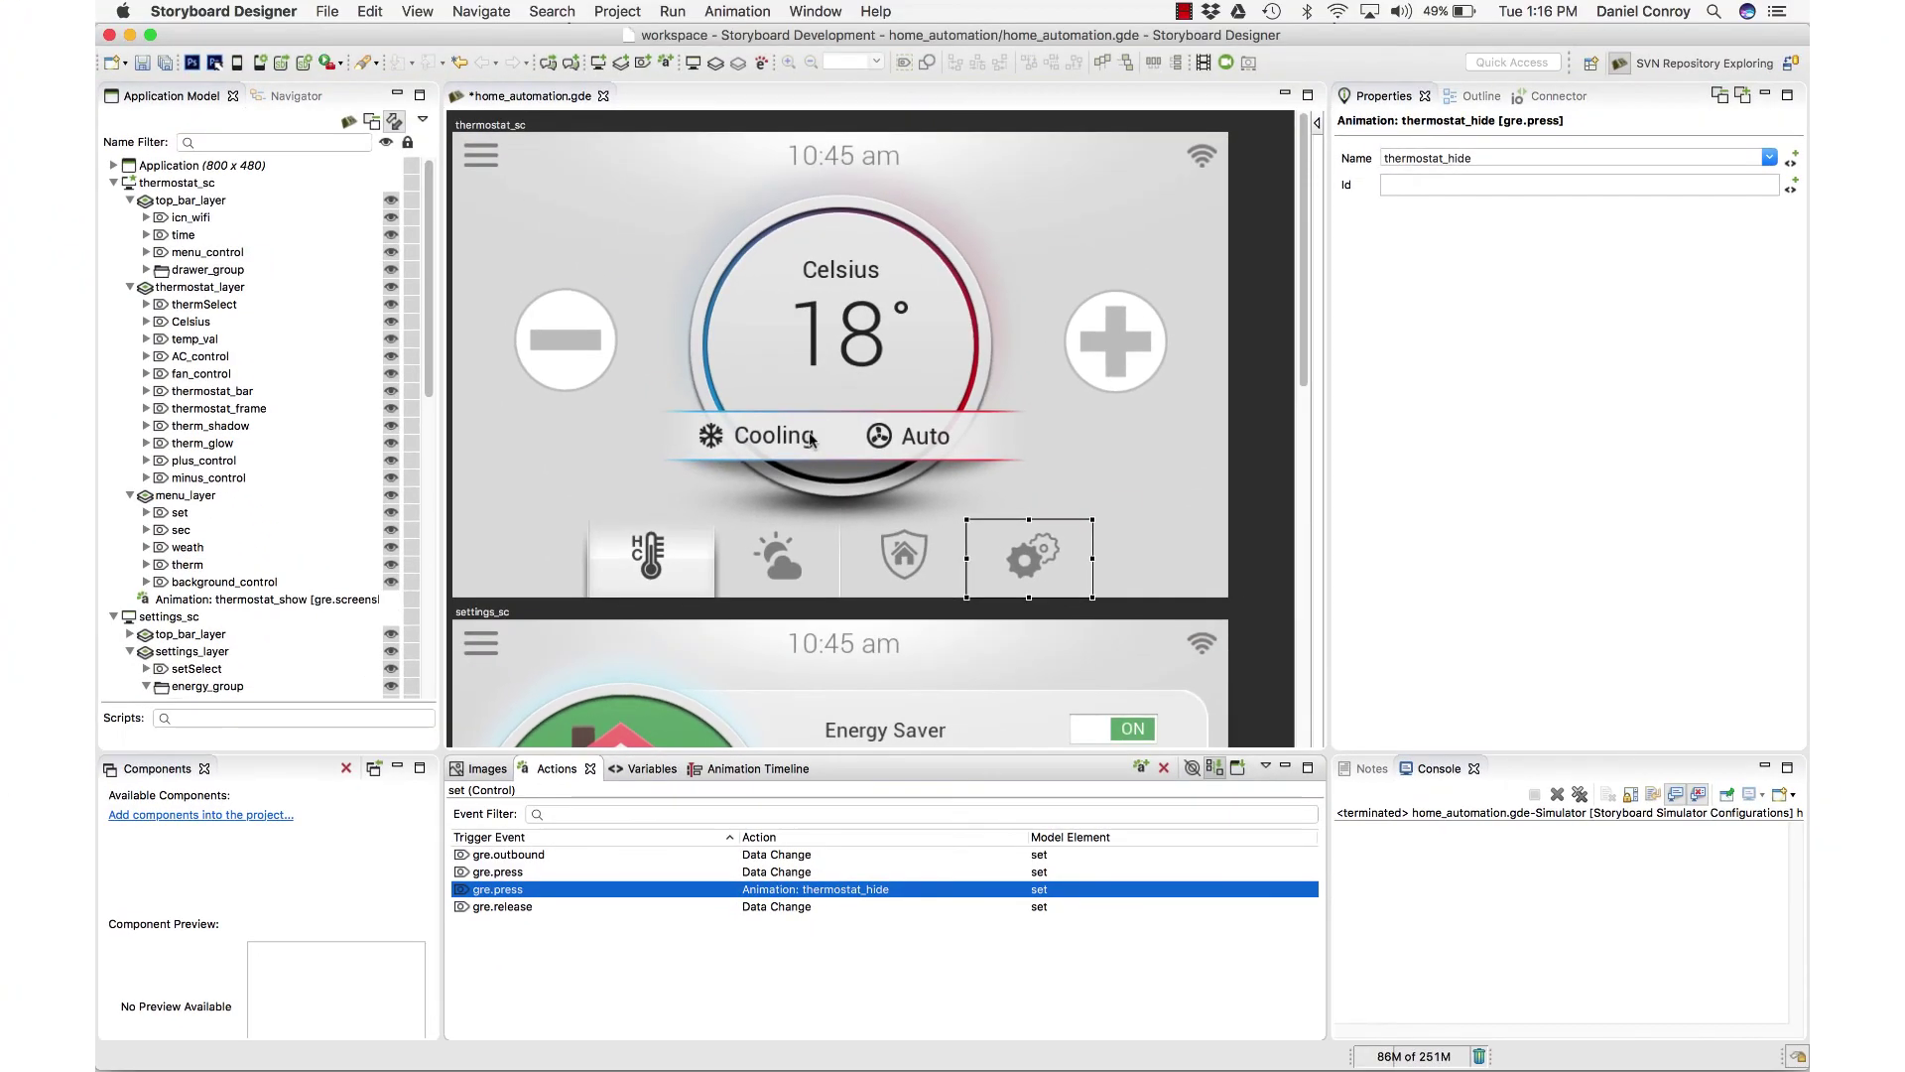
- Save and run the design, then switch from the thermostat to settings, back, to weather, and back
click(236, 65)
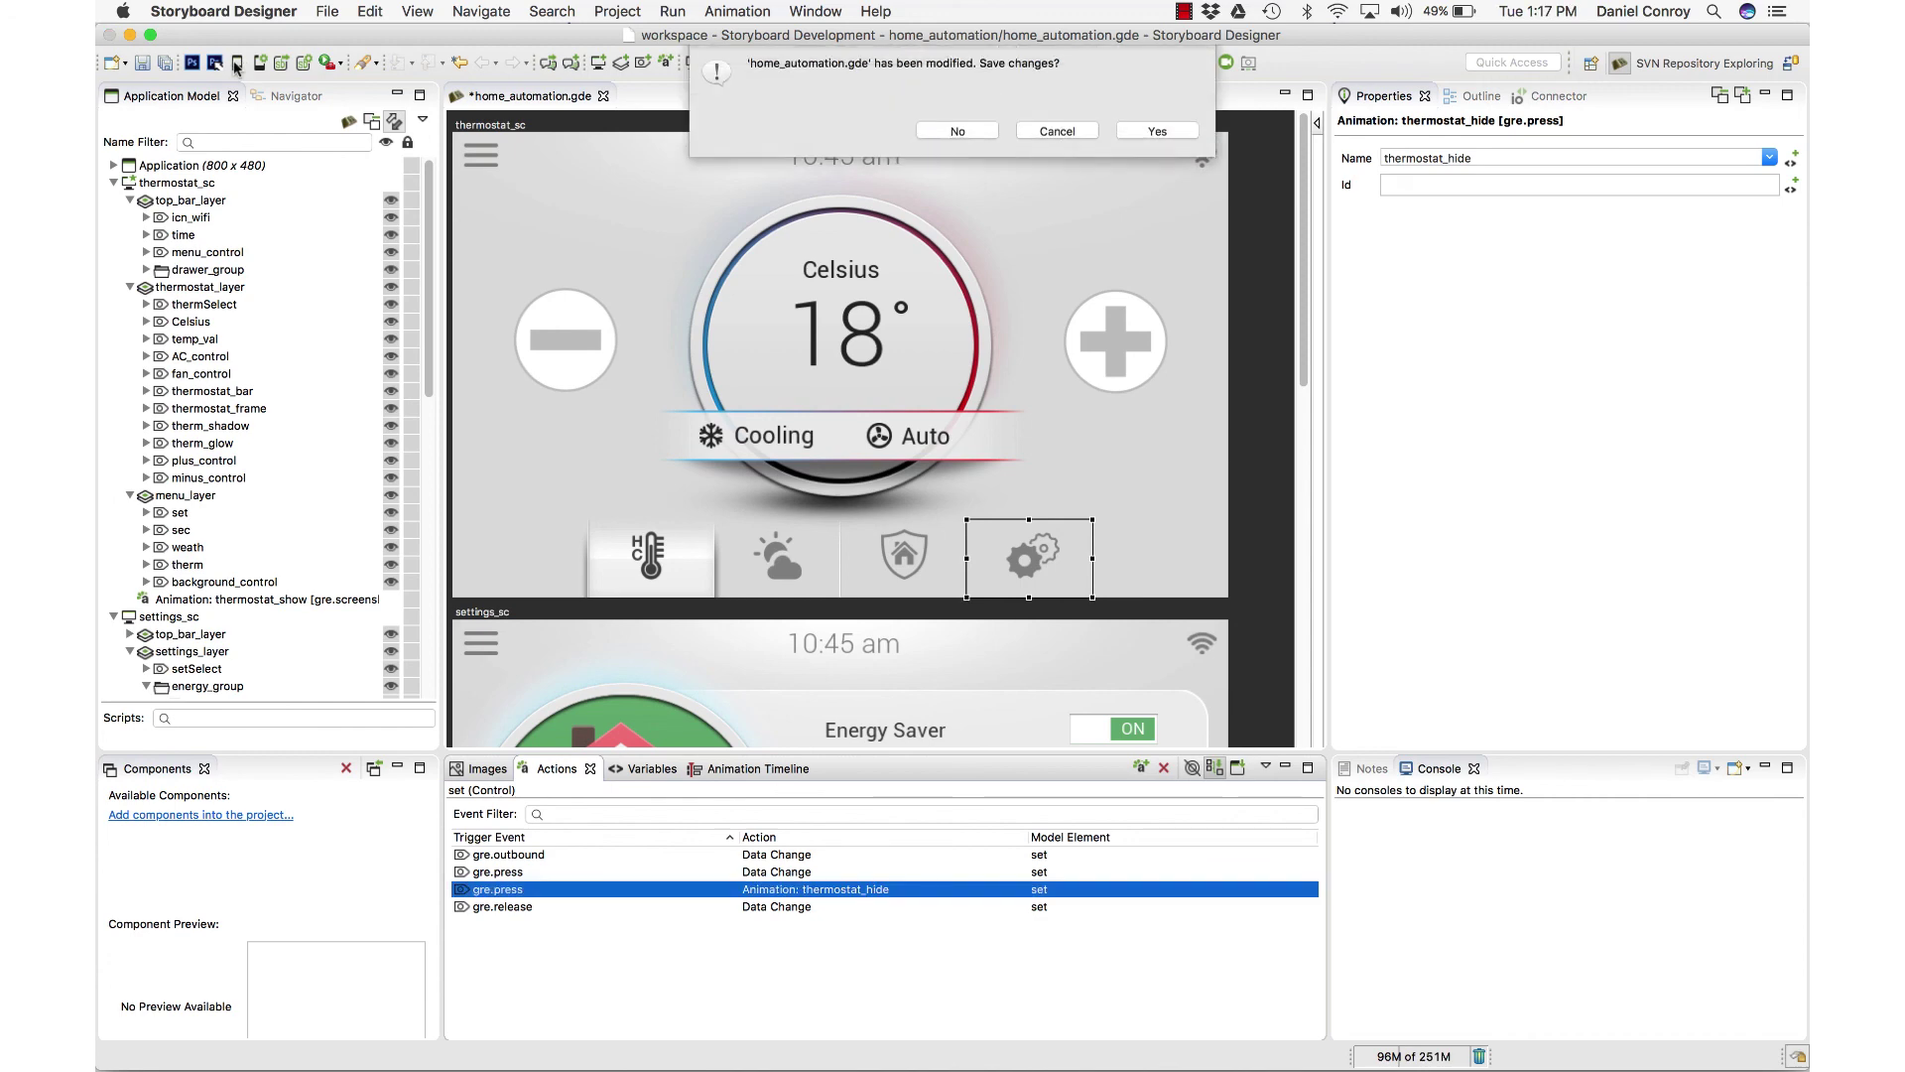
click(1158, 132)
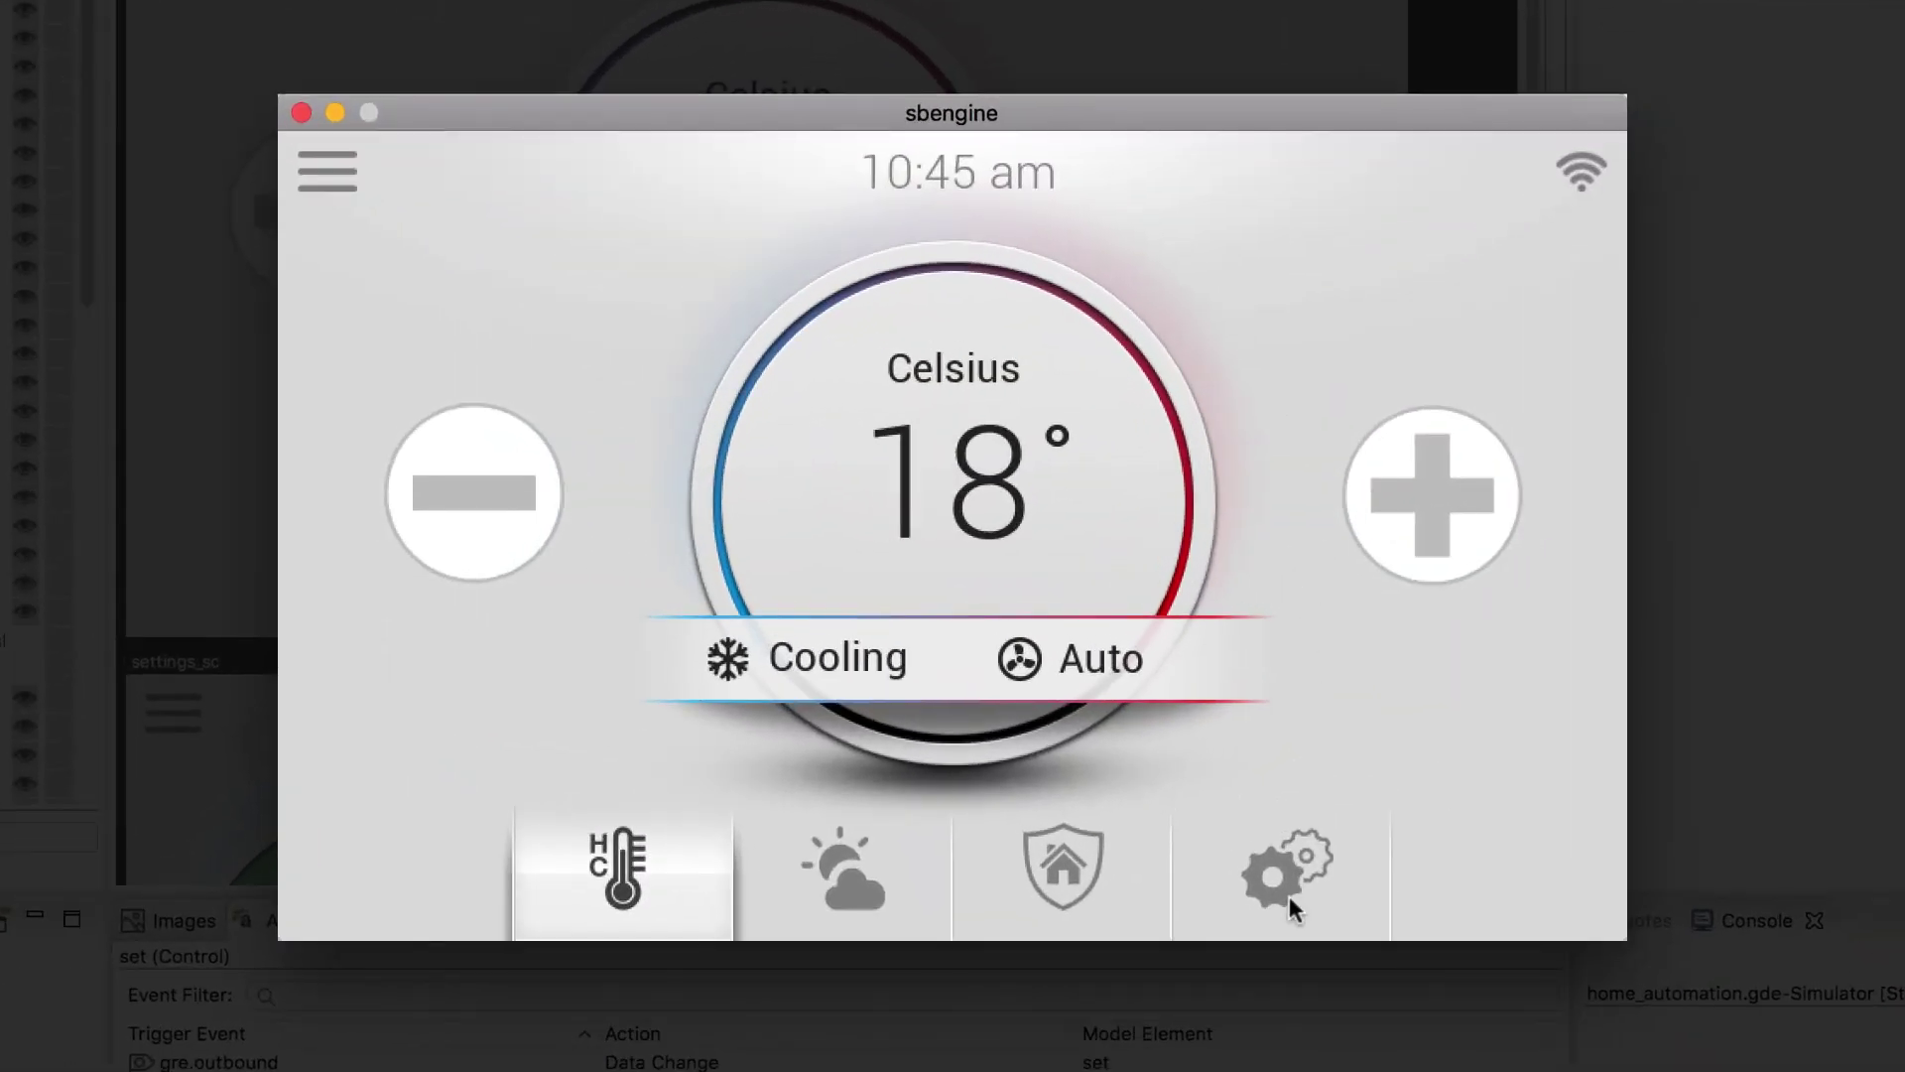
click(1289, 887)
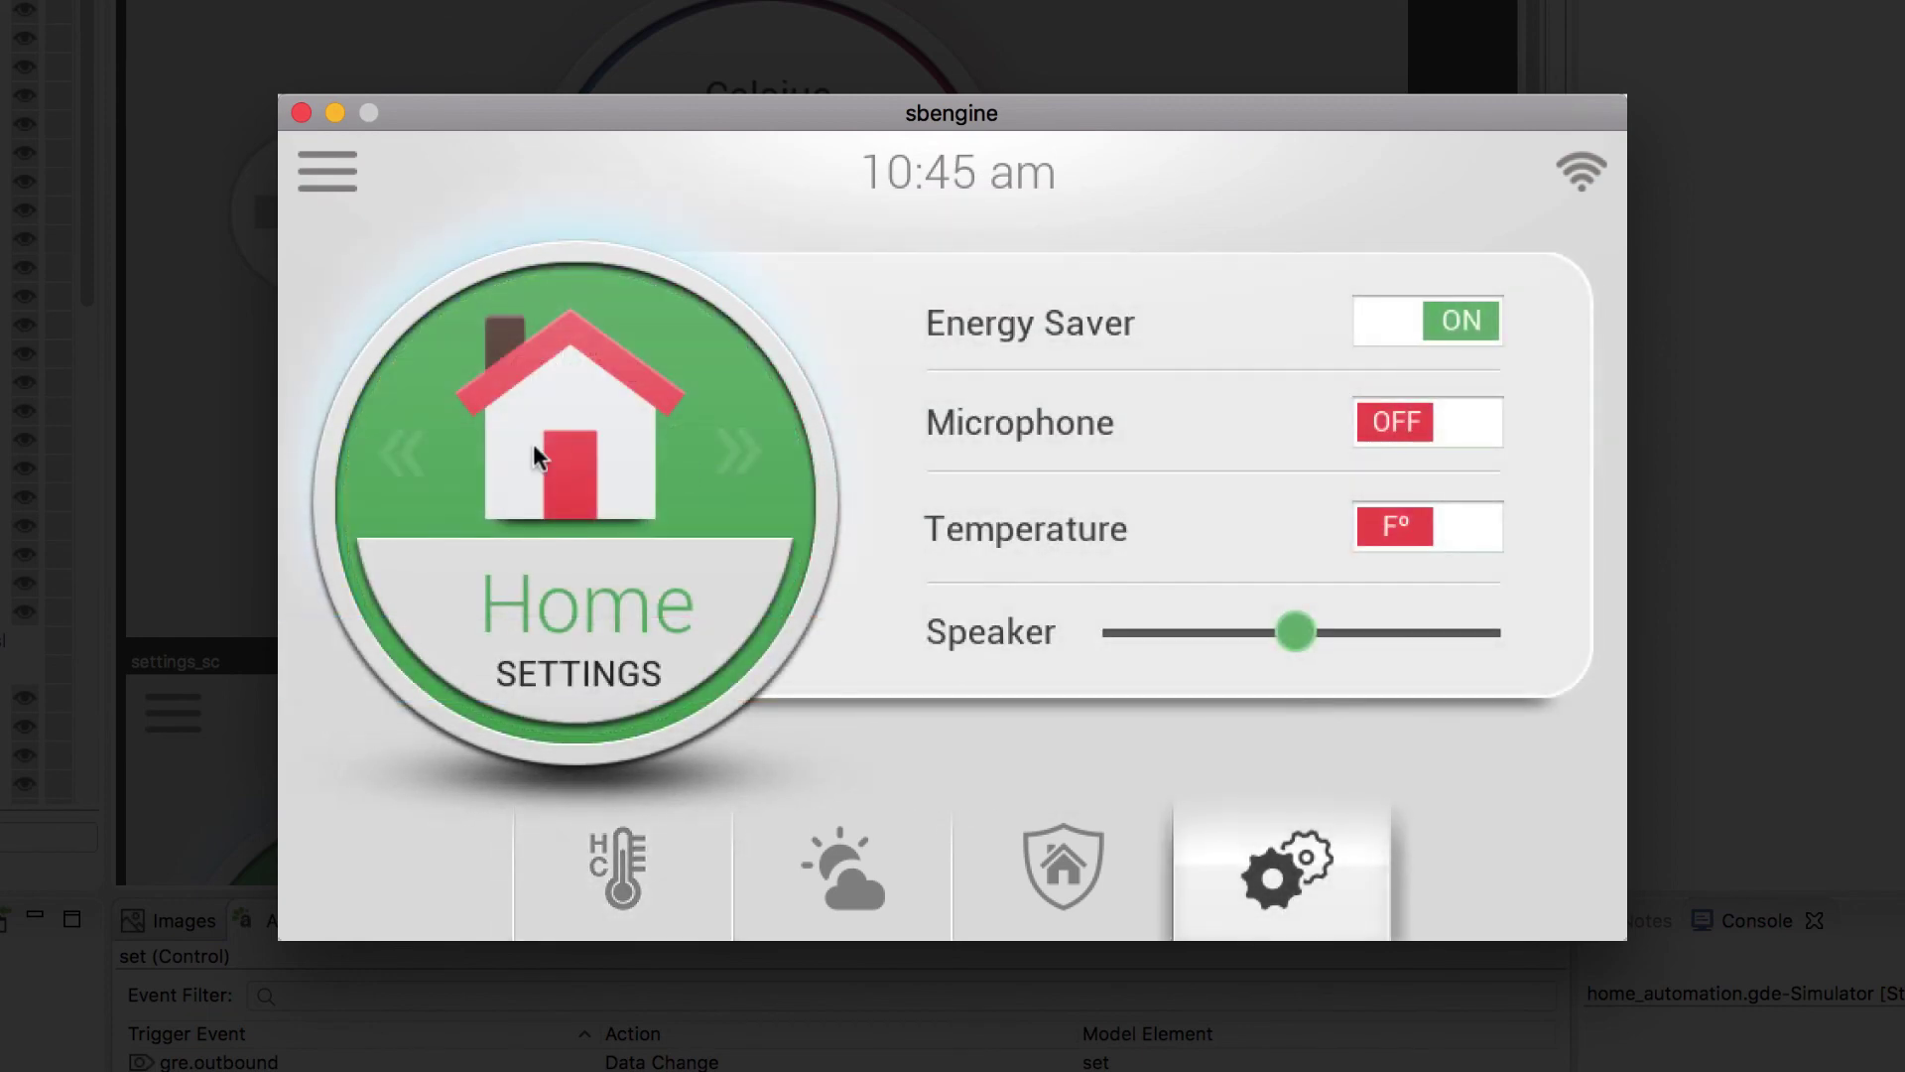
click(596, 912)
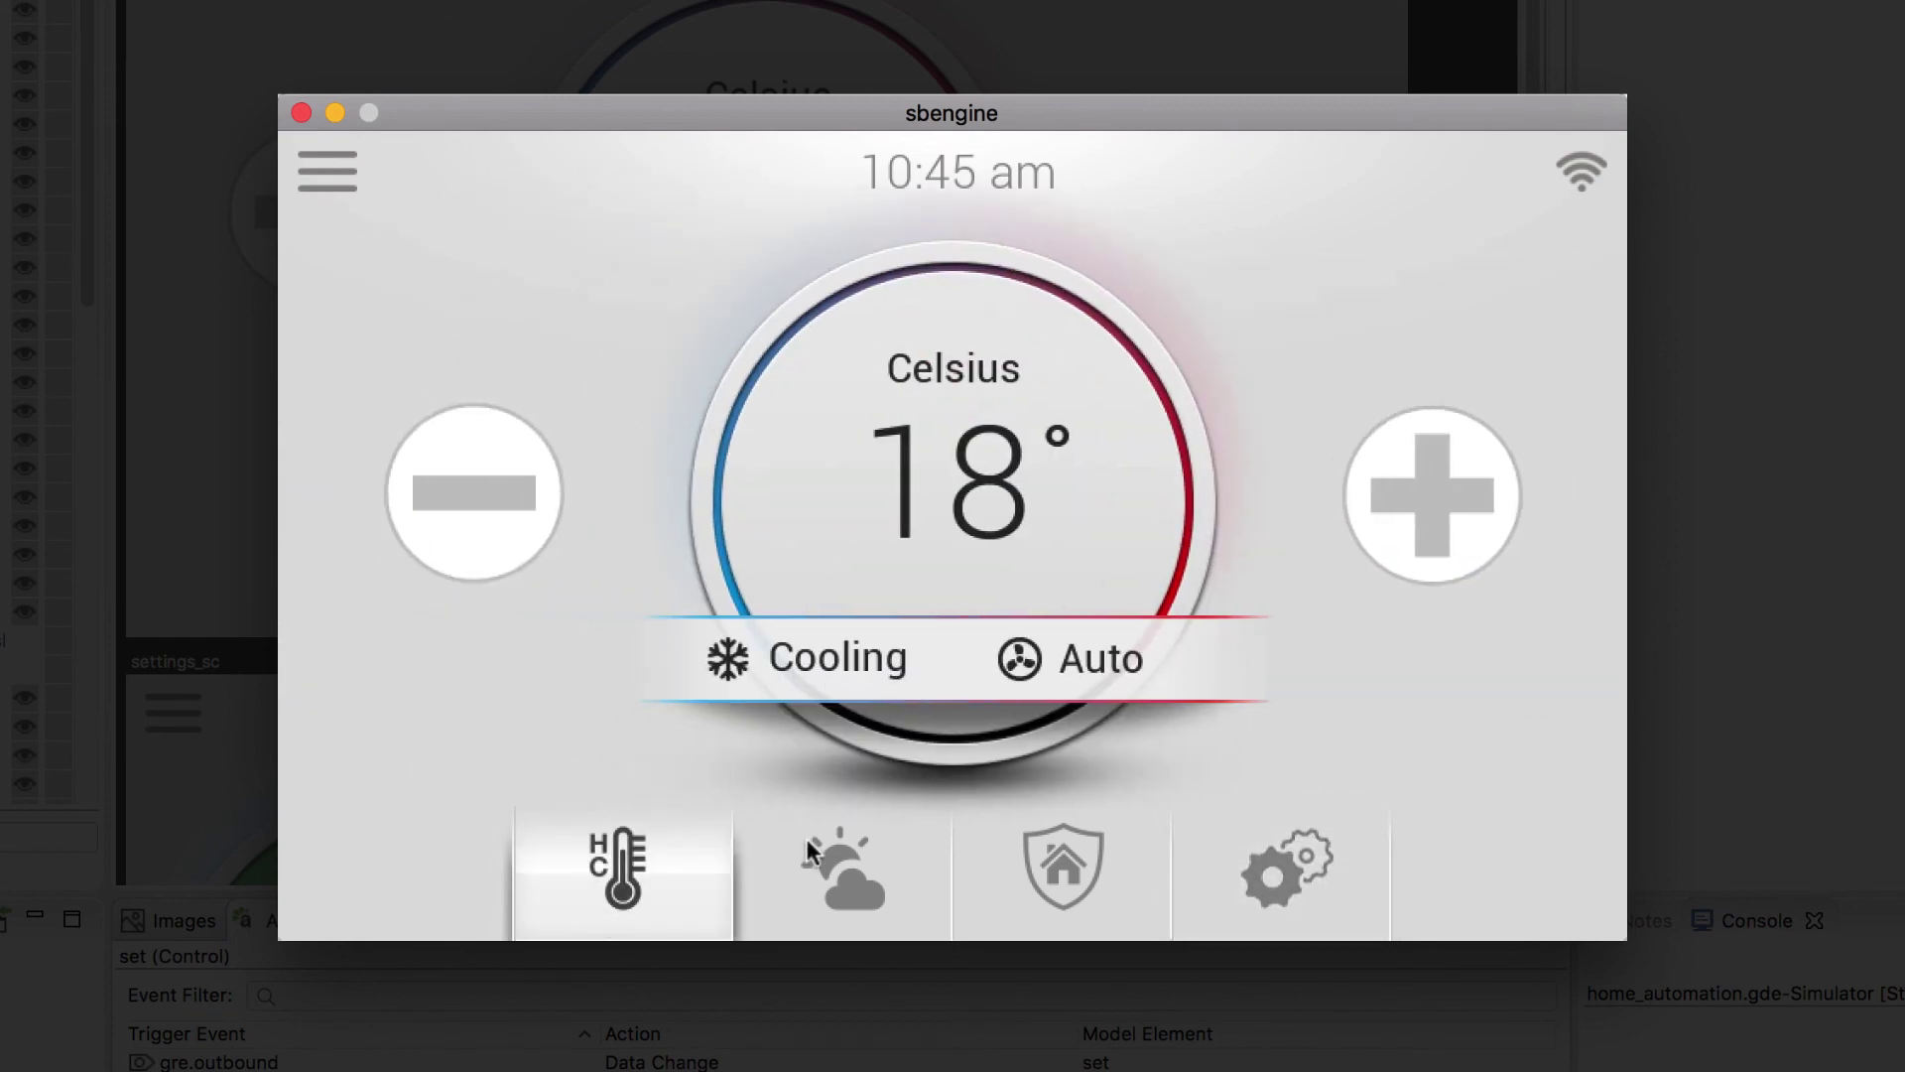
click(823, 858)
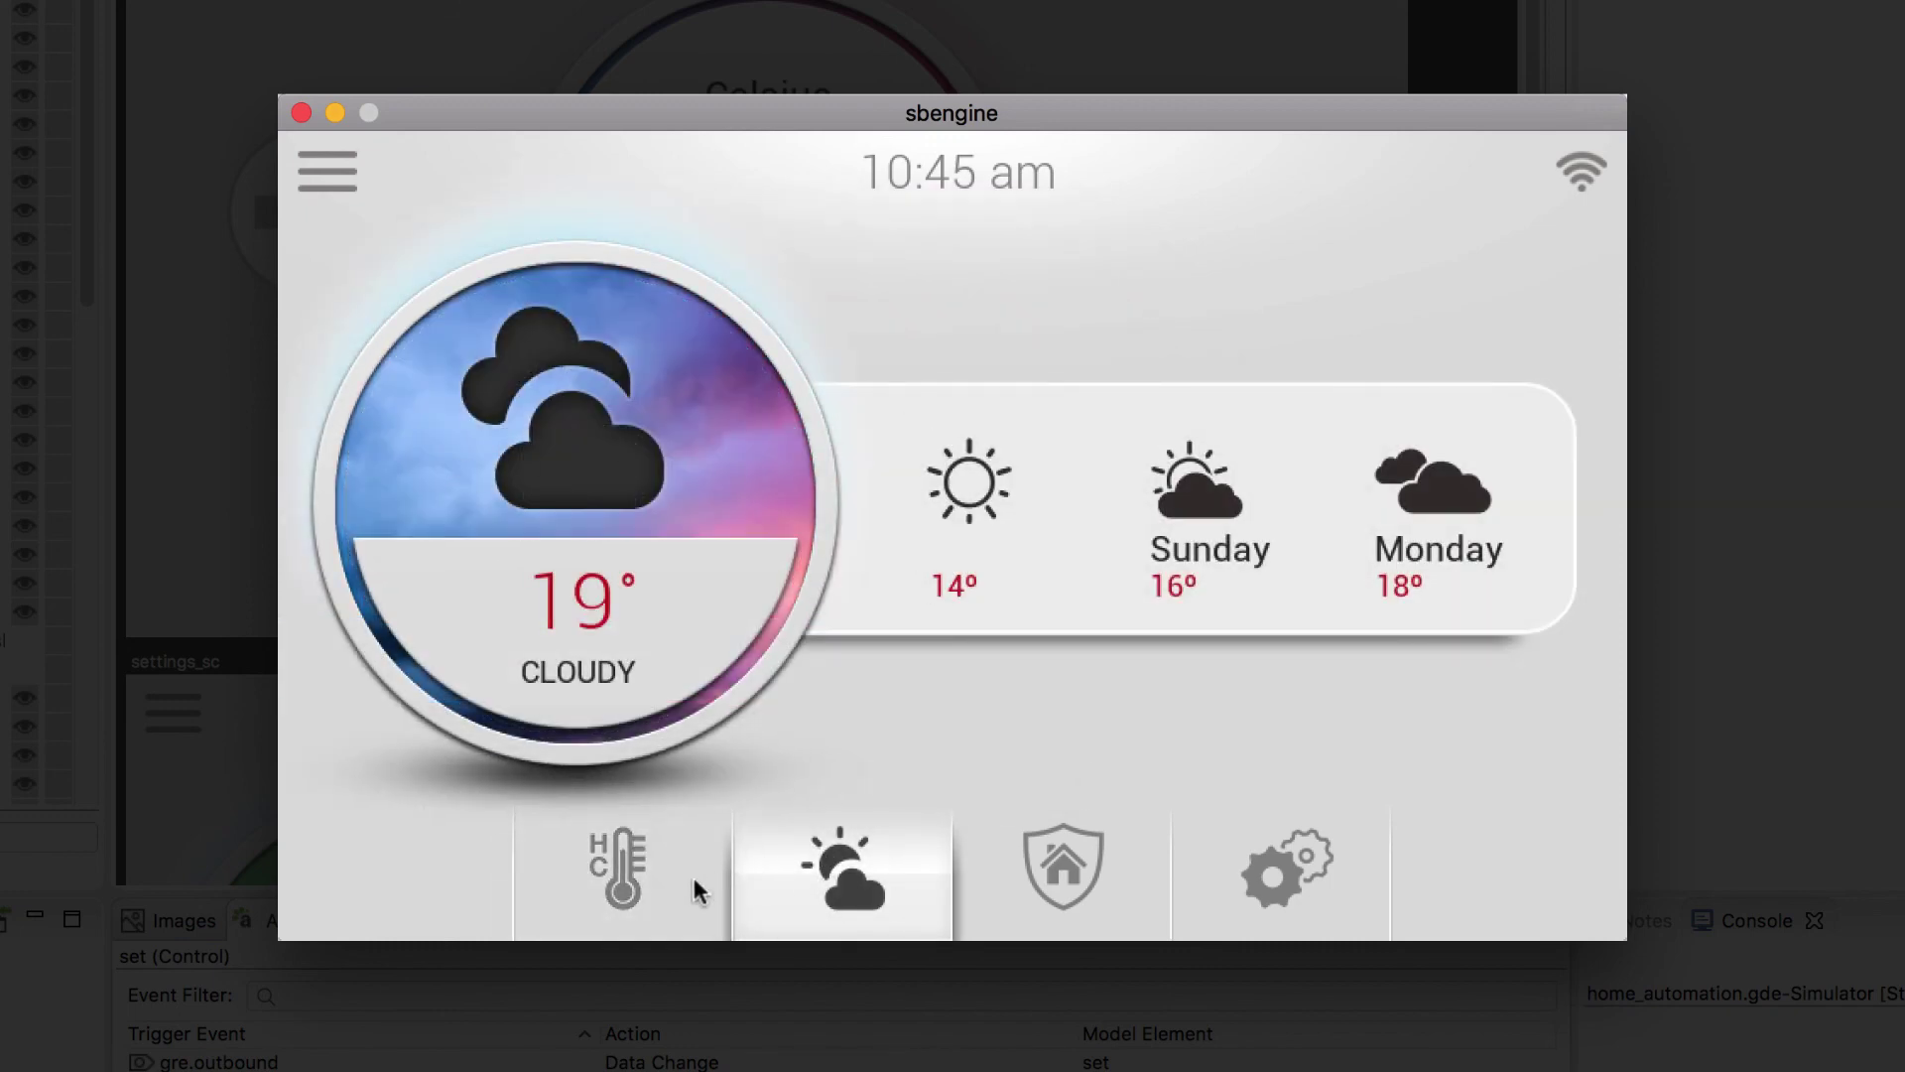
click(623, 893)
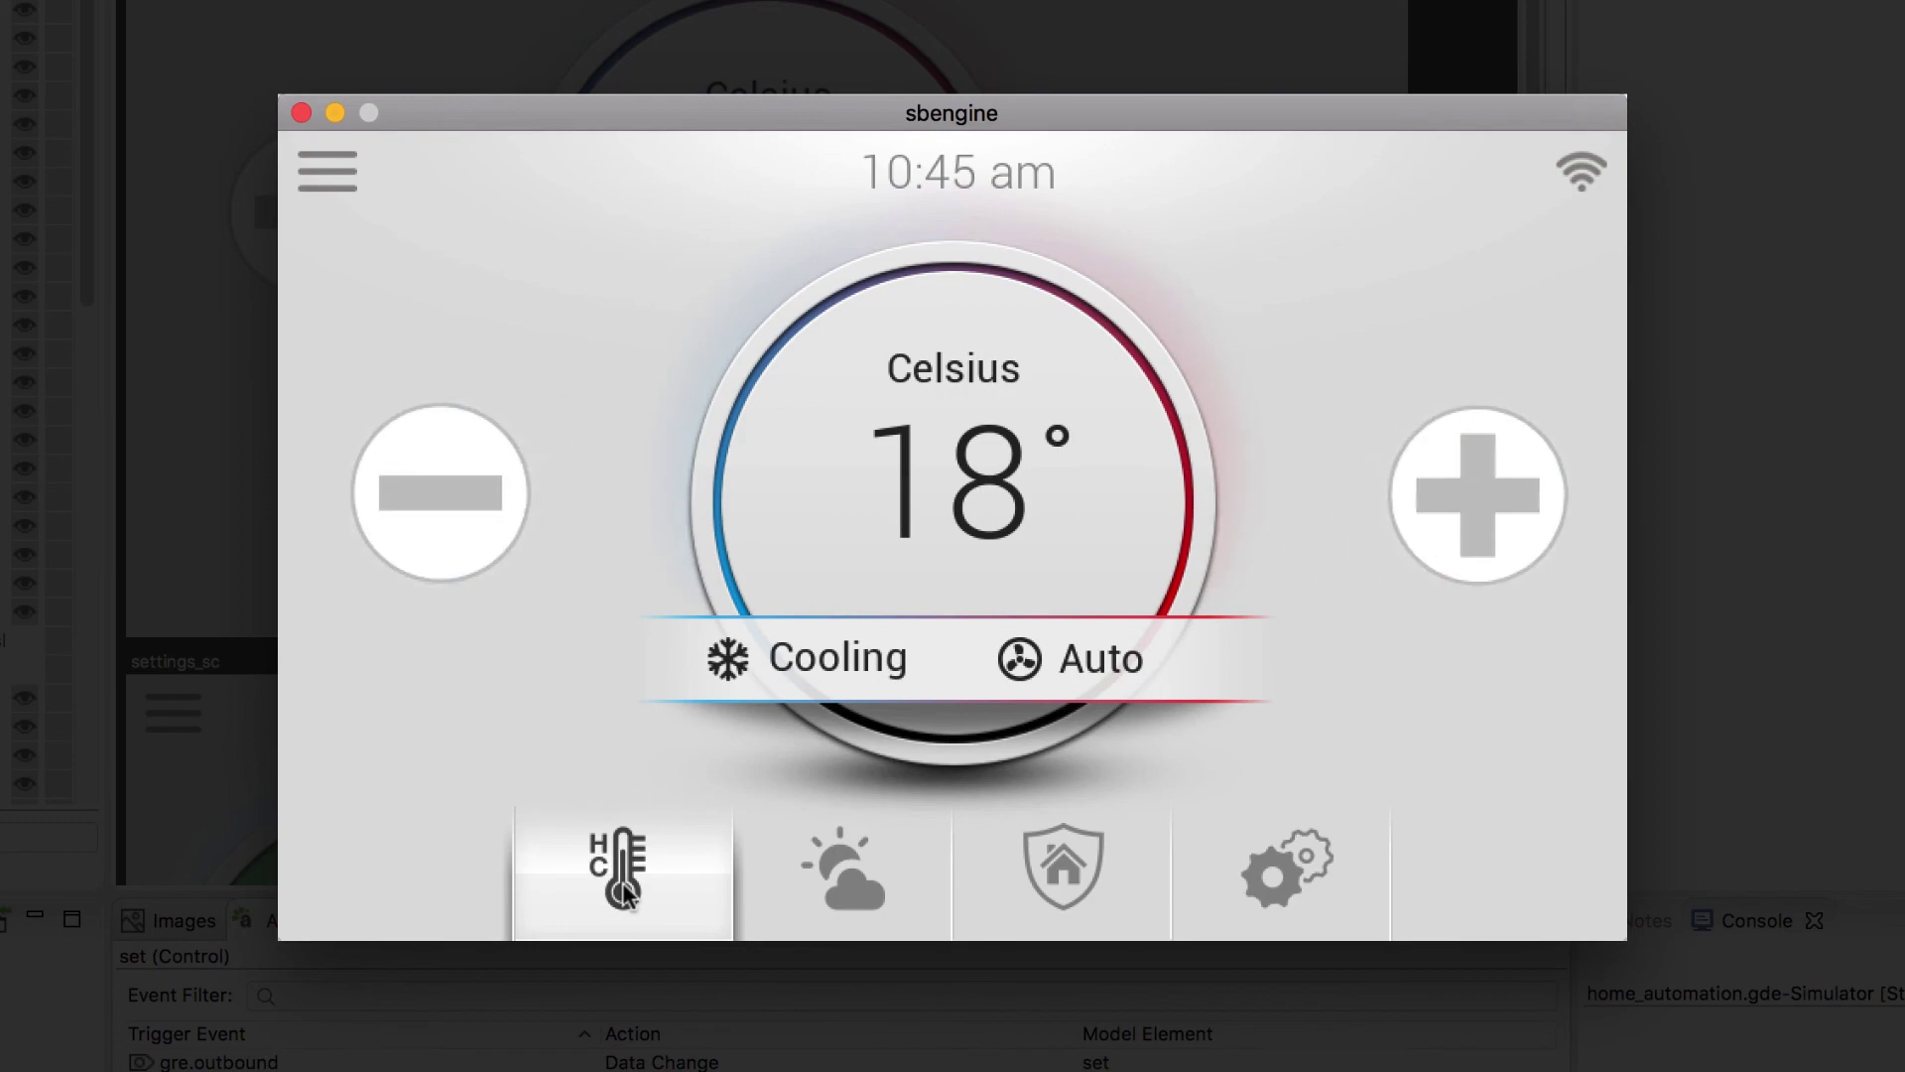